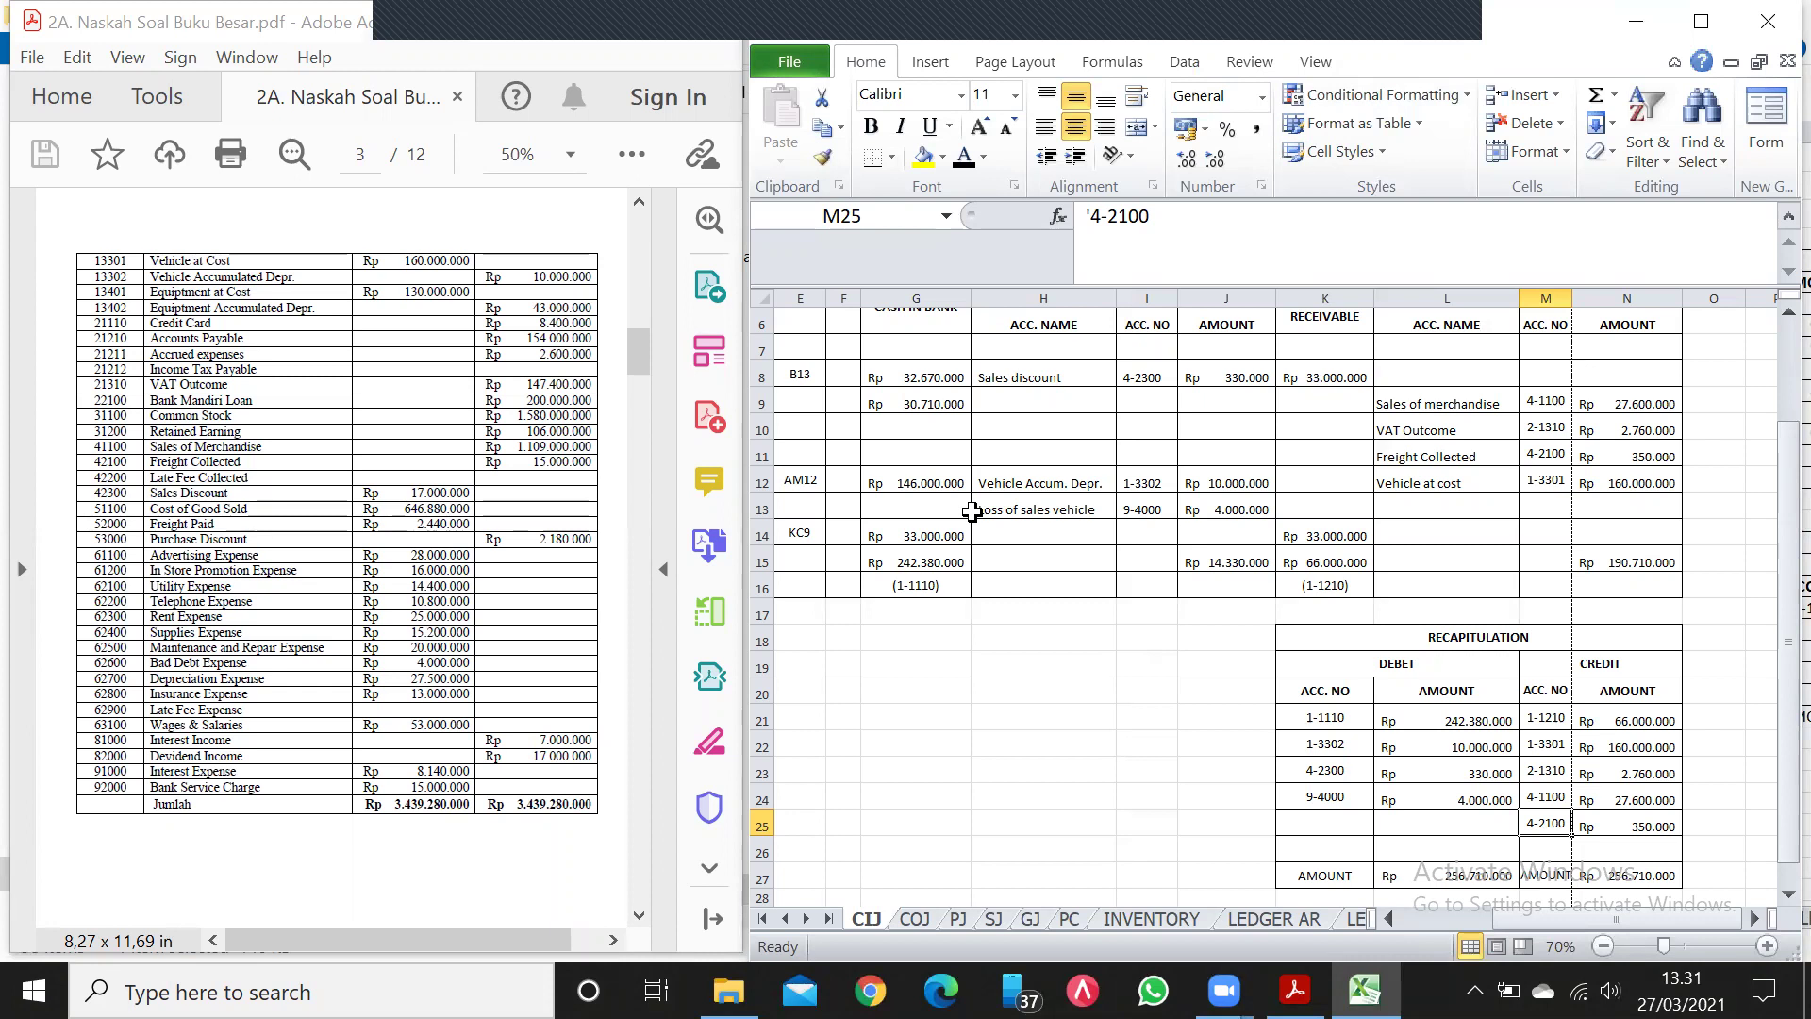
Examine the debit and credit headings of the December 31, 2020 journal on the CIJ sheet and of its recapitulation table.
drag(1785, 460, 1775, 439)
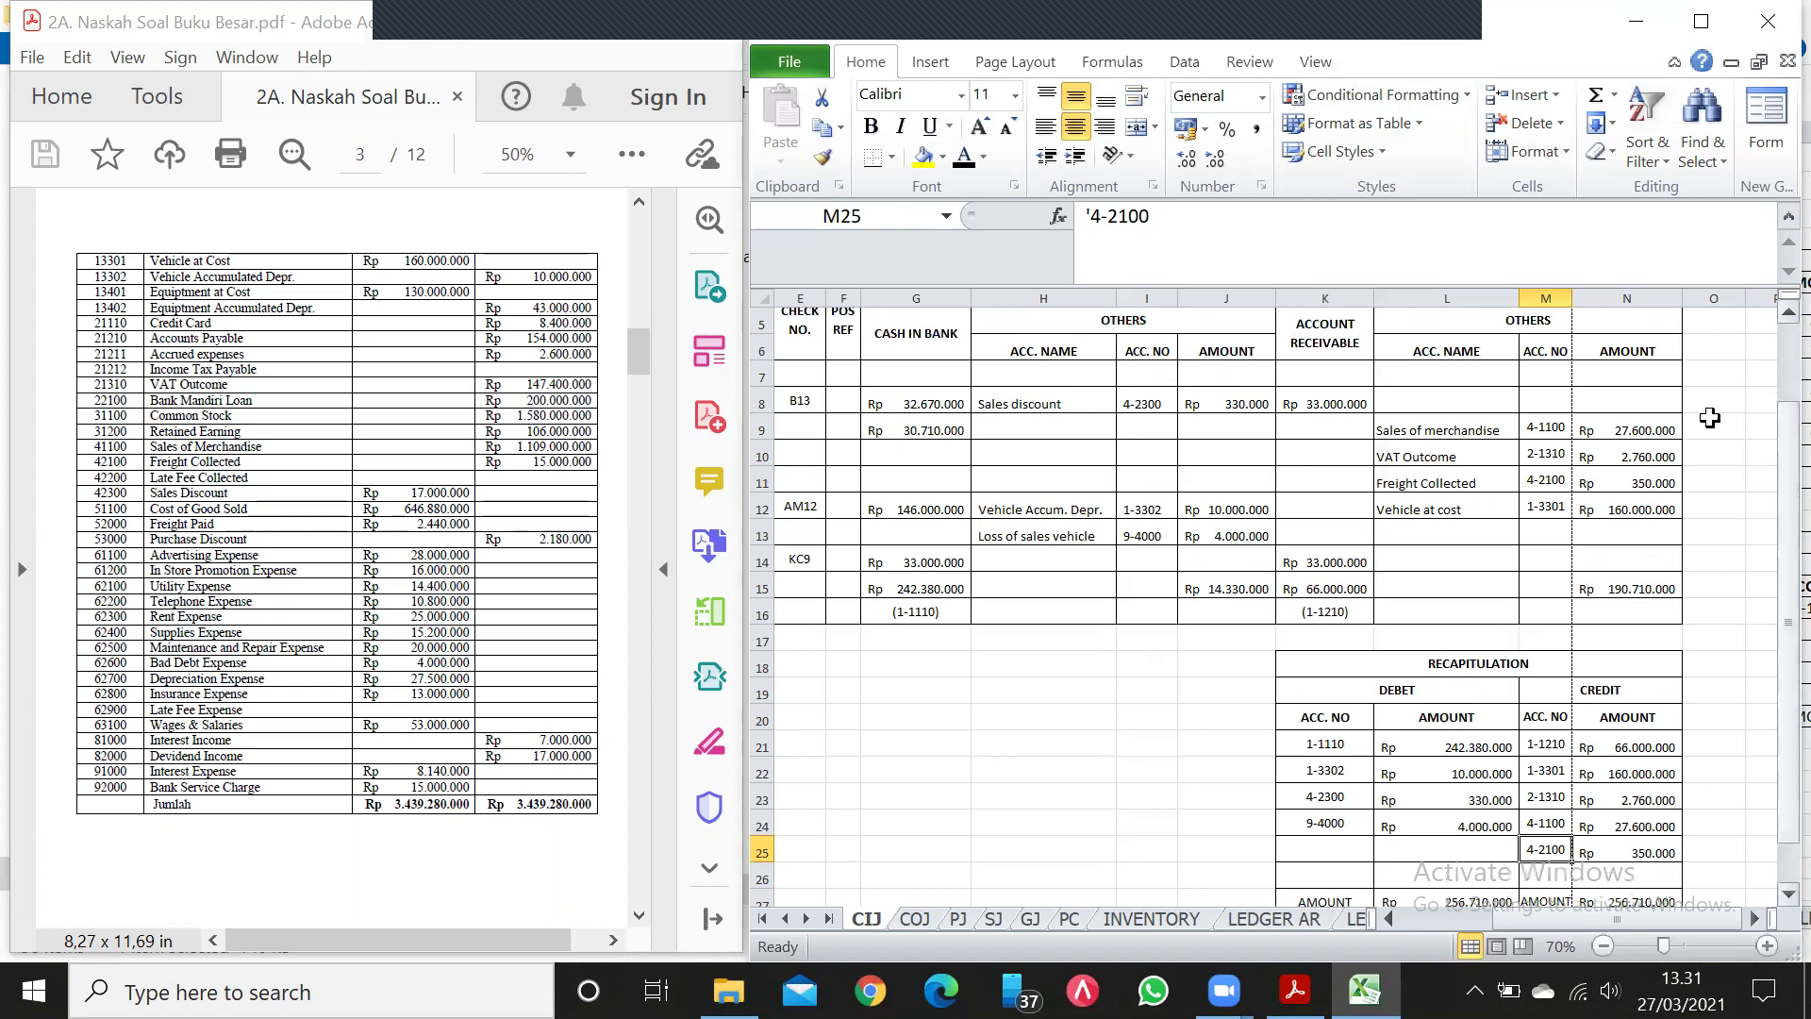
scroll(1769, 325, up, 1)
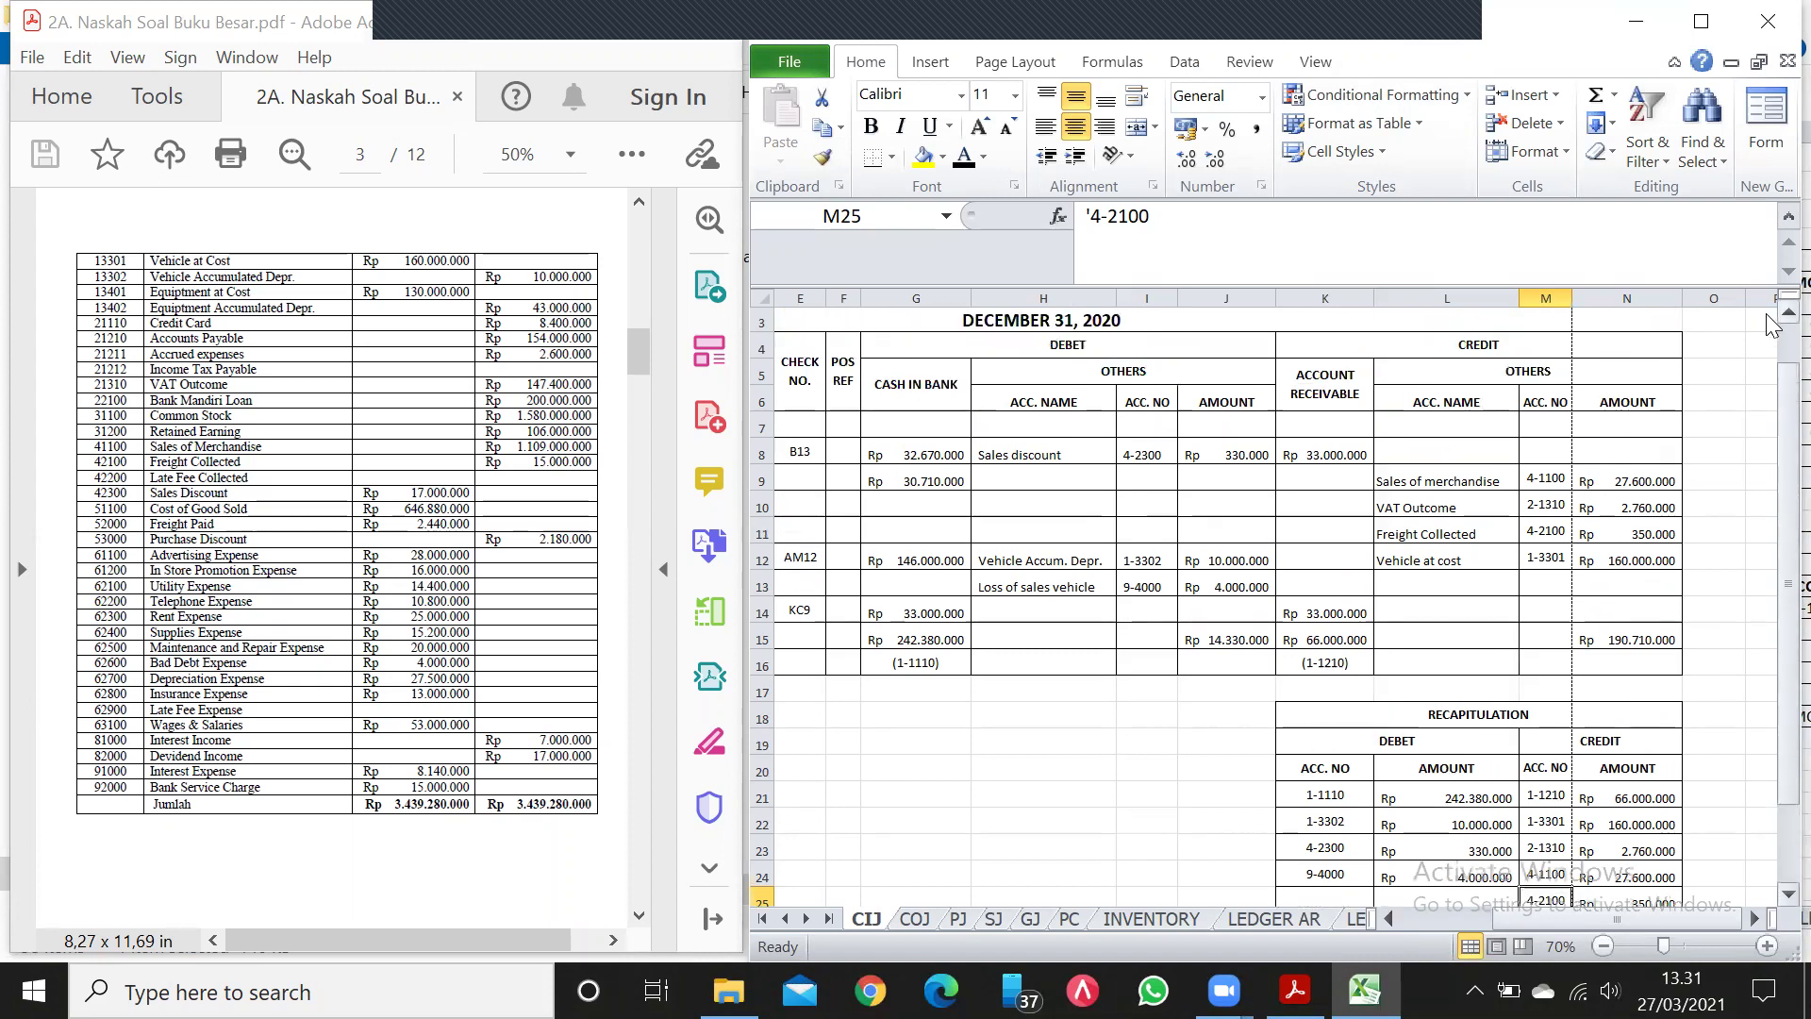
click(1112, 349)
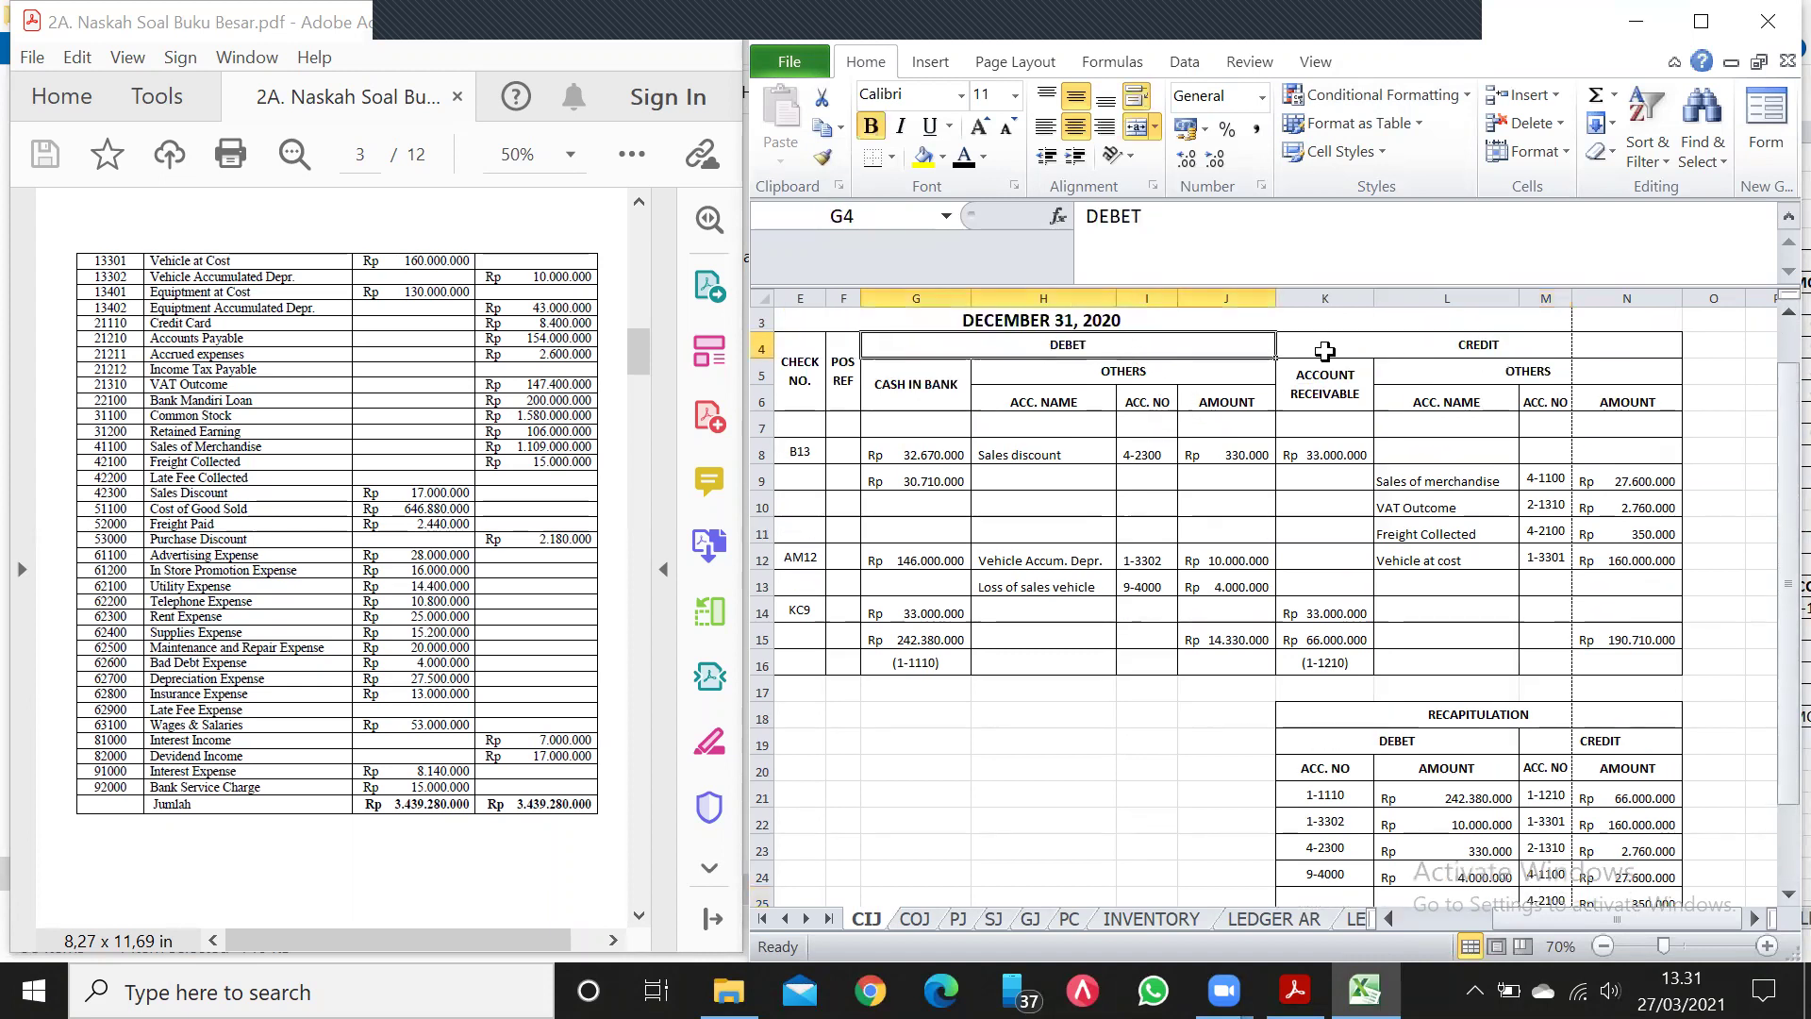
click(1377, 347)
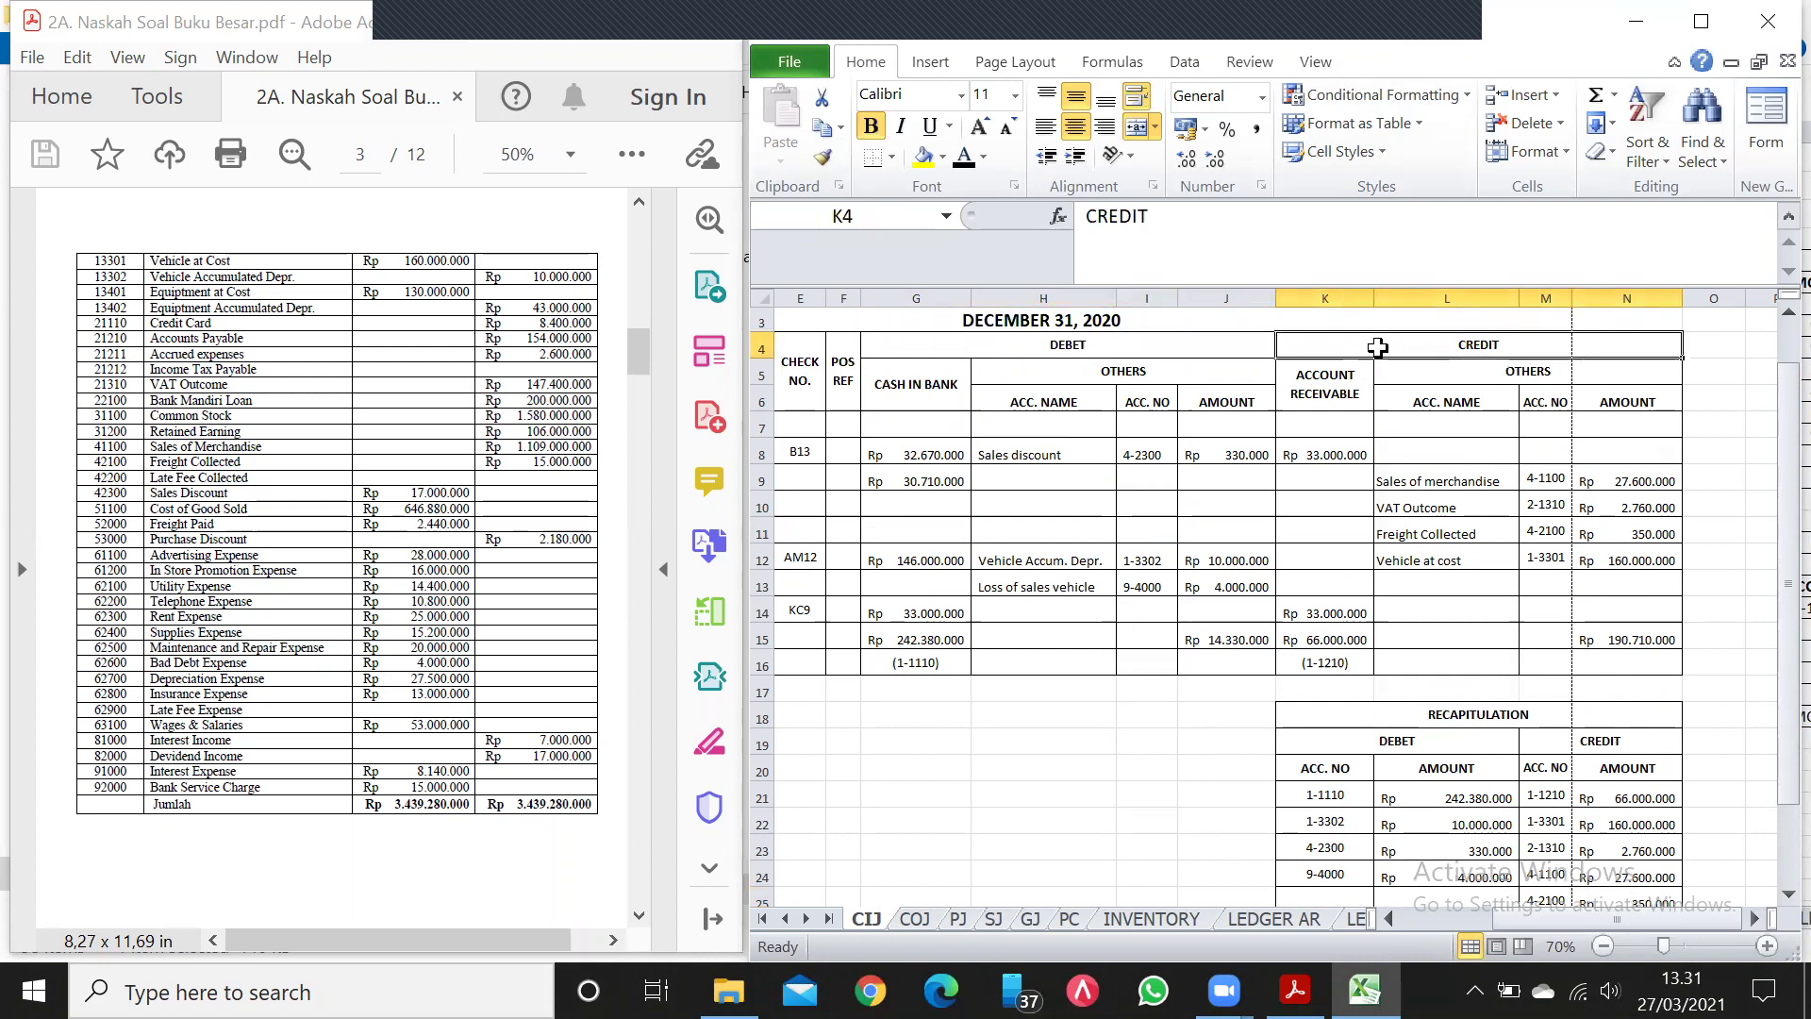
click(1405, 738)
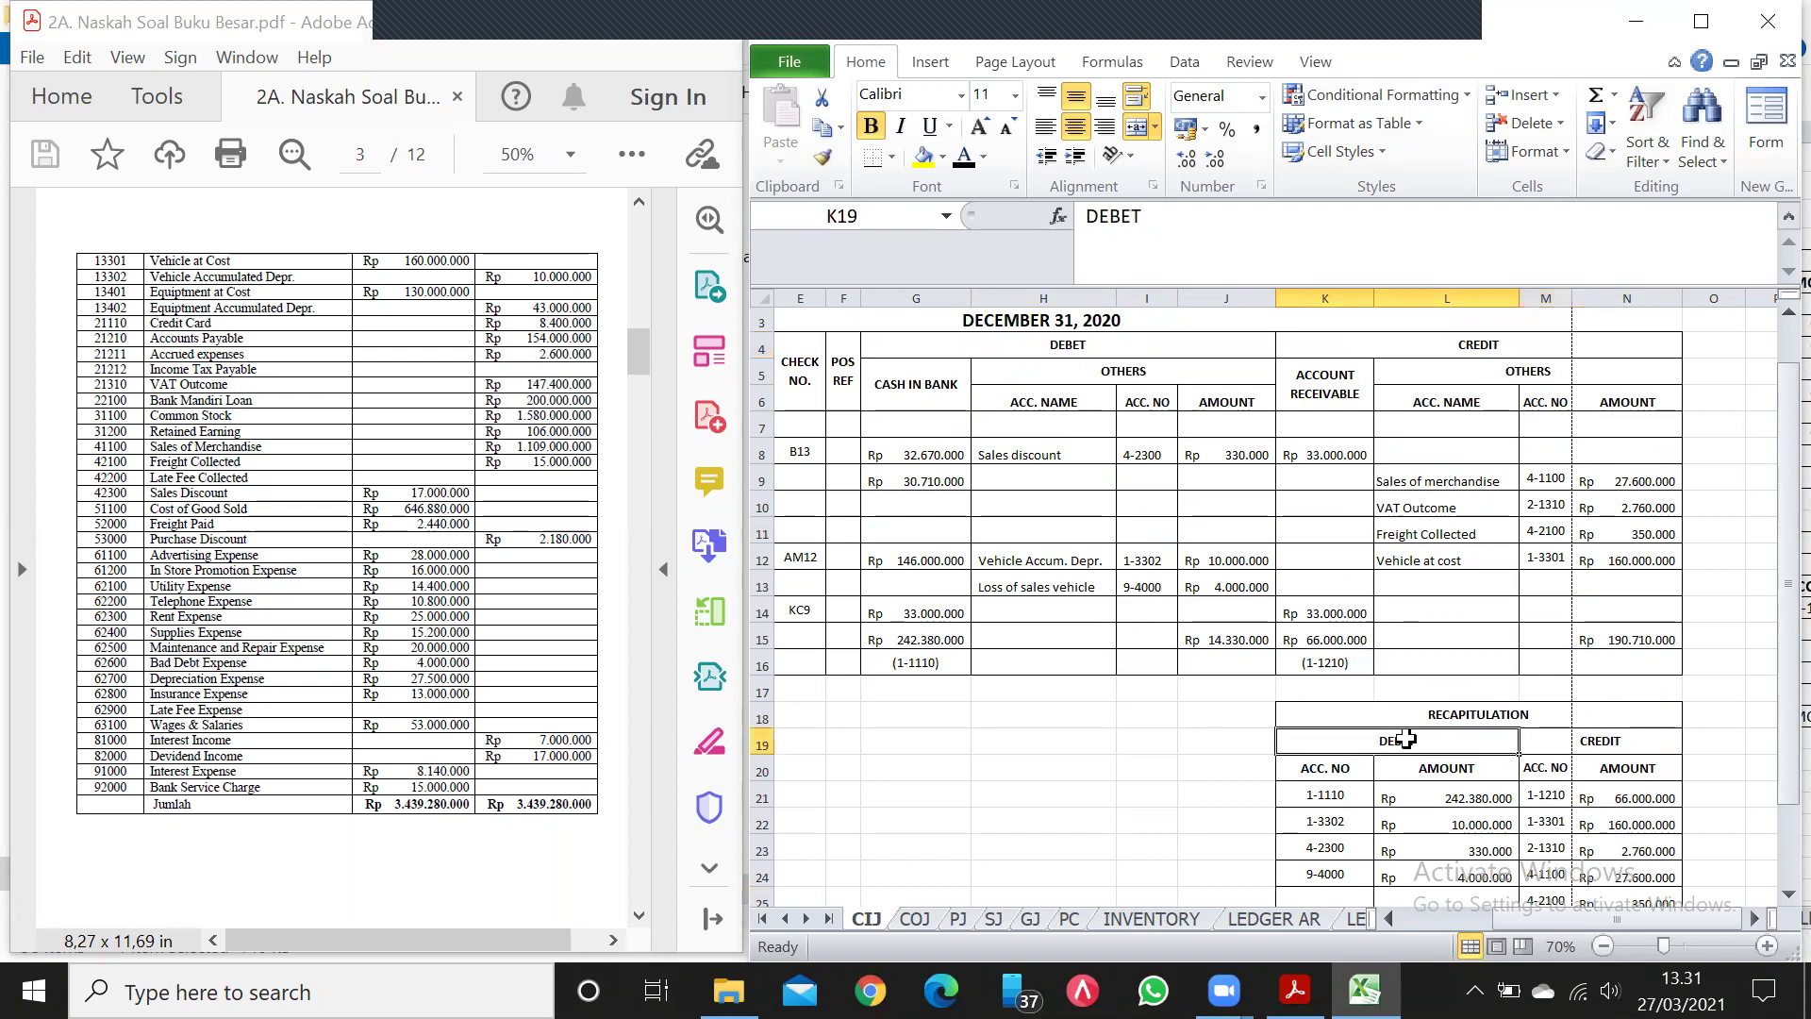
click(1579, 753)
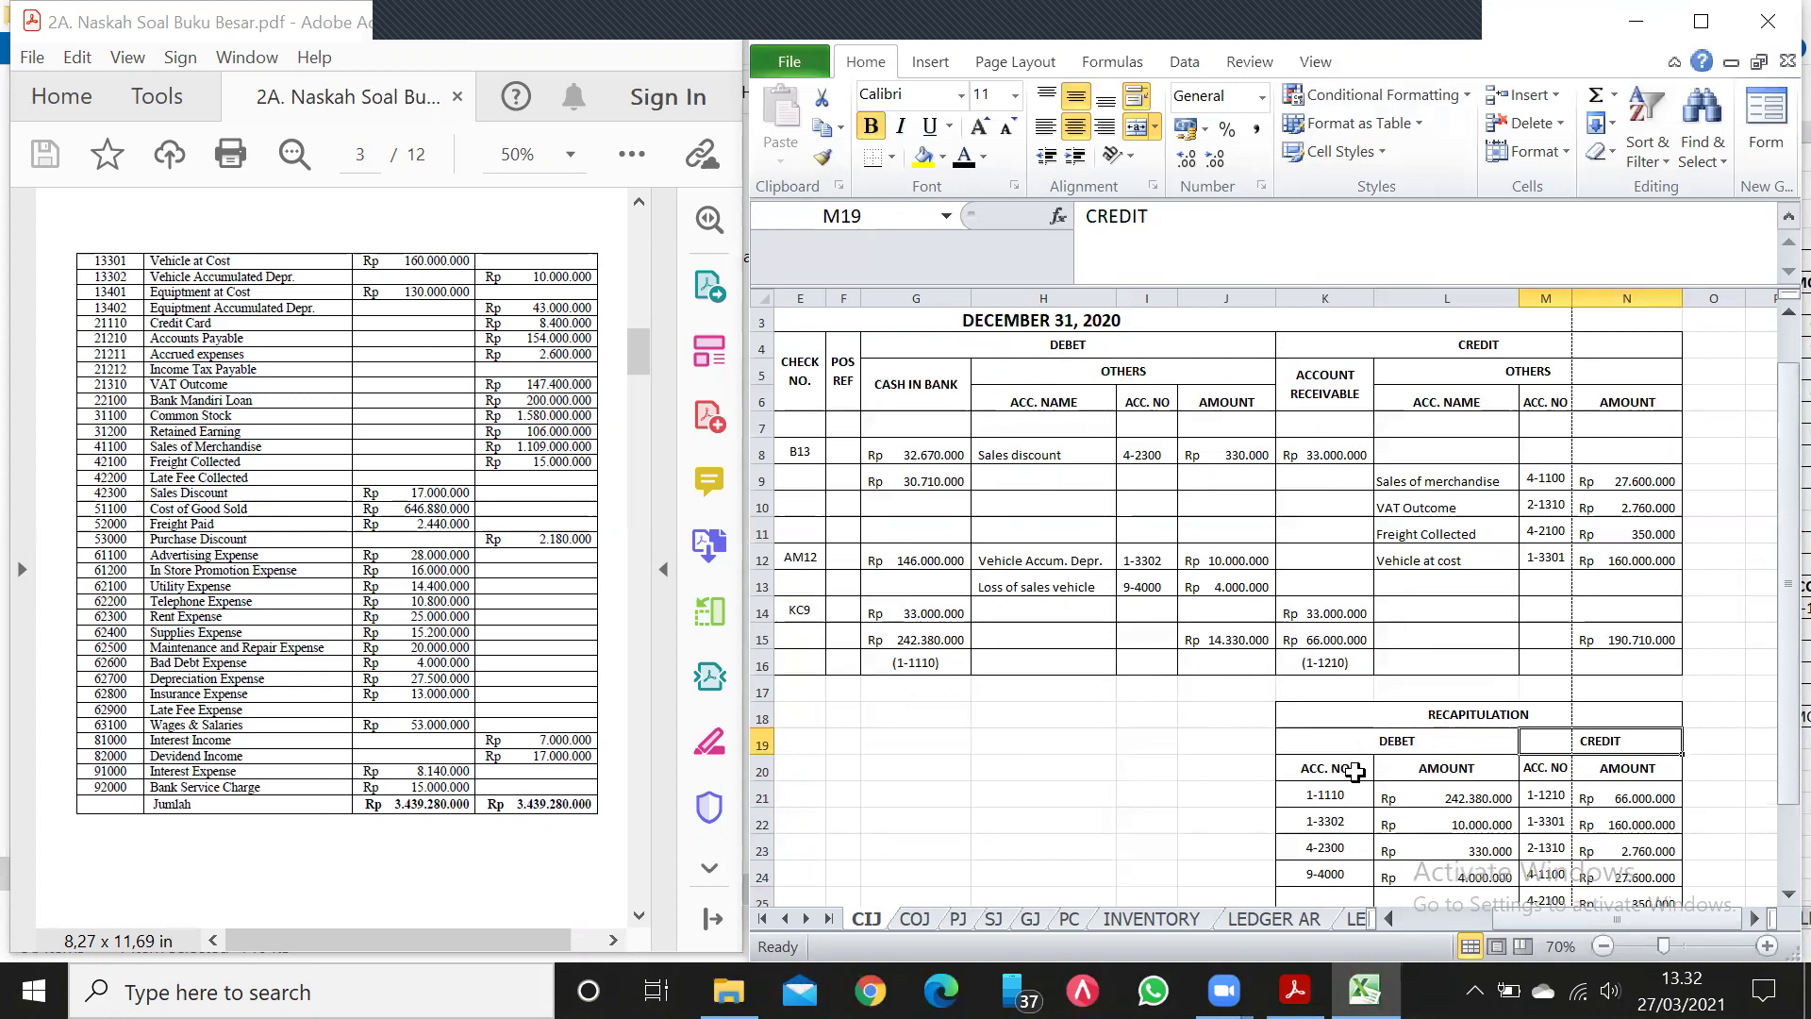
Trace the cash in bank and other debit accounts from the CIJ journal to the debit side of its recapitulation.
click(928, 663)
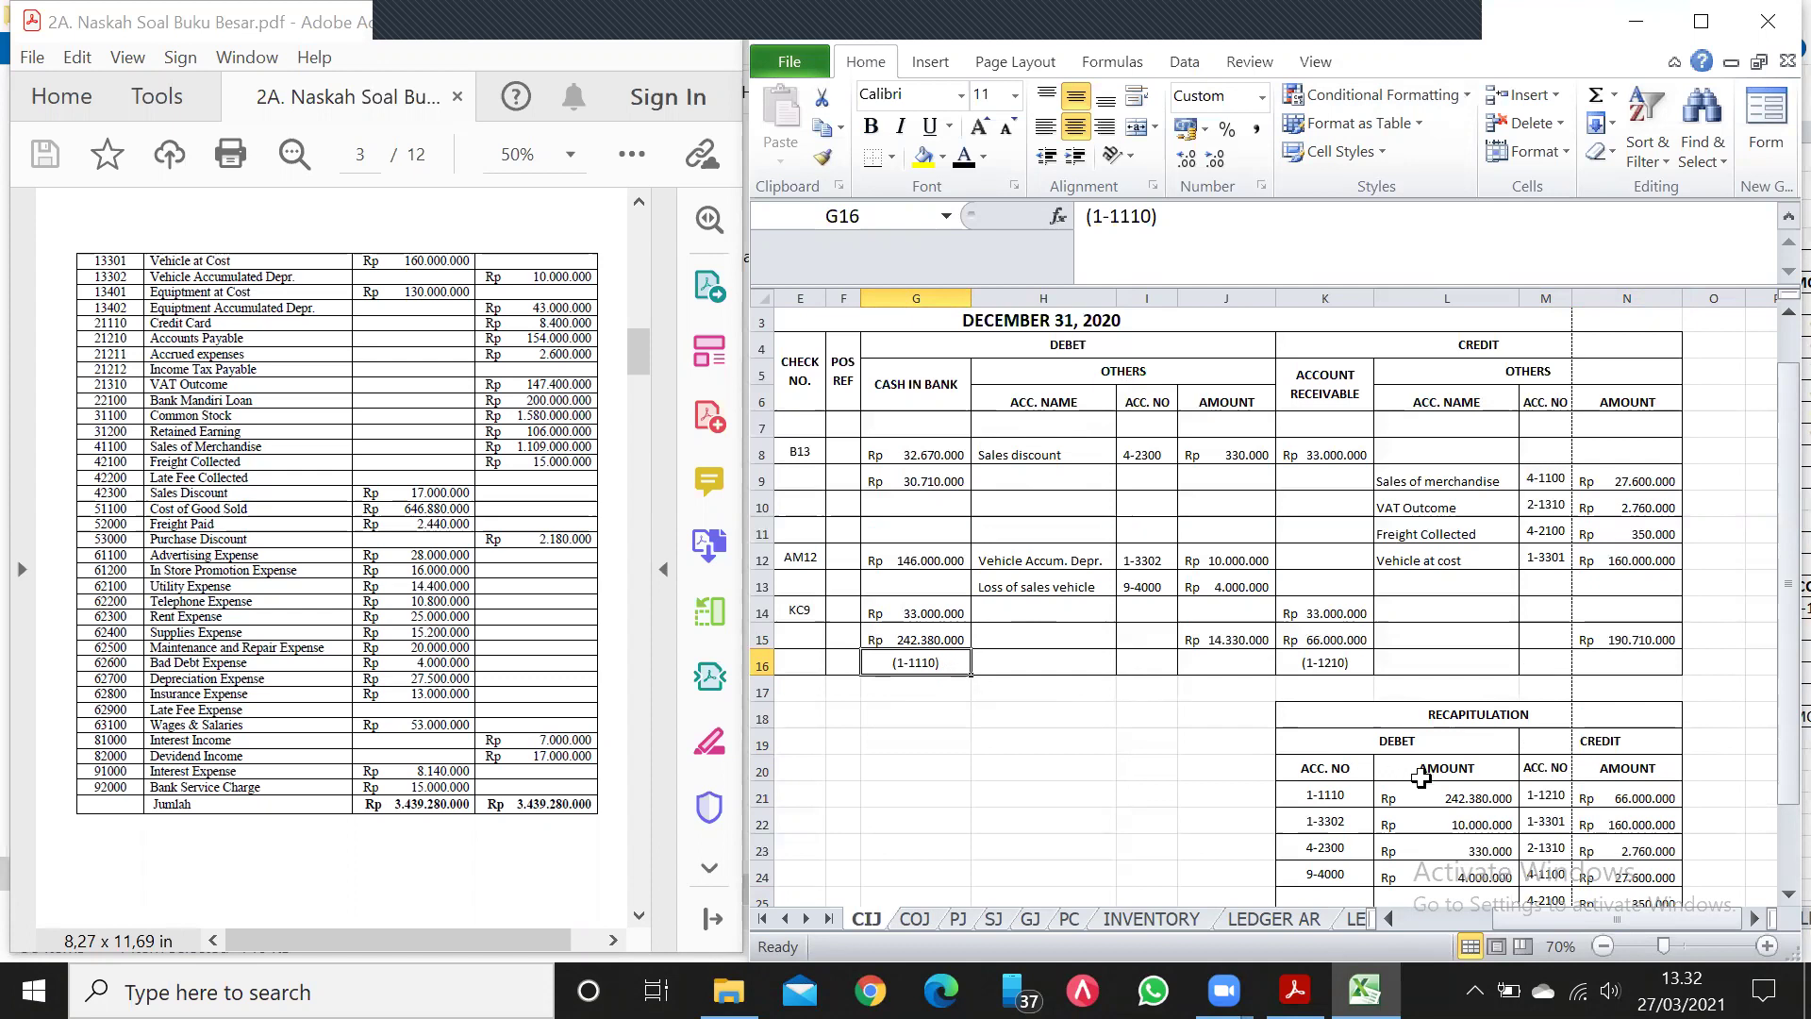
click(1433, 795)
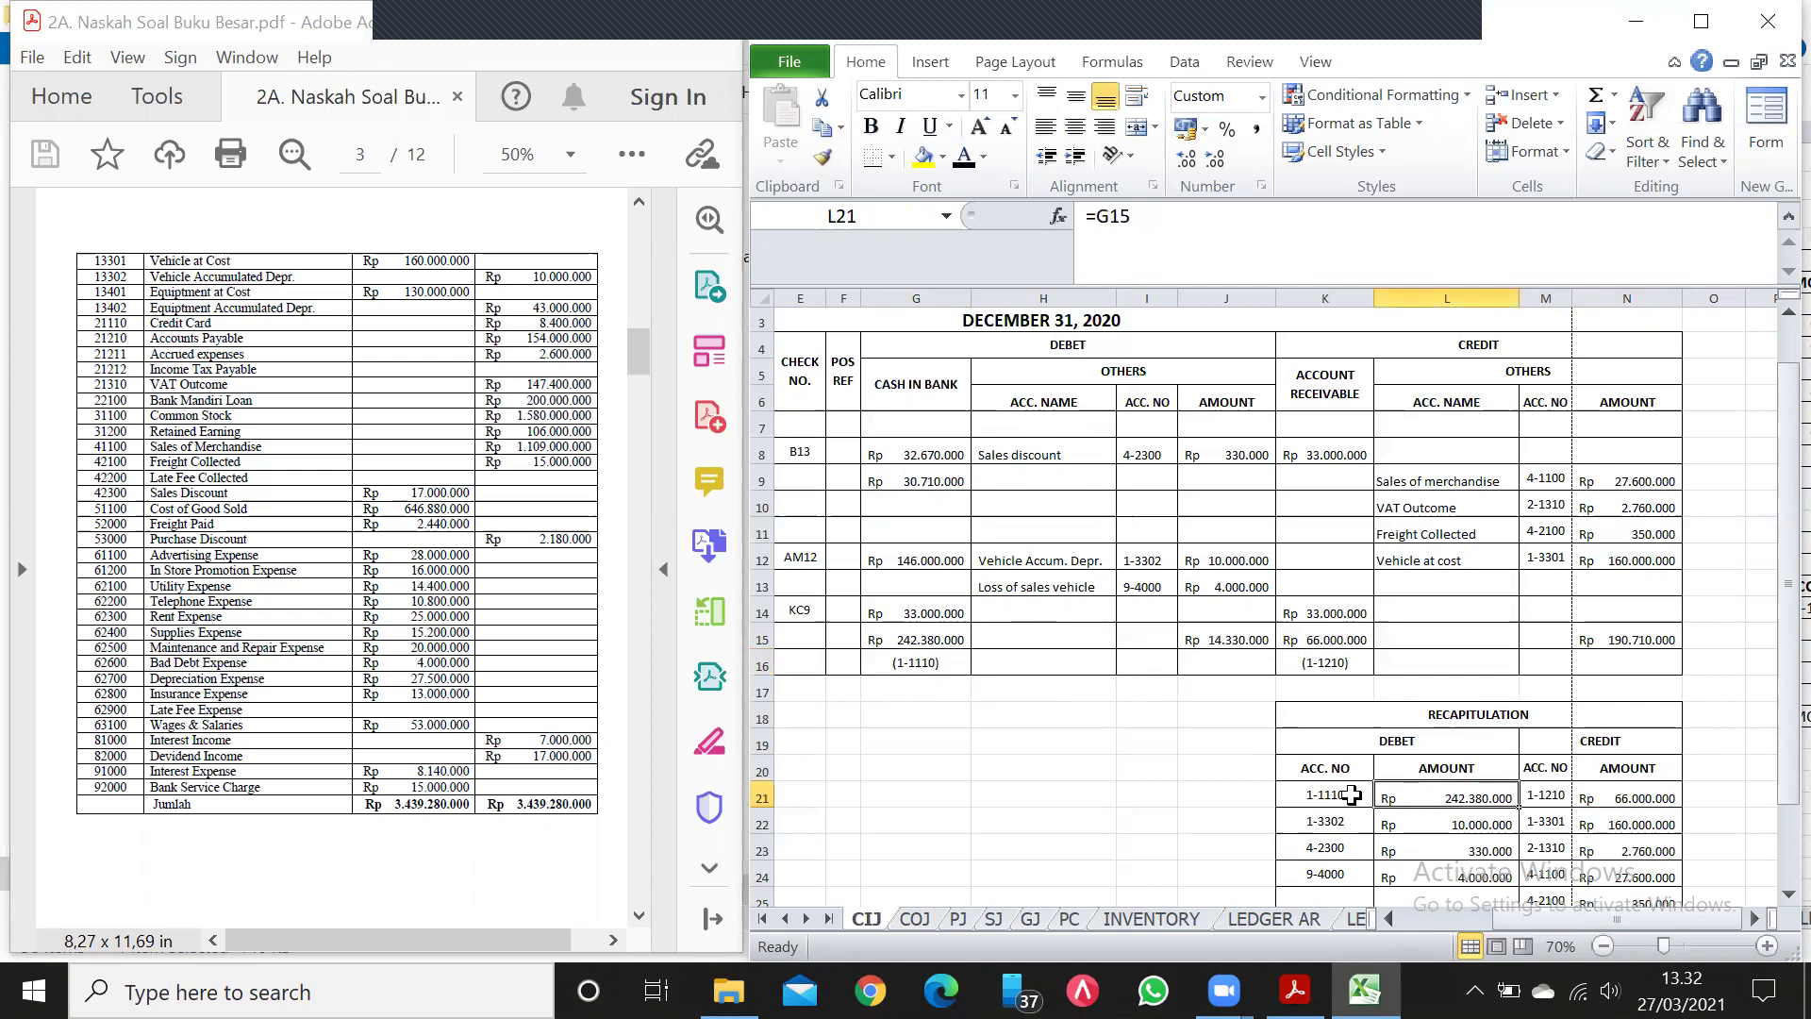
click(1354, 795)
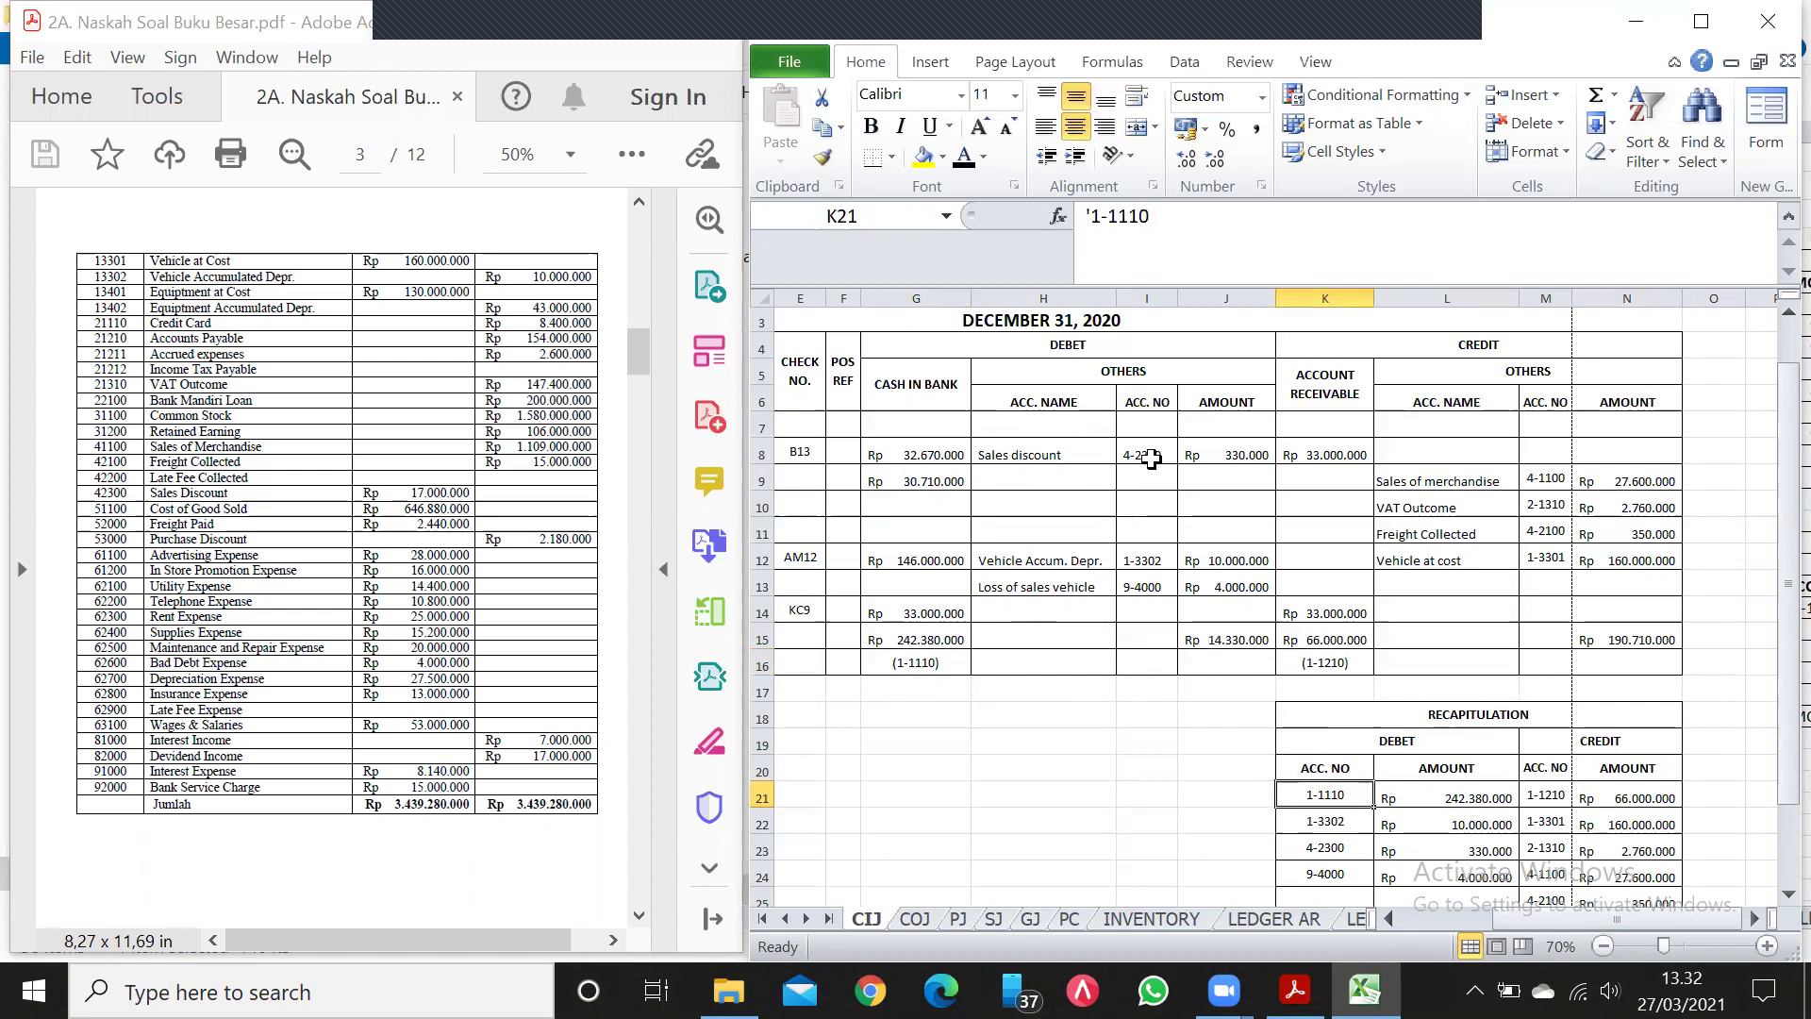
click(1152, 459)
click(1230, 459)
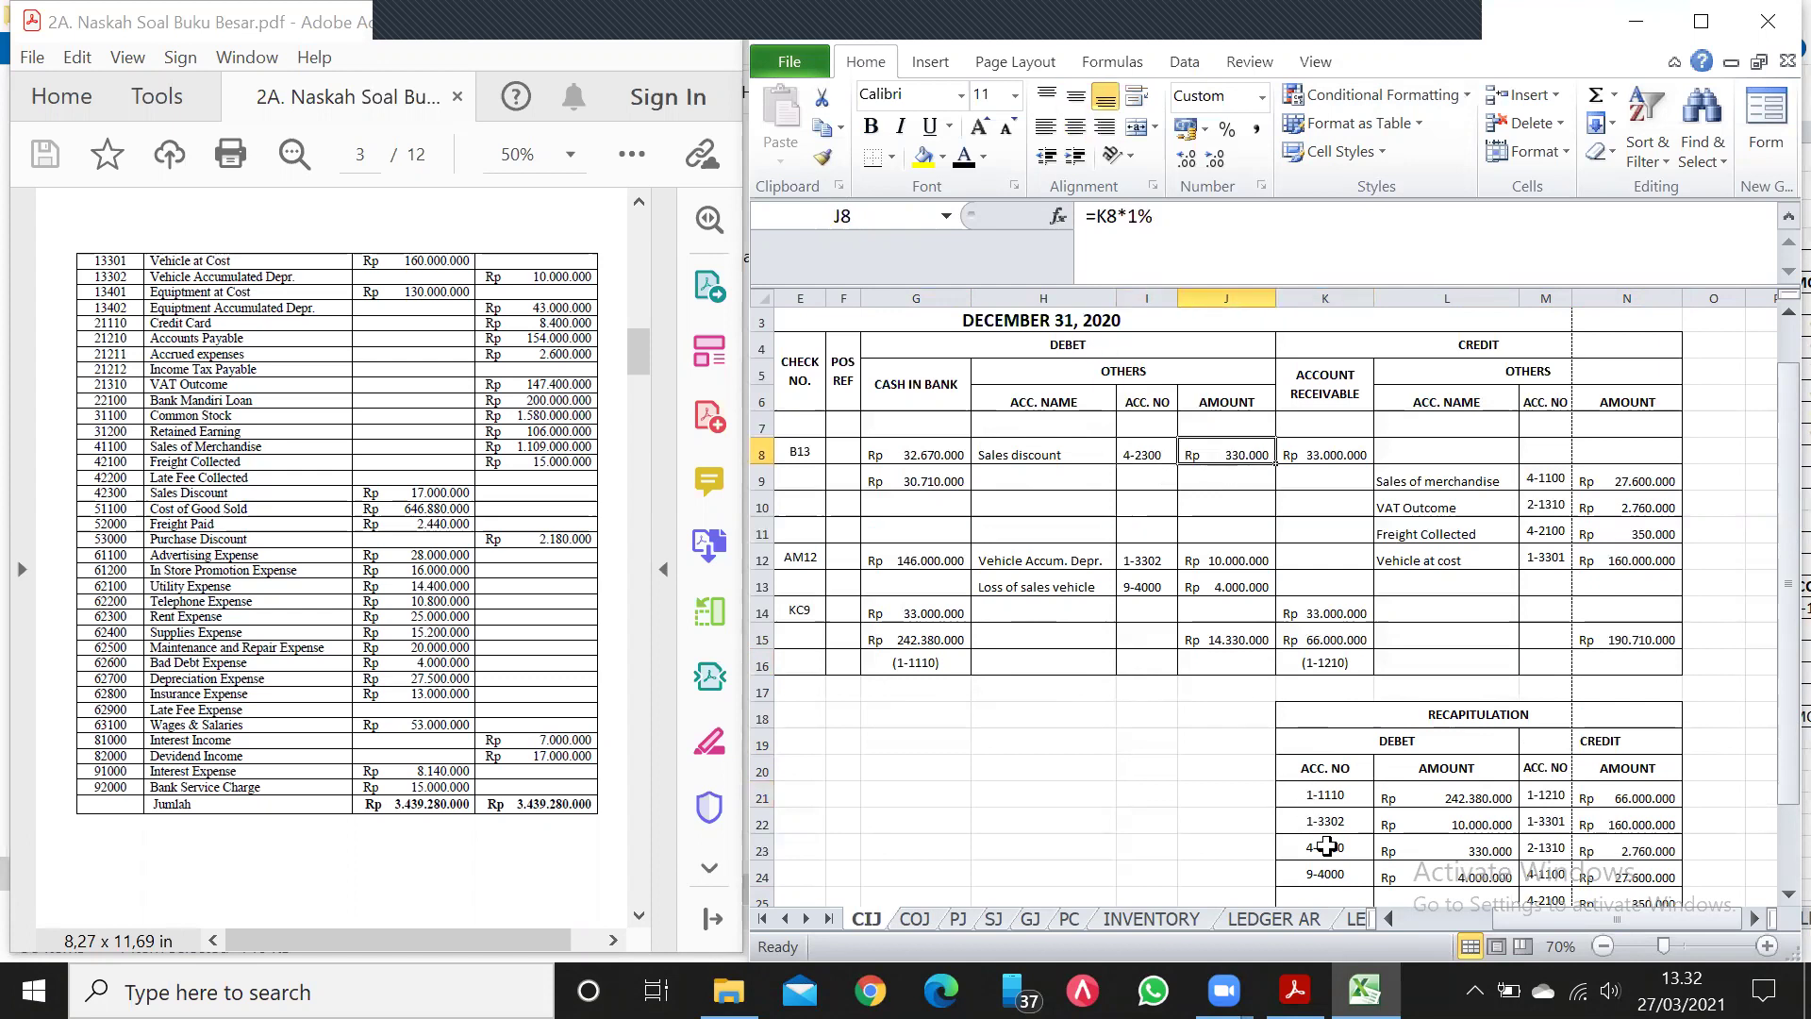
click(1326, 846)
click(1410, 853)
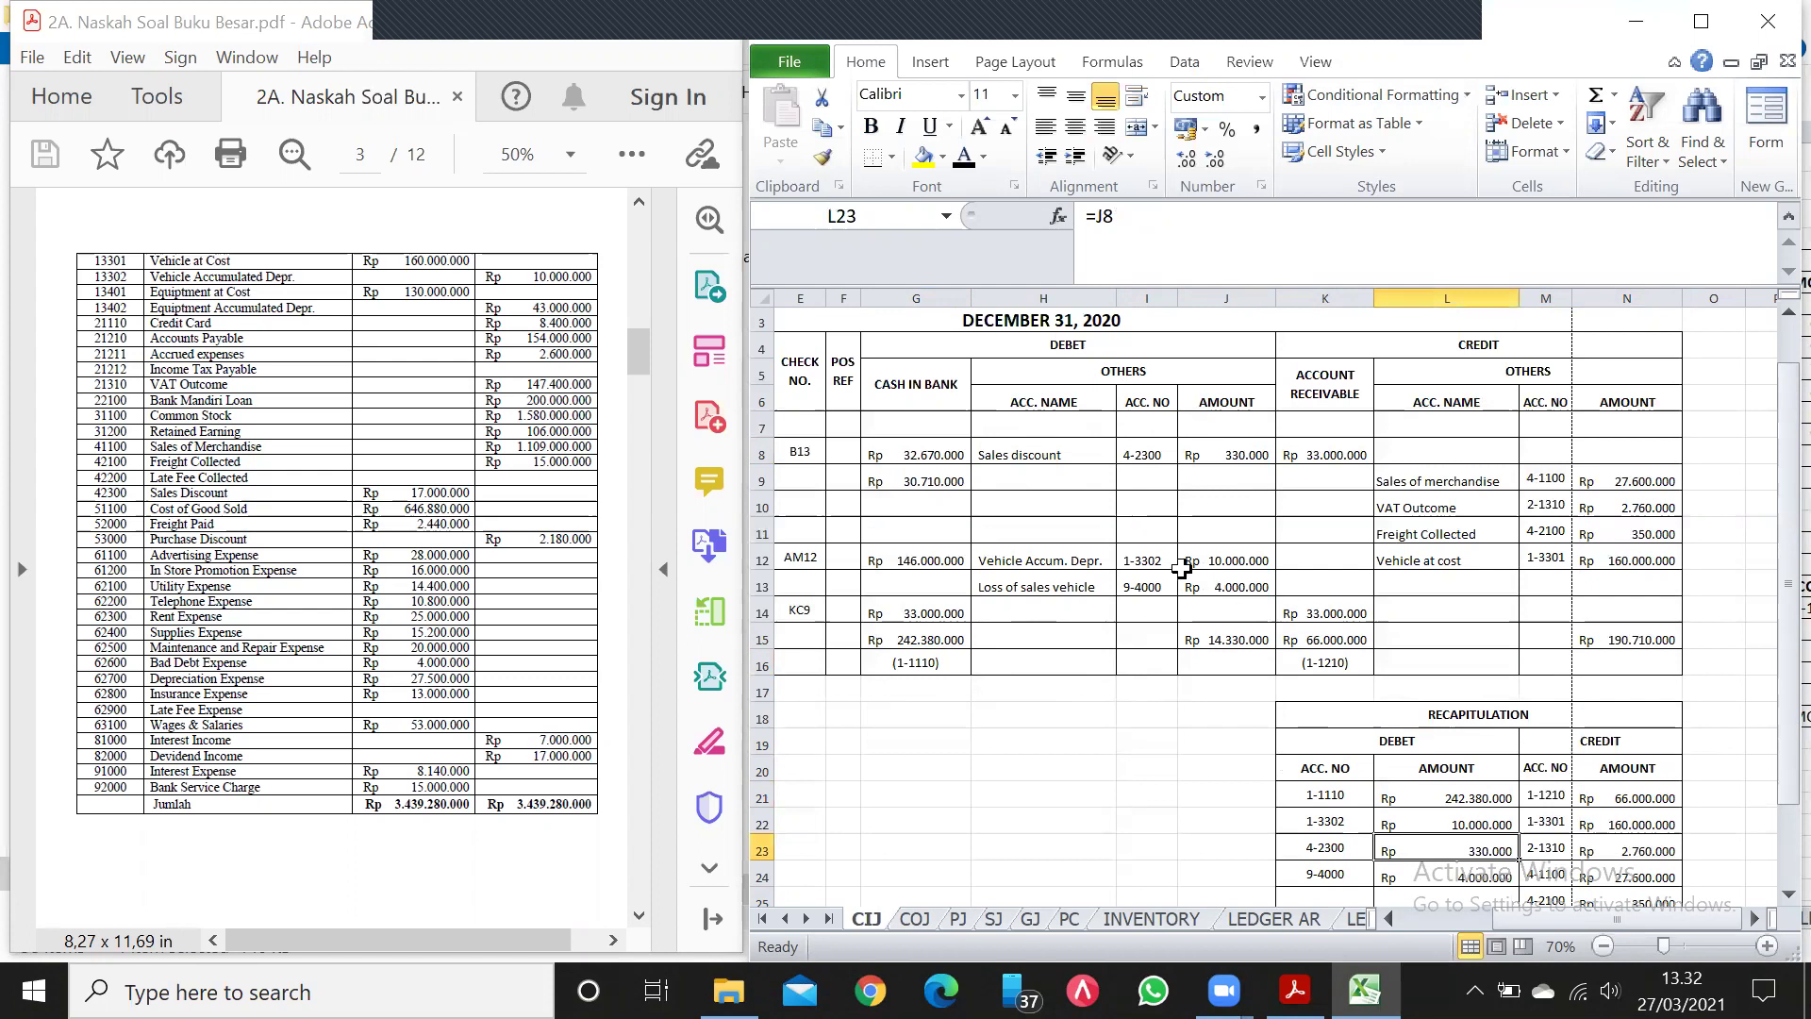
click(1162, 560)
click(1199, 560)
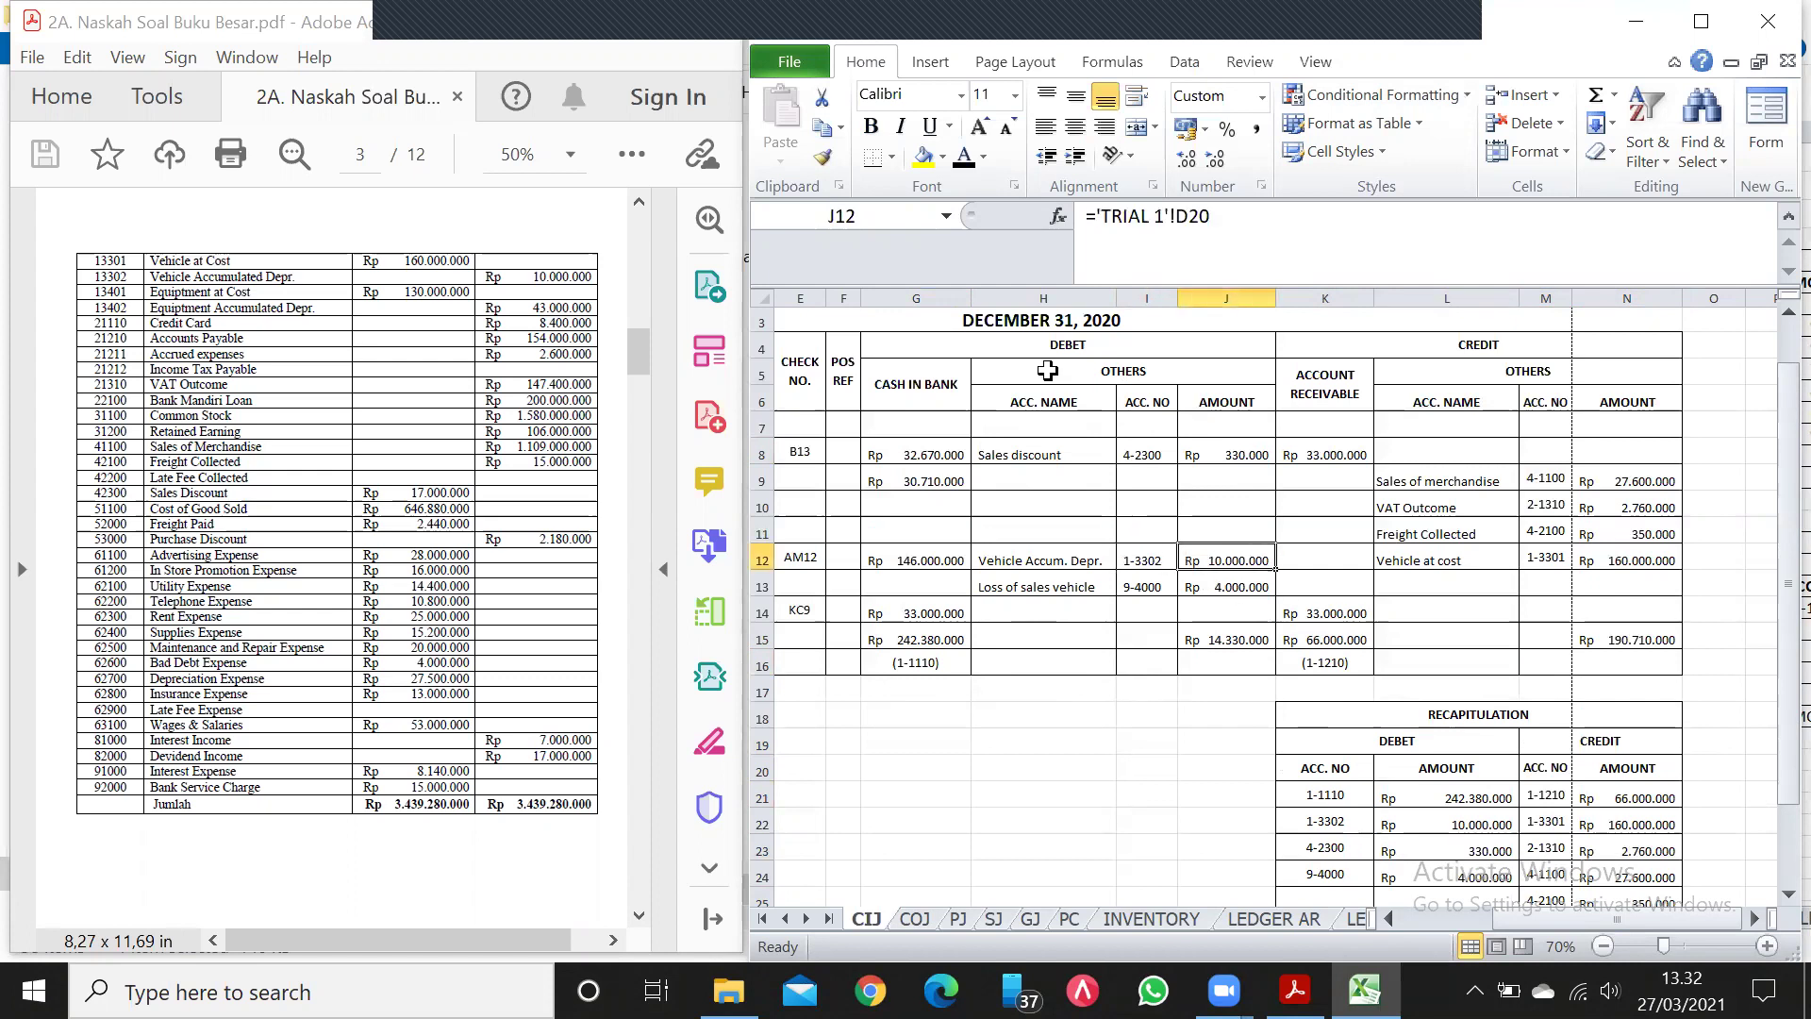
click(1328, 875)
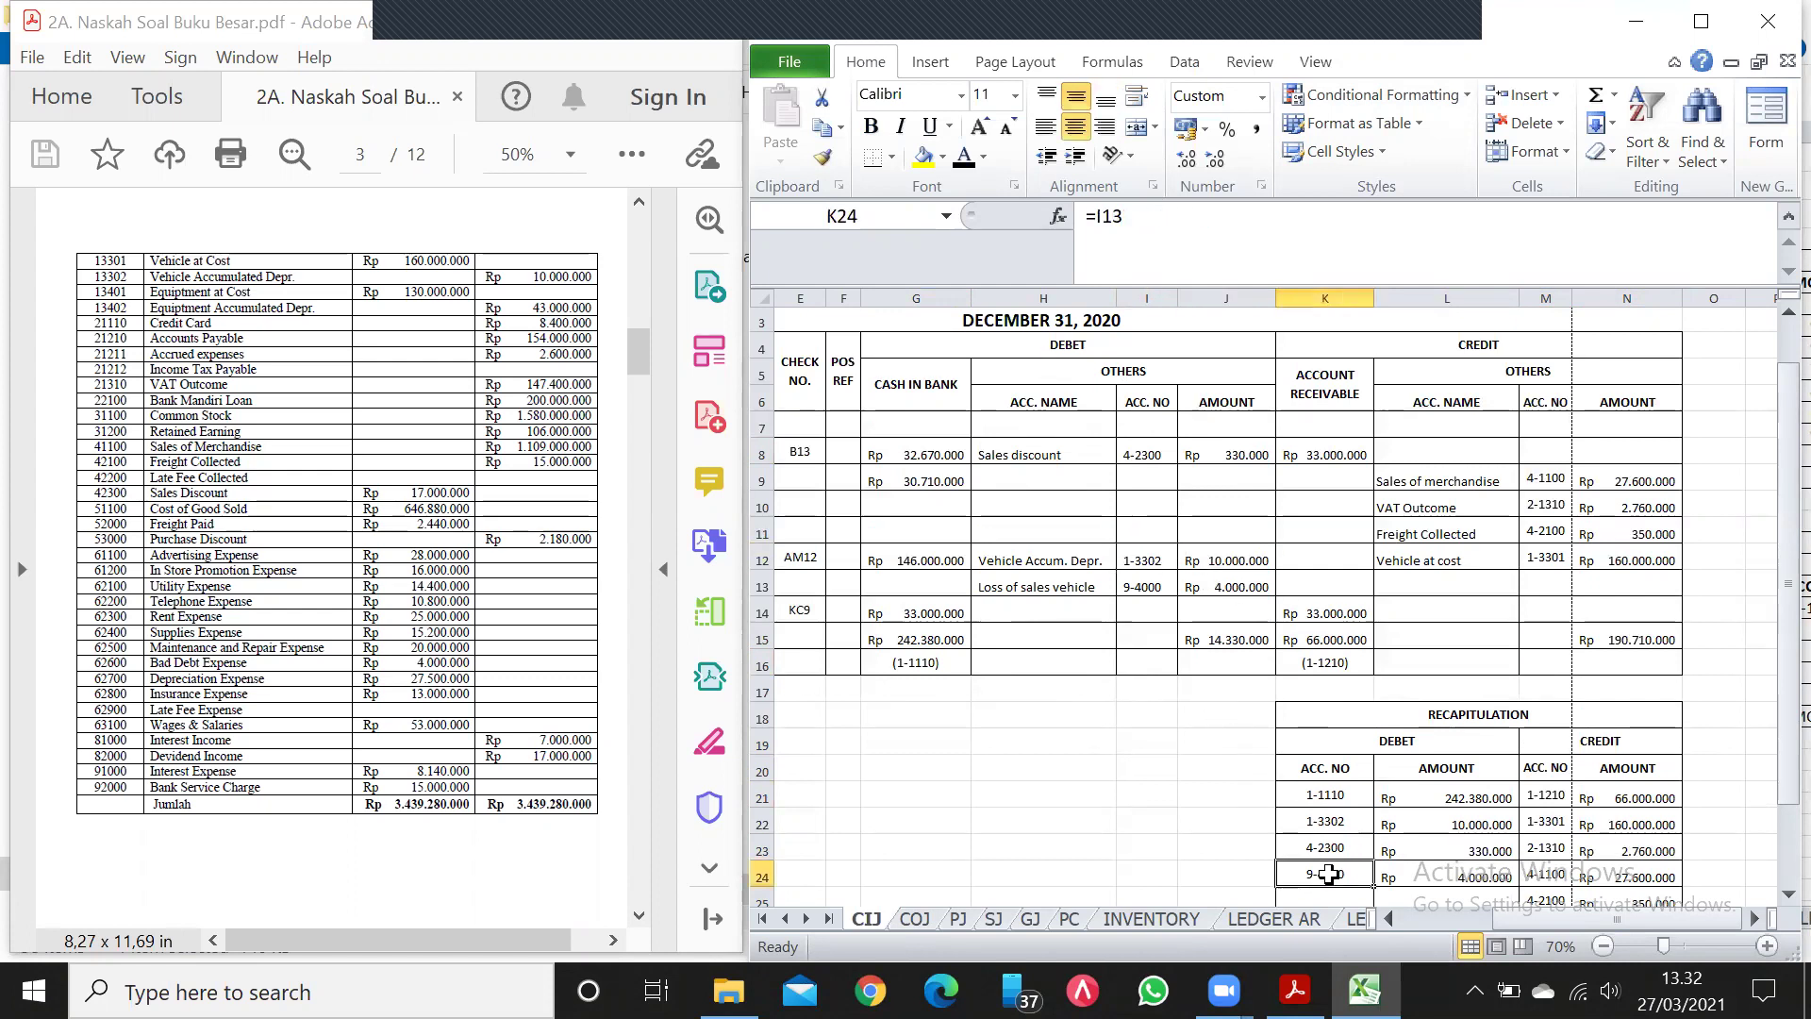
click(1421, 874)
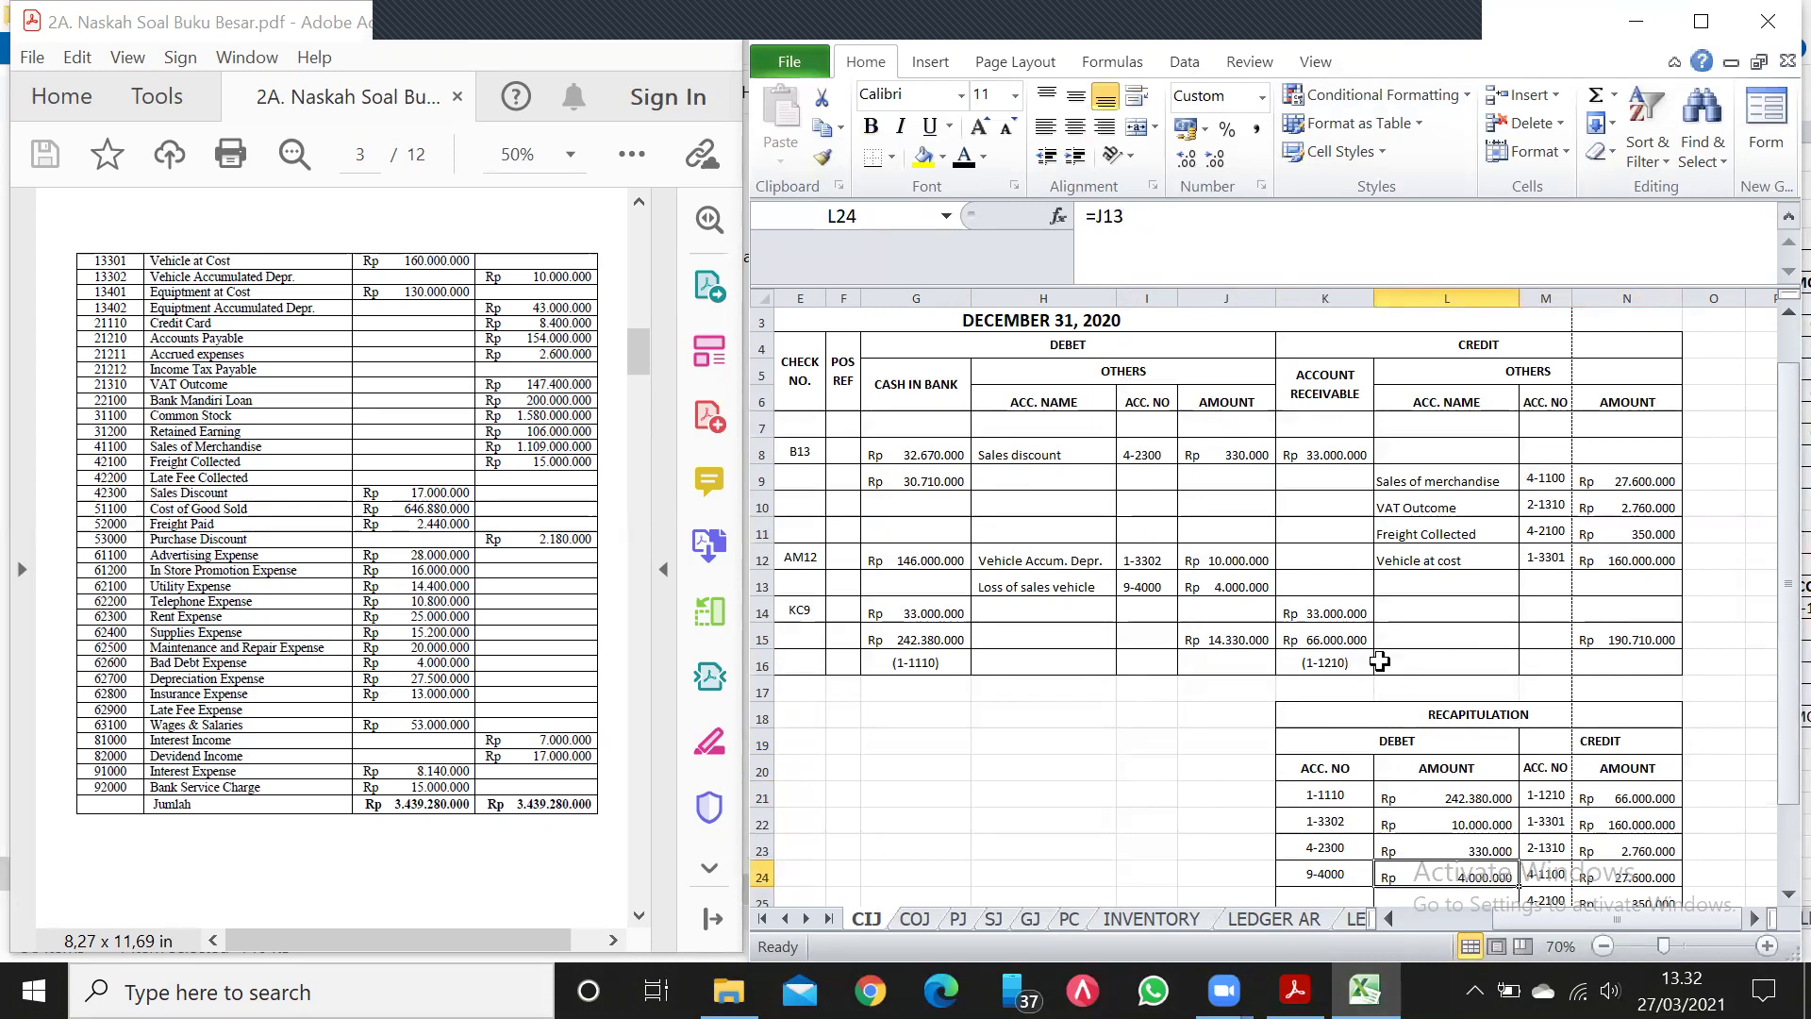
Check the account numbers and amounts on the recapitulation's credit side against the CIJ journal's credit columns, down to the totals.
drag(1539, 795, 1539, 568)
click(1539, 582)
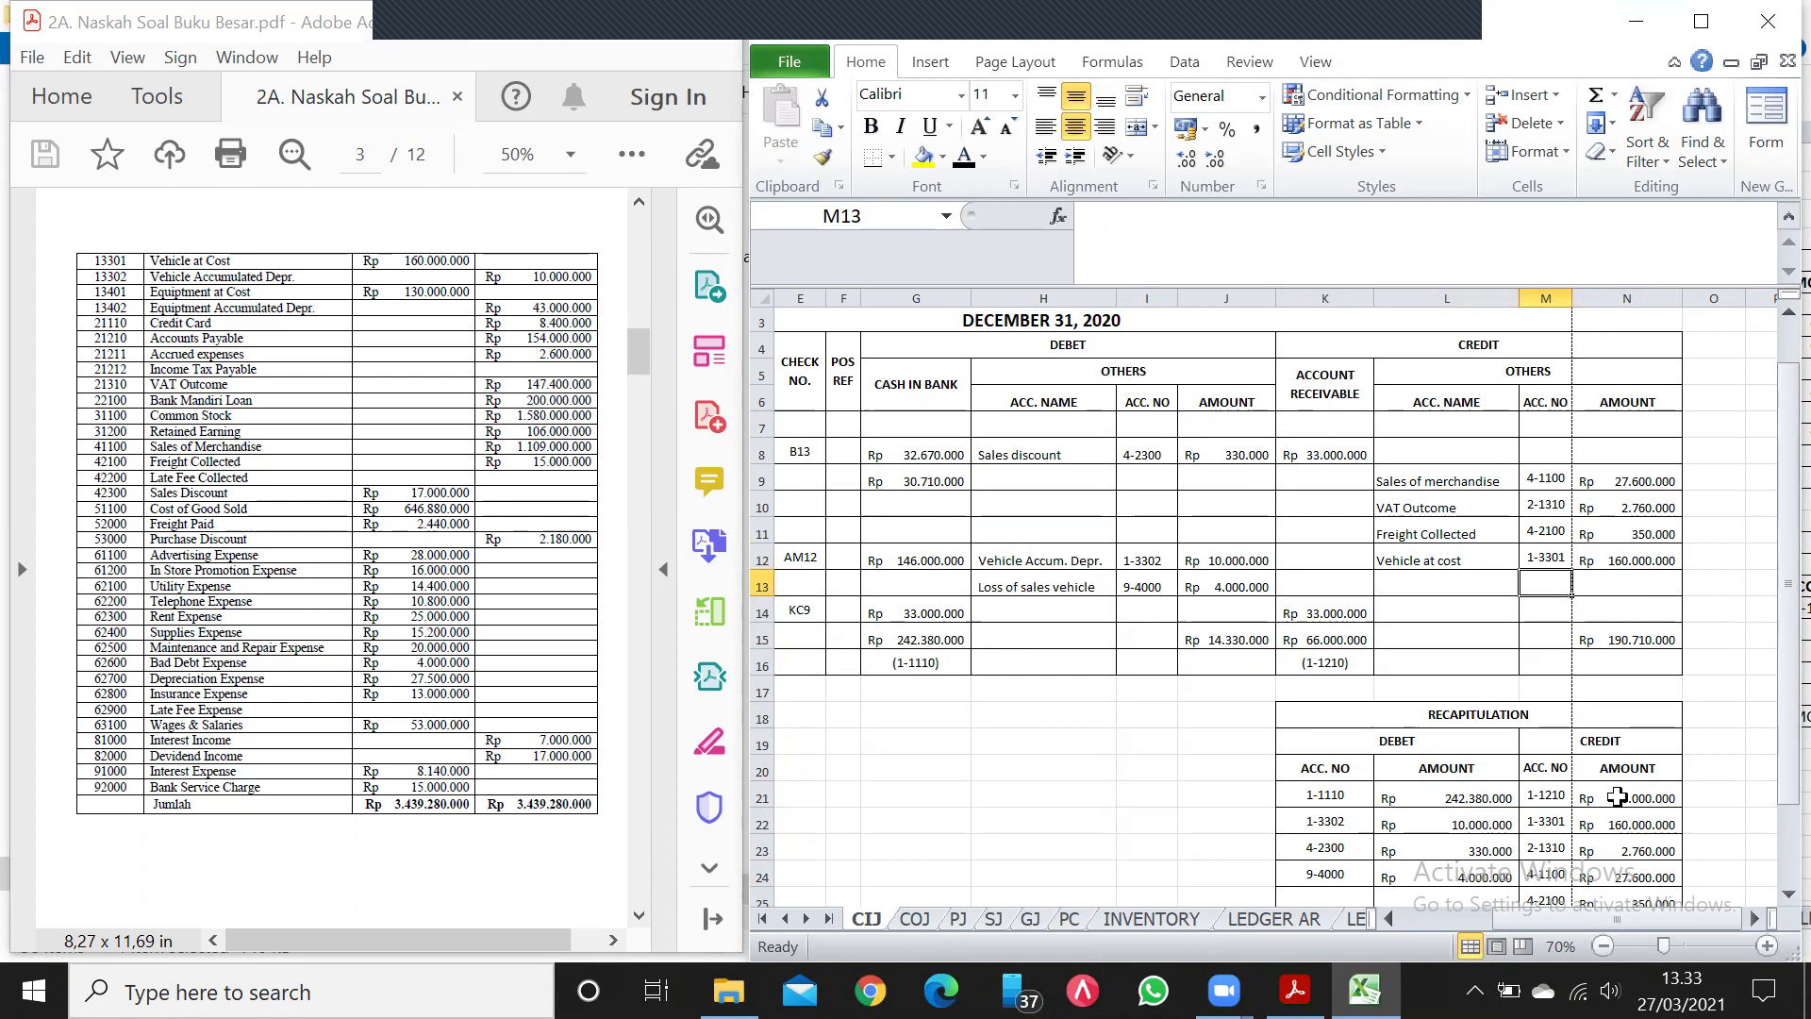
click(1630, 876)
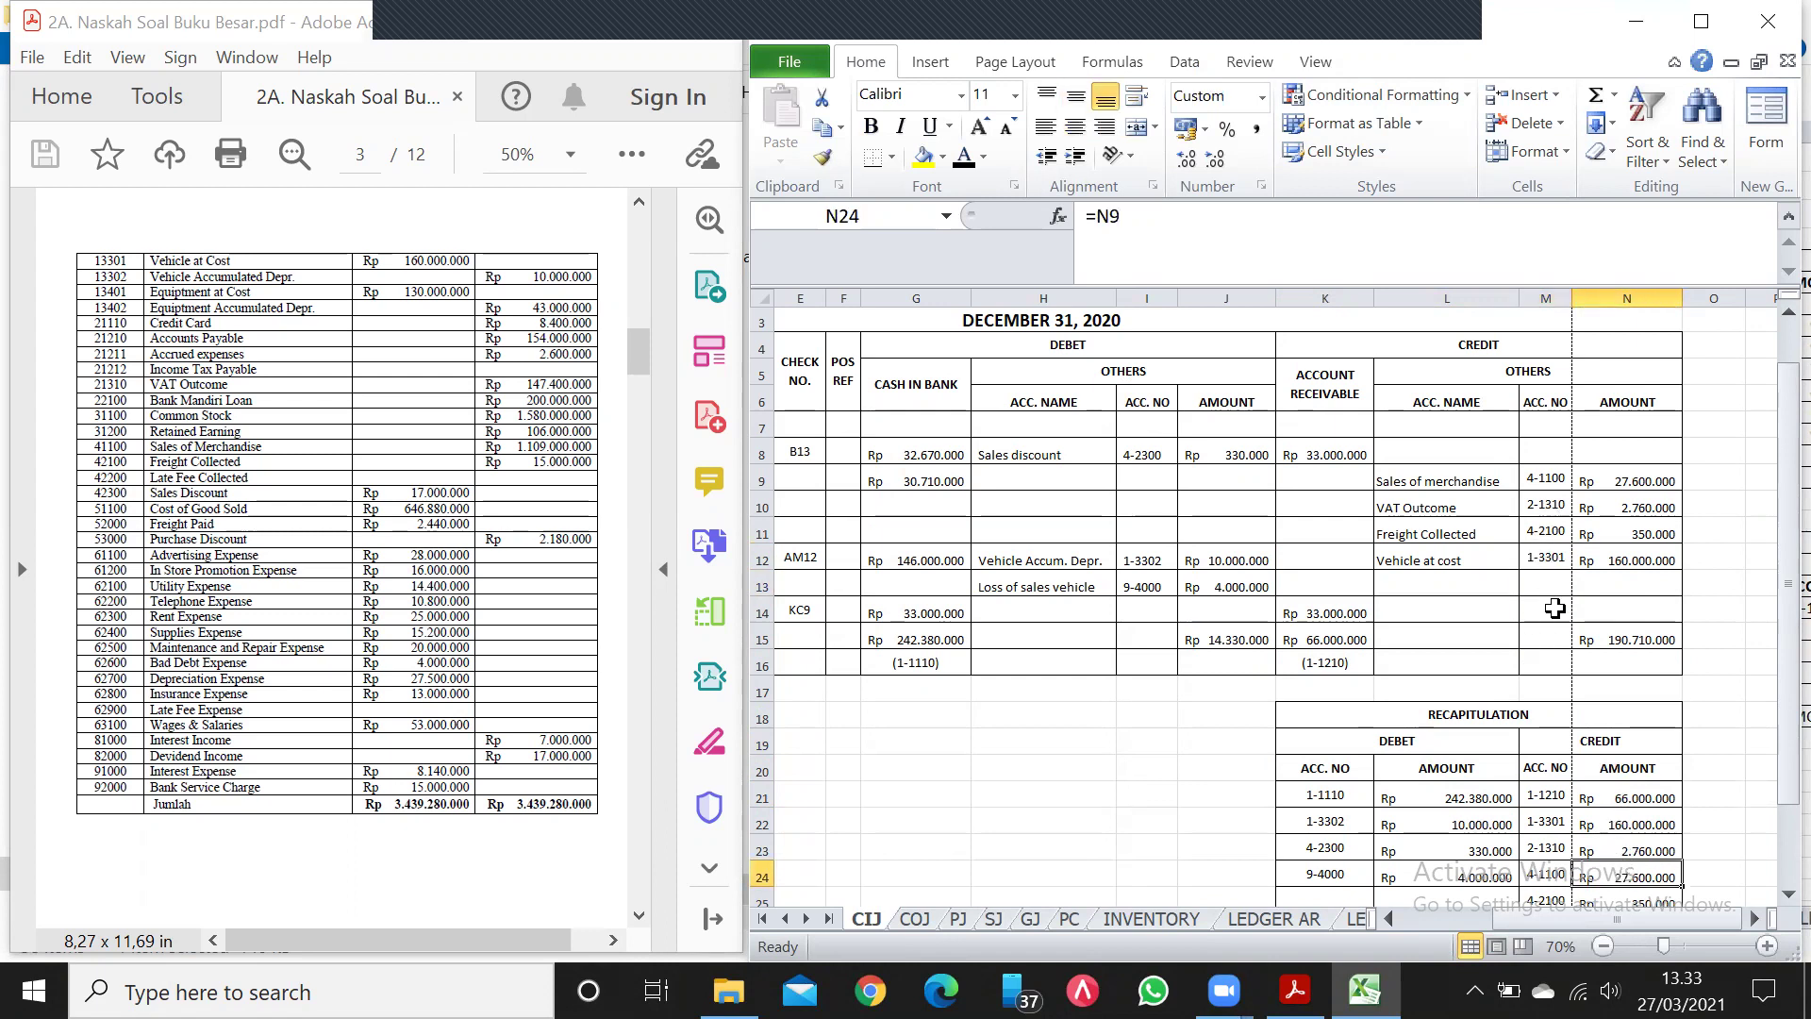
click(1558, 848)
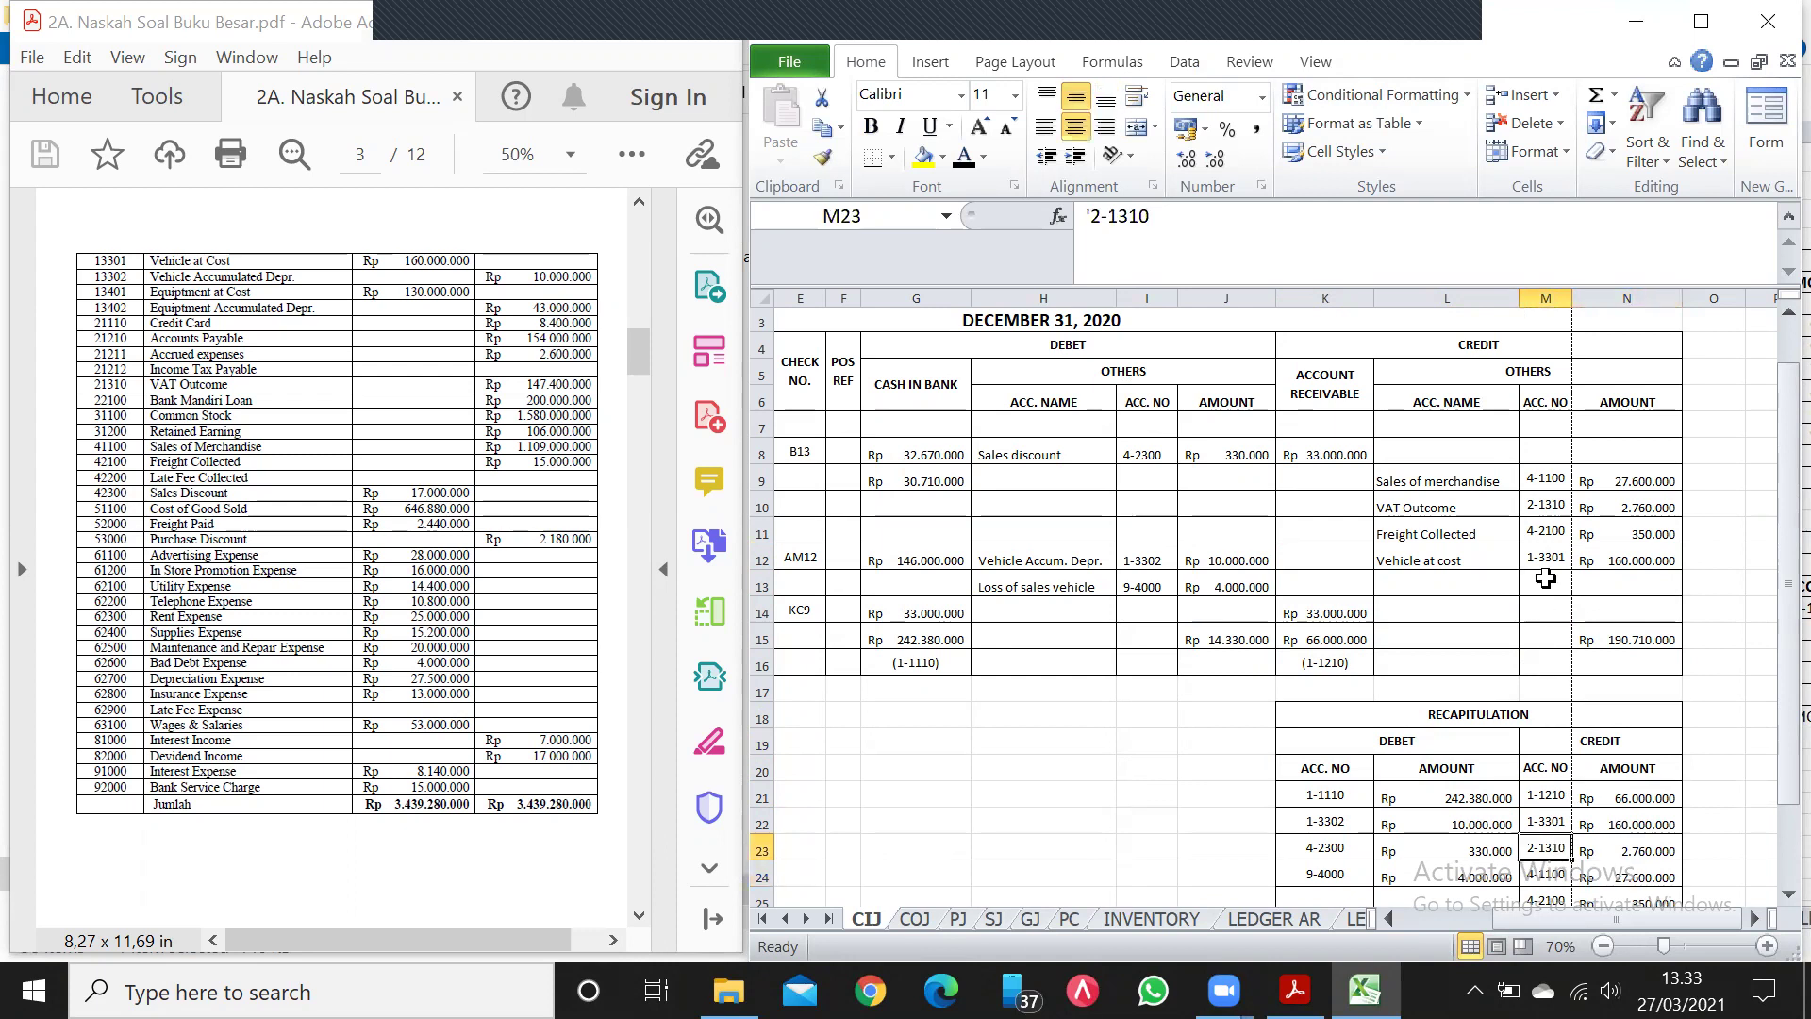
click(1549, 537)
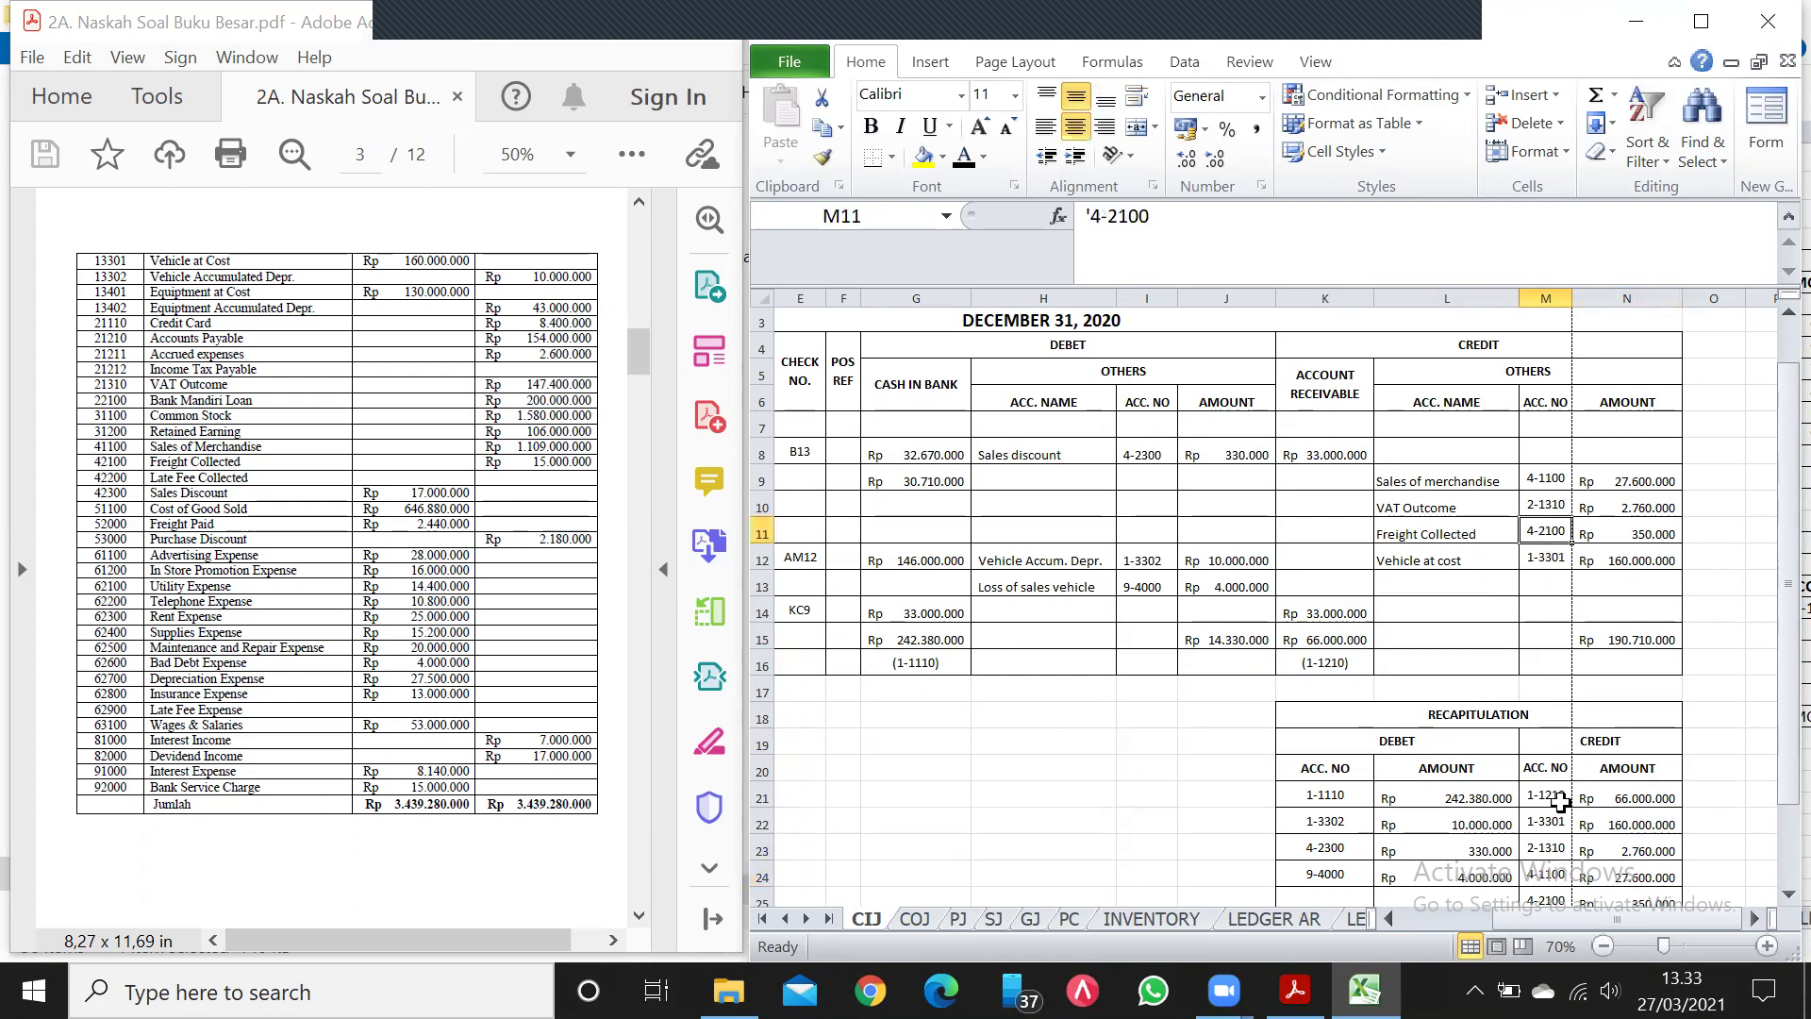
click(1561, 894)
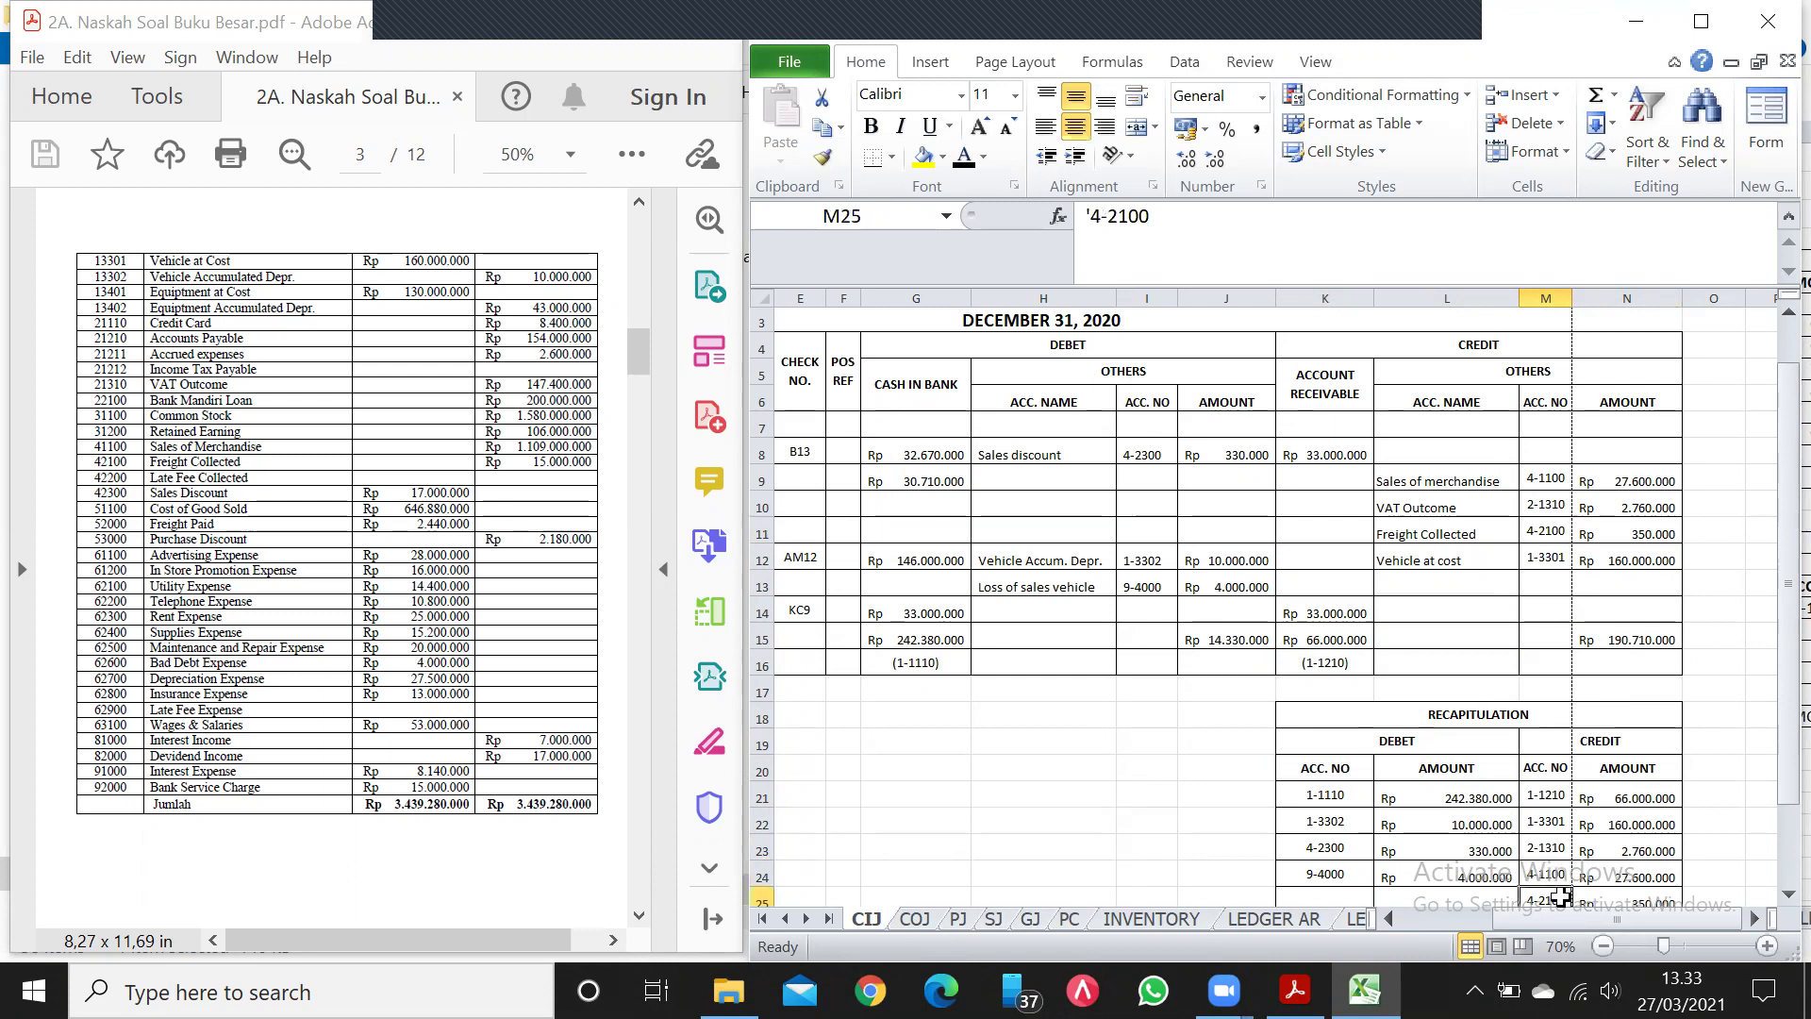
click(1547, 558)
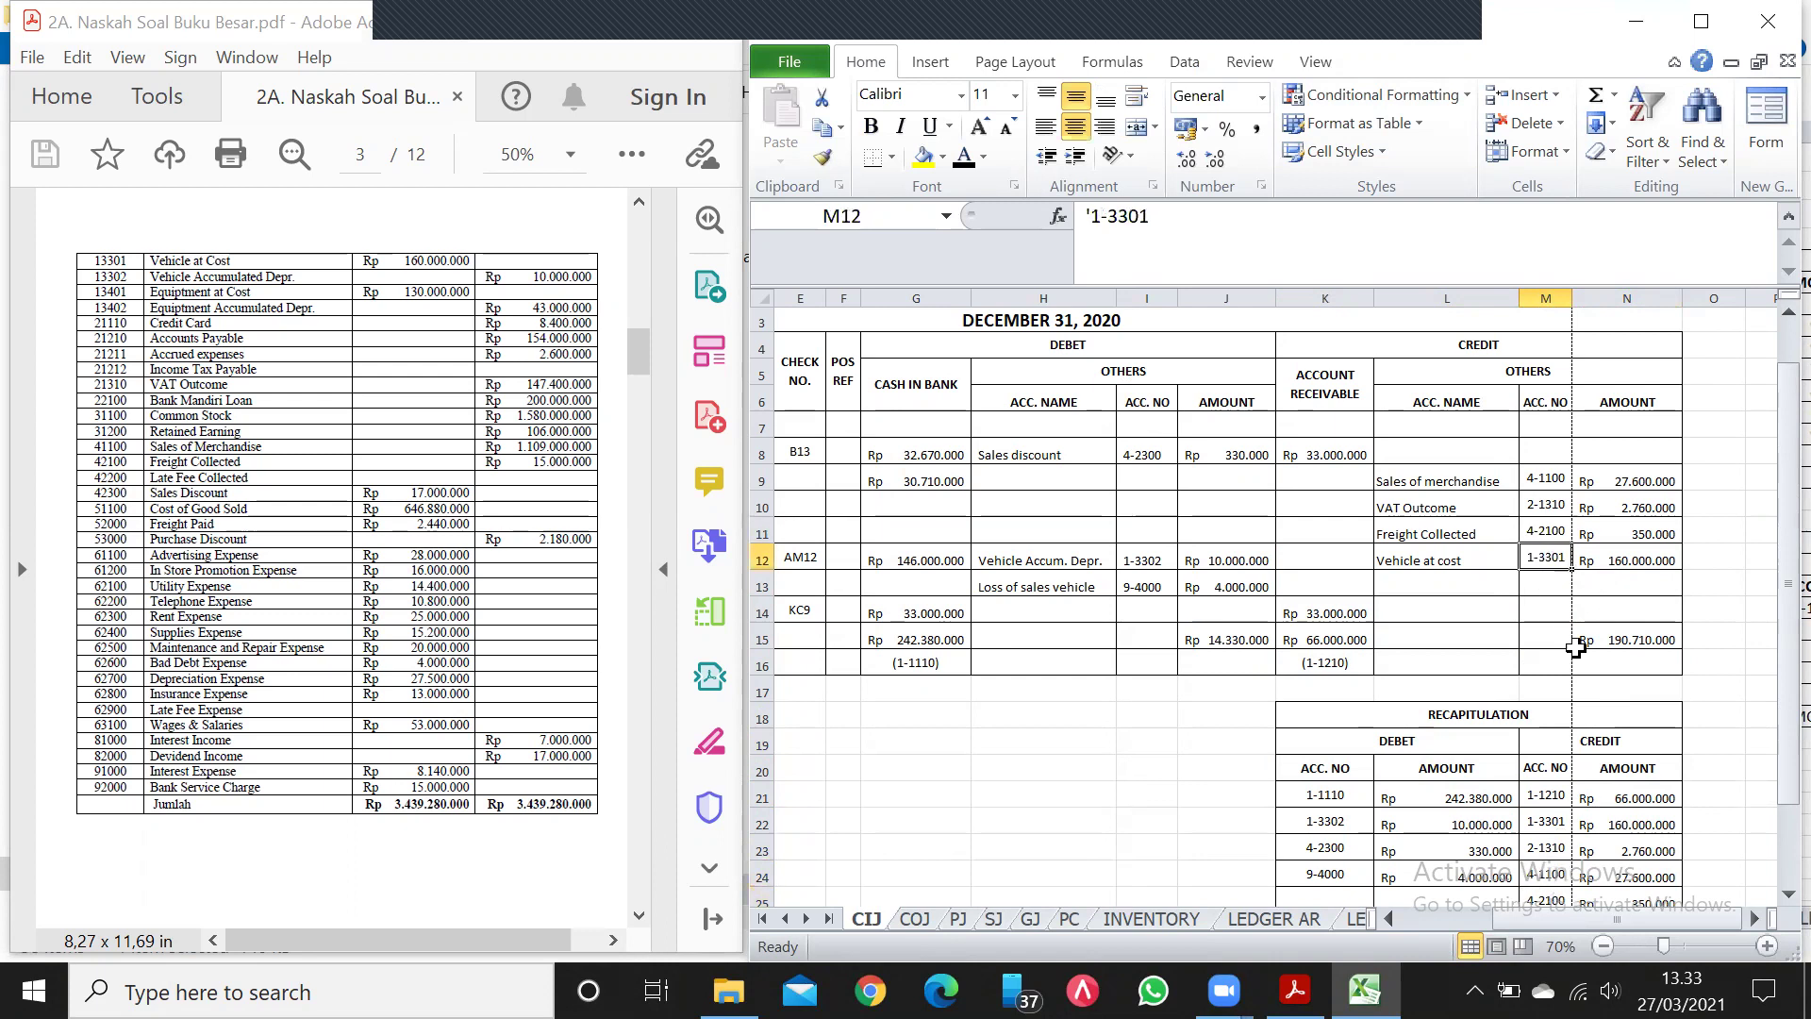
click(1558, 821)
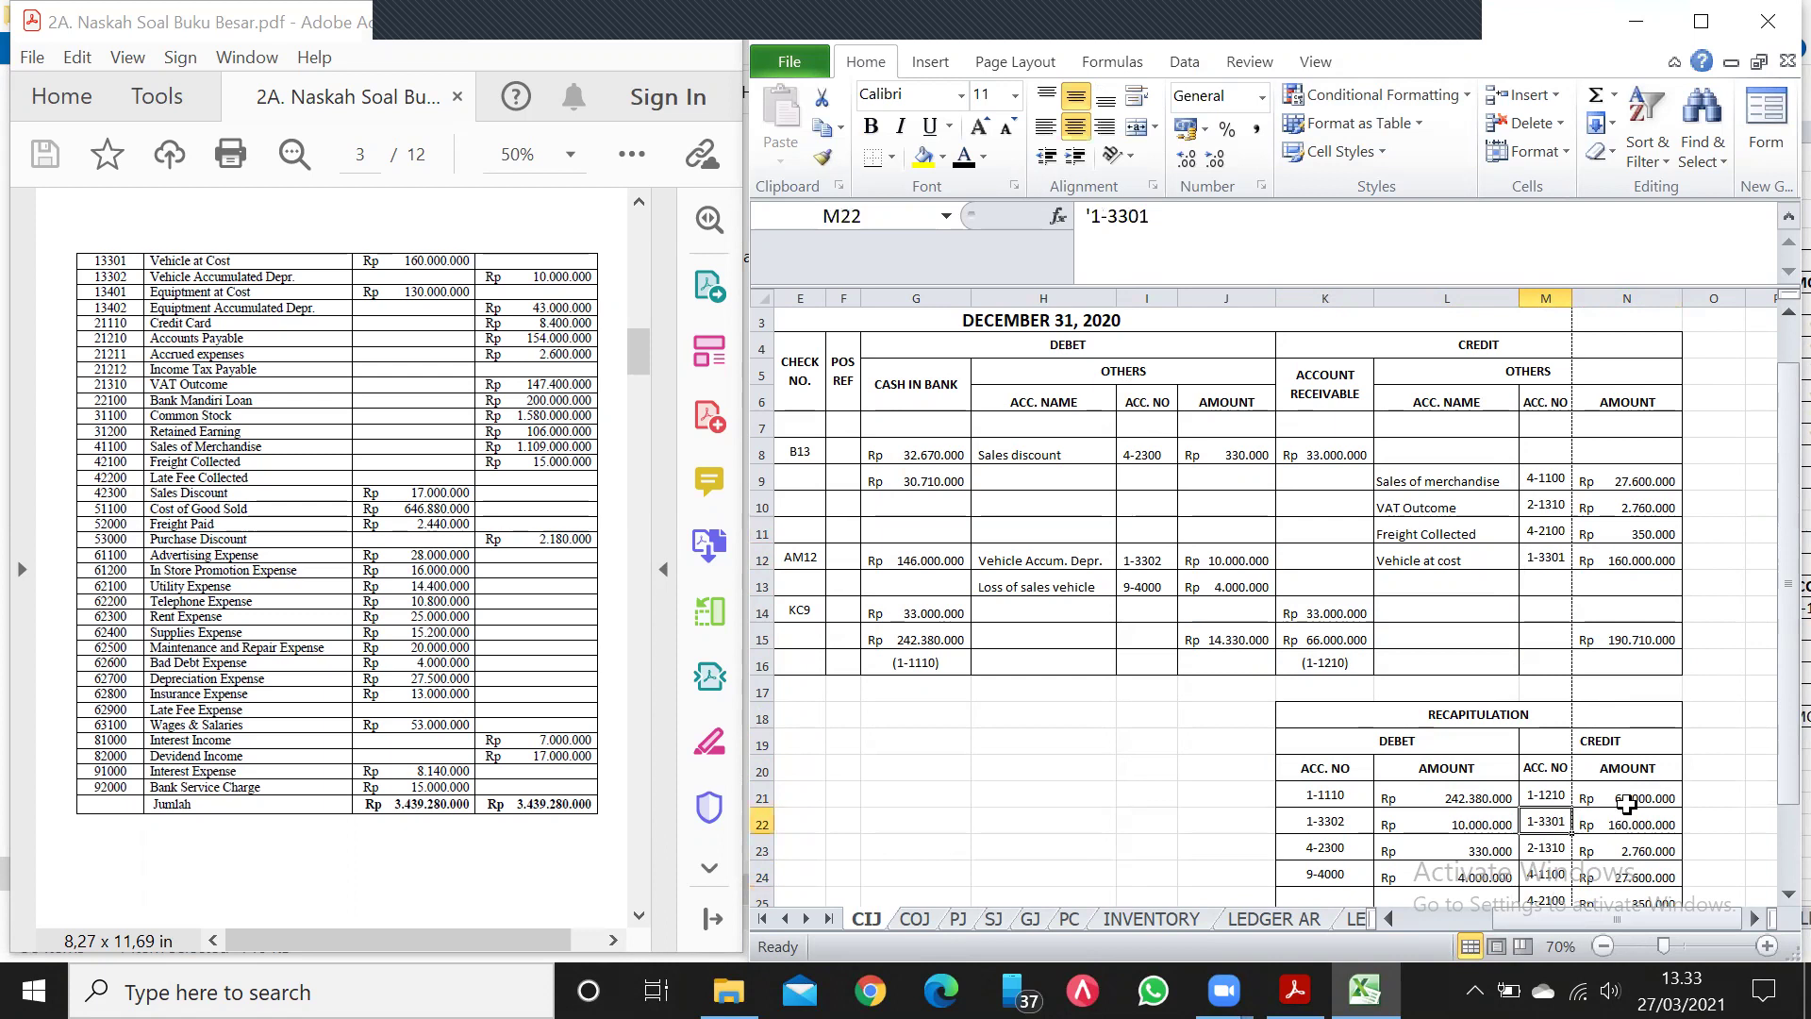
drag(1783, 797, 1773, 853)
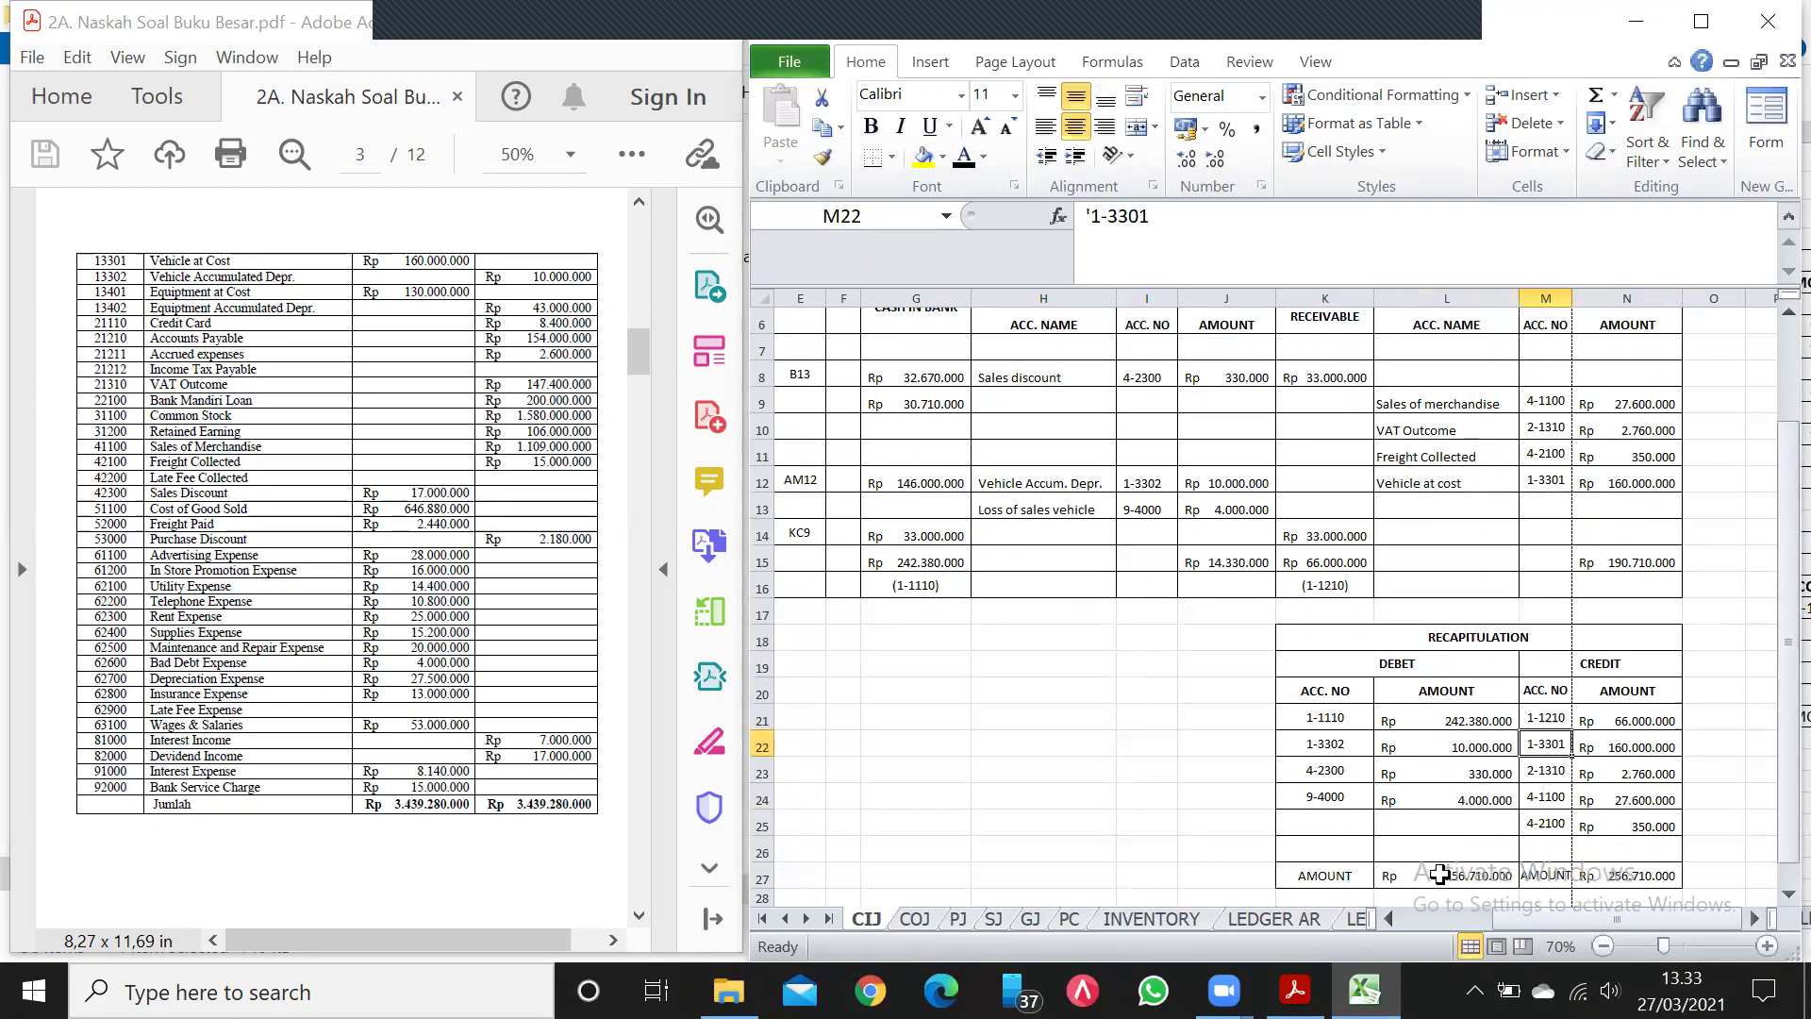
click(1077, 753)
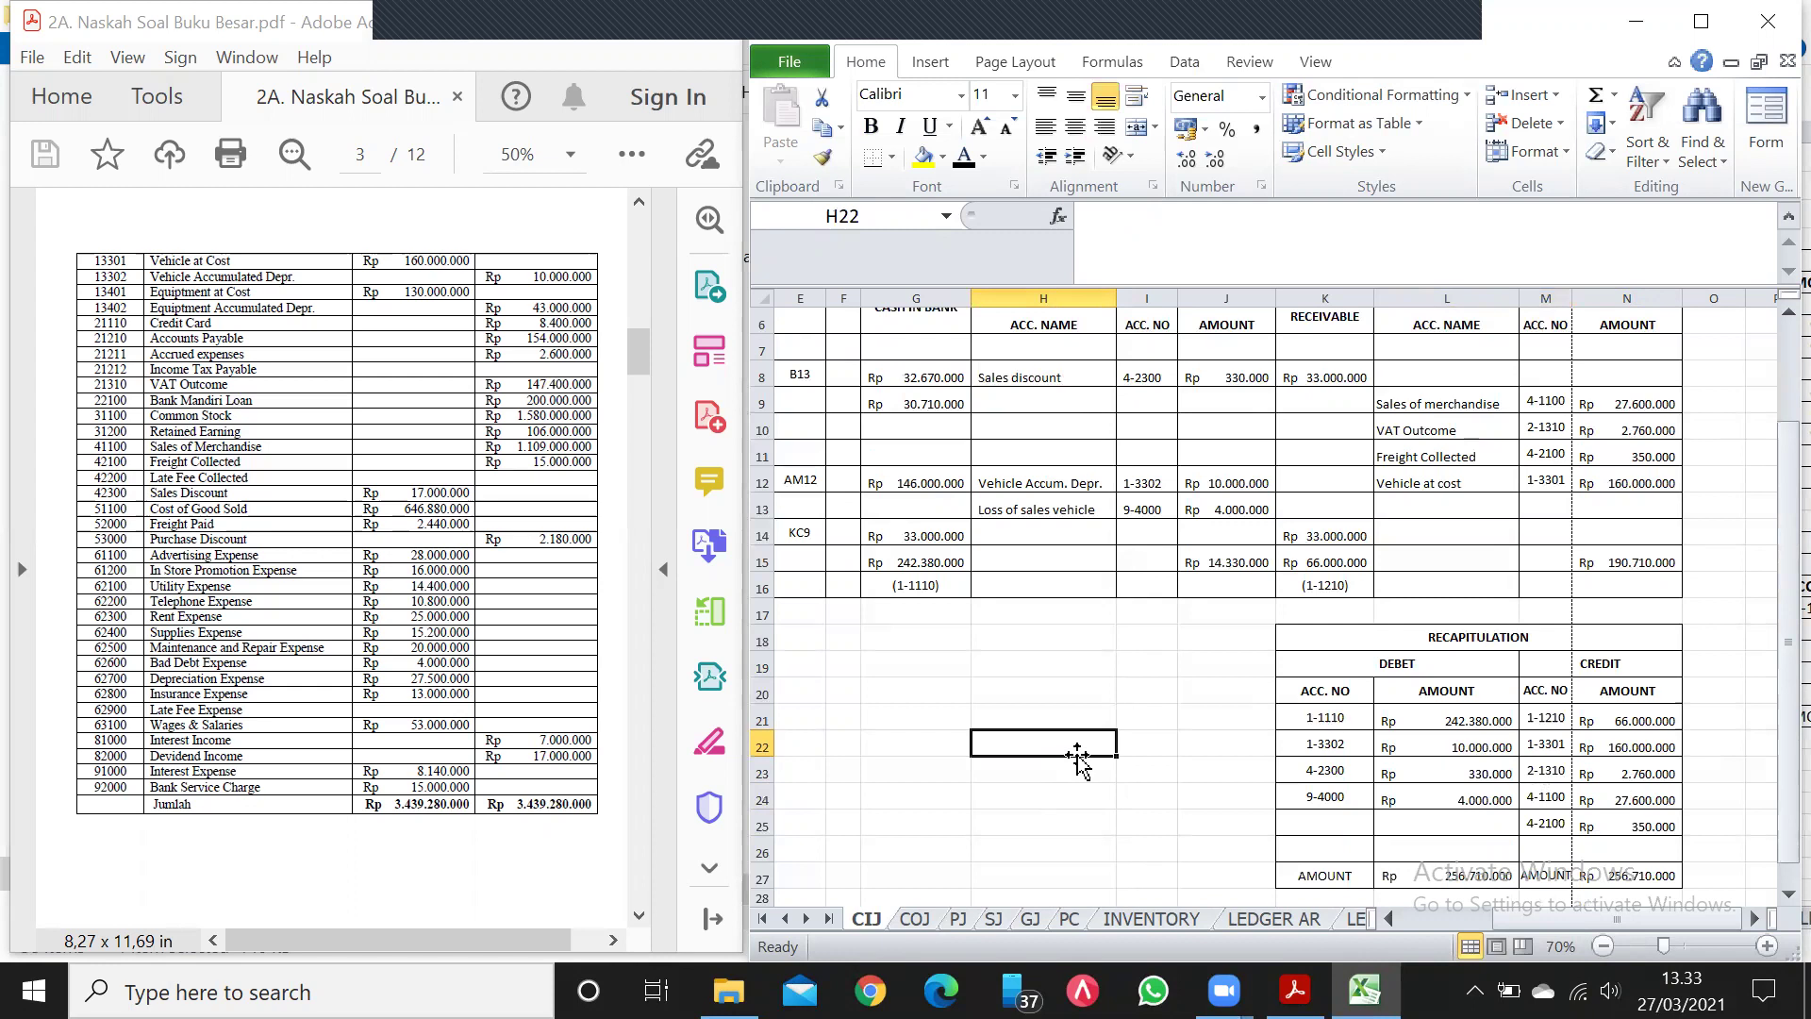
Look through the COJ, PJ, SJ and GJ journal sheets, ending on the PC petty cash journal.
click(914, 919)
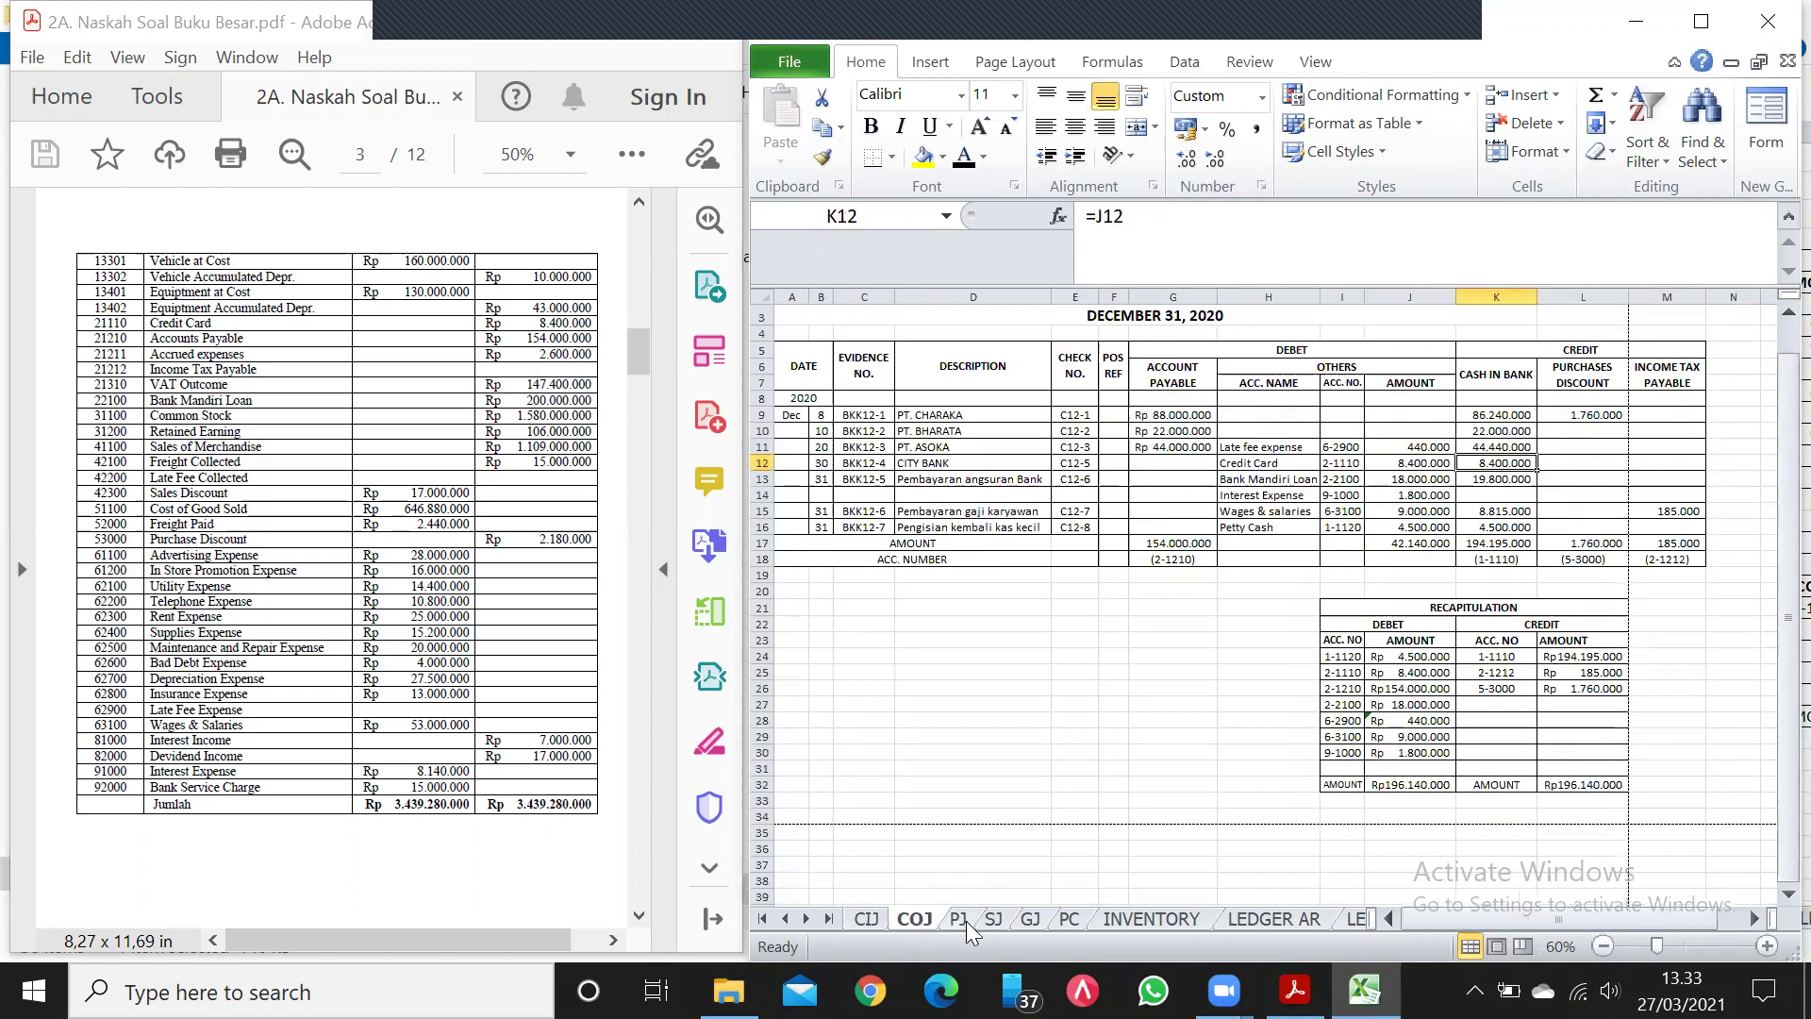
click(966, 920)
click(988, 921)
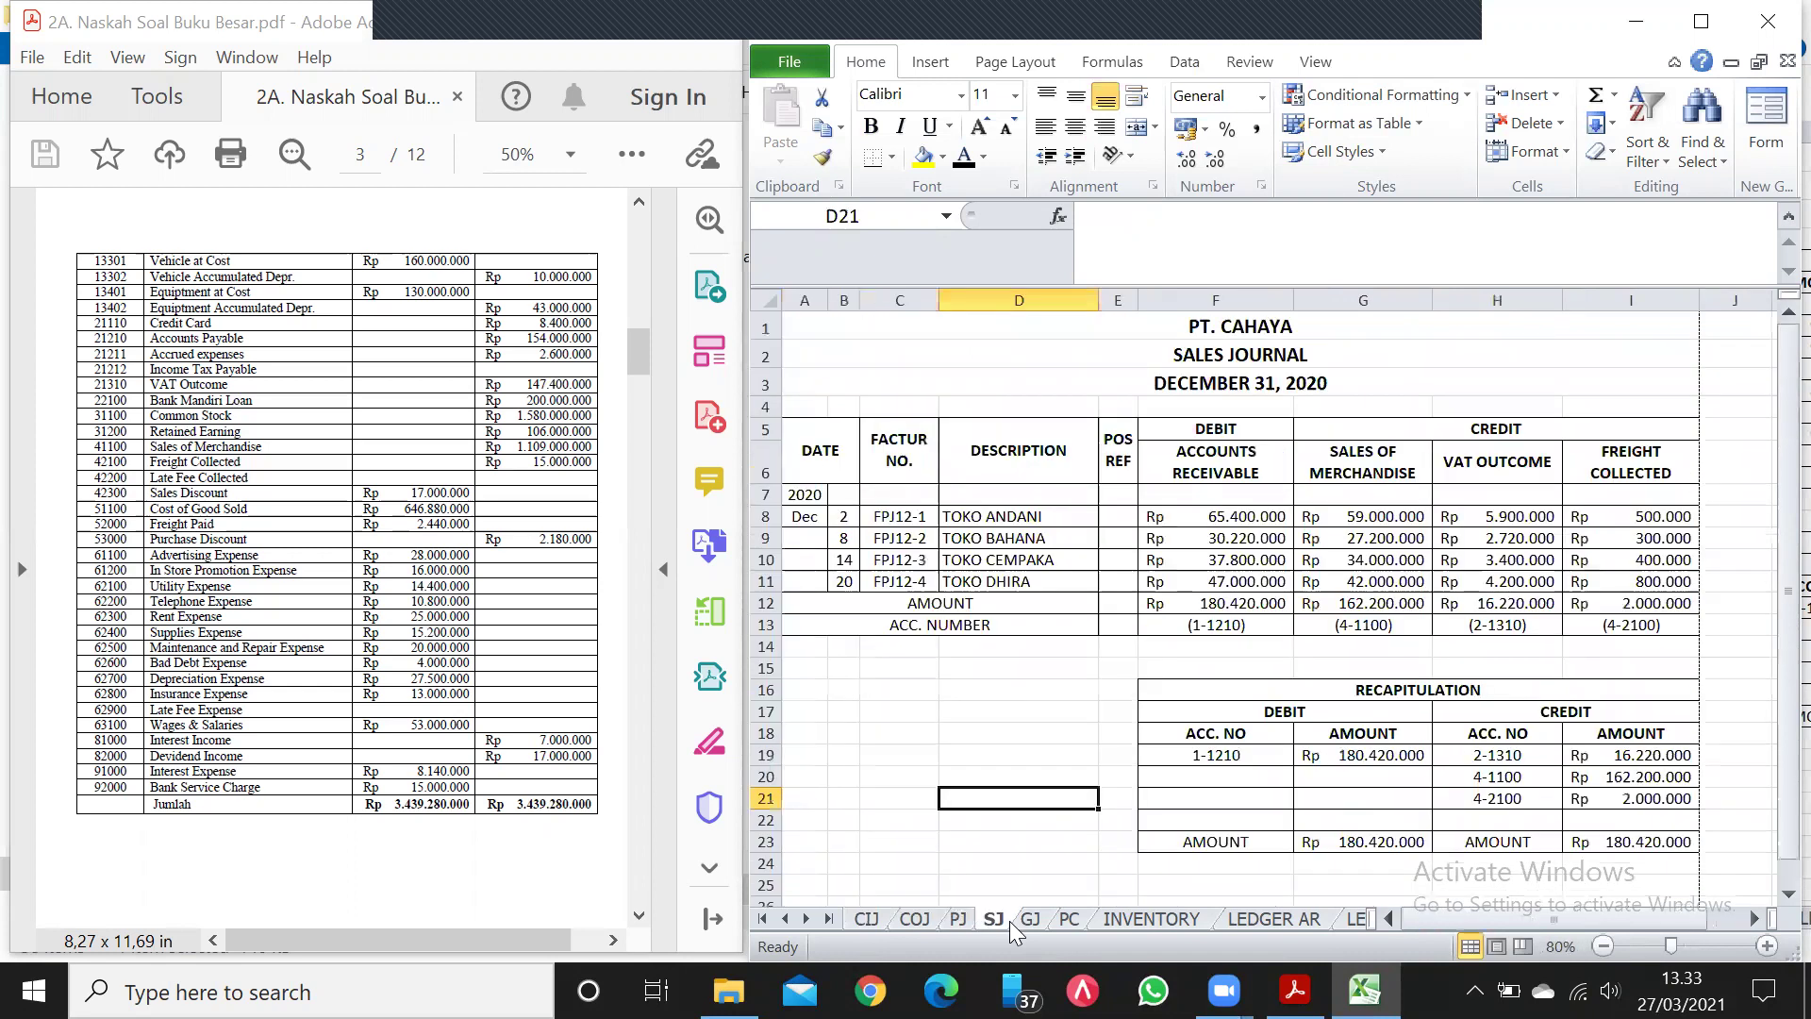
click(1017, 919)
click(1065, 918)
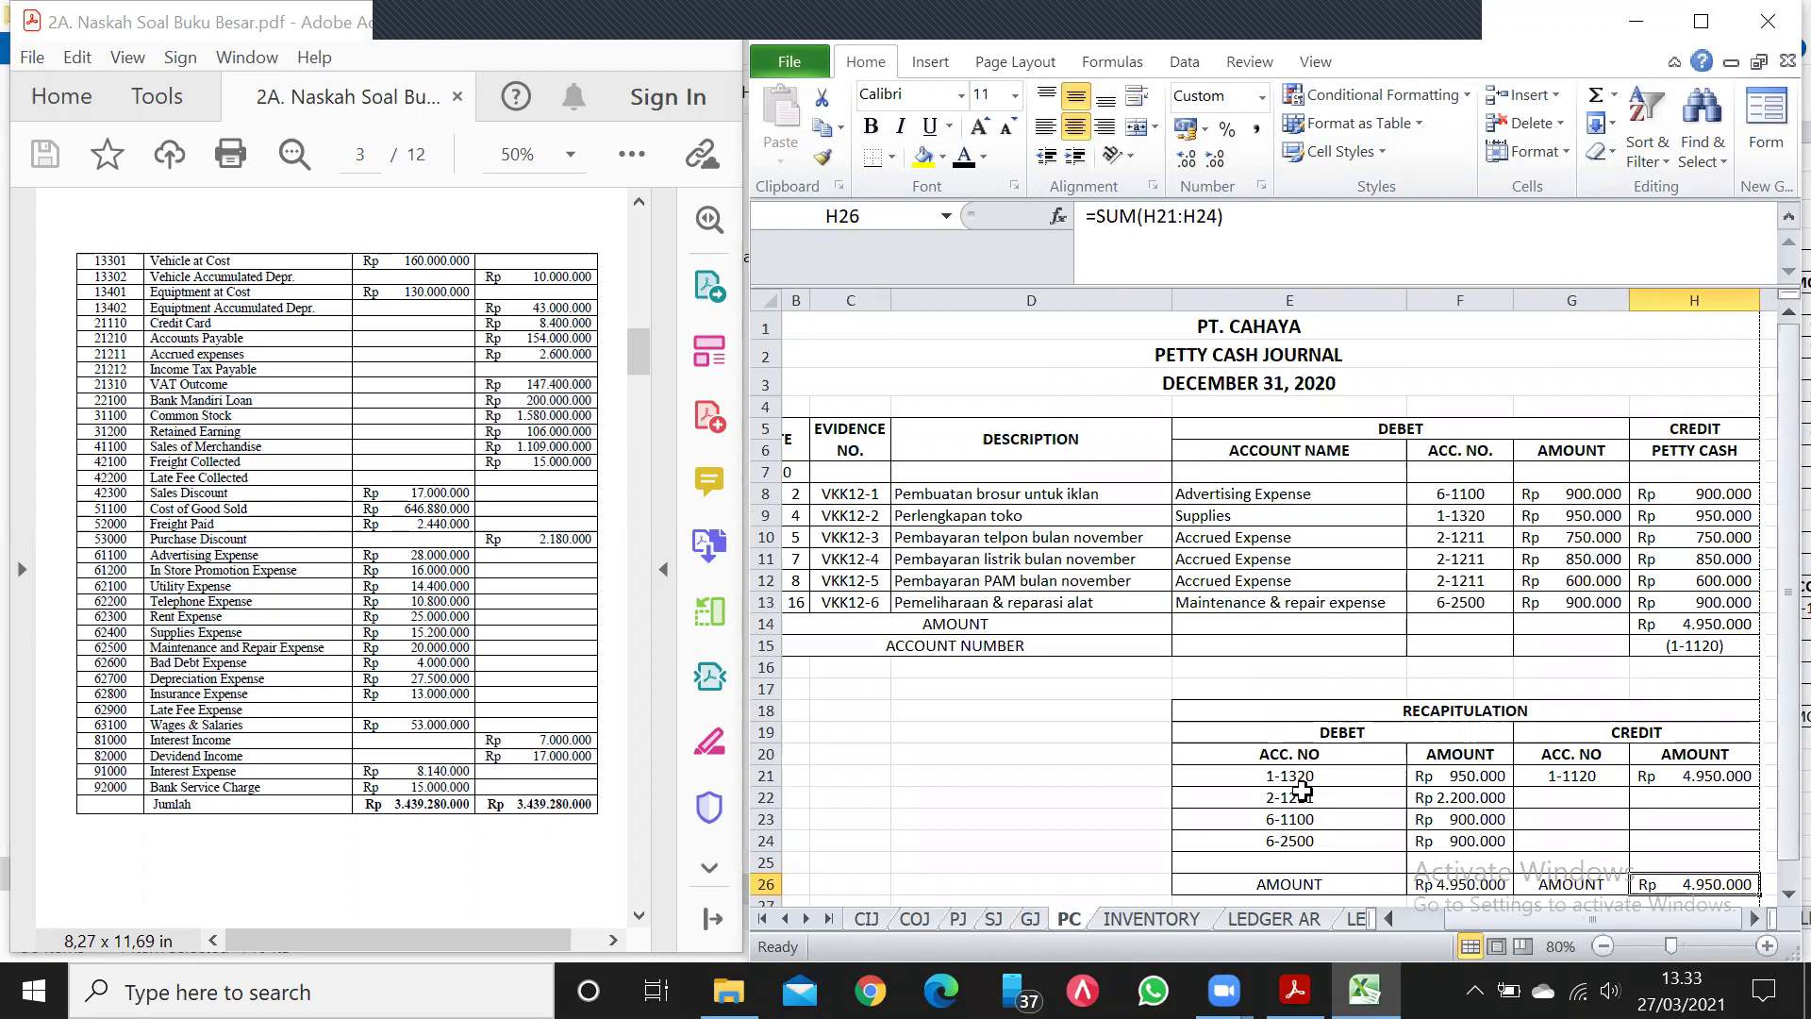
Trace the petty cash account number and credit total from the journal to the credit side of its recapitulation.
click(1683, 650)
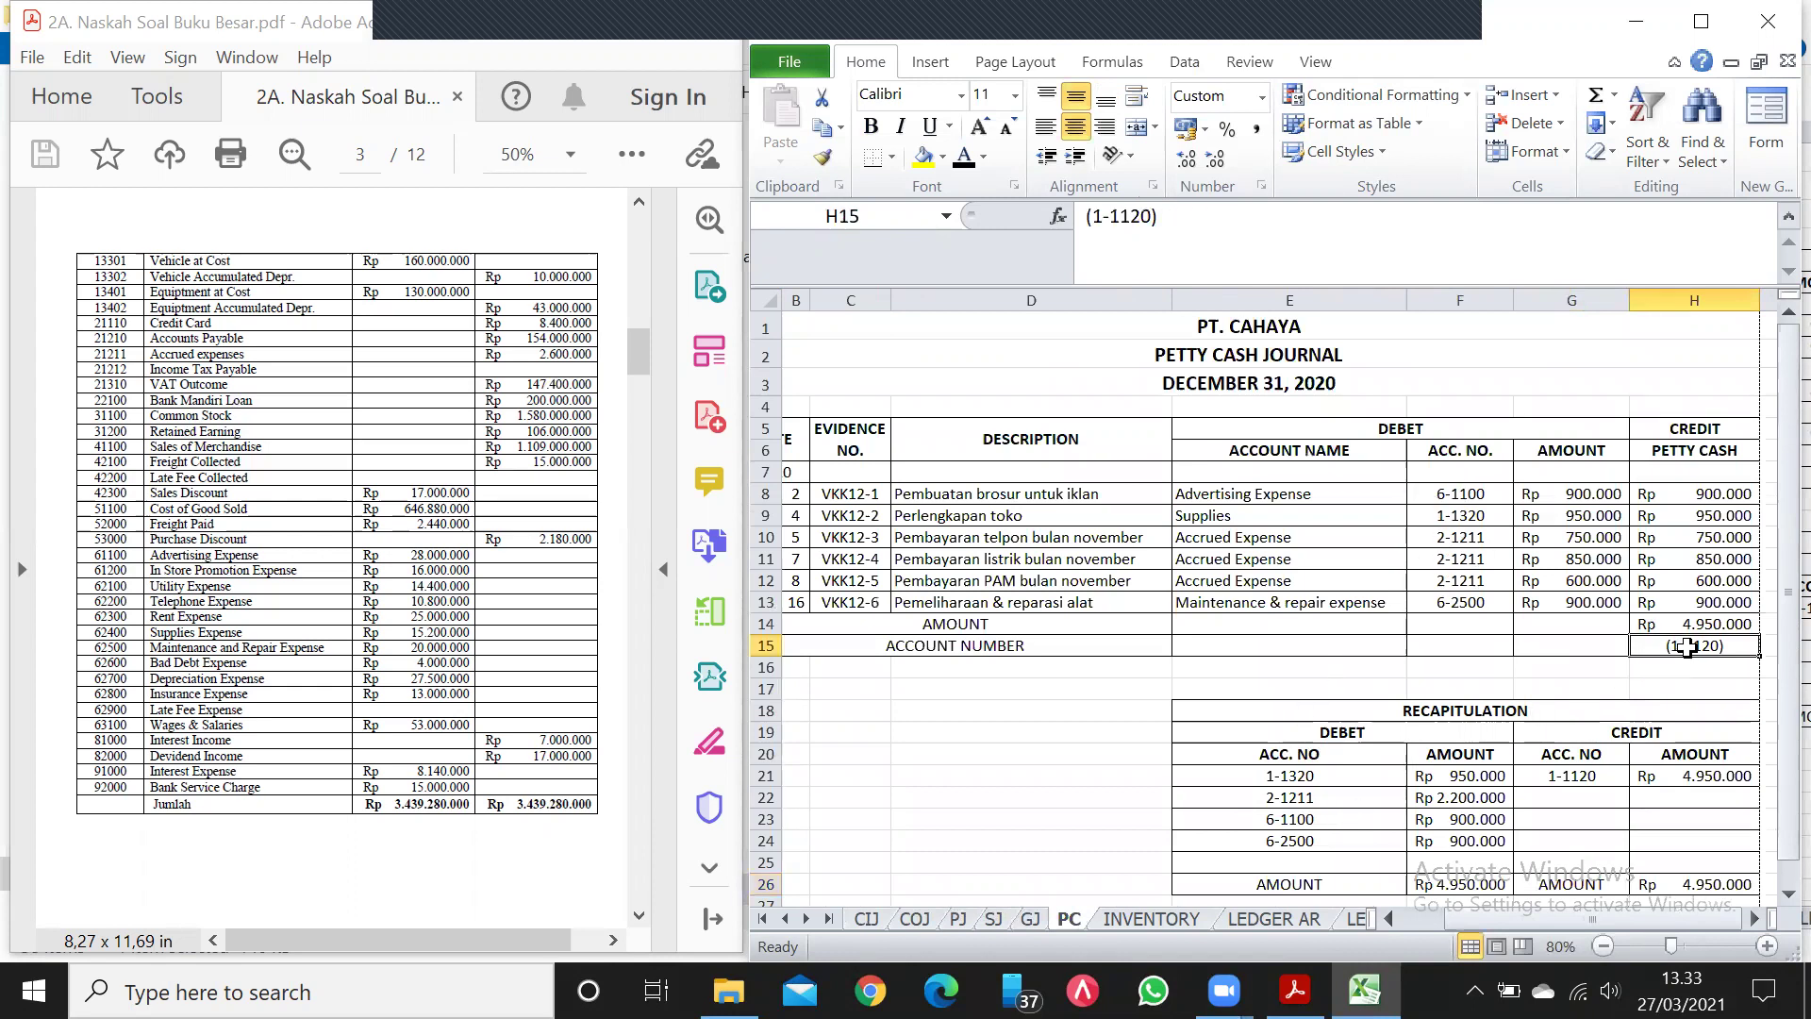
click(1710, 623)
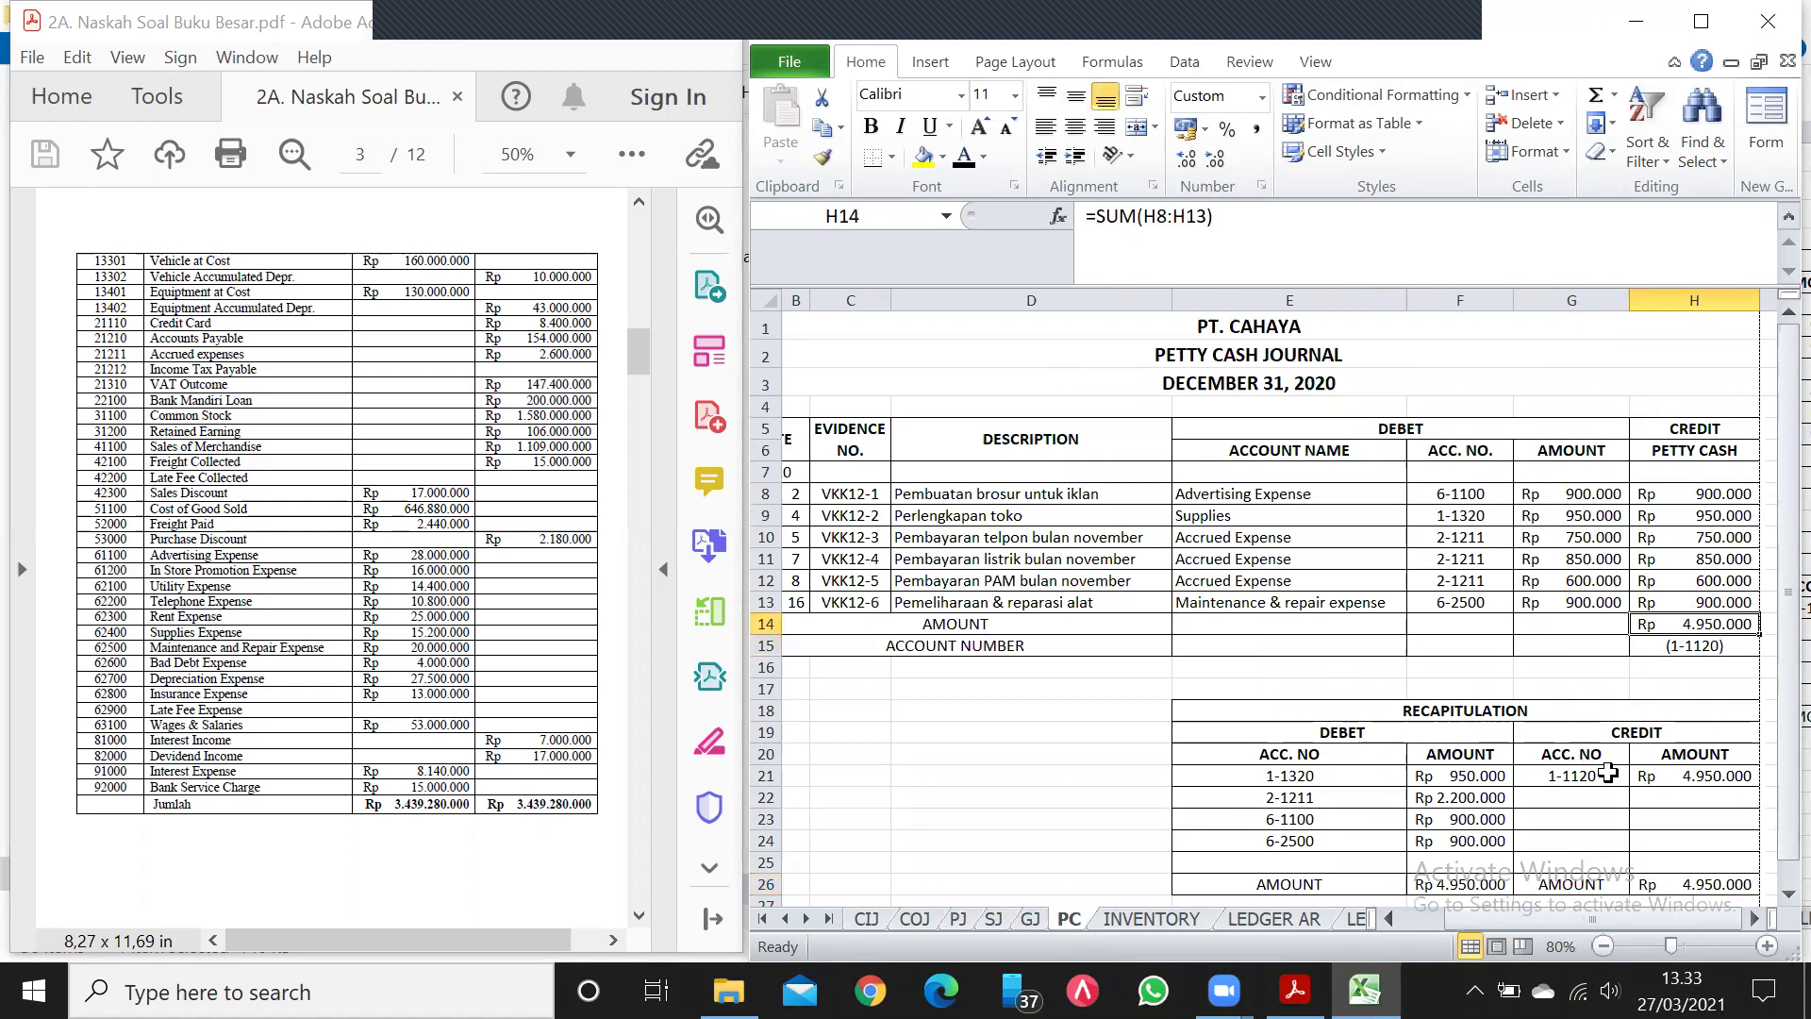
click(1711, 776)
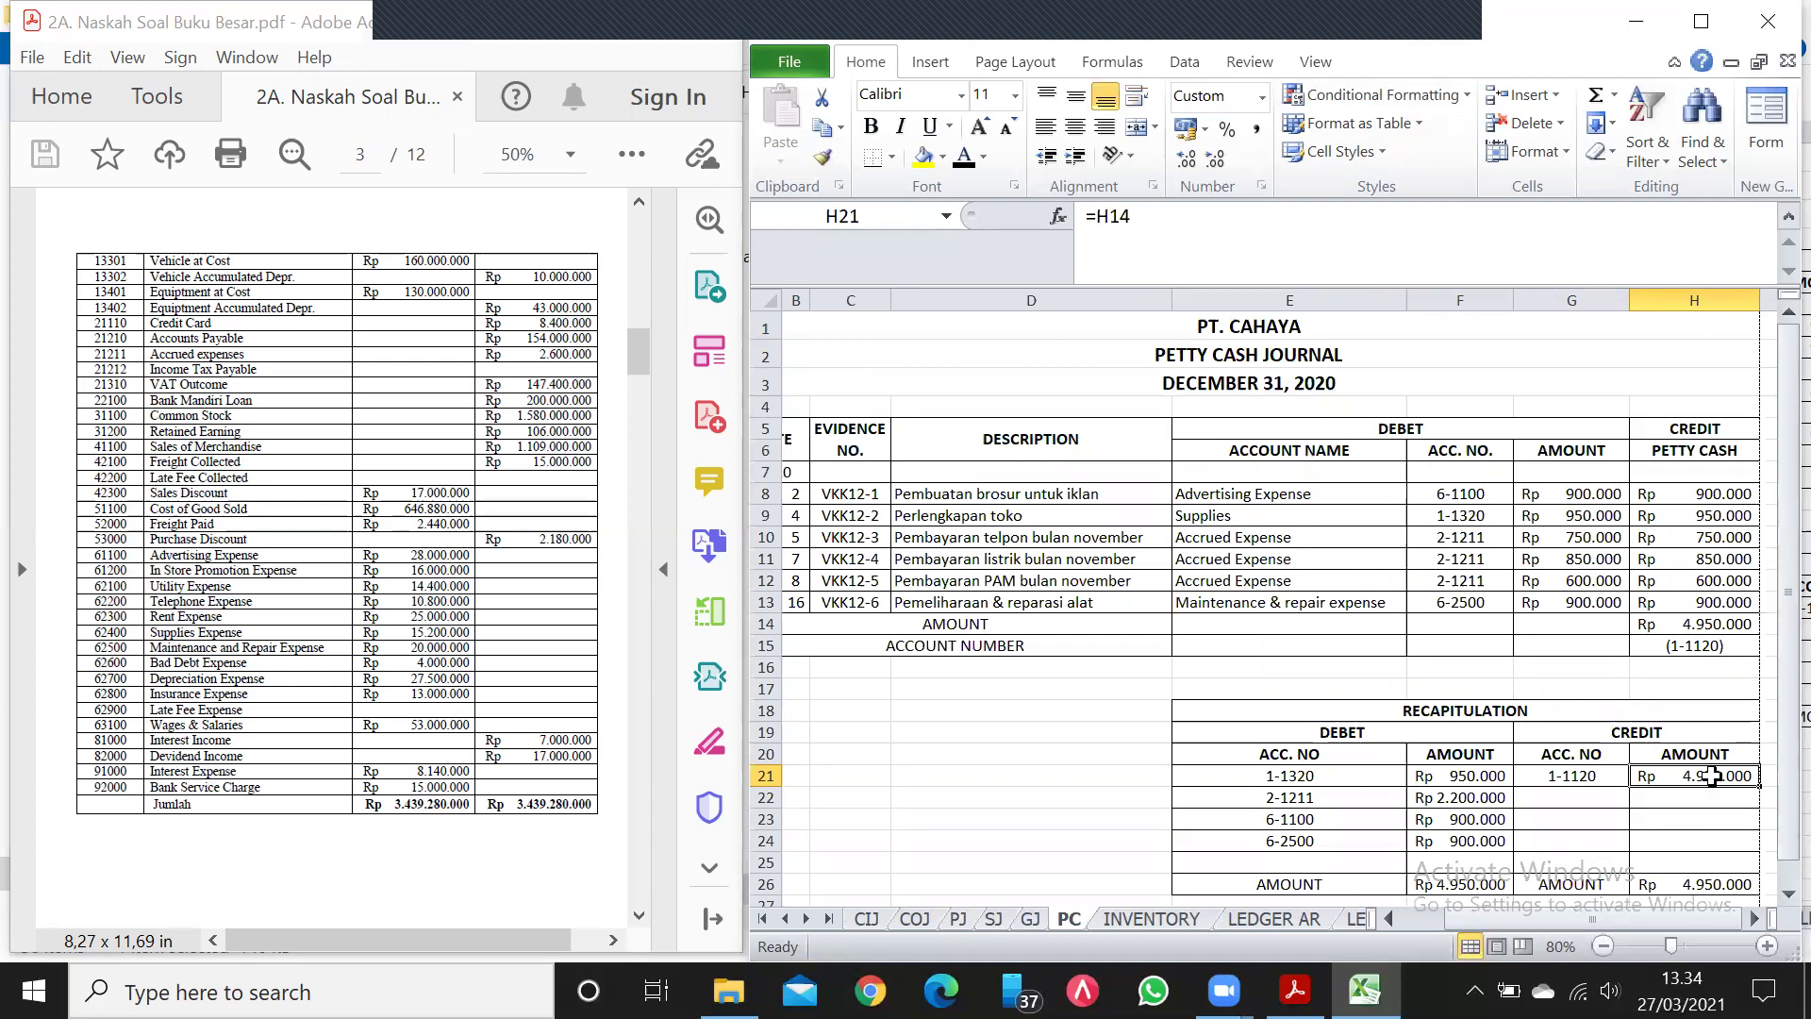
Open the LEDGER sheet, located after the list of receivables and payables.
click(807, 917)
click(808, 917)
click(808, 917)
click(807, 917)
click(807, 916)
click(807, 917)
click(807, 917)
click(808, 917)
click(808, 917)
click(1066, 914)
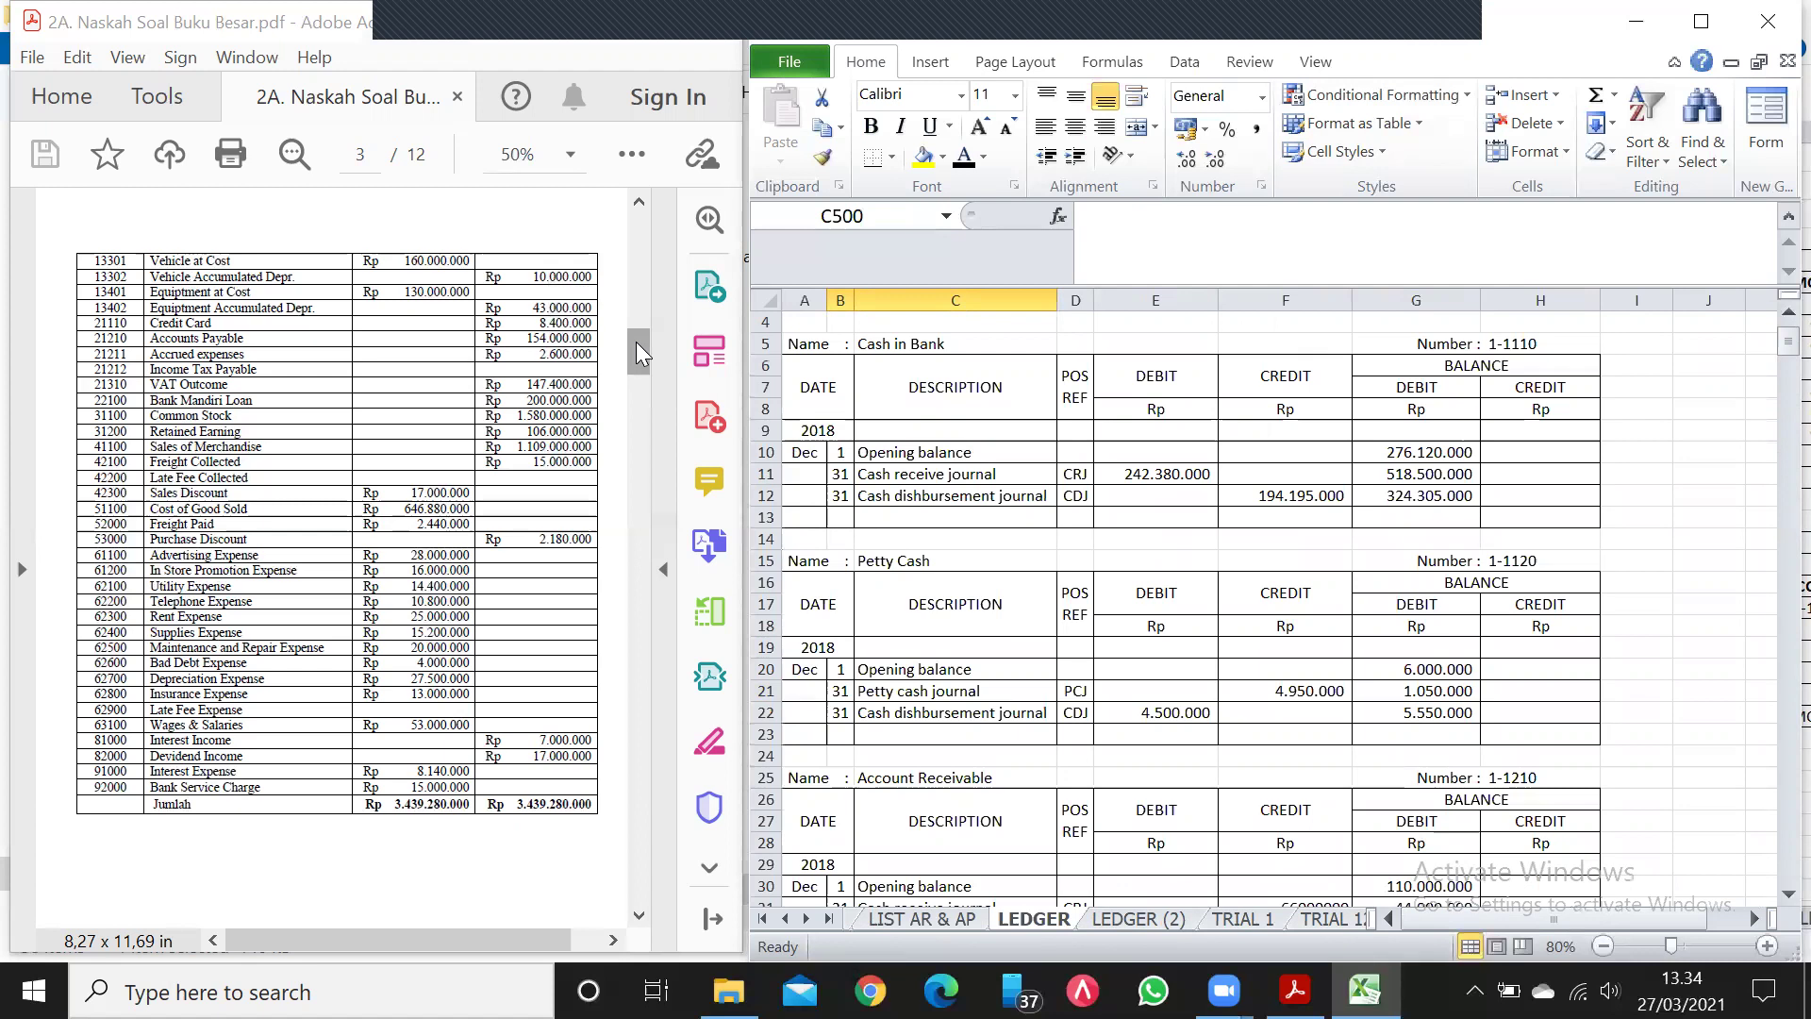
Compare the Cash in Bank ledger's opening balance with the 1 December 2020 trial balance on page 2 of the PDF.
click(637, 248)
click(639, 235)
drag(640, 236, 641, 316)
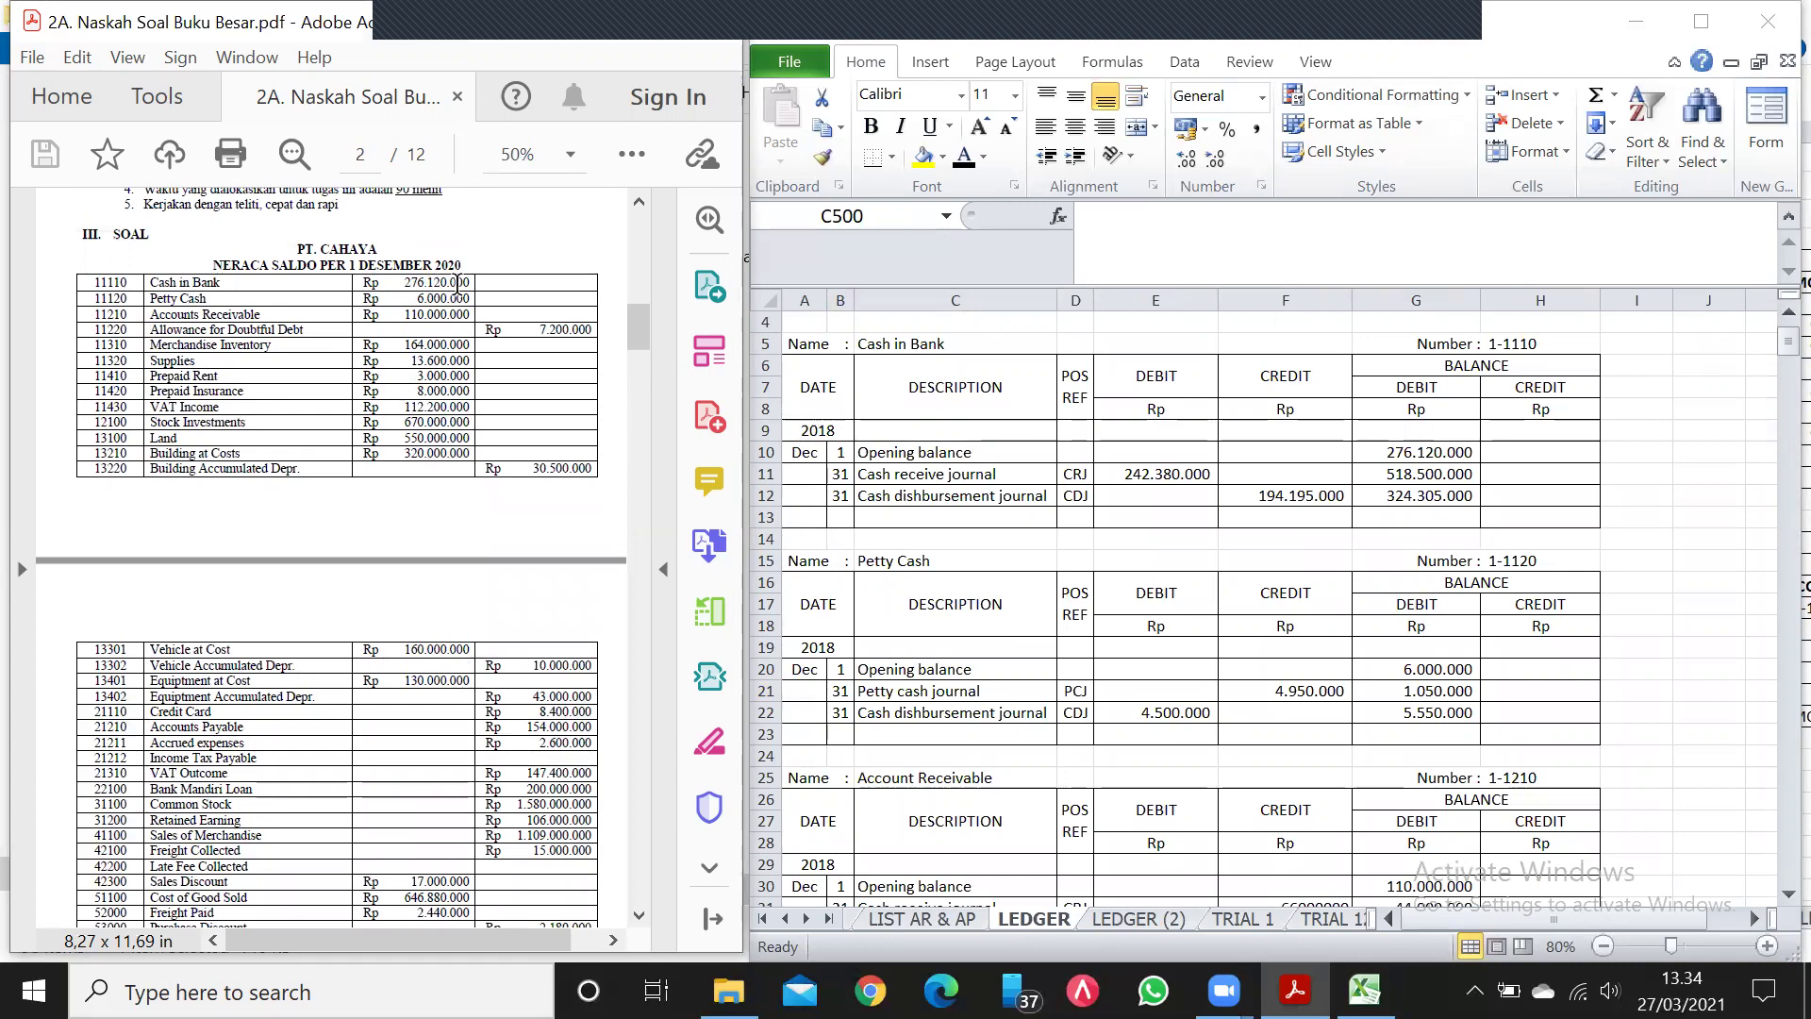
click(849, 452)
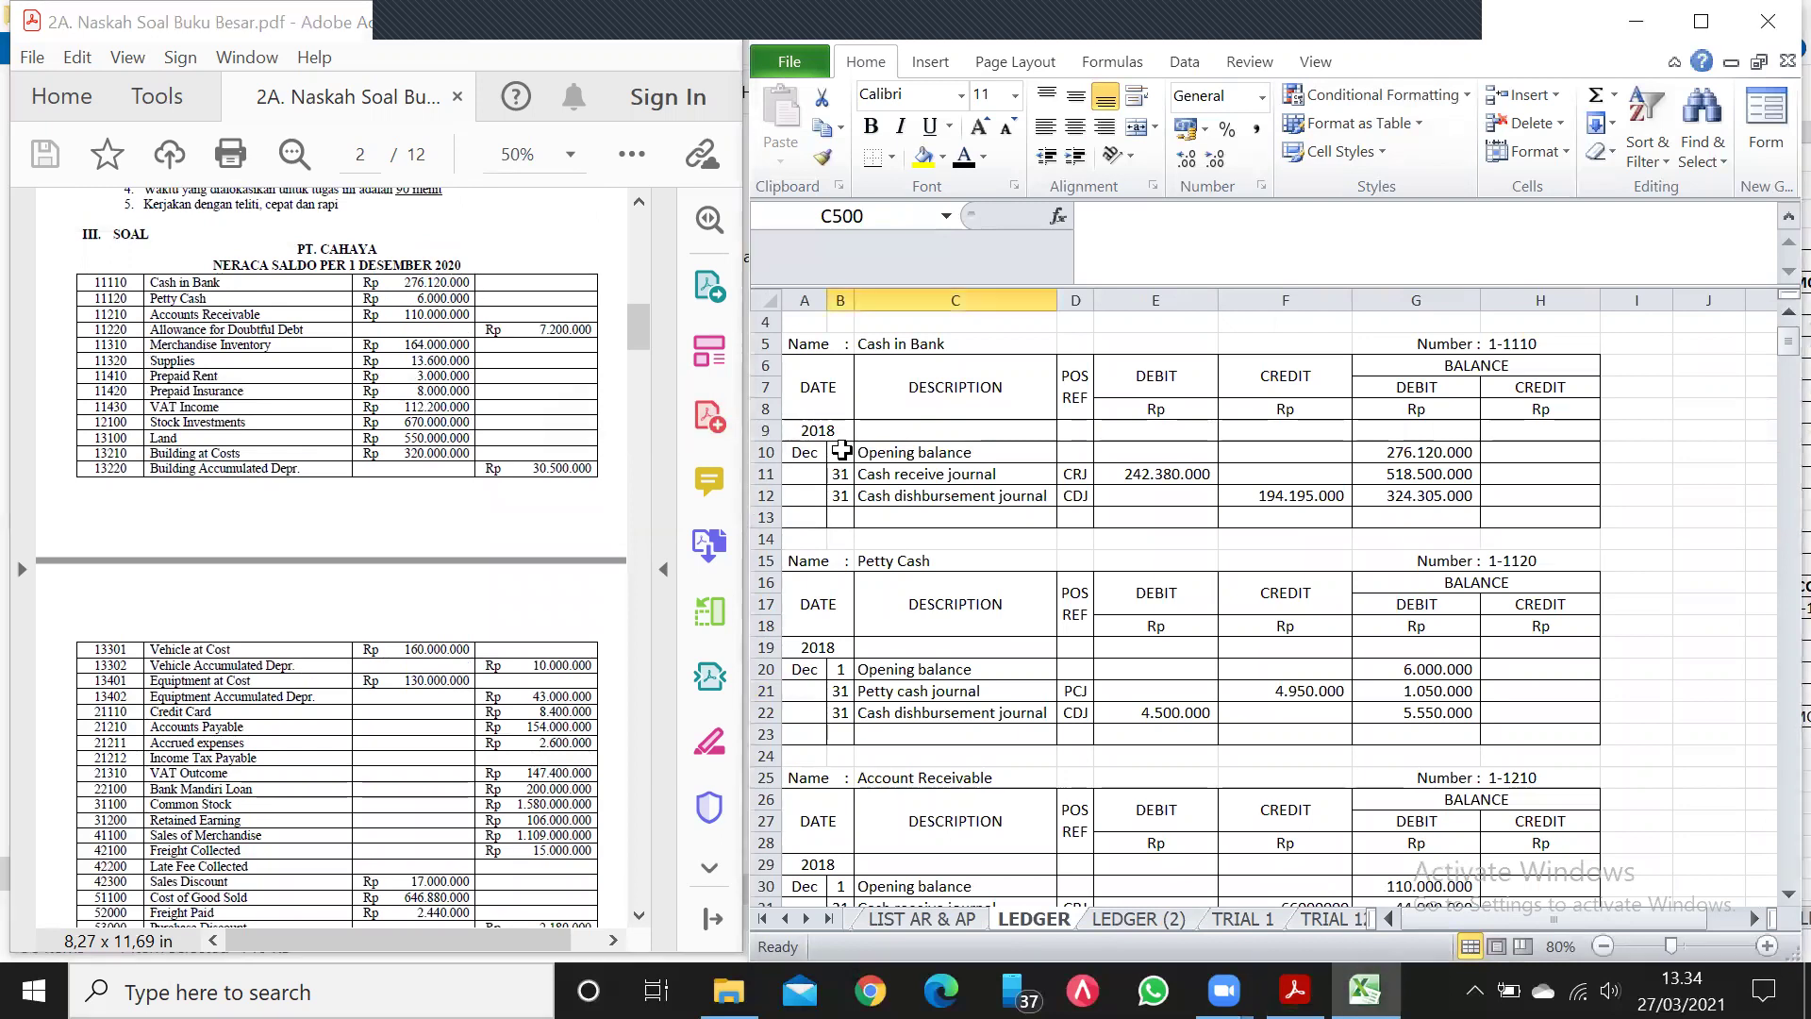
click(851, 451)
click(854, 454)
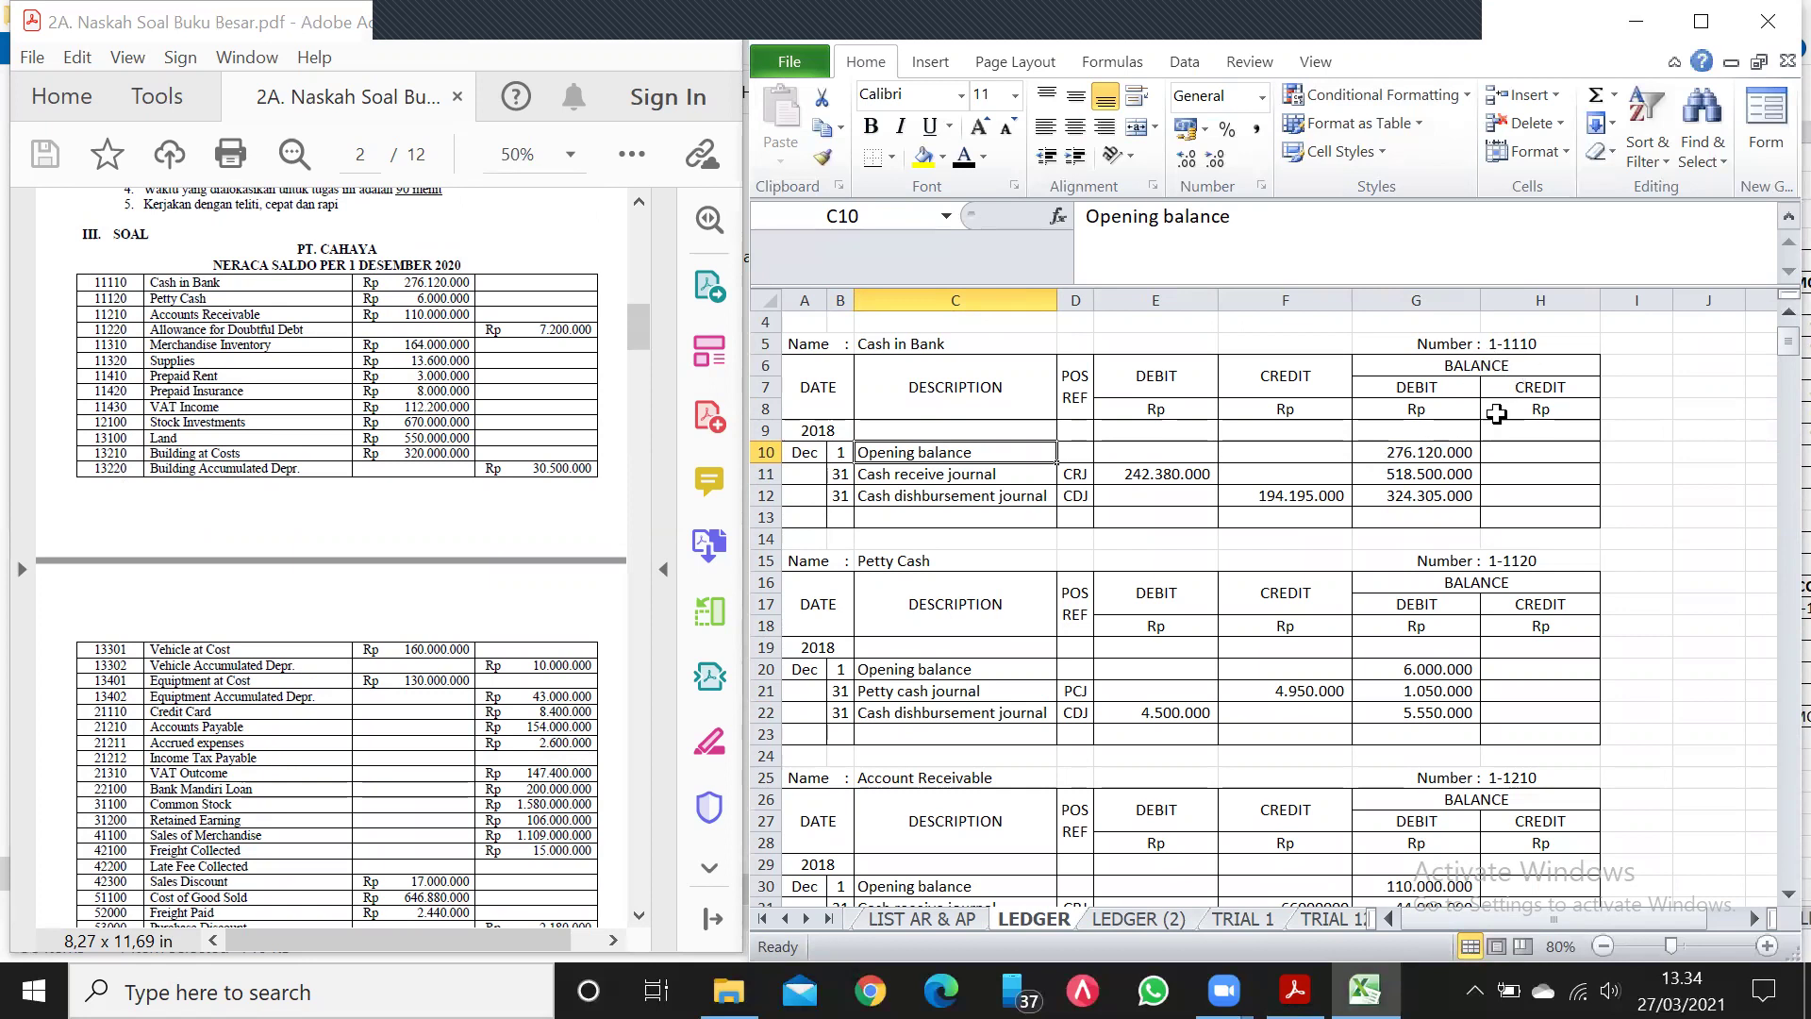
click(1429, 453)
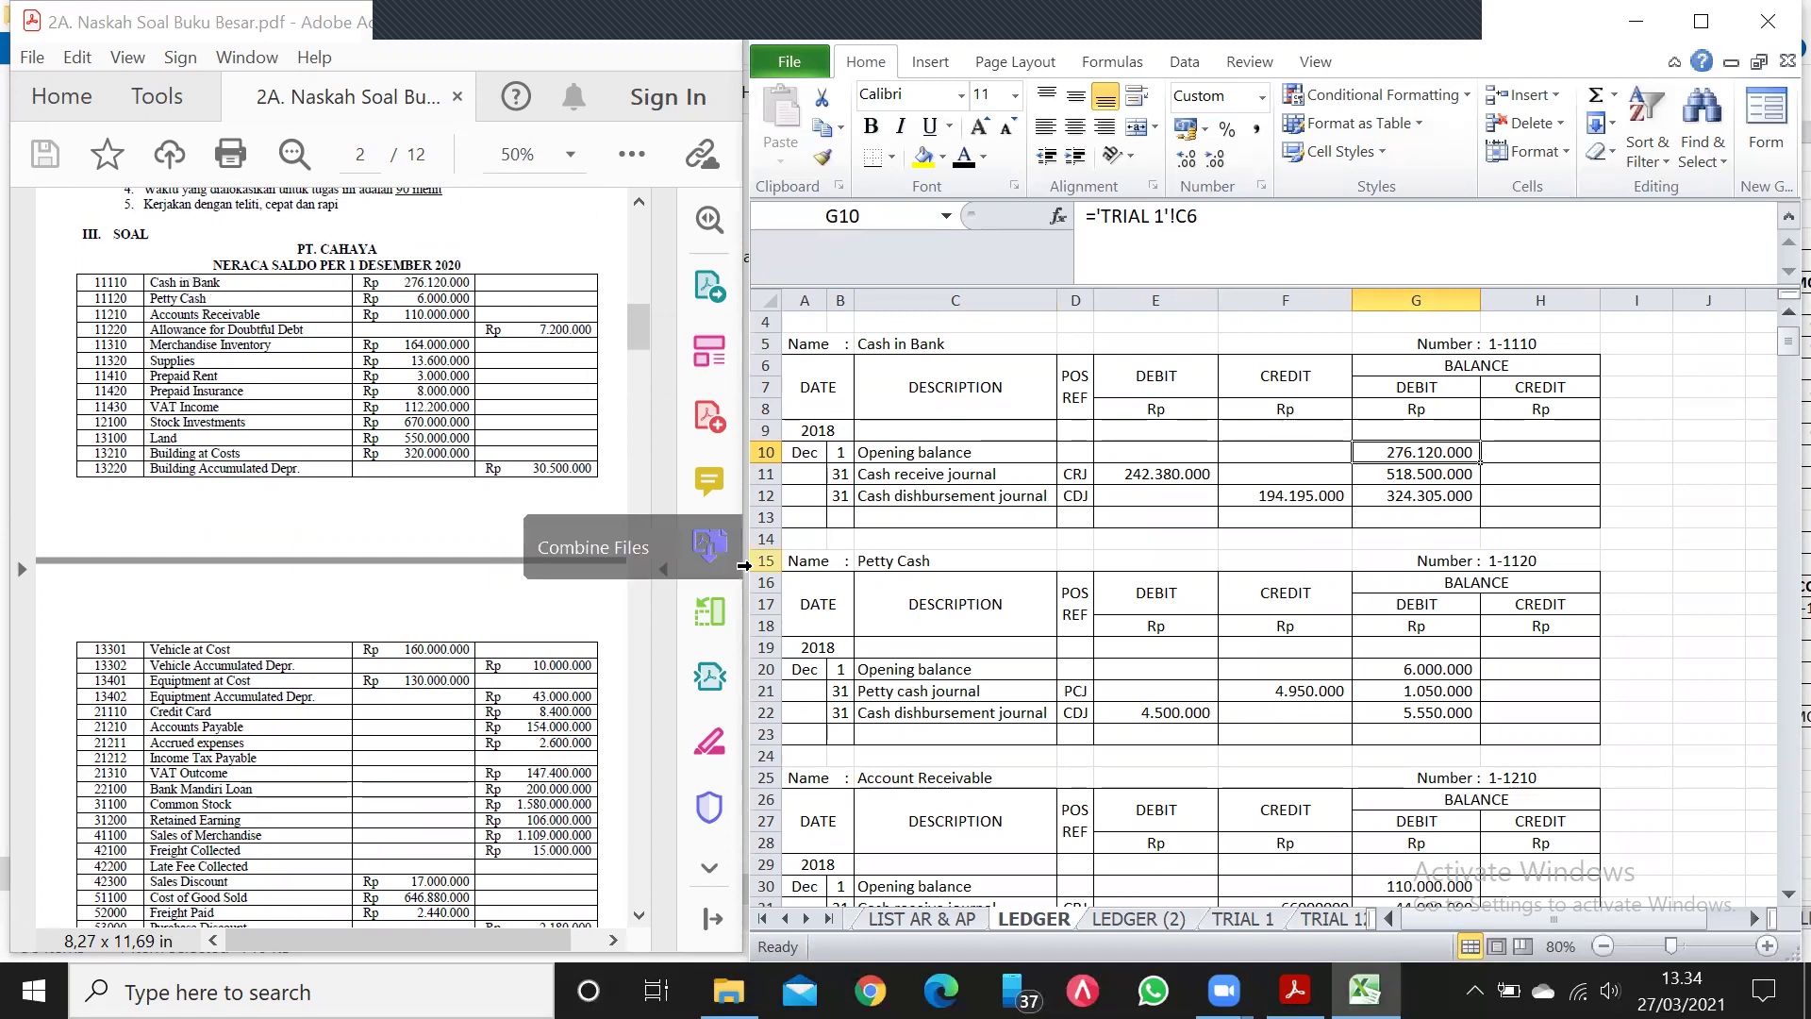
Check the date, description and debit balance of the opening balance entry in the Petty Cash ledger.
click(840, 671)
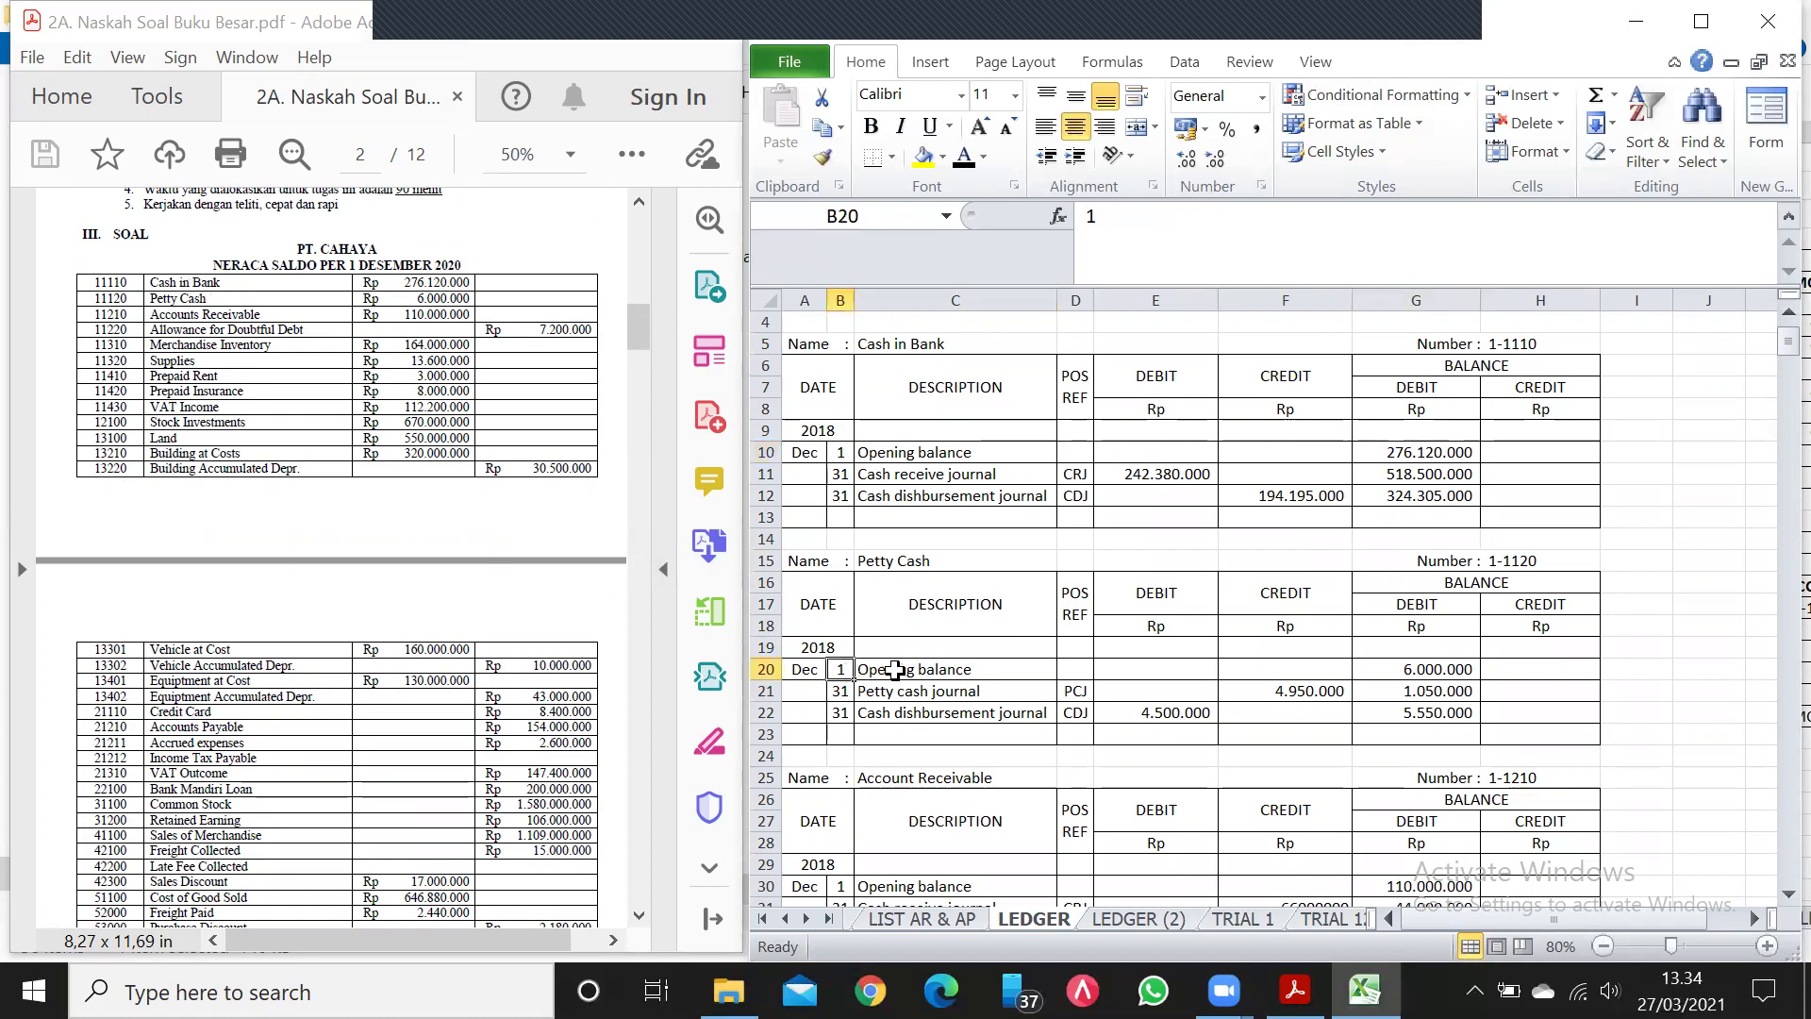
click(894, 670)
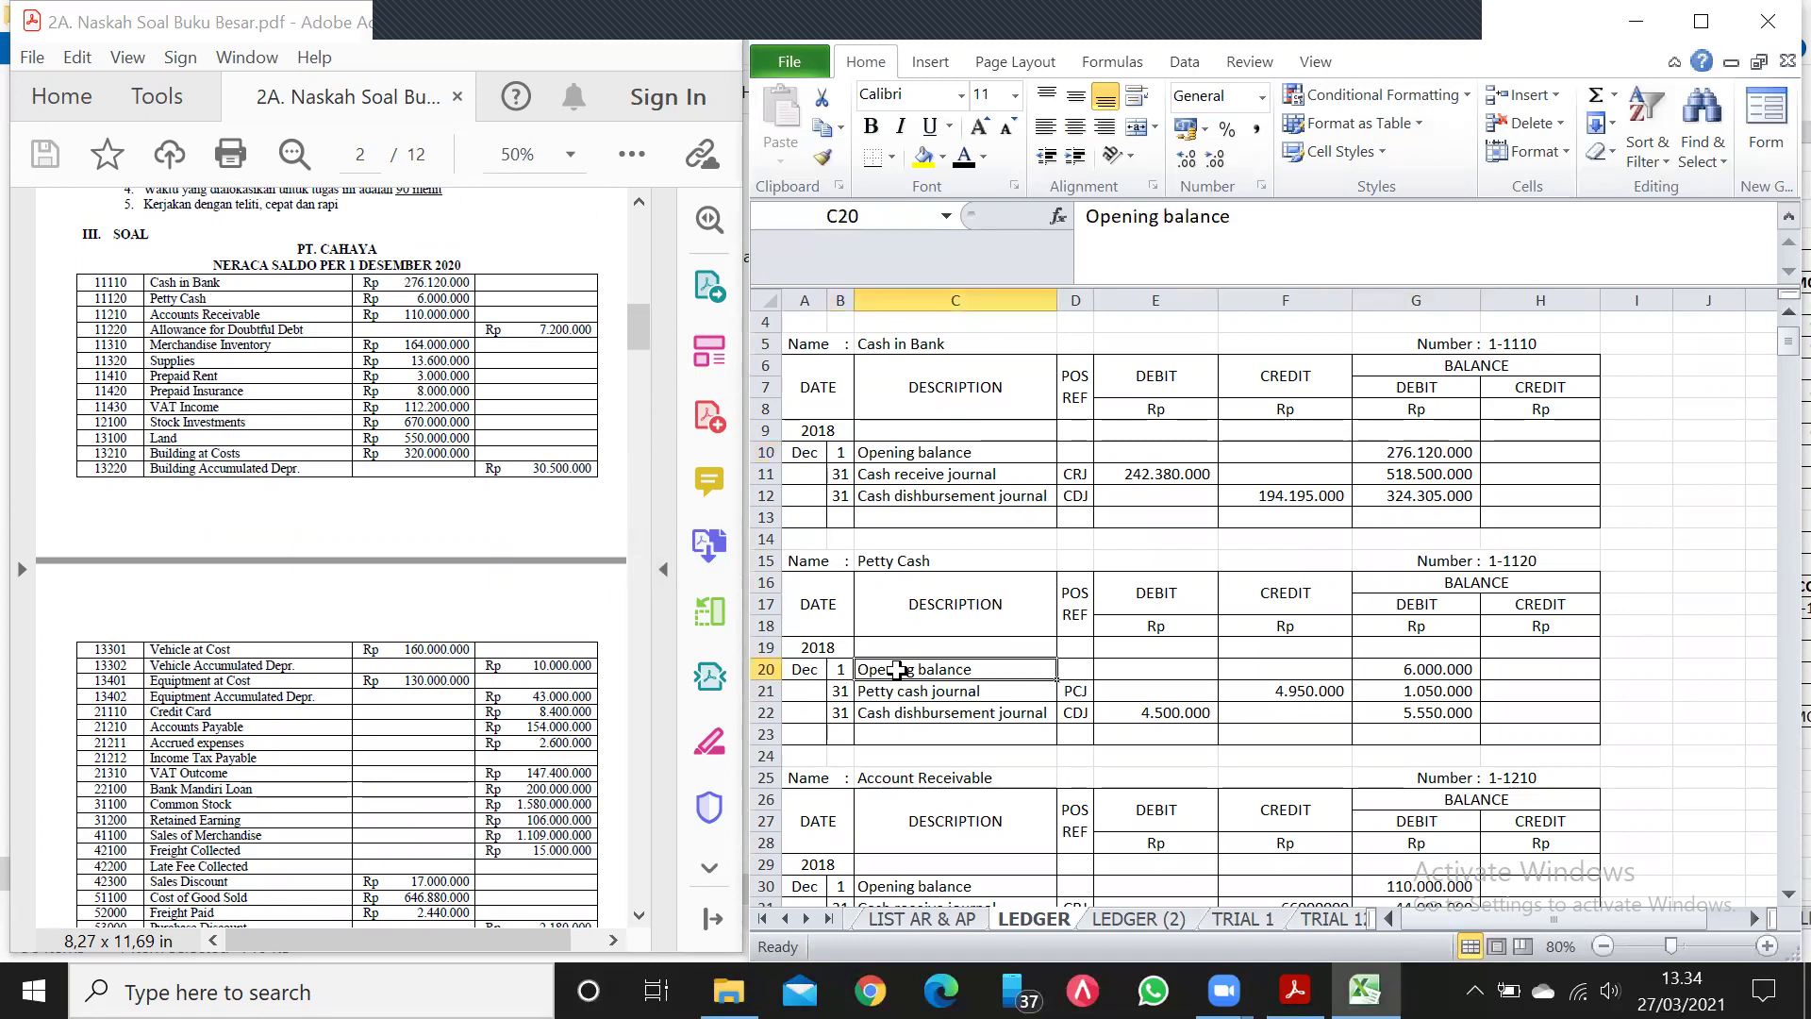
click(1424, 671)
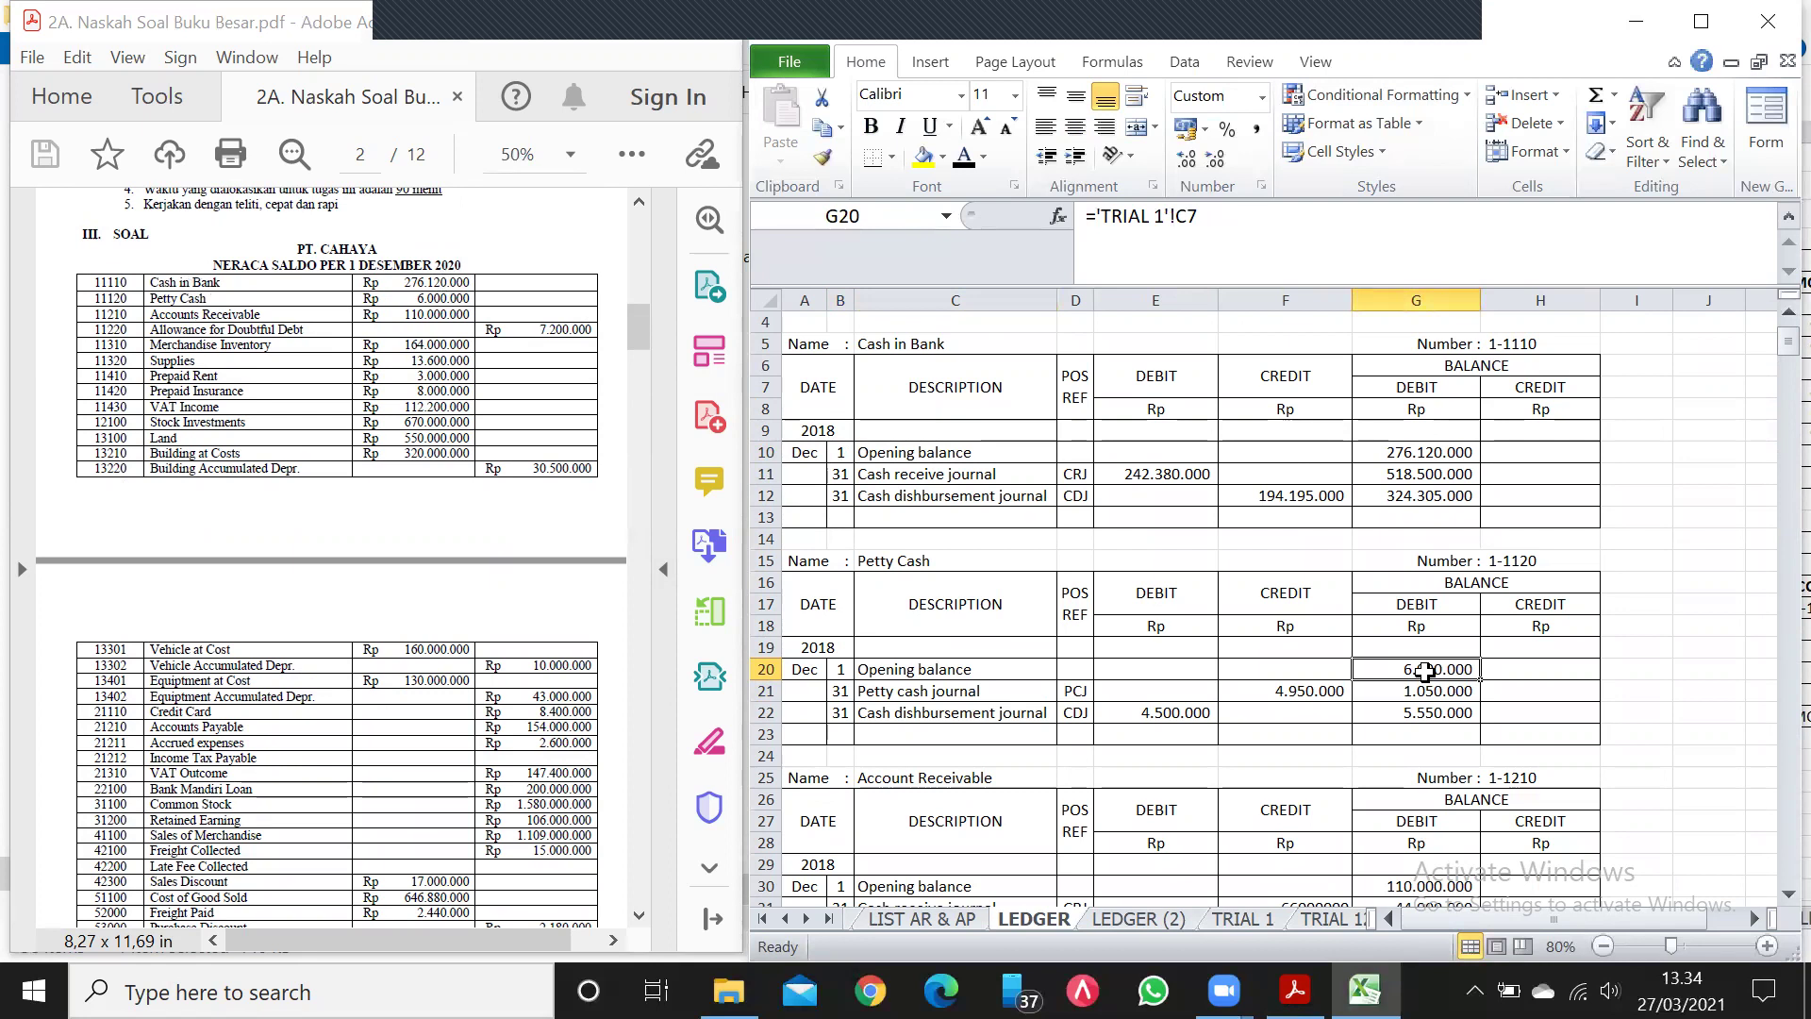
Show the end of the trial balance on PDF page 3 and find the Bank service charge ledger in the LEDGER sheet.
drag(640, 326, 650, 372)
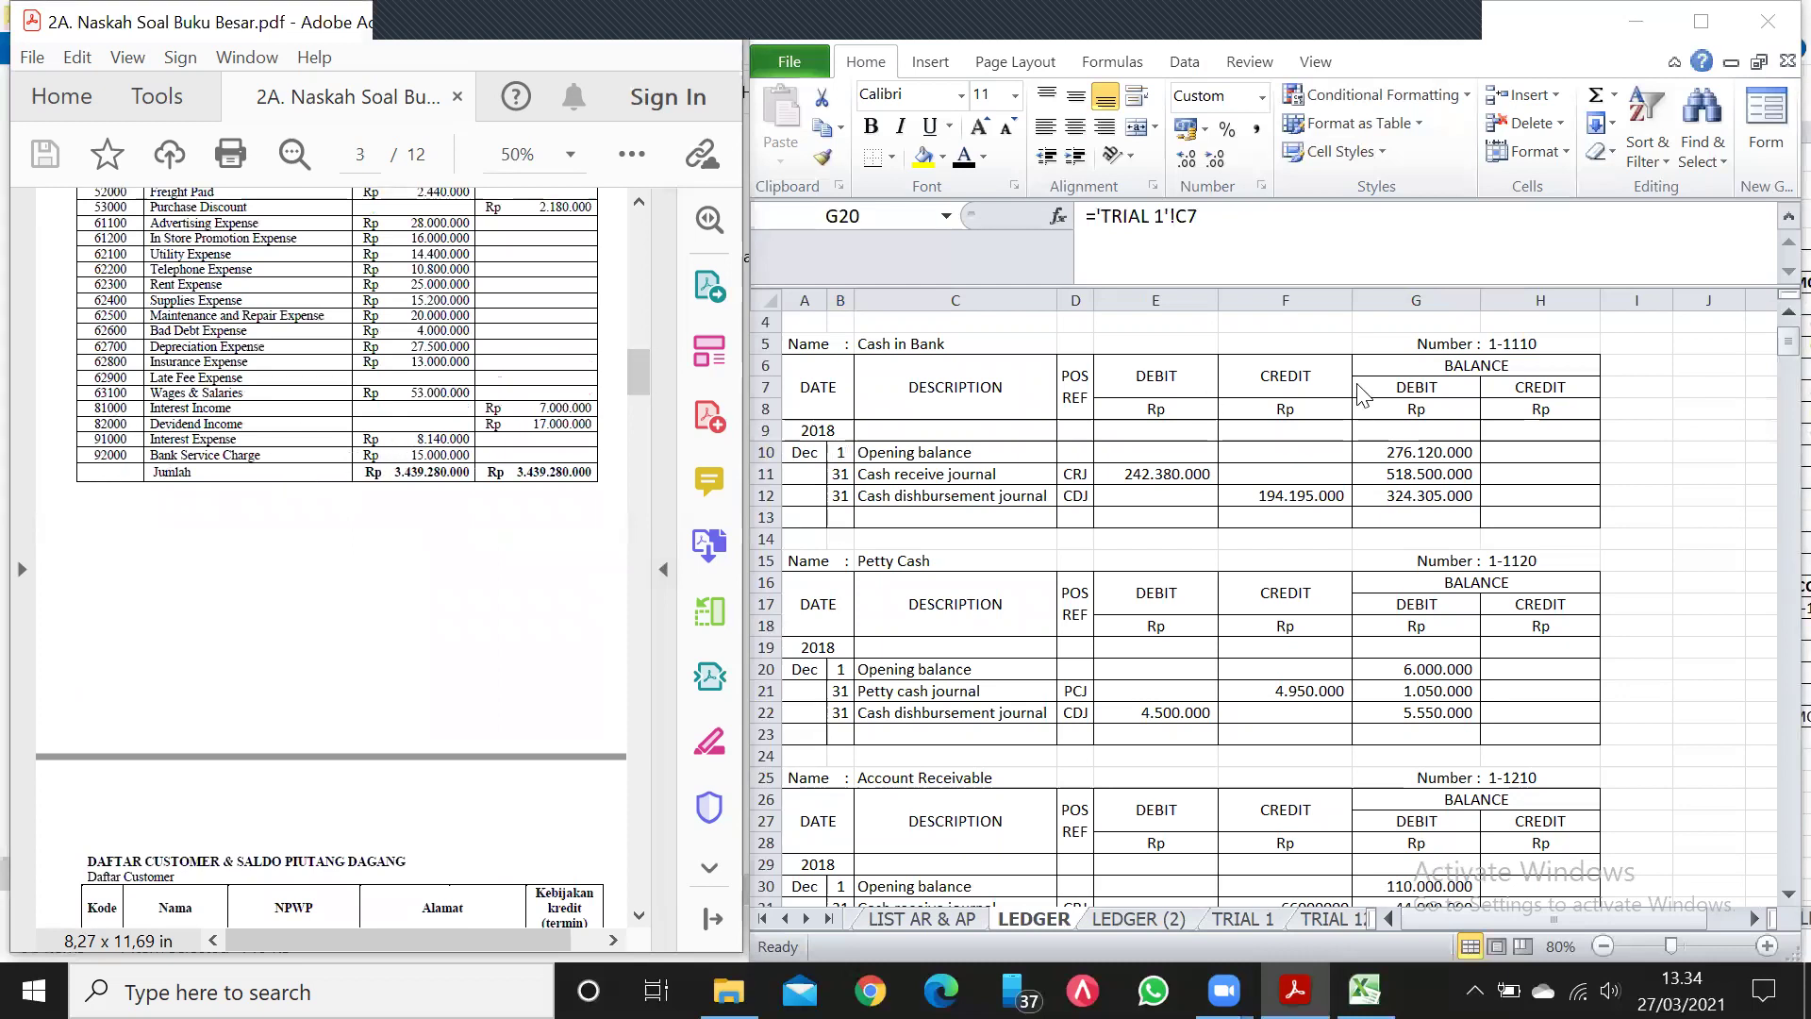
click(1669, 452)
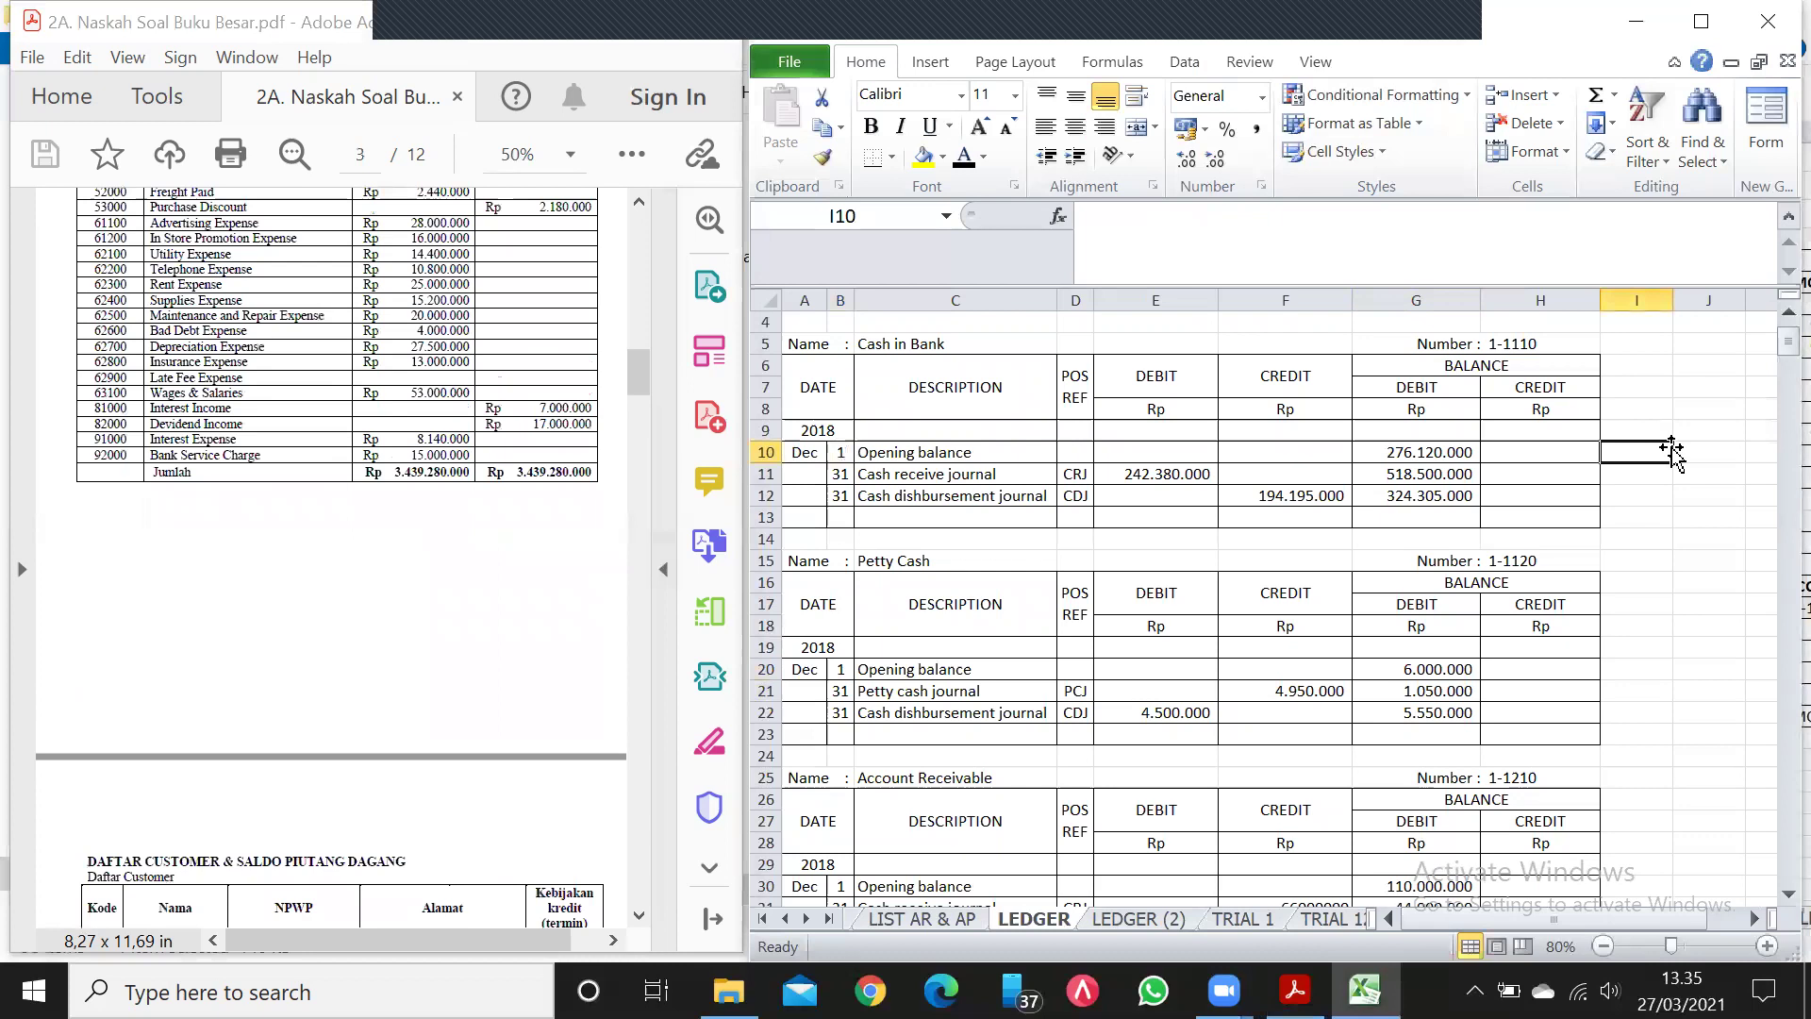
key(Page_Down)
key(Page_Down)
key(Page_Down)
key(Page_Down)
key(Page_Down)
key(Page_Down)
key(Page_Down)
key(Page_Down)
key(Page_Down)
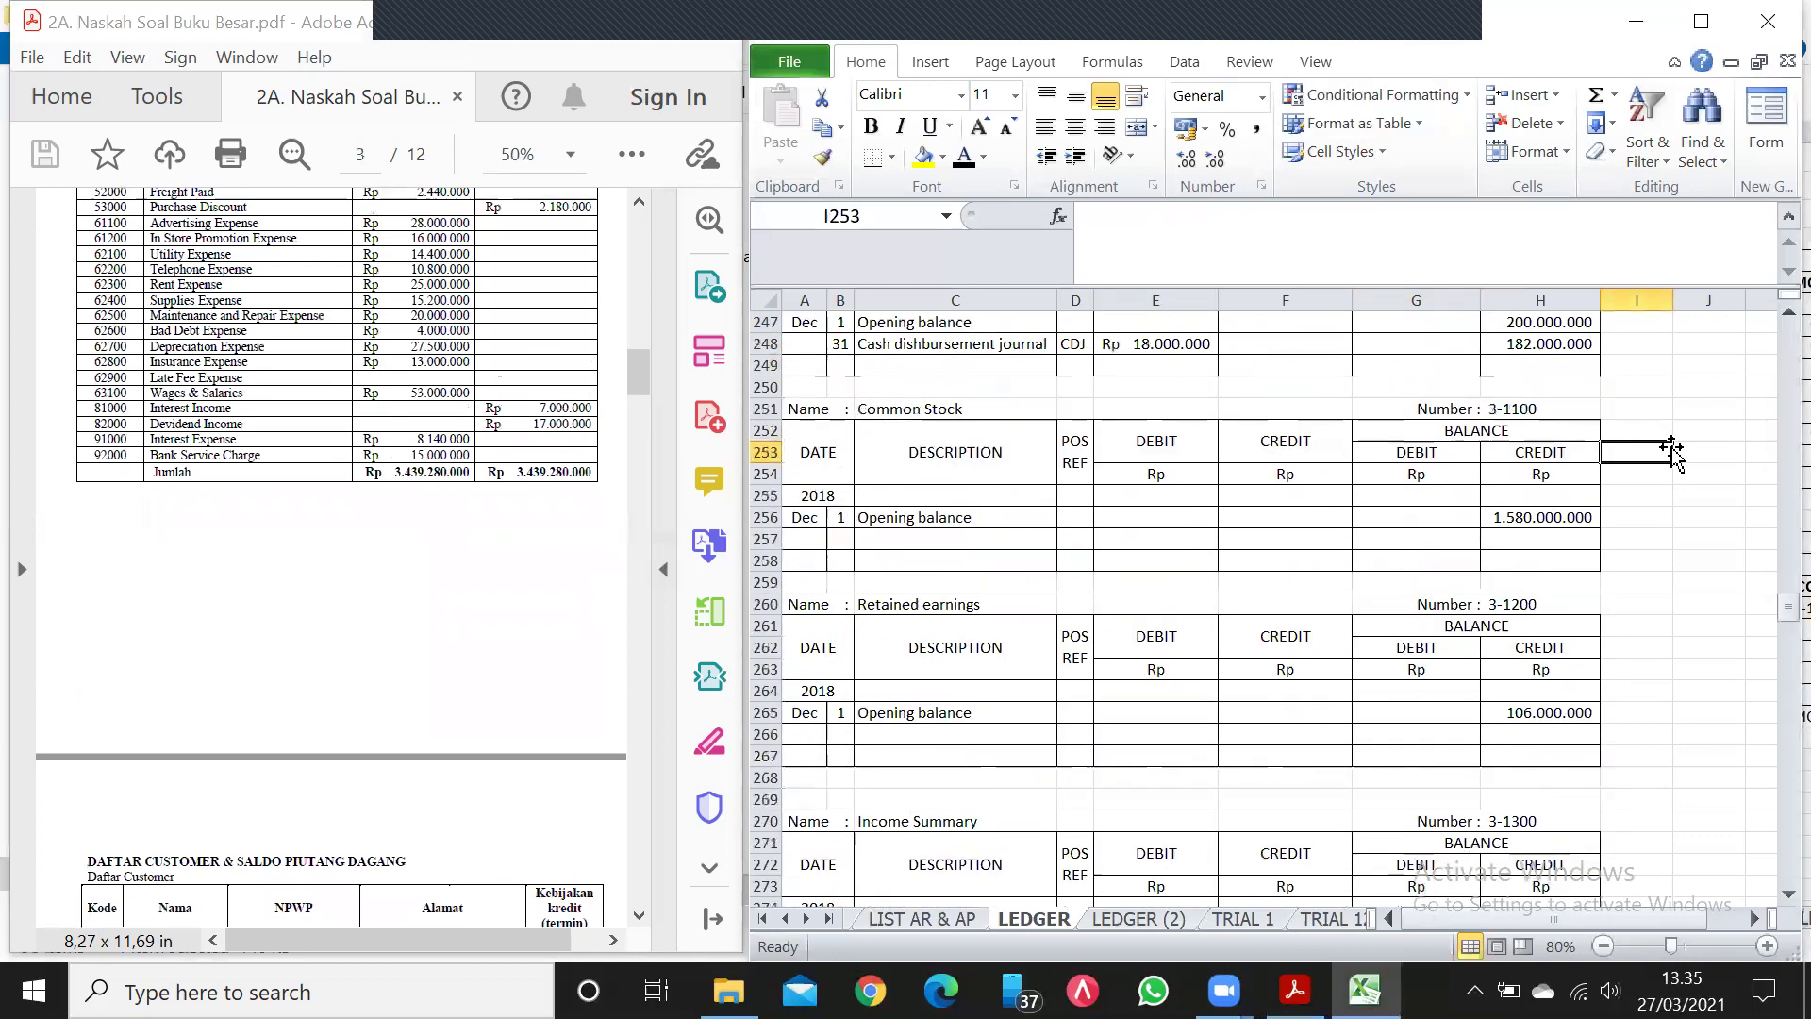
key(Page_Down)
key(Page_Down)
key(Page_Down)
key(Page_Down)
key(Page_Down)
key(Page_Down)
key(Page_Down)
key(Page_Down)
key(Page_Down)
key(Up)
key(Up)
key(Up)
key(Up)
key(Up)
key(Up)
key(Up)
key(Up)
key(Up)
key(Up)
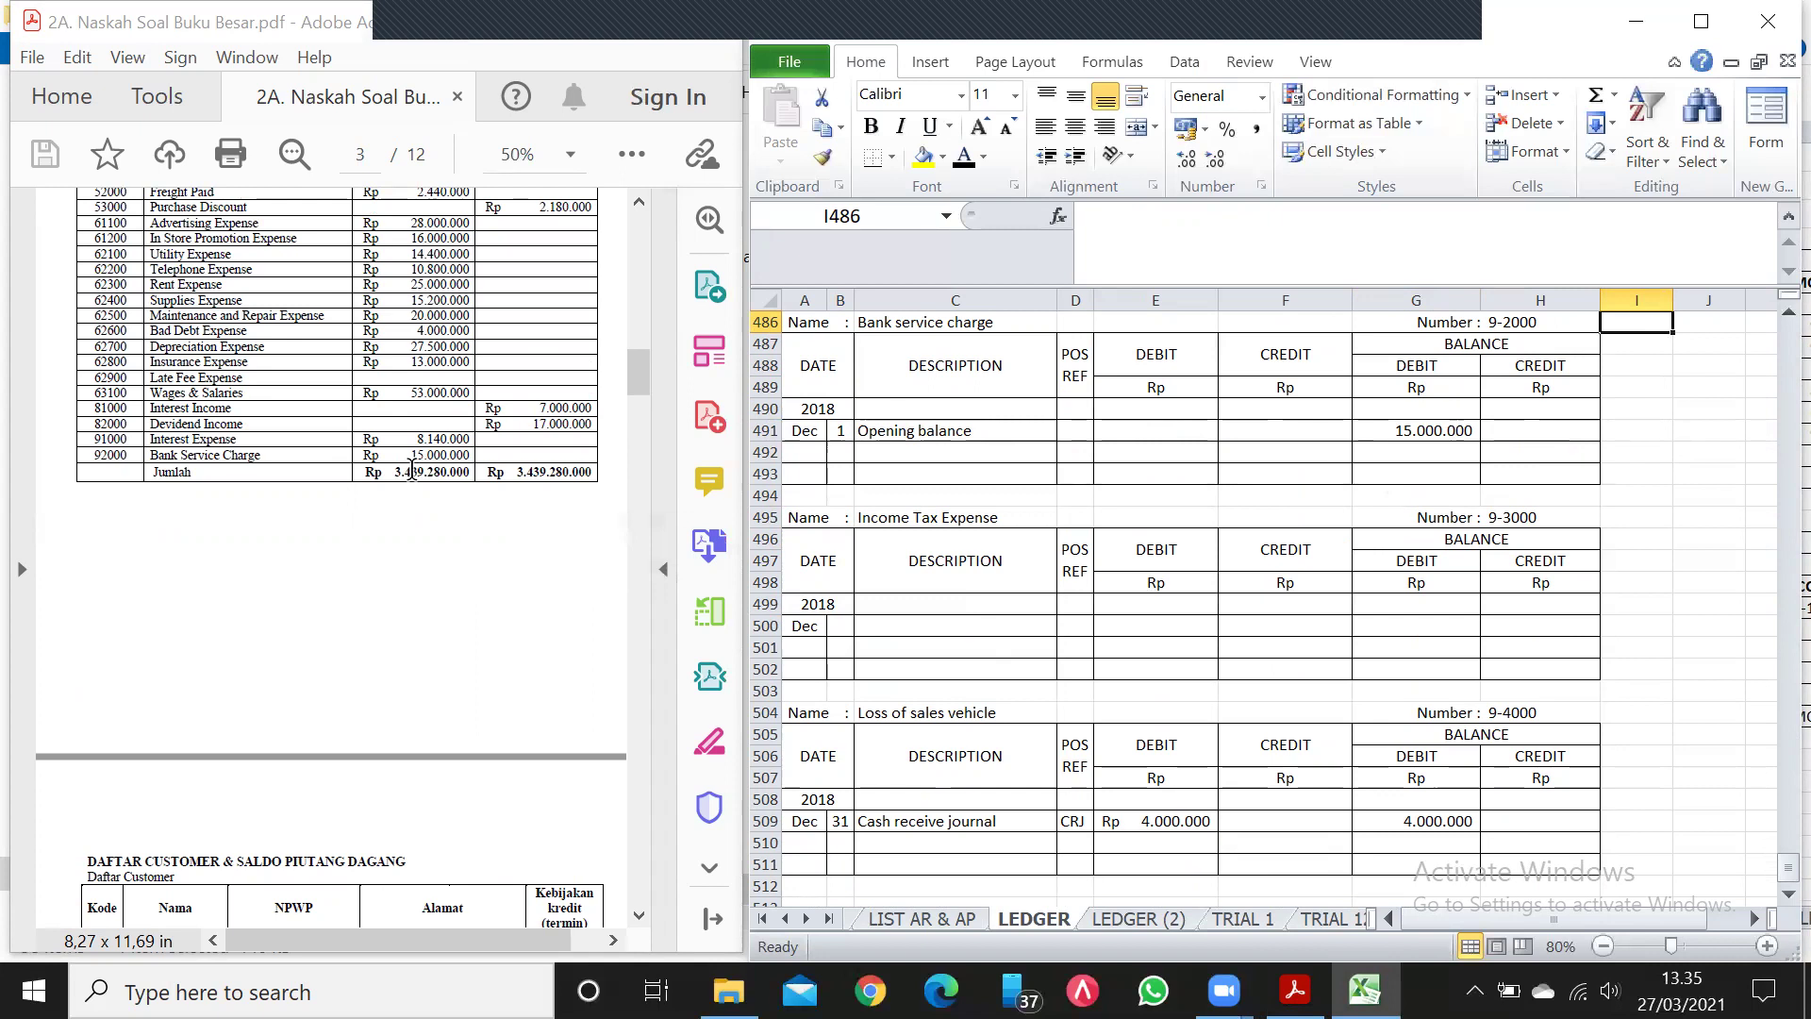
Check the December row of the Income Tax Expense ledger for an opening balance, from the day through the credit balance.
click(845, 619)
key(Right)
key(Right)
key(Right)
key(Right)
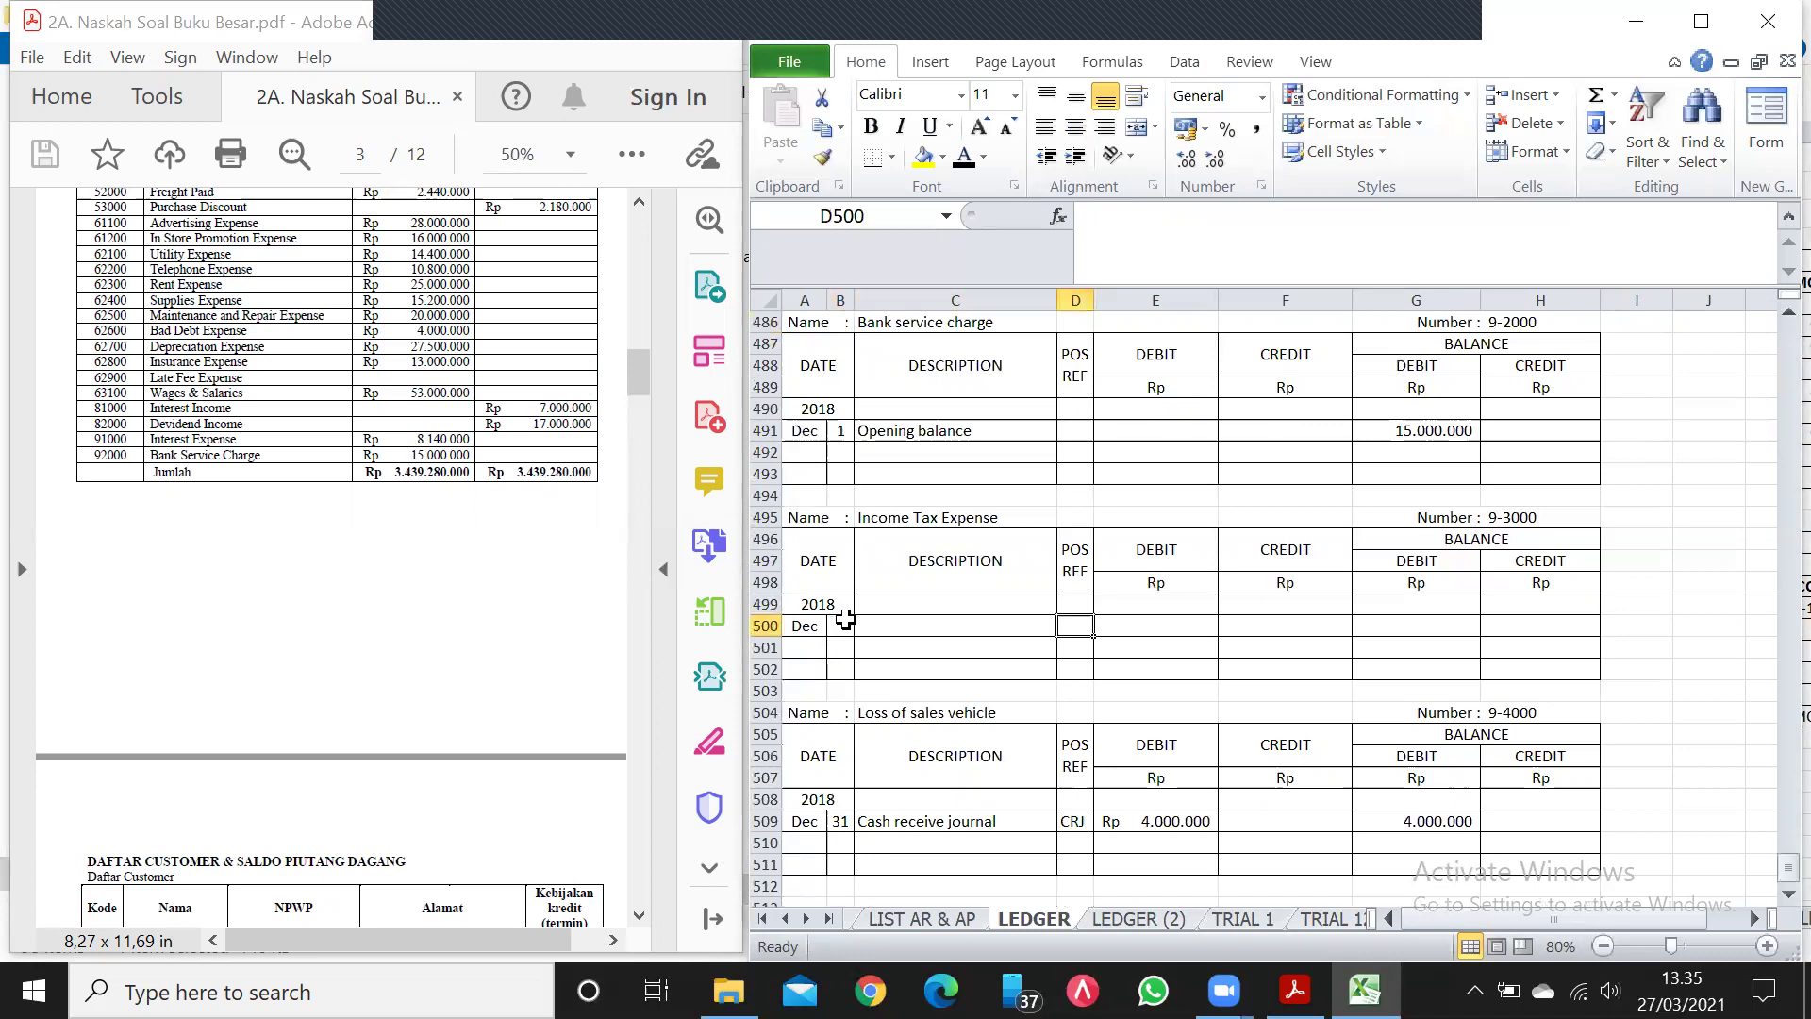
key(Right)
key(Right)
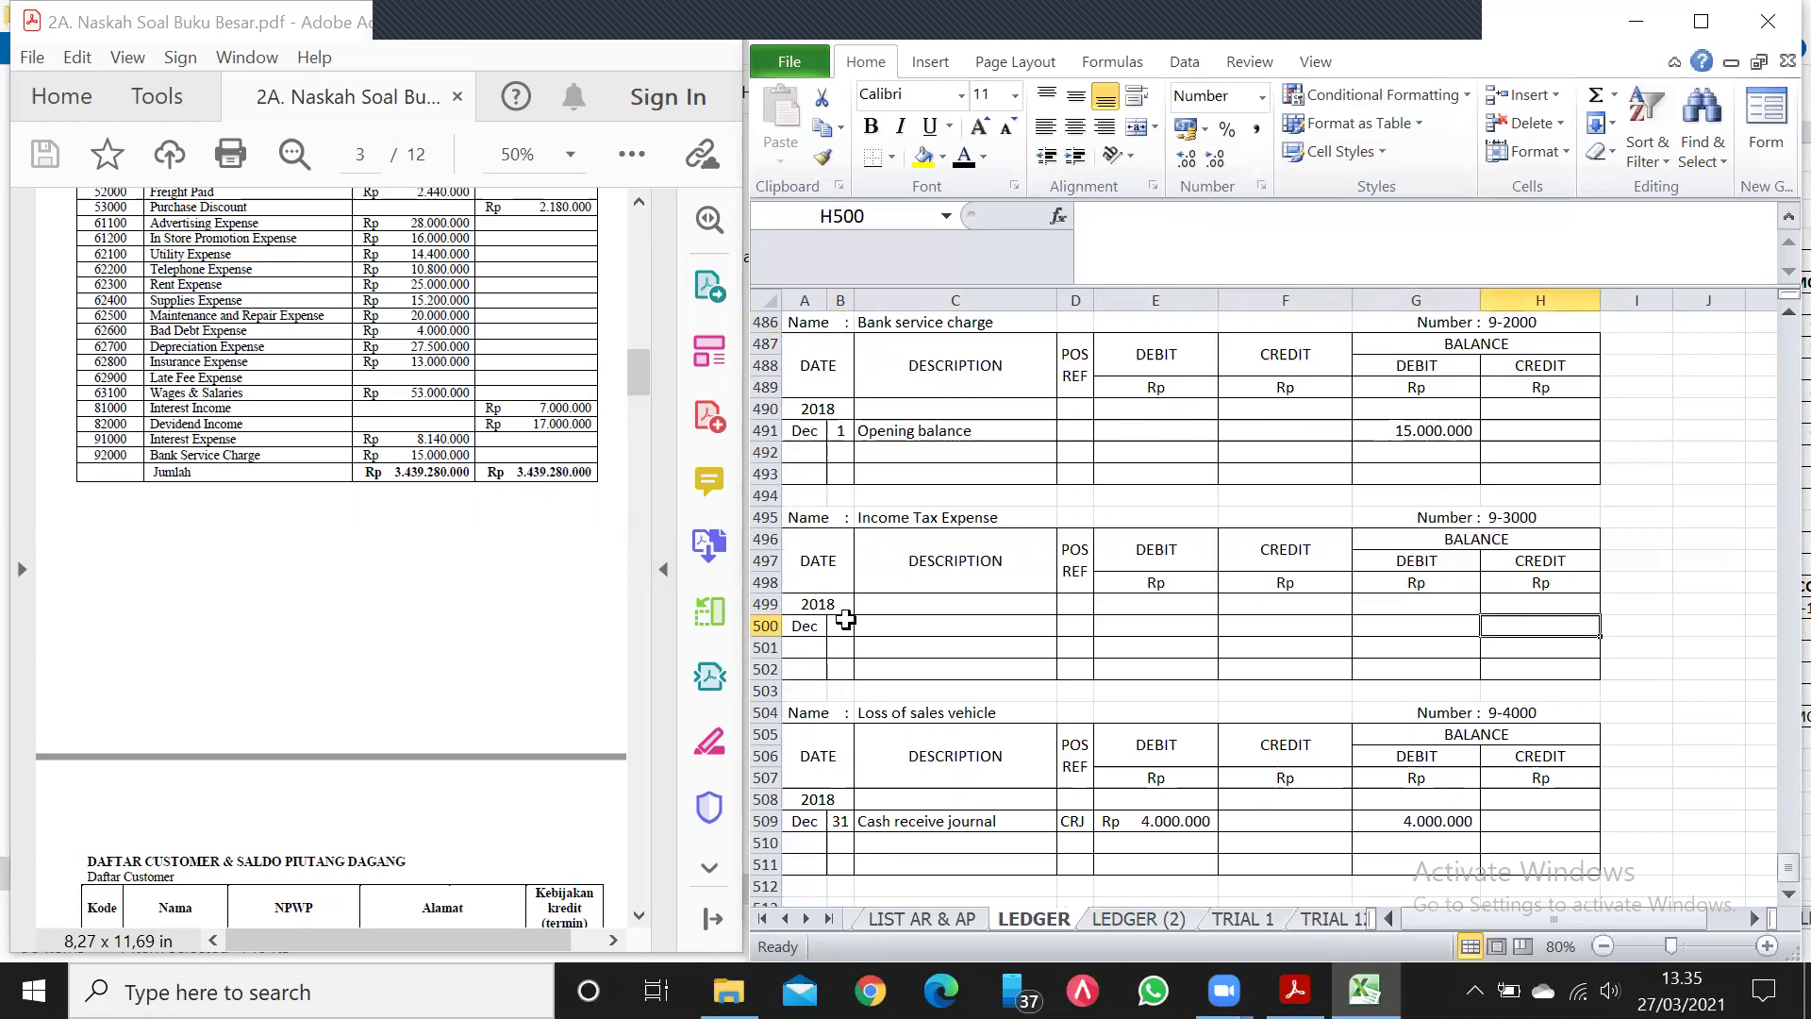
Check the day, description and debit balance of the Bank service charge ledger's opening balance against the trial balance.
click(841, 434)
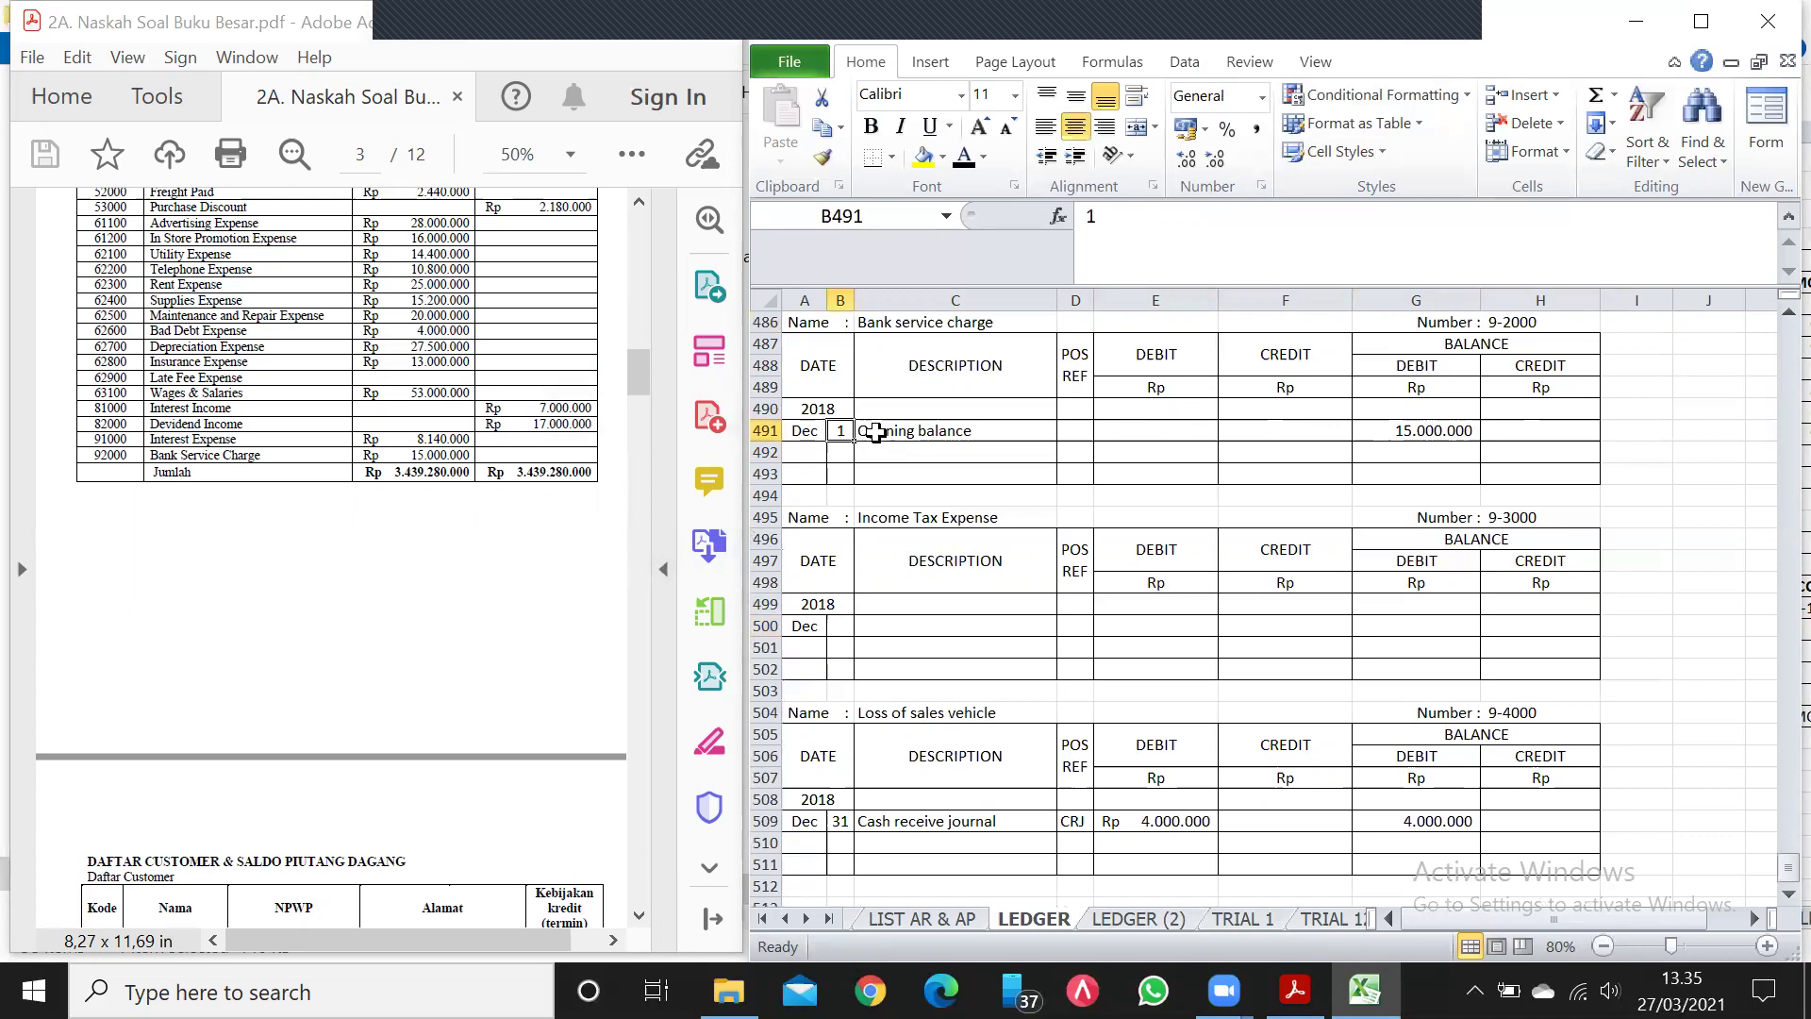
click(876, 432)
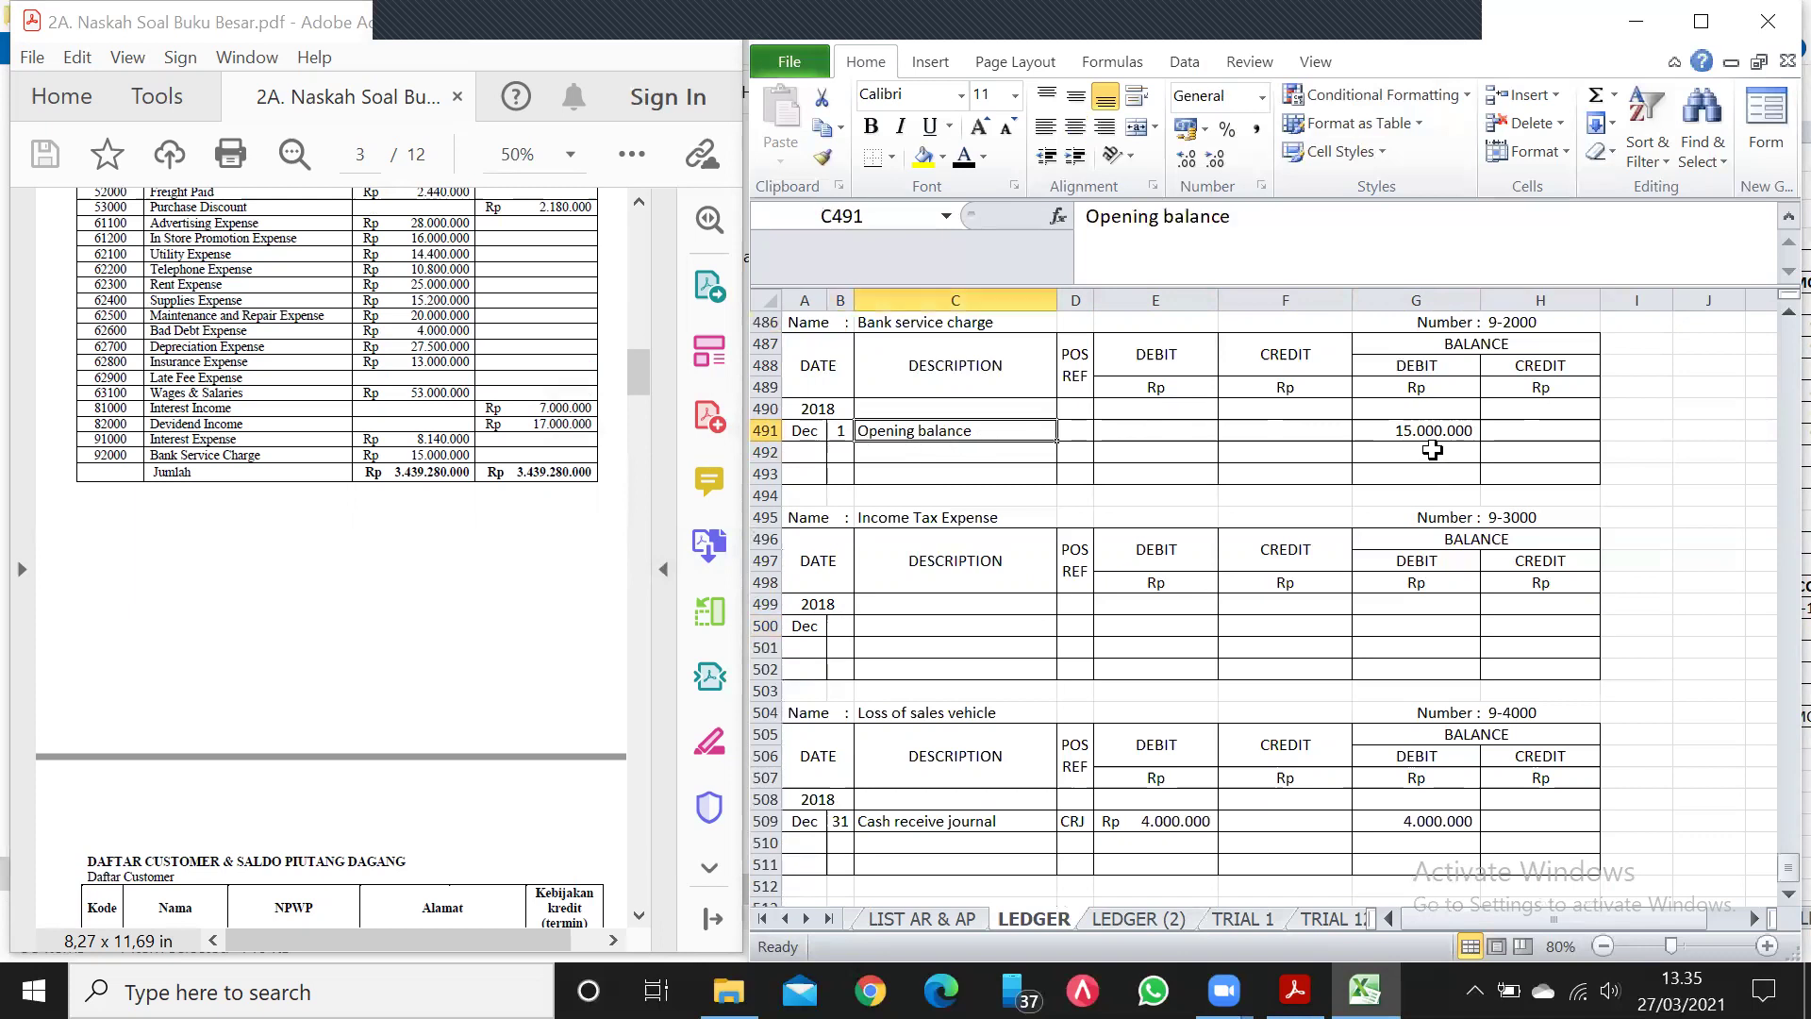
click(1468, 428)
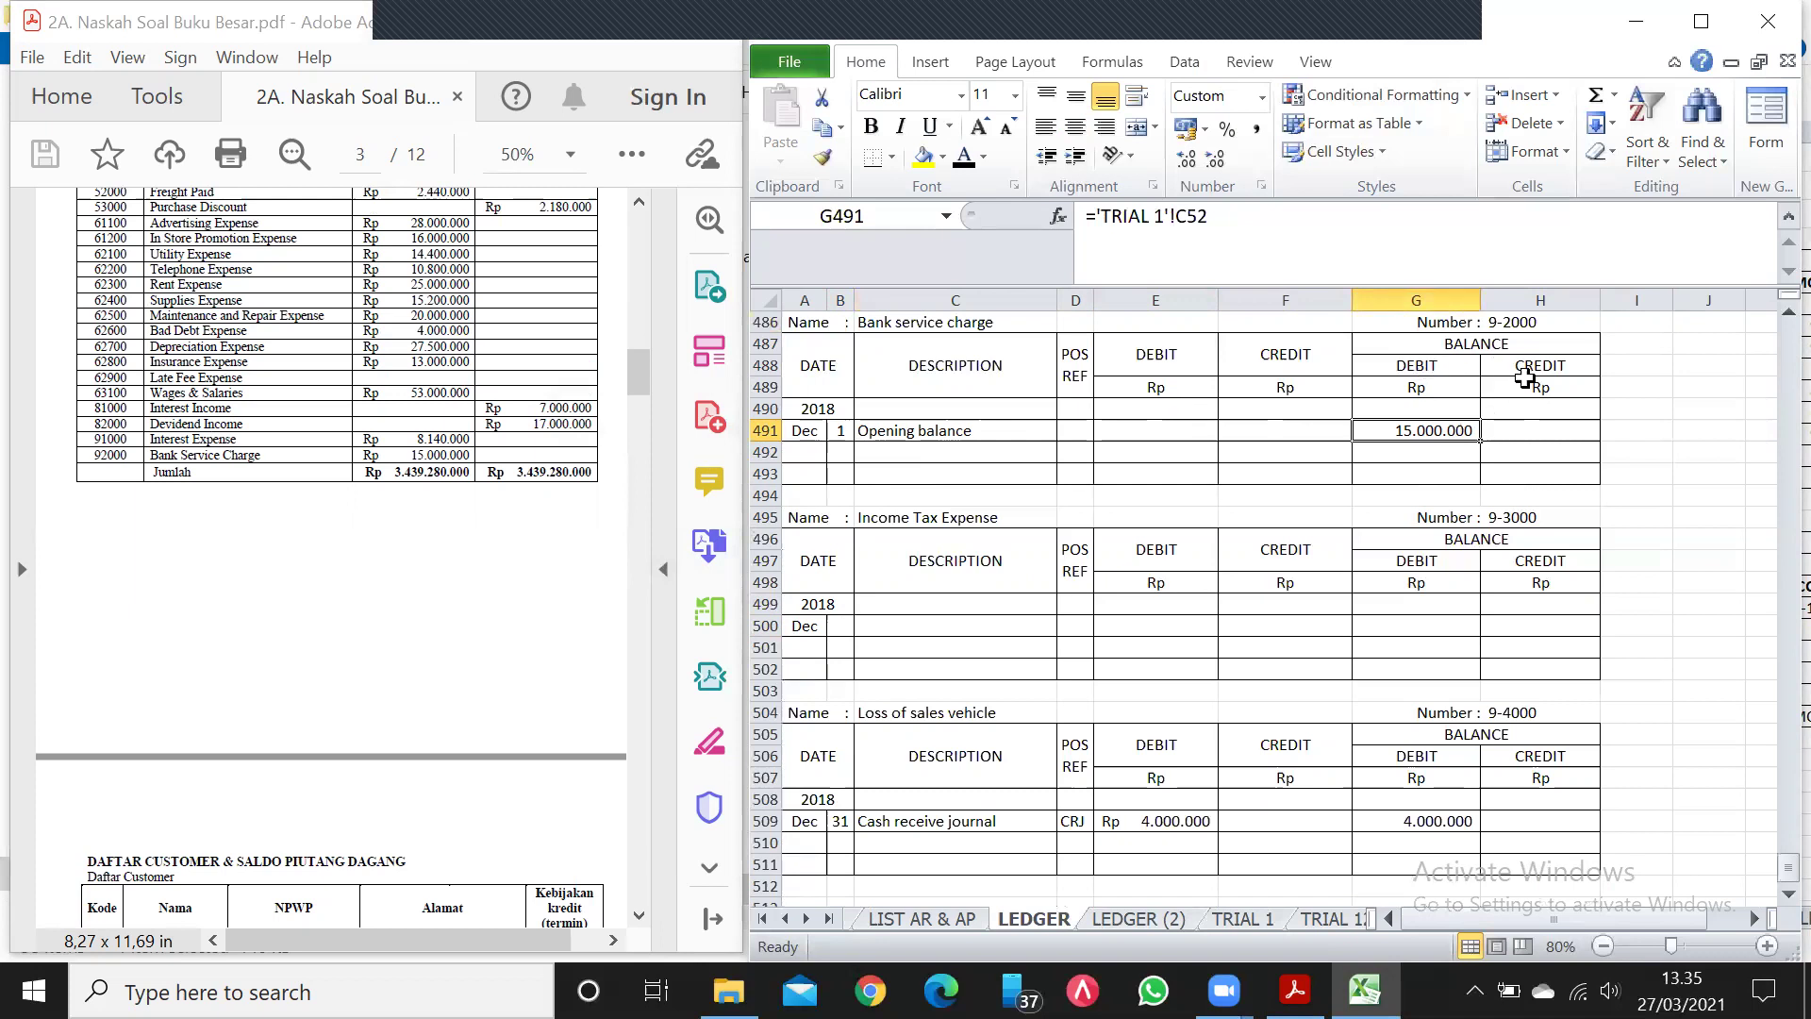
Open the CIJ sheet and locate account 1-1110 on the debit side of its recapitulation.
drag(1766, 877, 1770, 330)
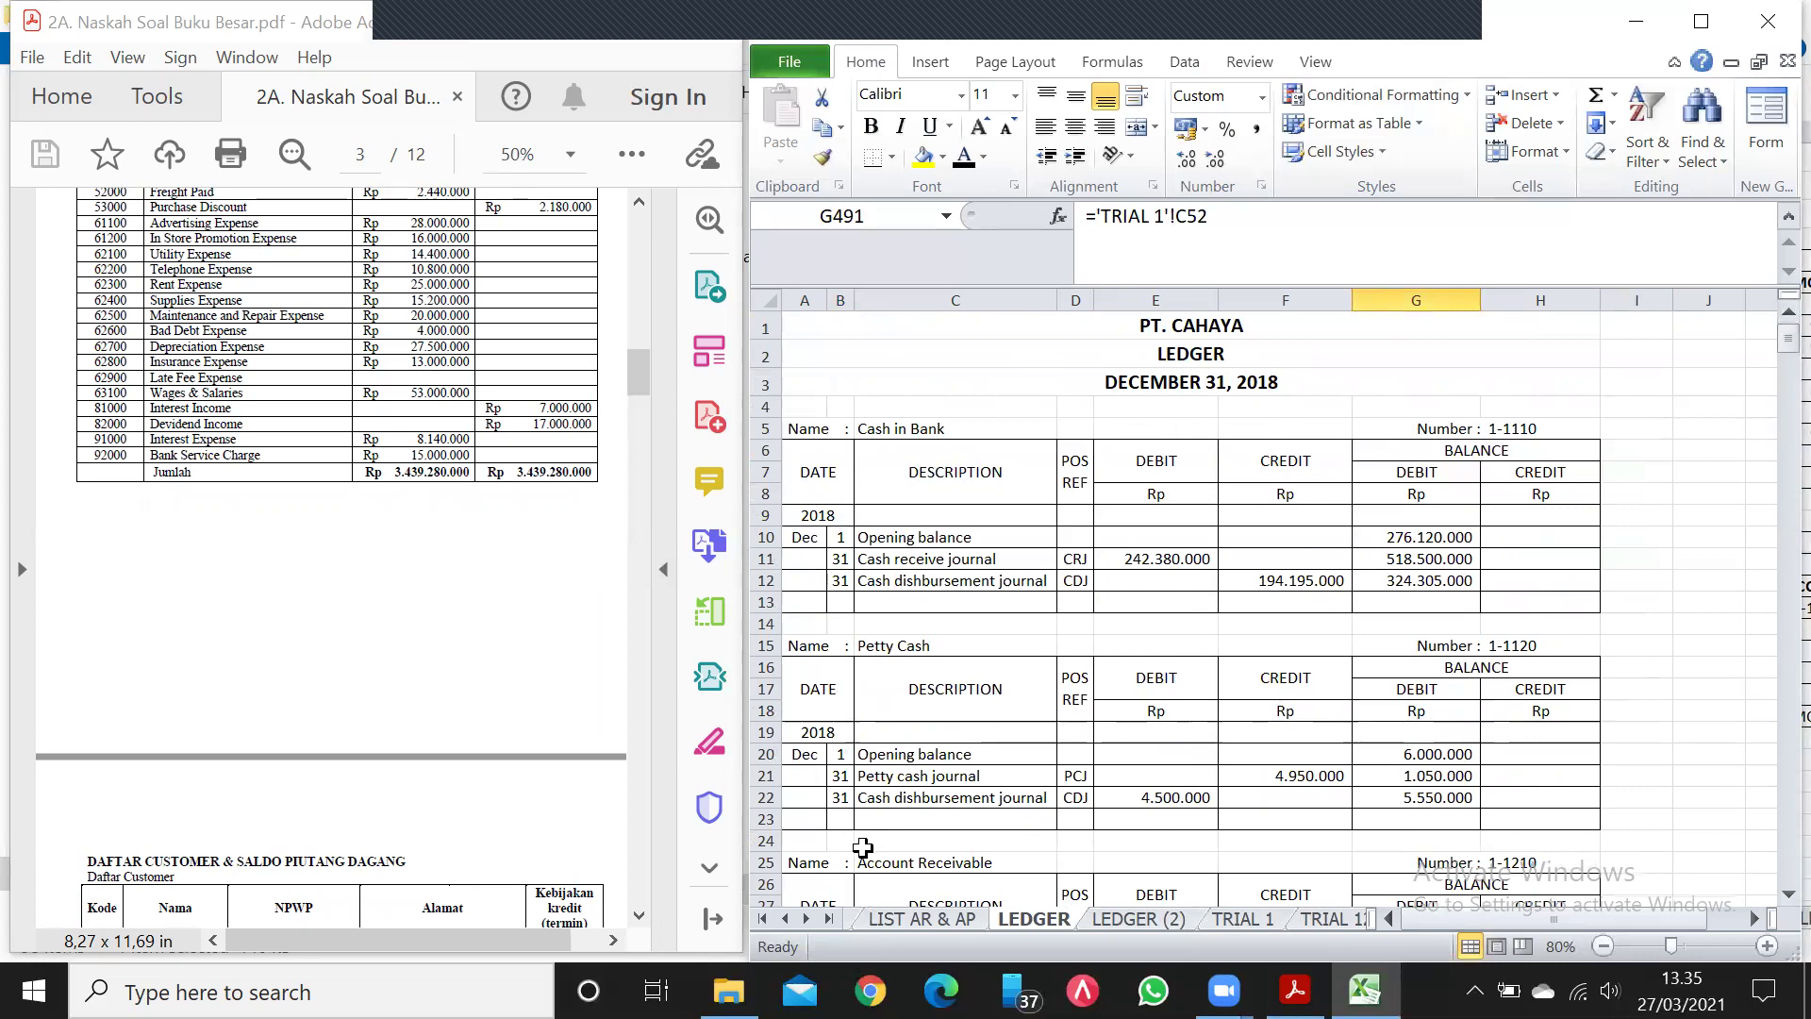
click(786, 918)
drag(789, 915, 788, 915)
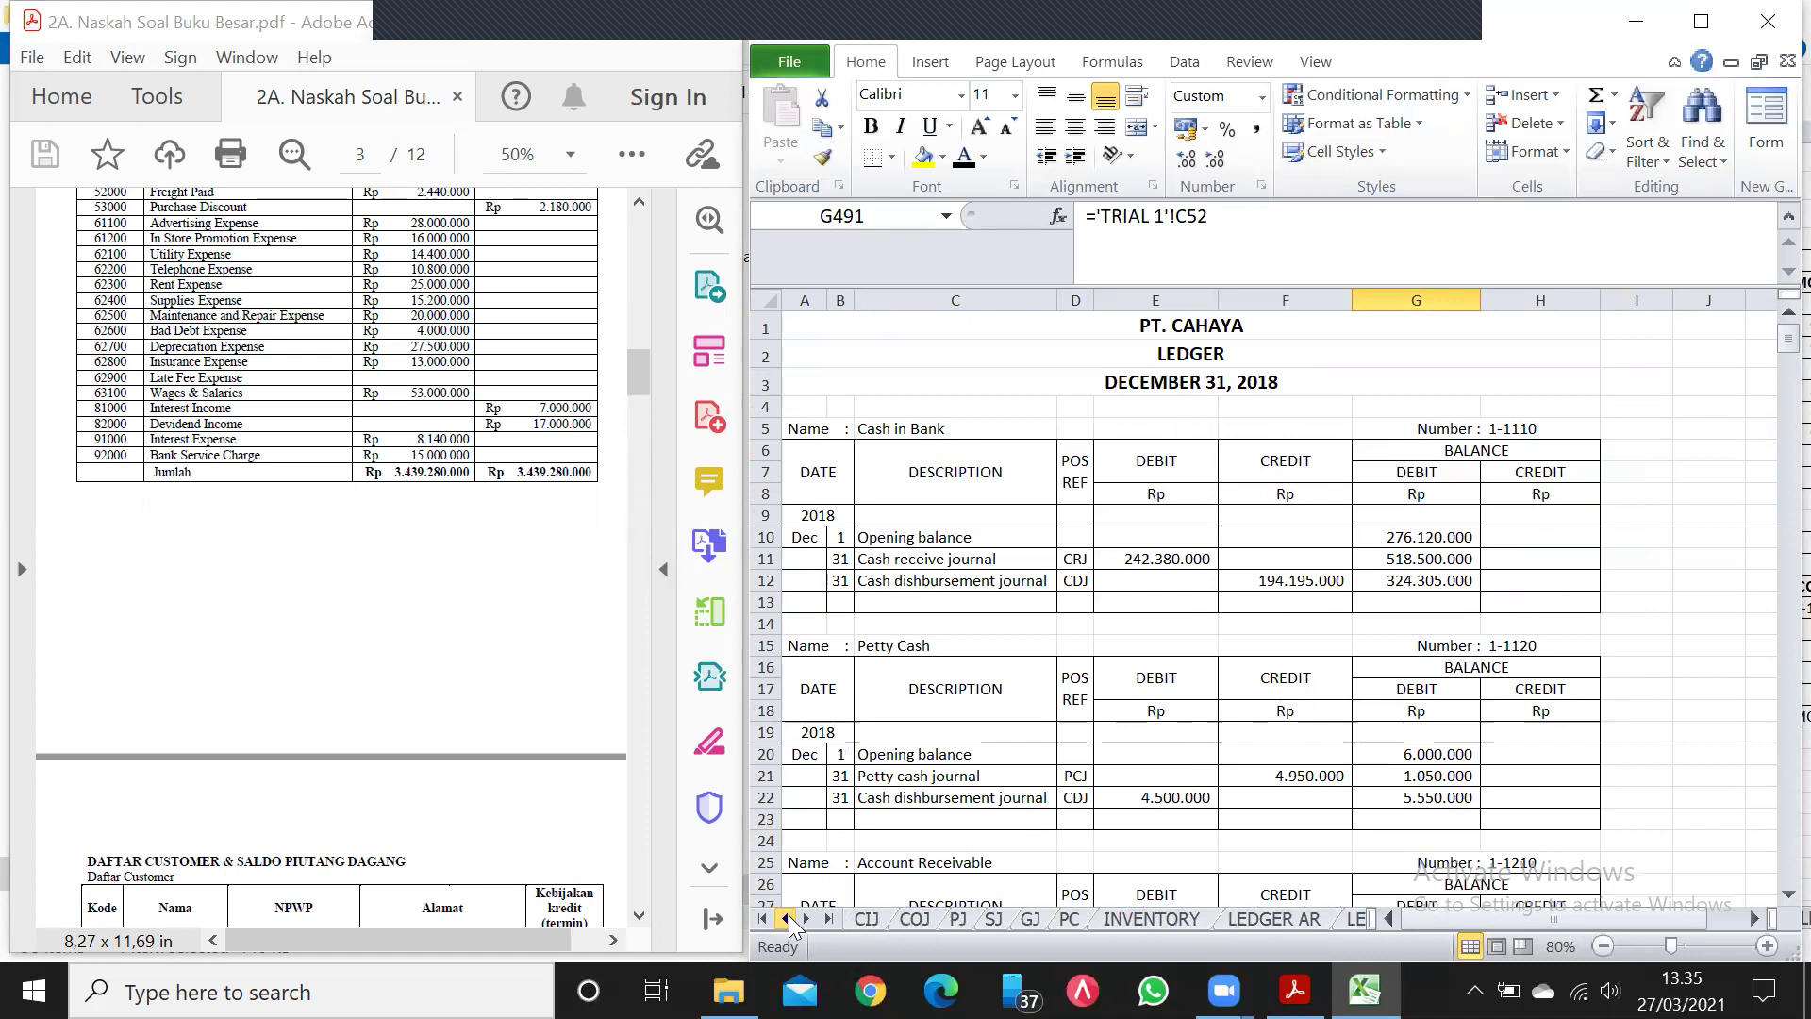
click(858, 921)
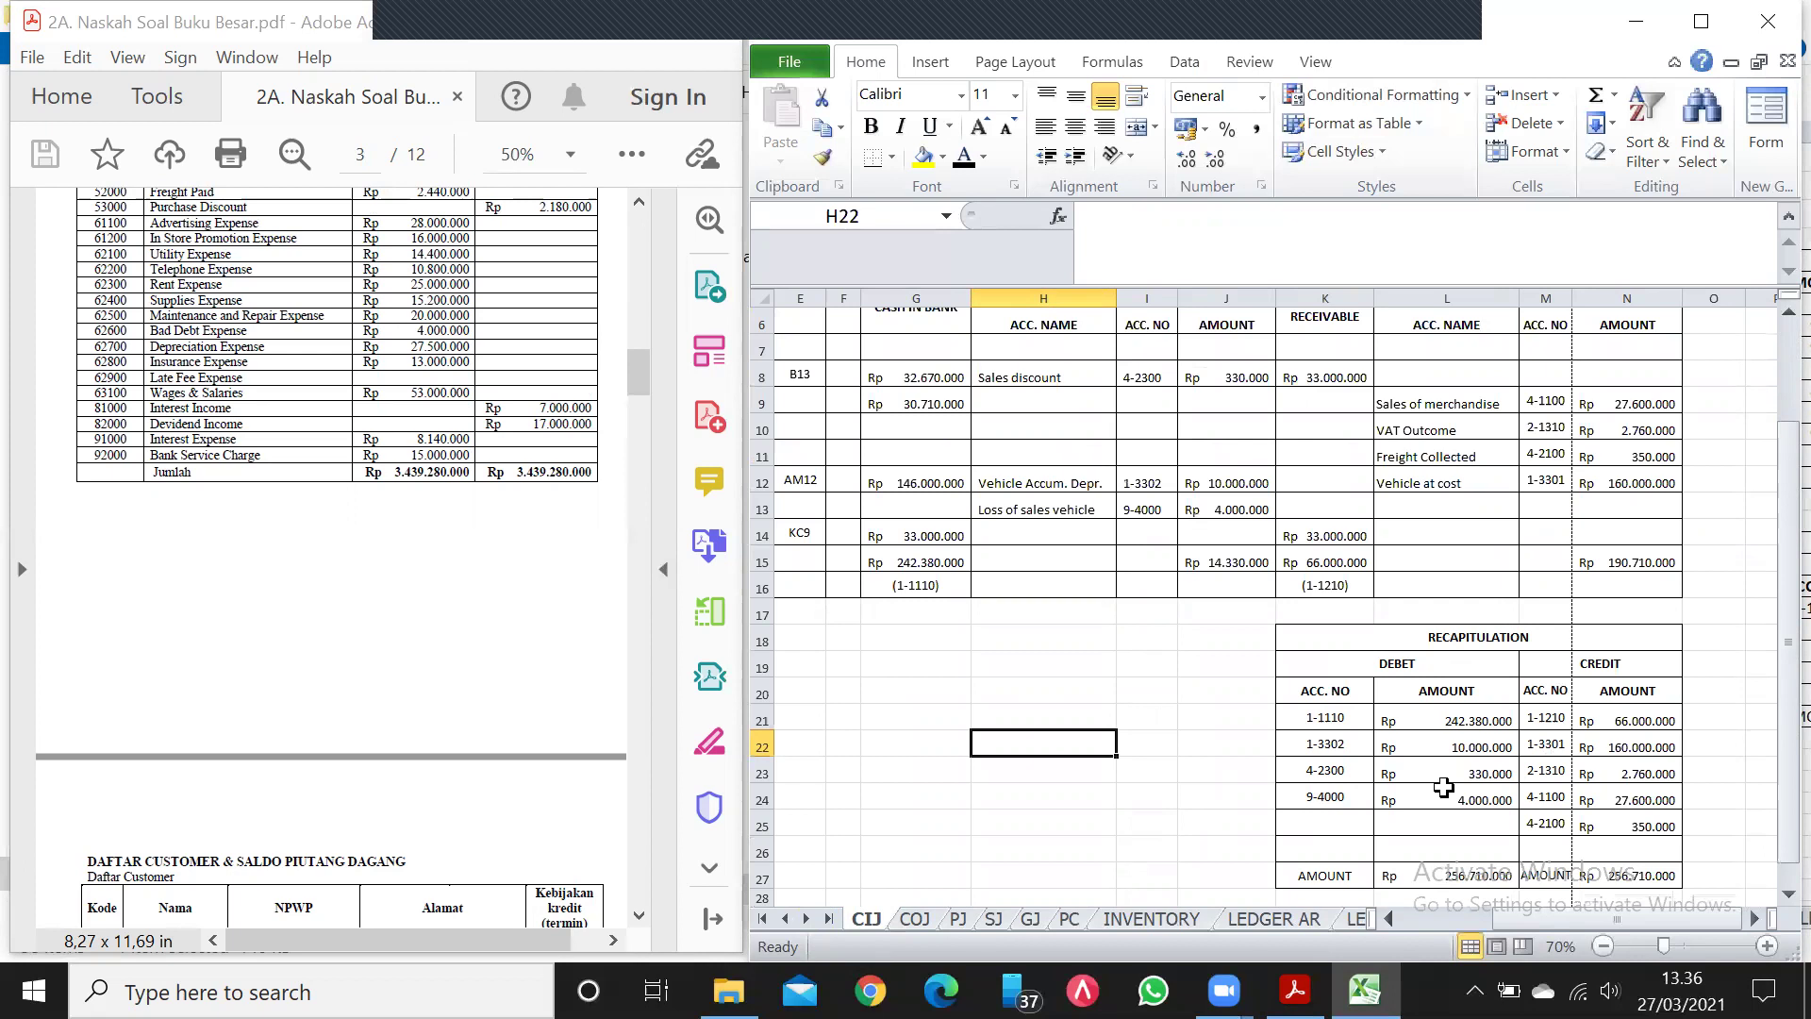
click(1330, 714)
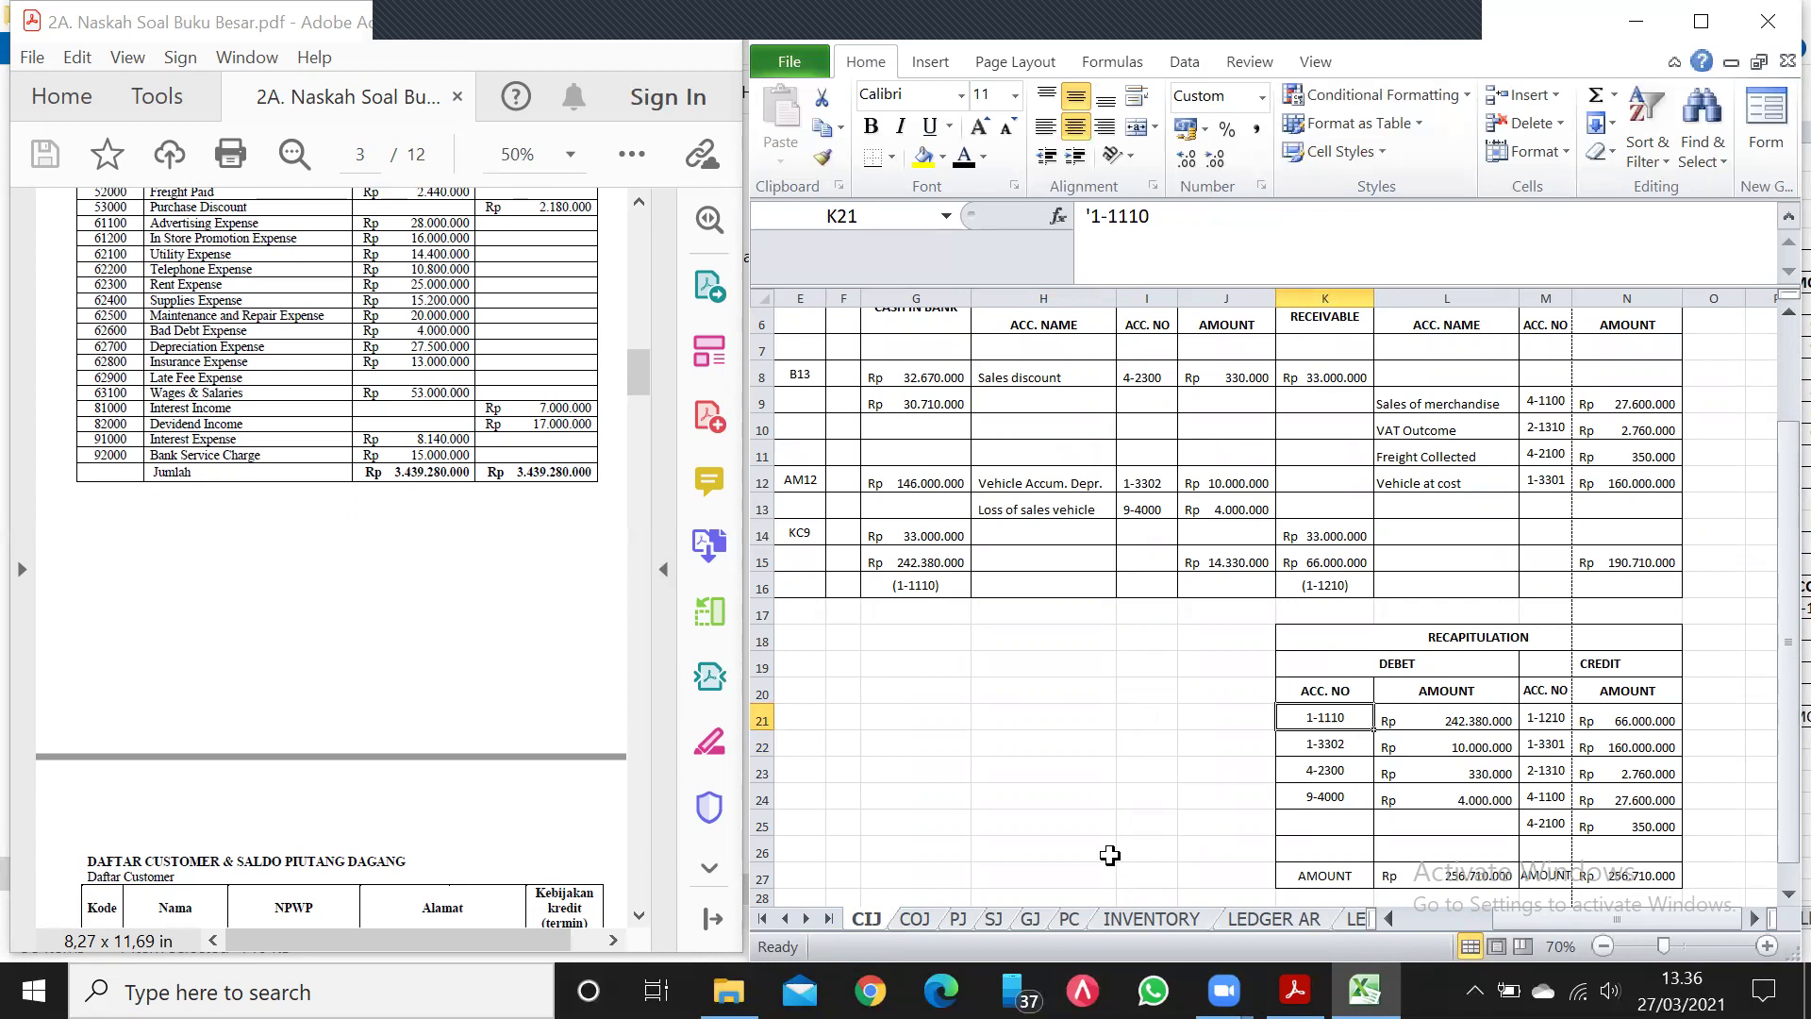
Return to the LEDGER sheet and check the day, description and posting reference of Cash in Bank's cash receive journal entry.
click(806, 918)
click(805, 919)
click(805, 918)
click(805, 918)
click(806, 918)
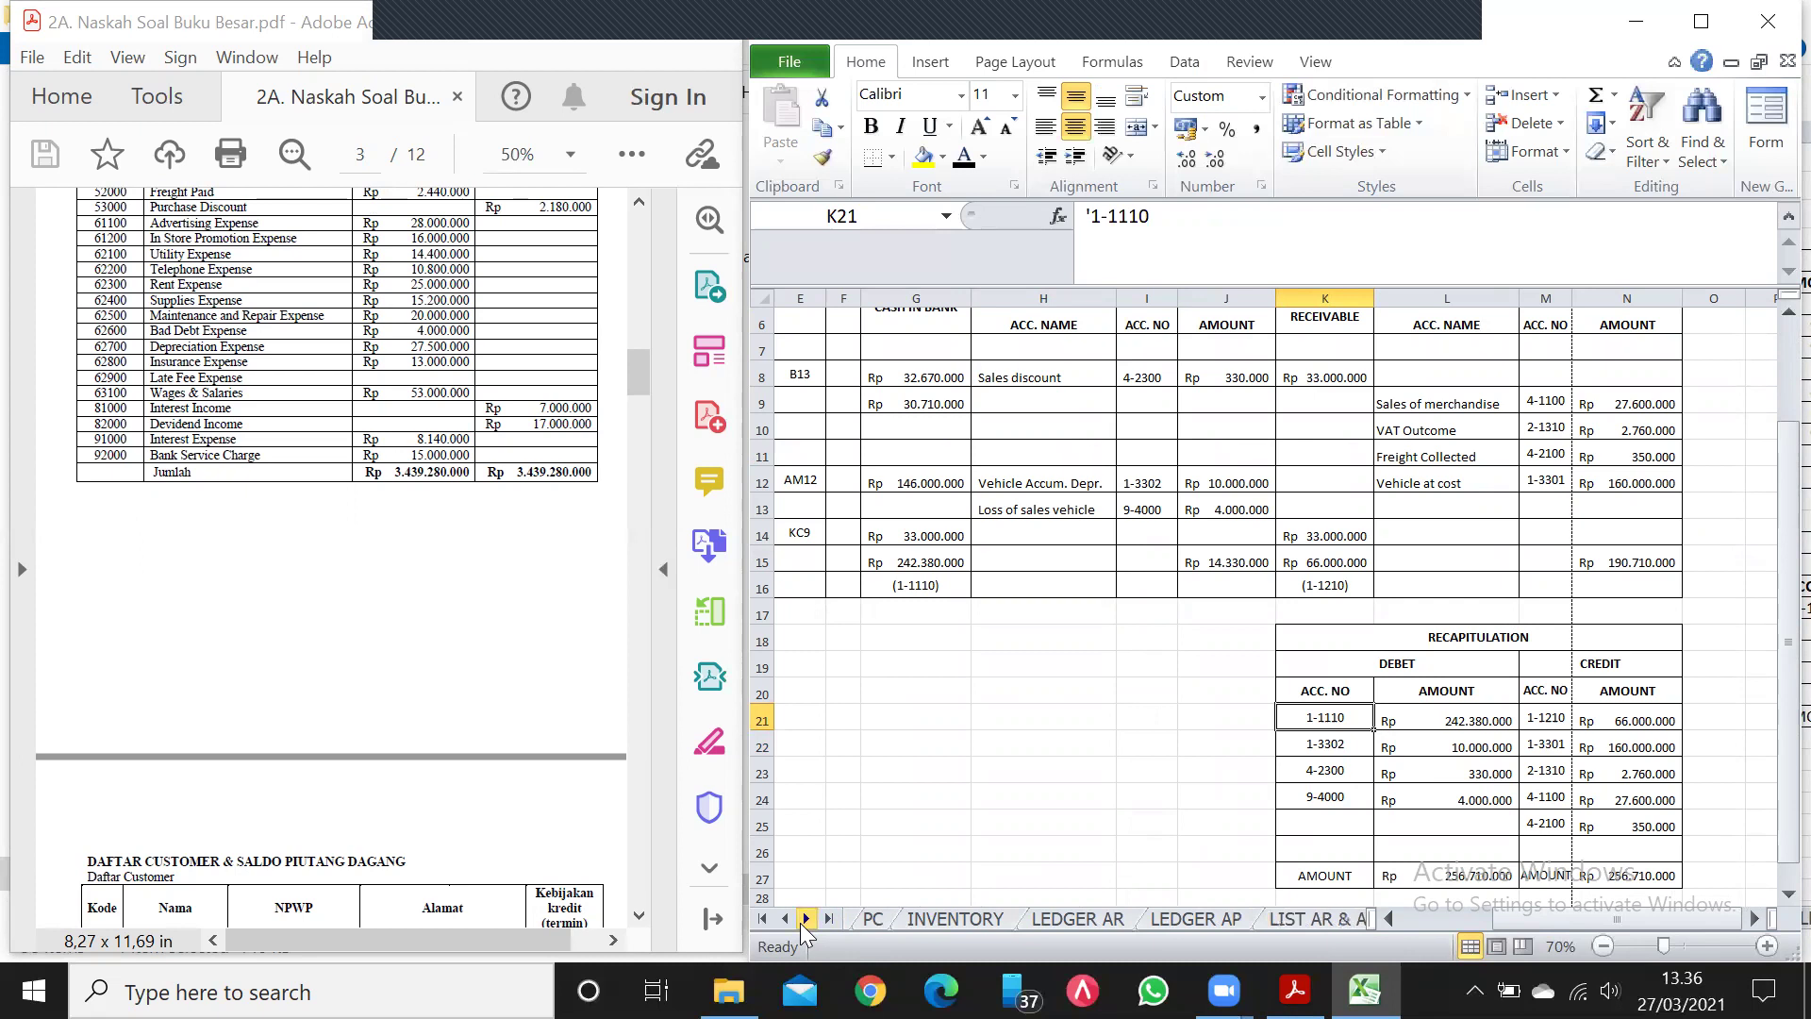
click(806, 918)
click(806, 918)
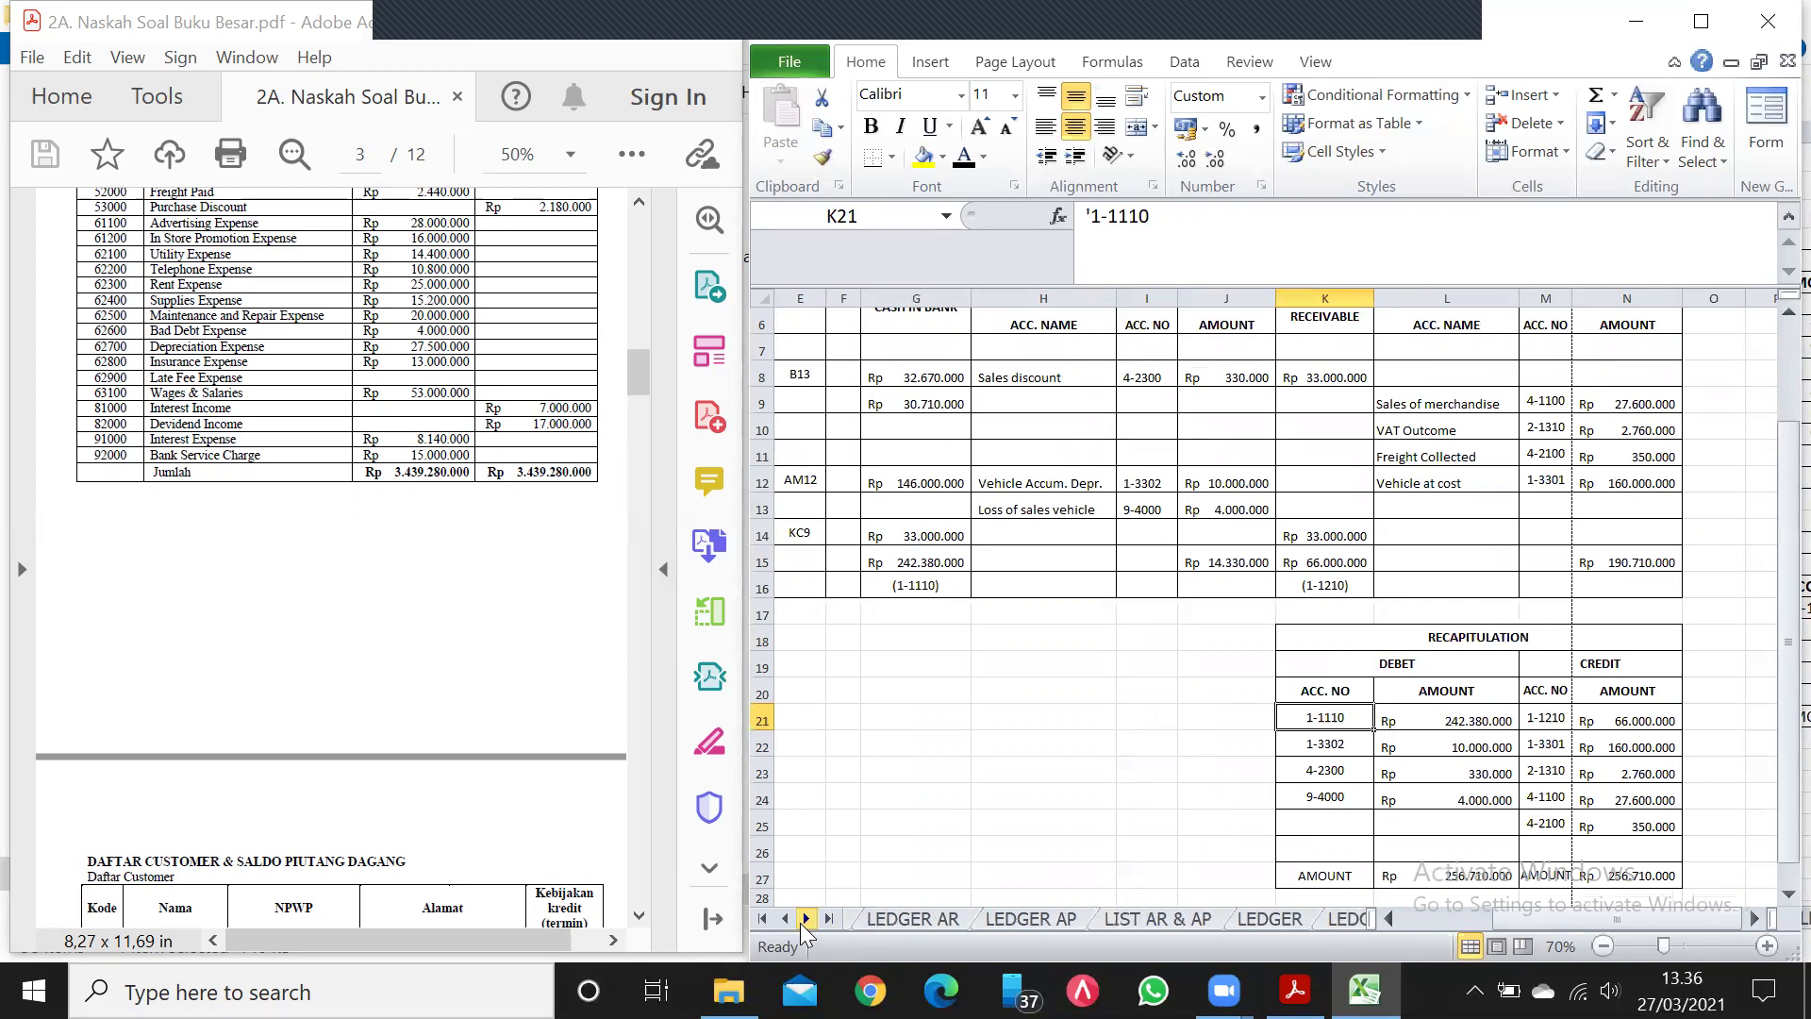
click(1270, 919)
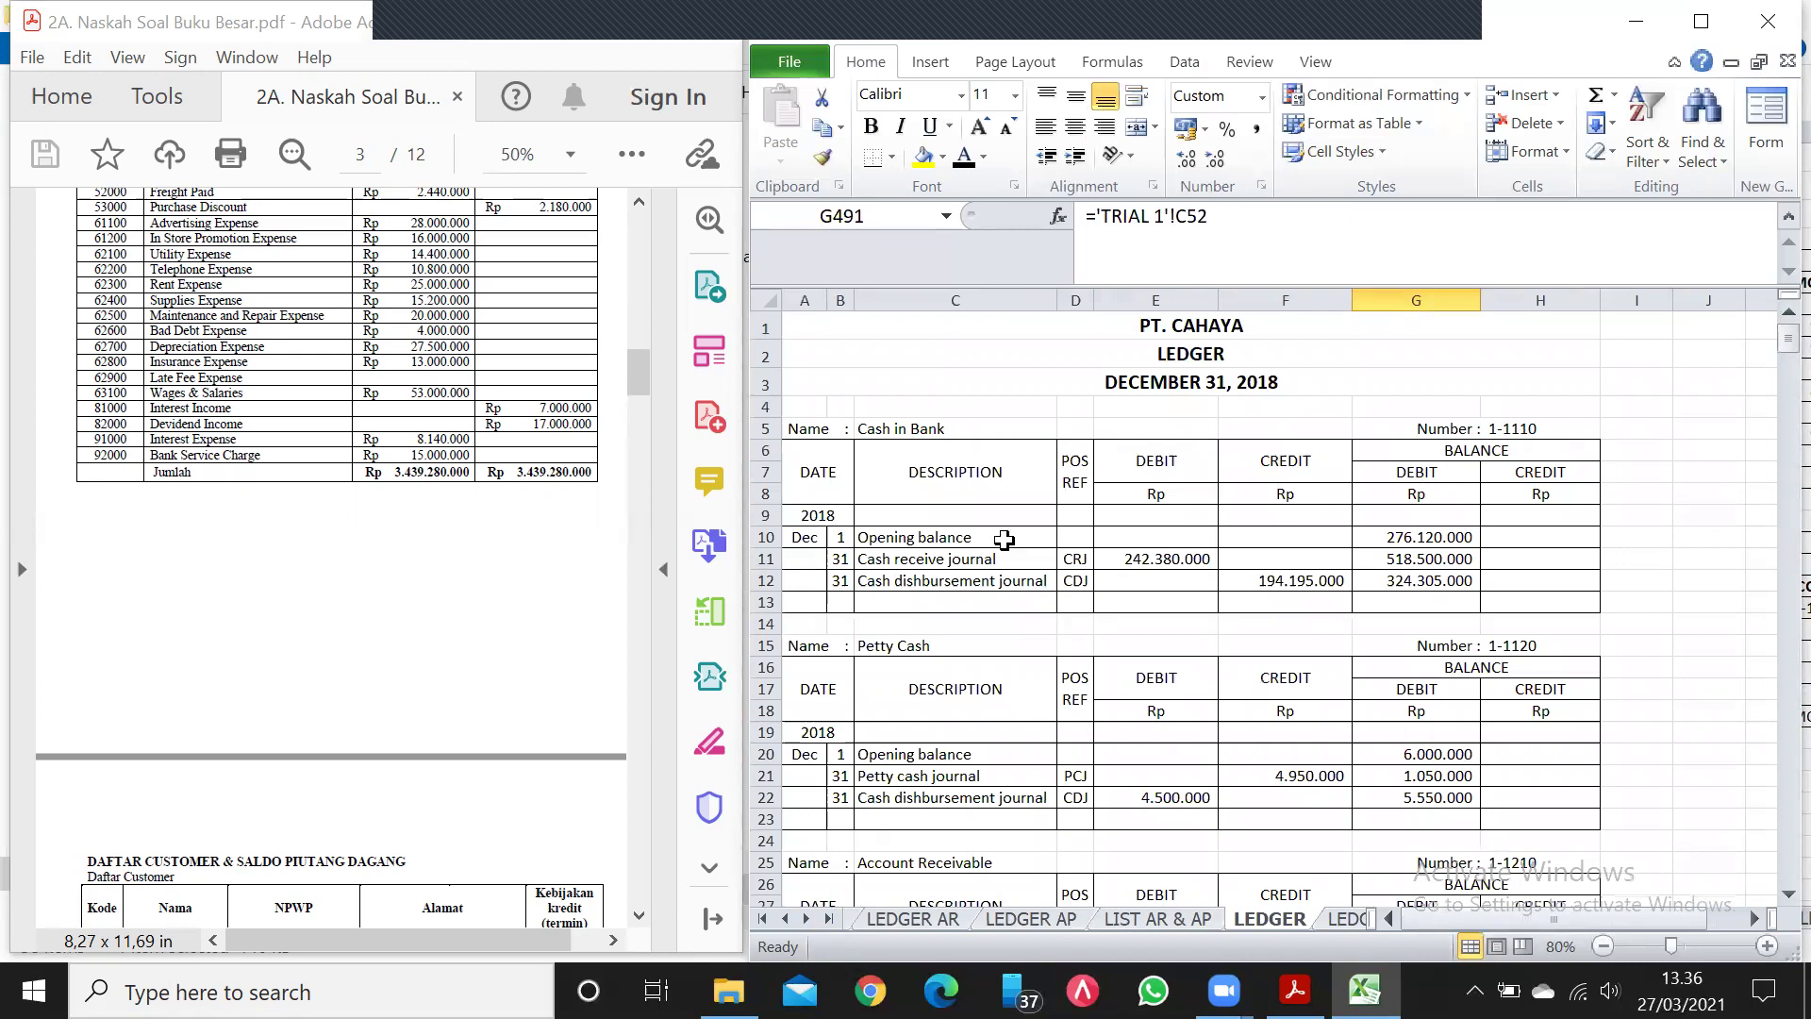
click(840, 563)
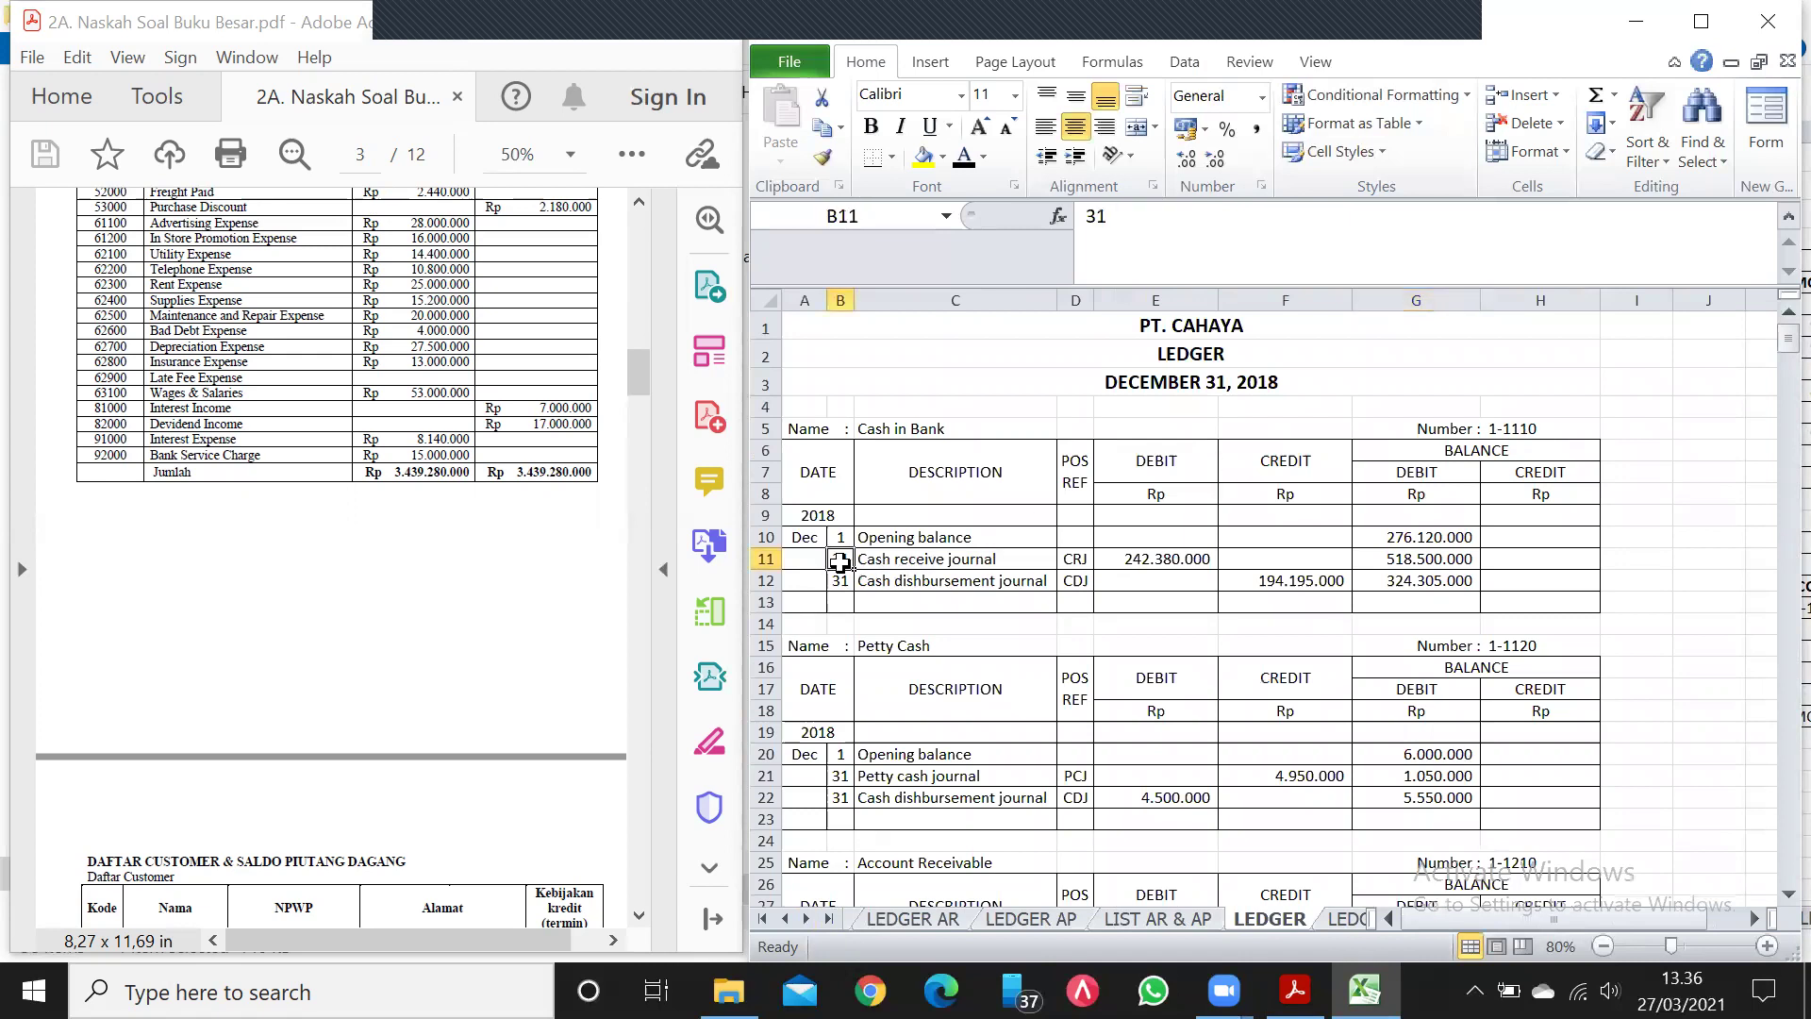
click(936, 565)
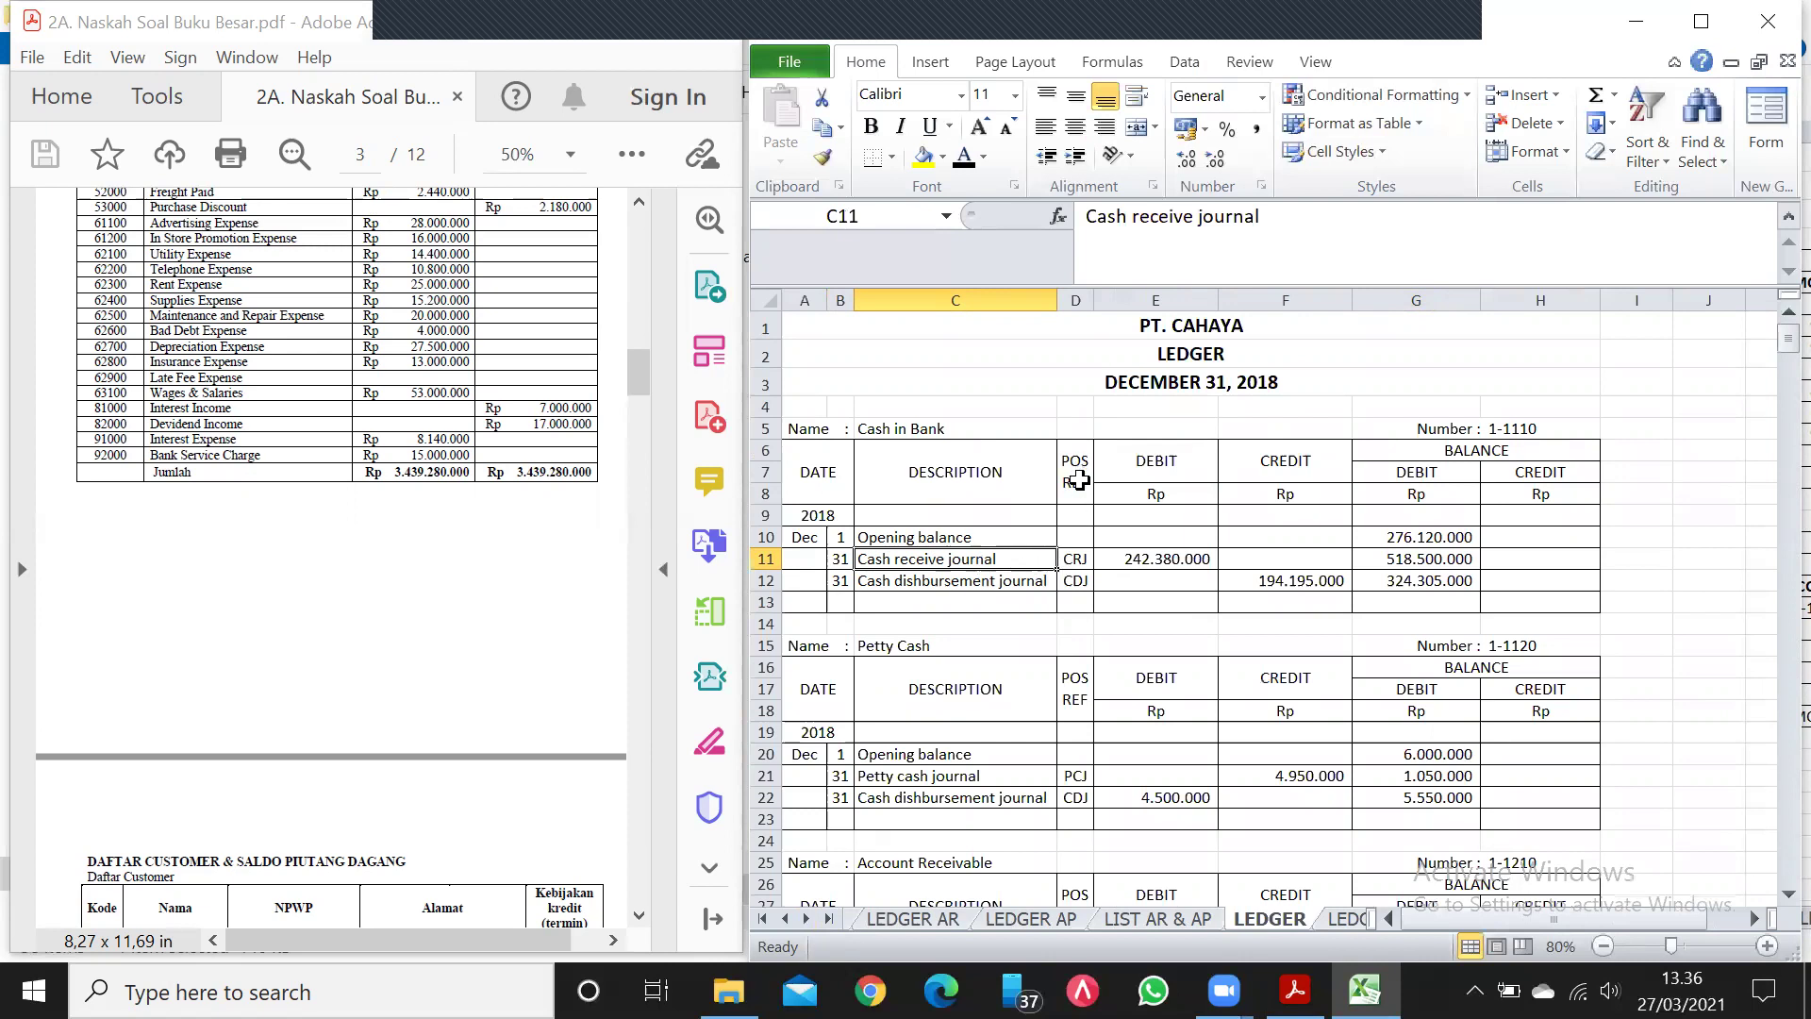
click(1084, 559)
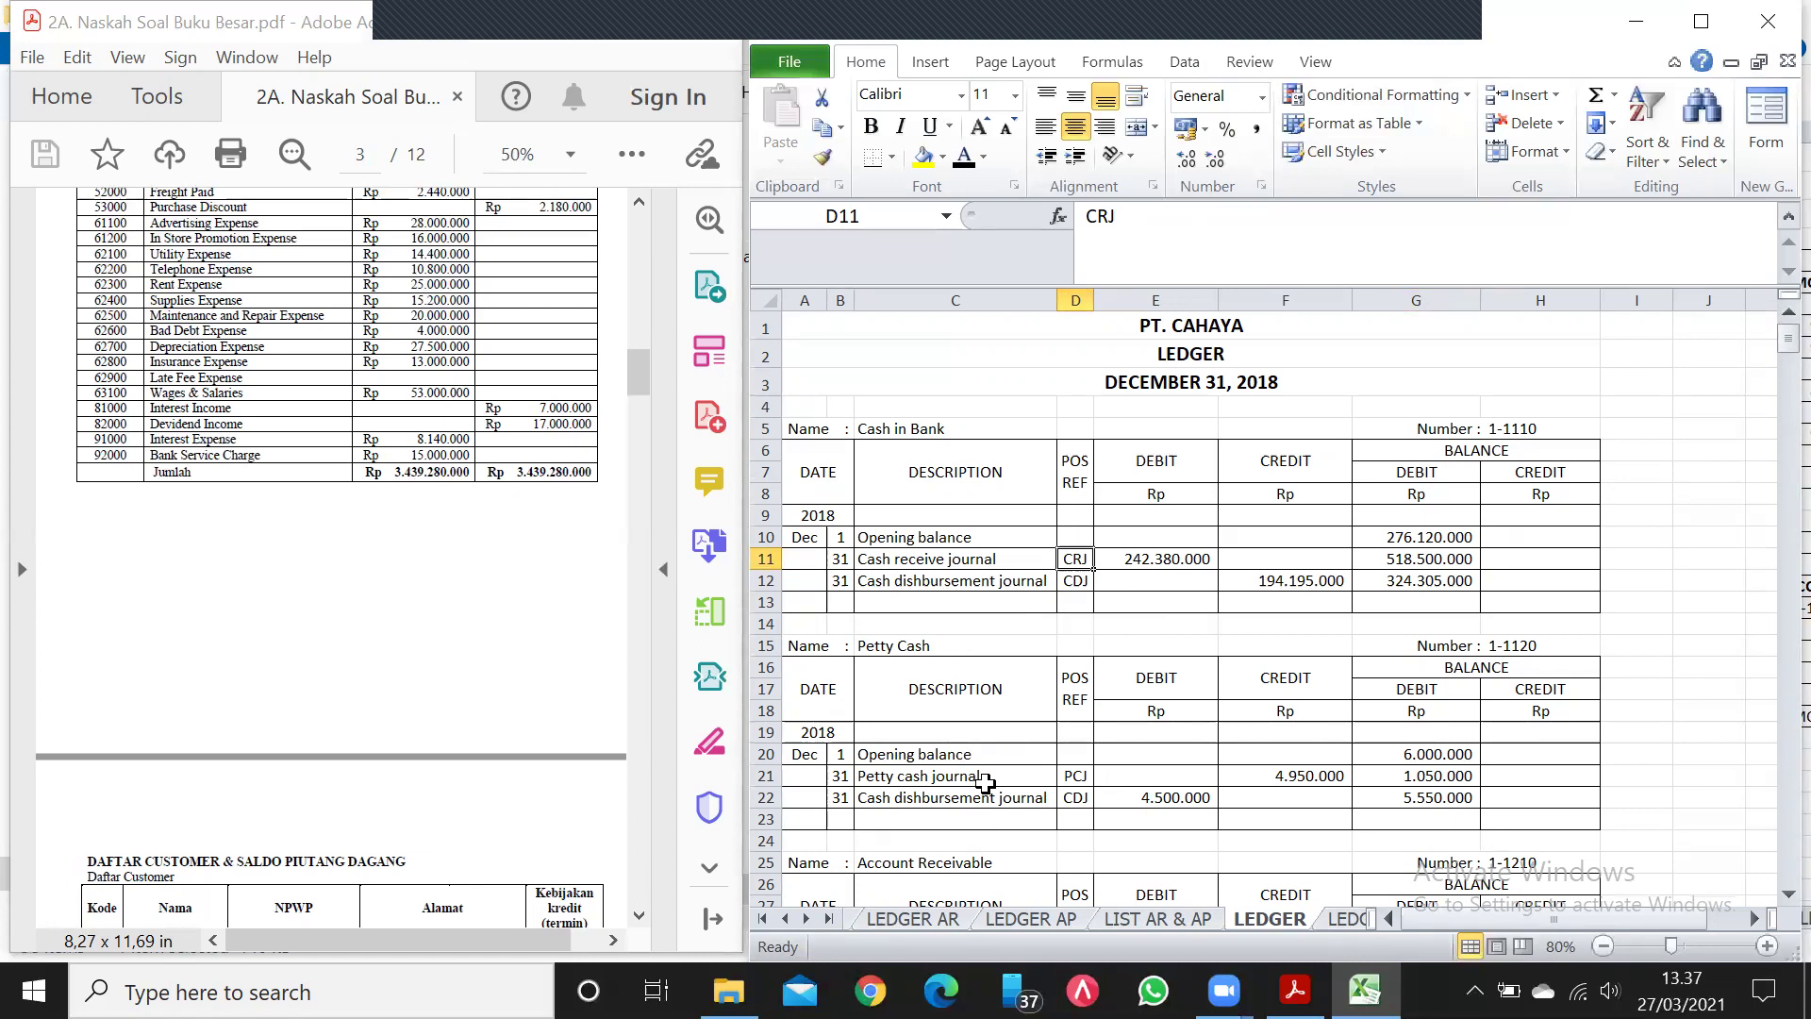
Trace how Cash in Bank's new debit balance combines the opening balance with the cash receive journal debit.
click(1179, 559)
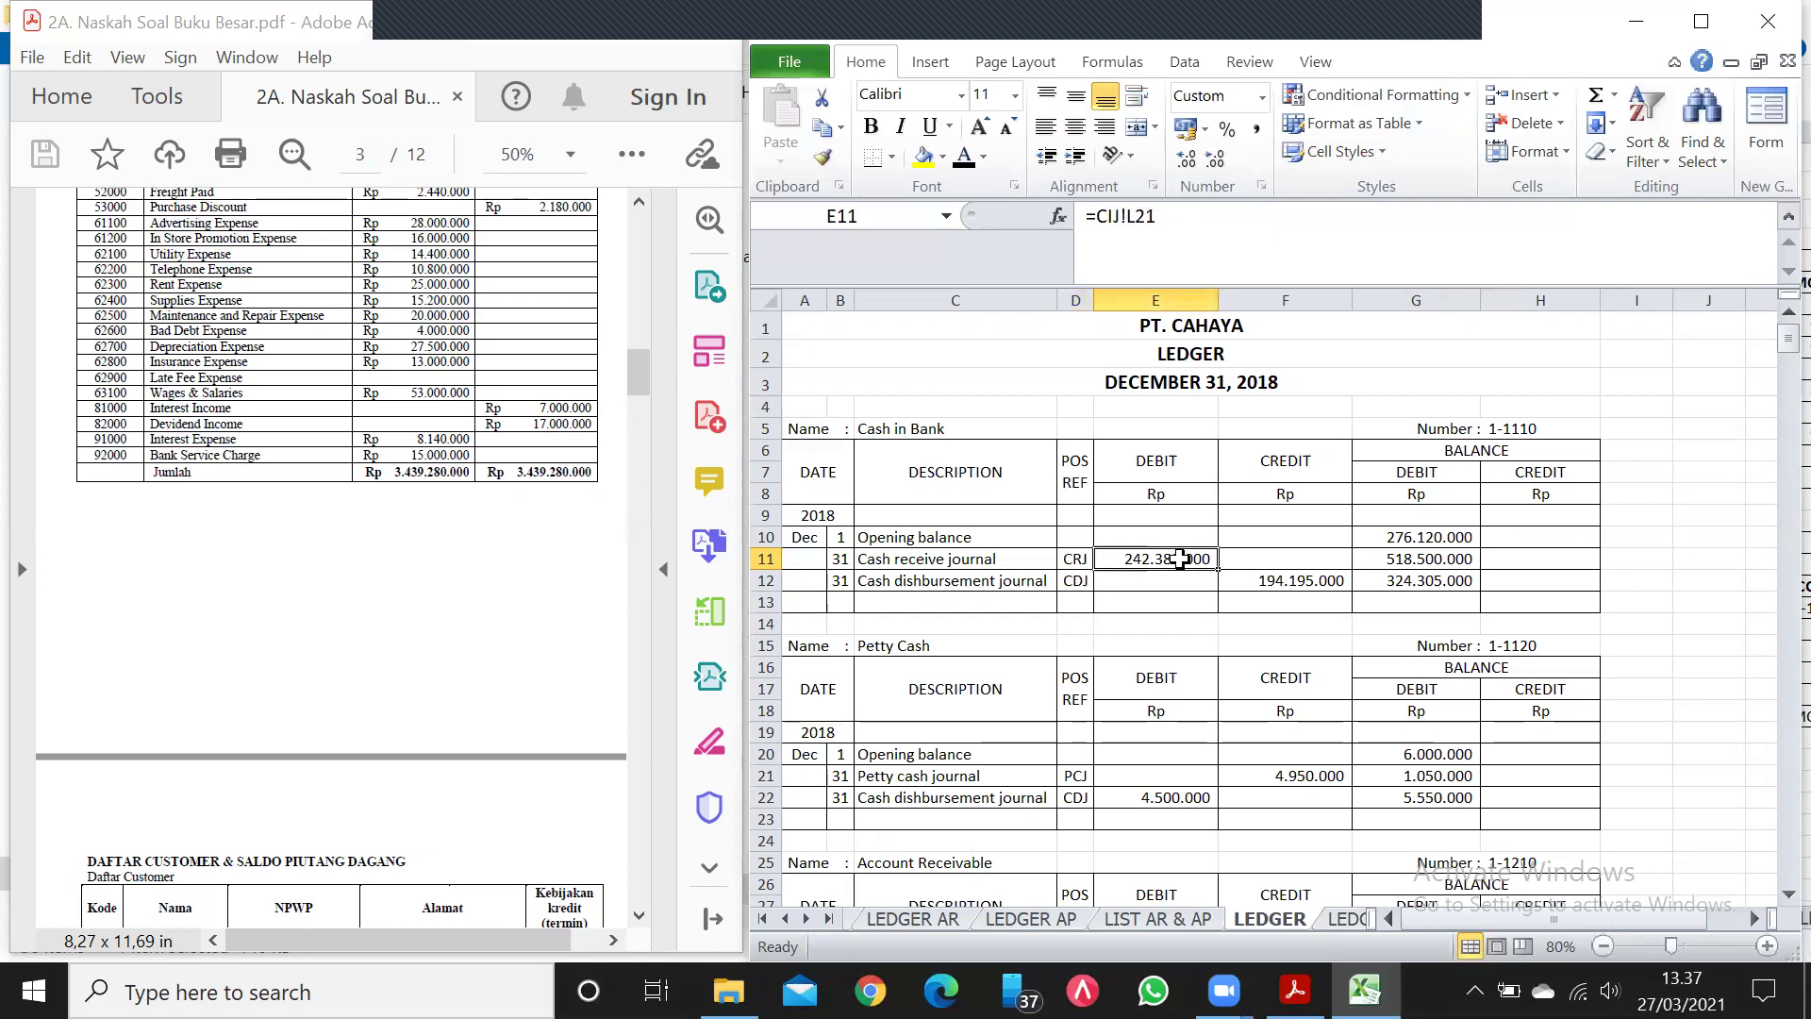
click(1393, 539)
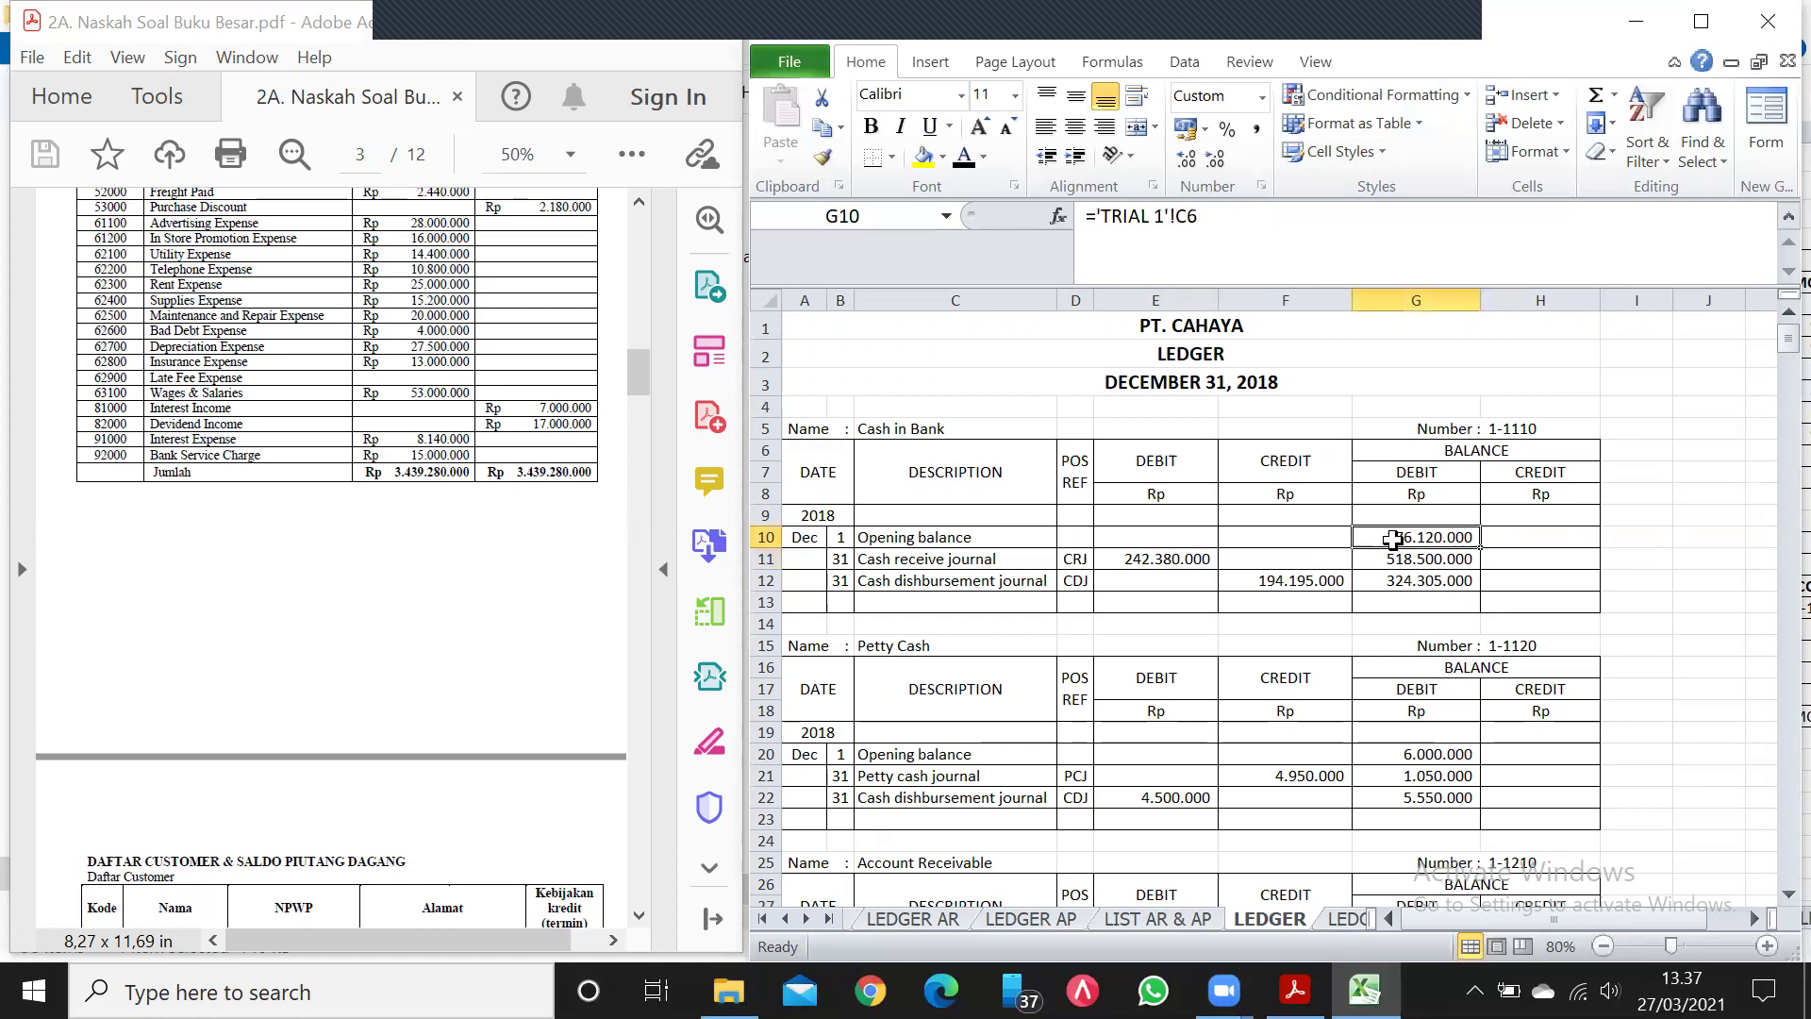
click(1175, 564)
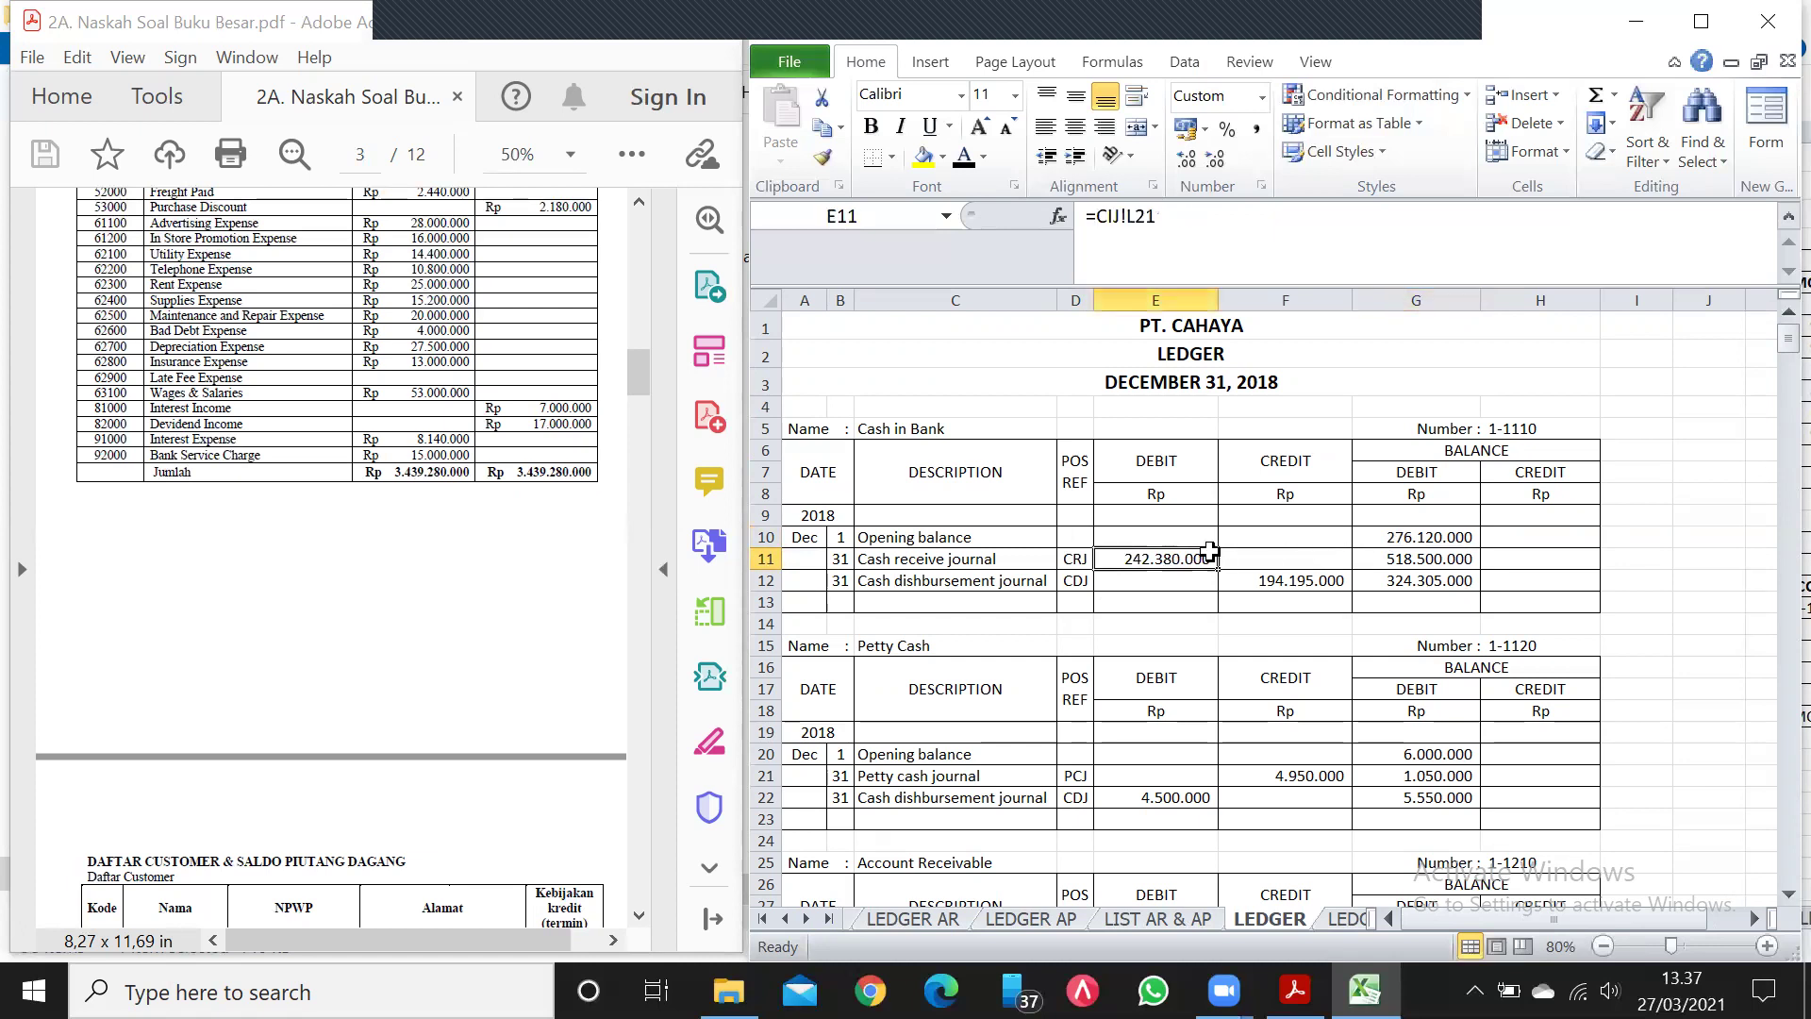
click(1377, 562)
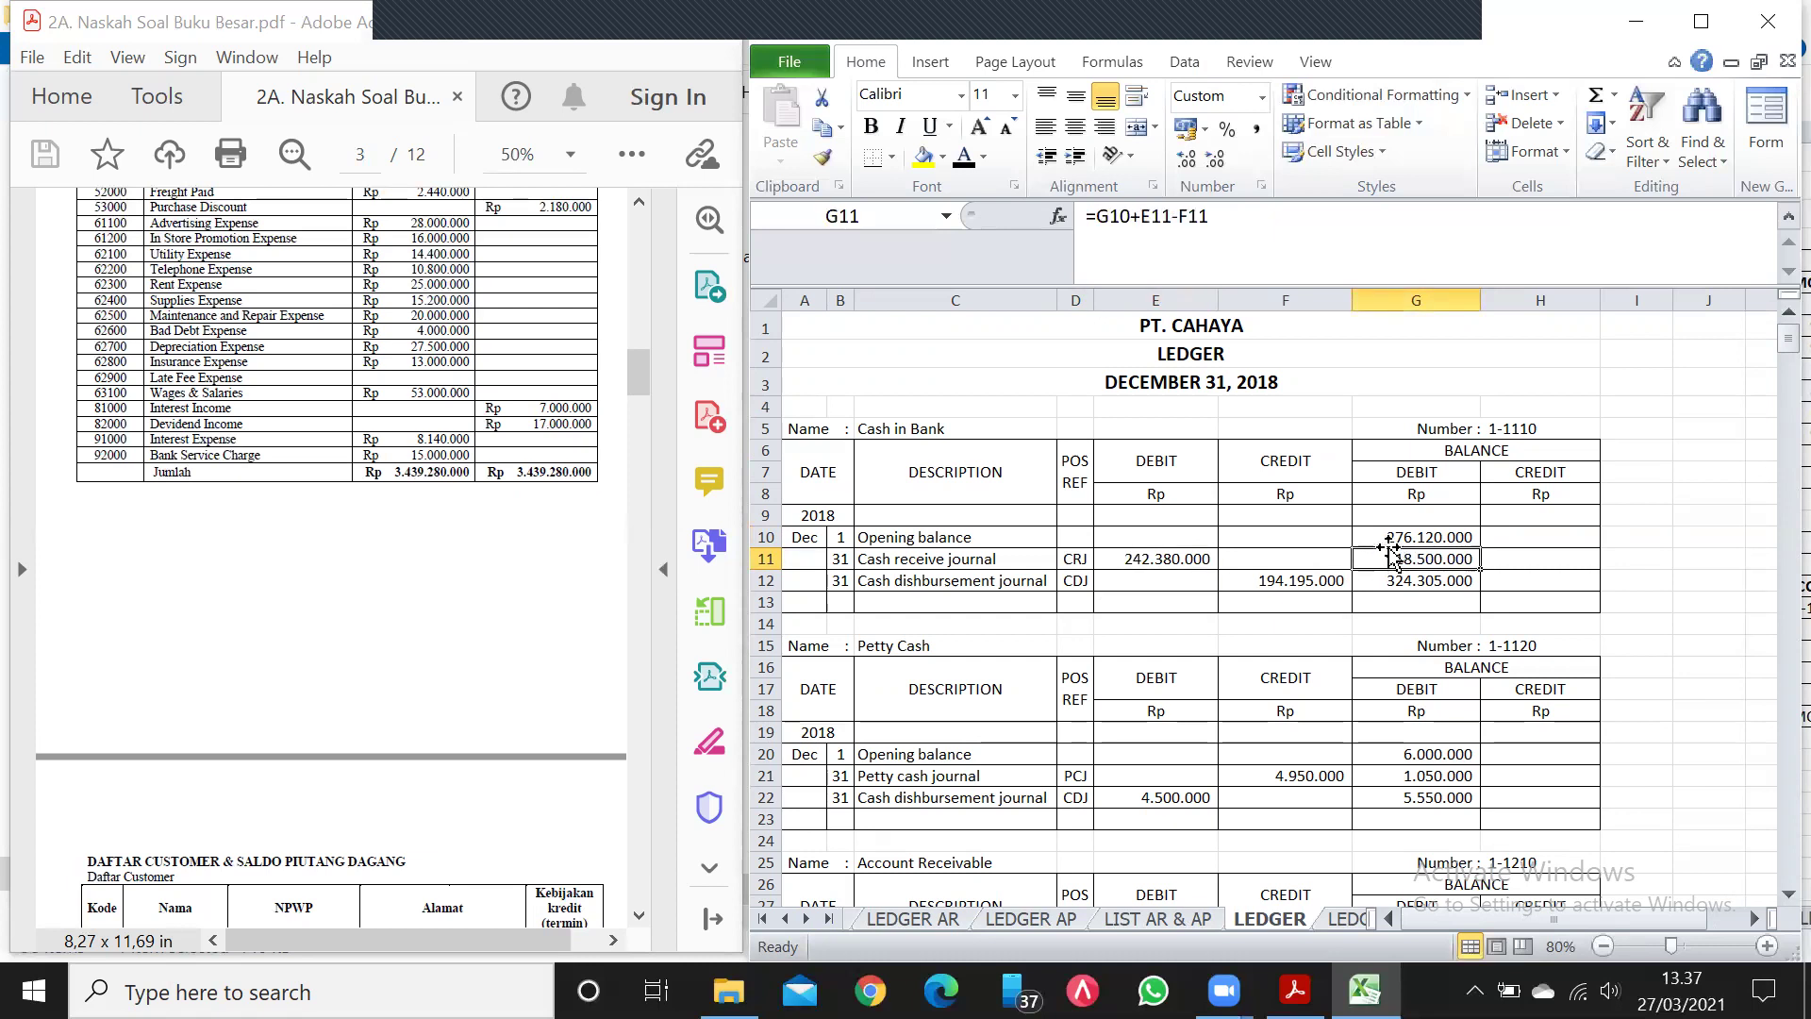
click(1183, 564)
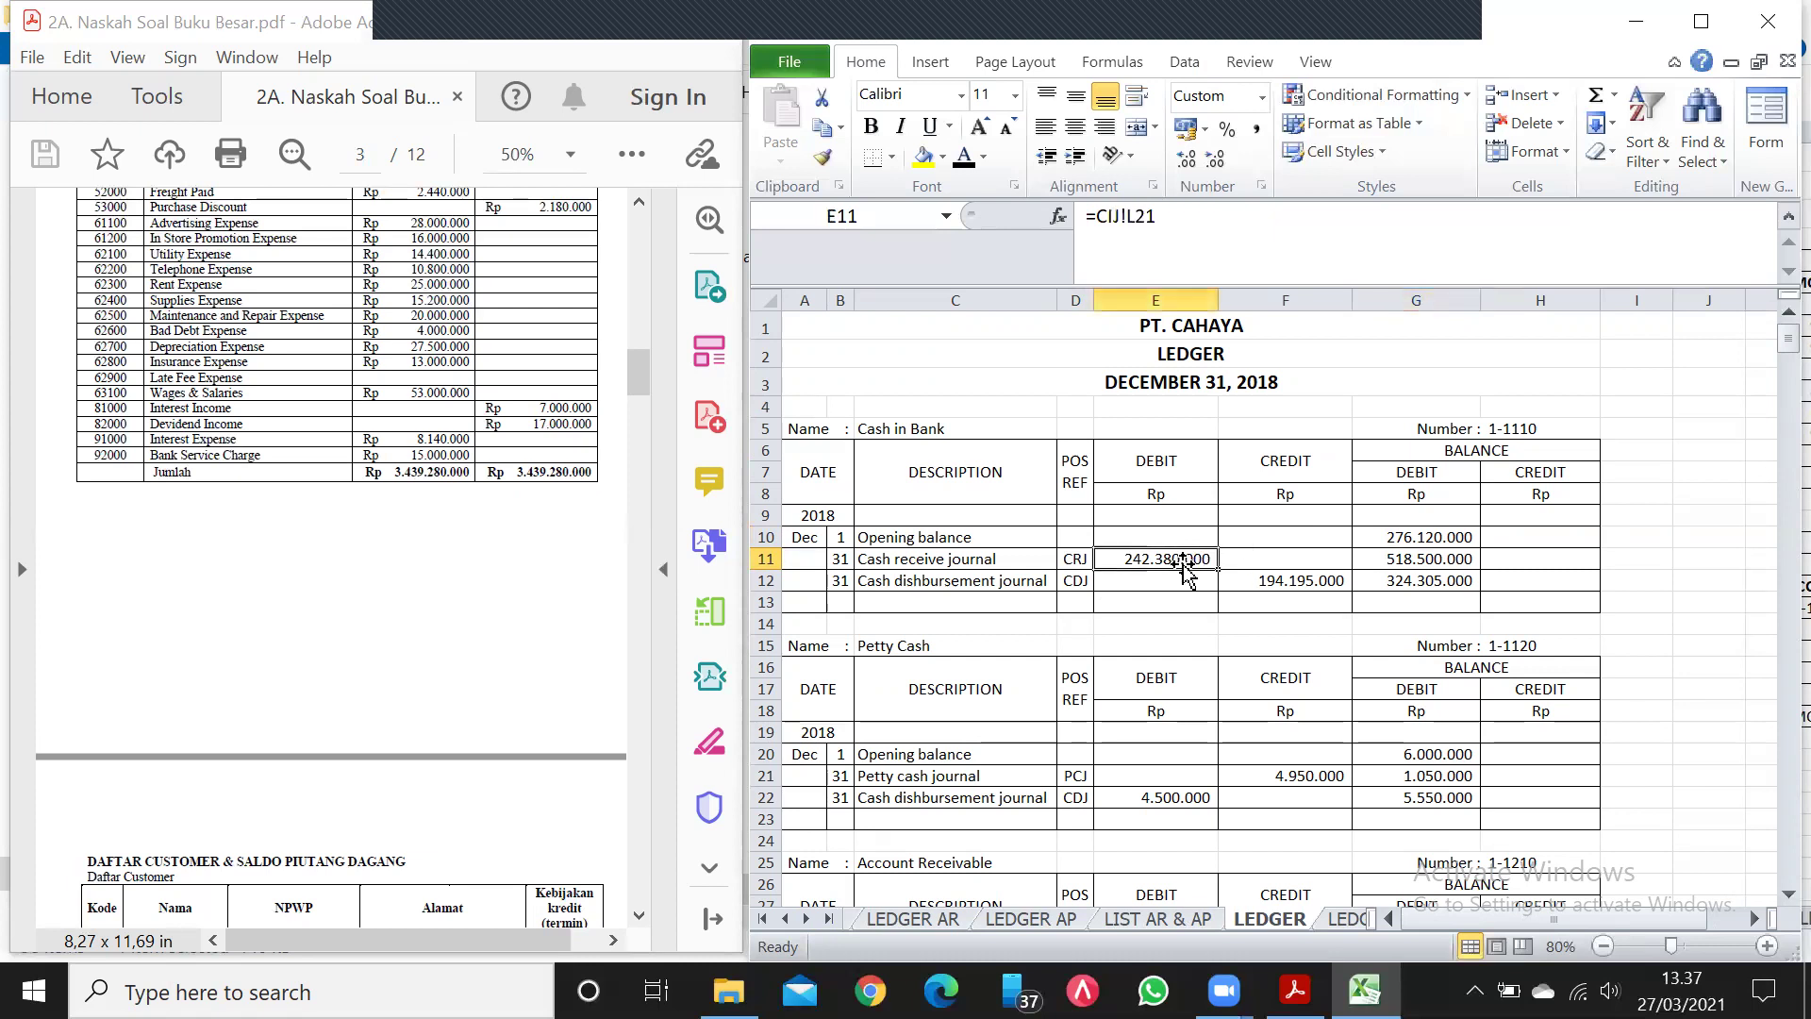
click(1382, 560)
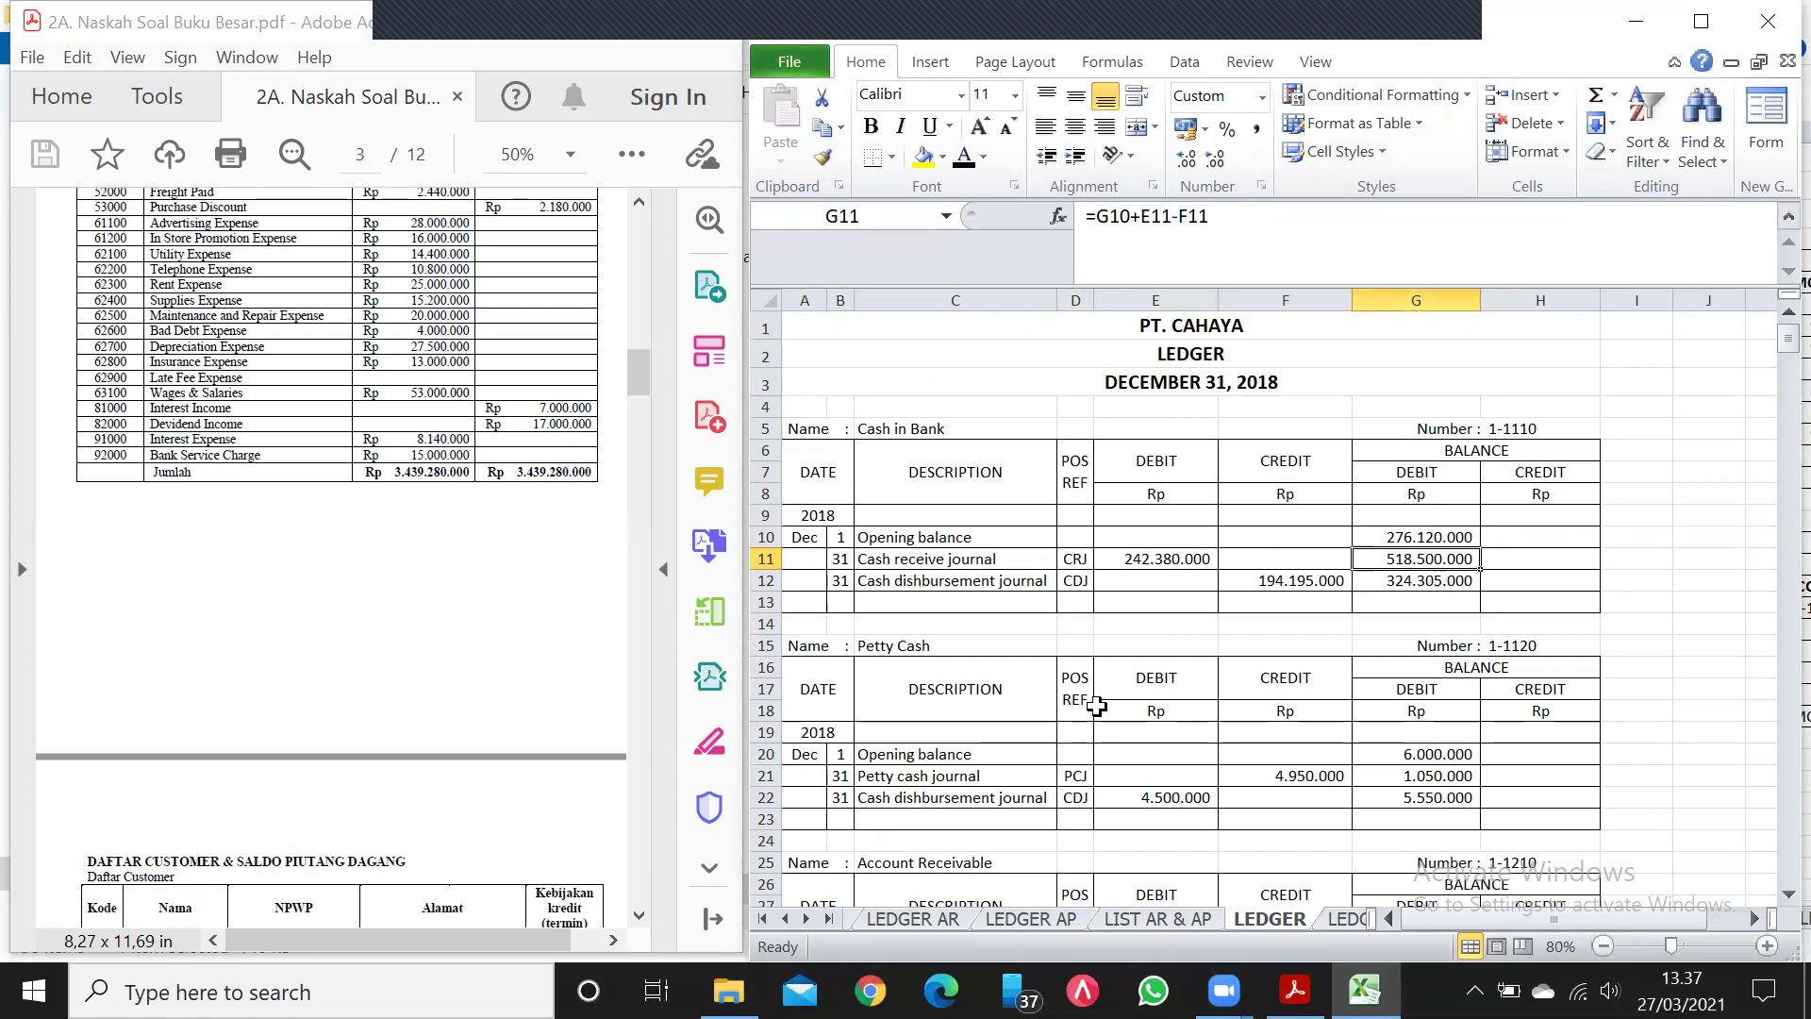
Reopen the CIJ sheet and locate account 1-3302 on the debit side of its recapitulation.
click(787, 920)
click(787, 919)
click(787, 920)
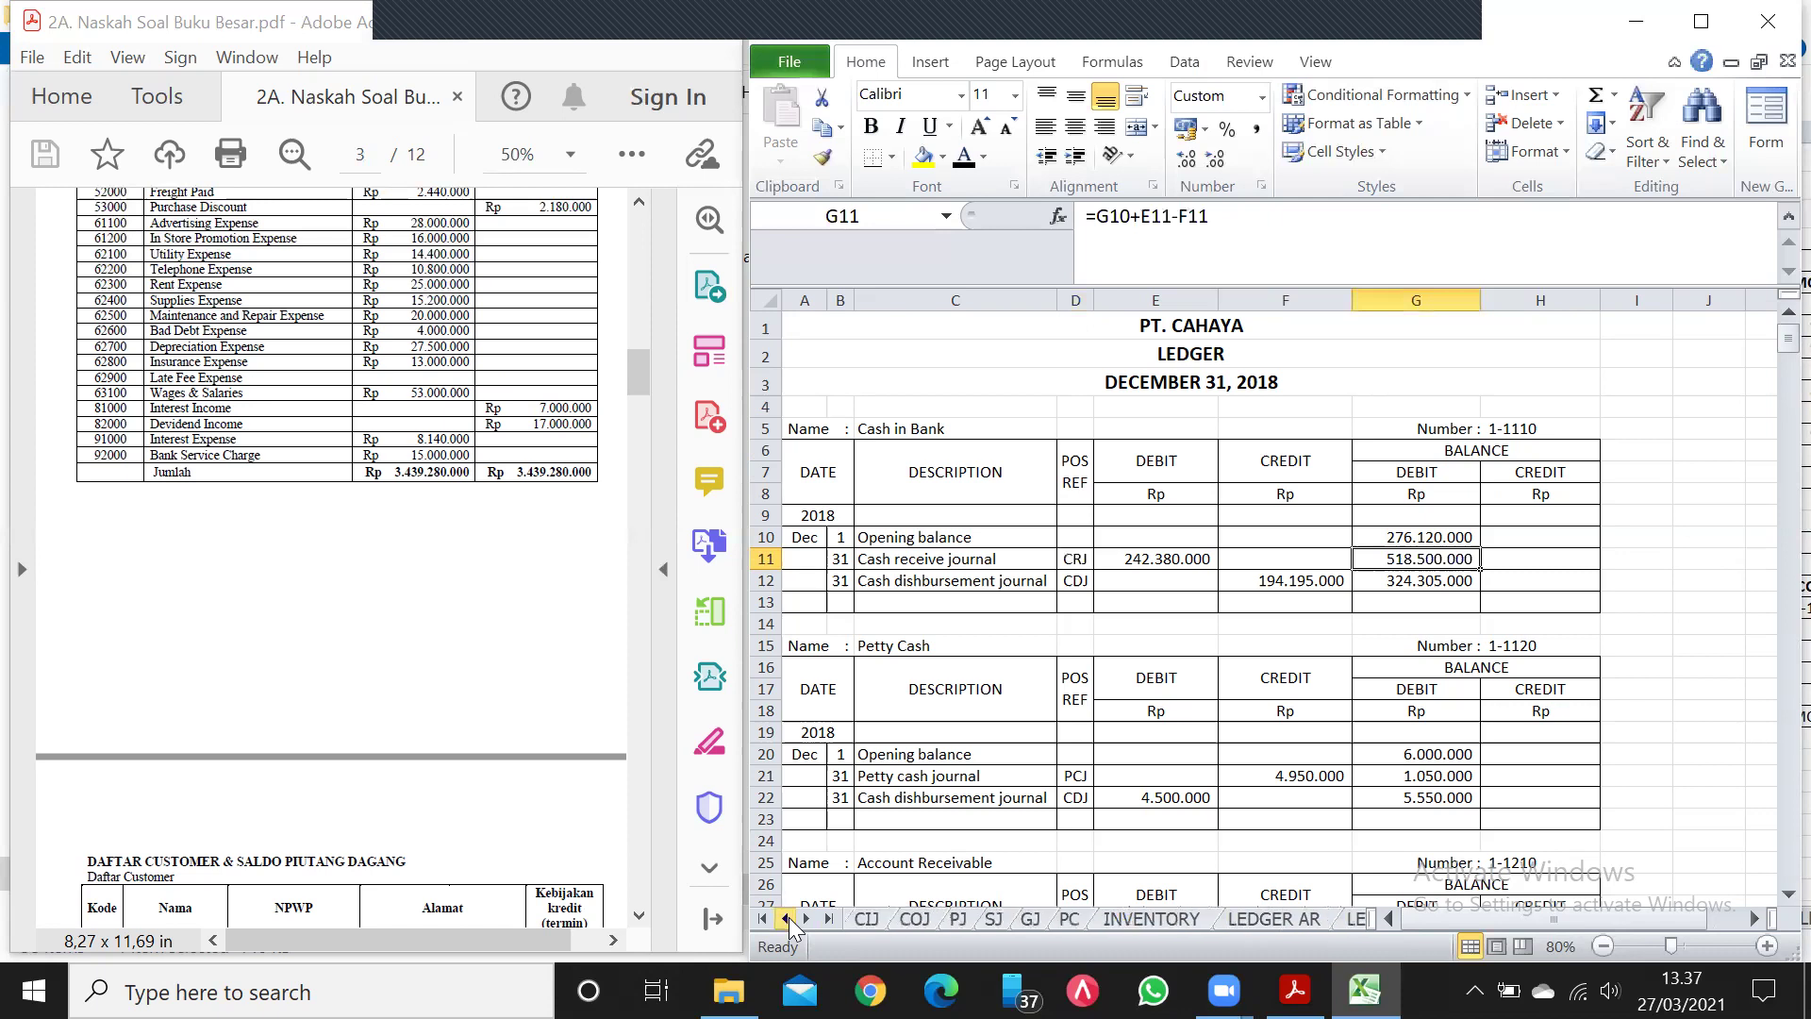
click(863, 918)
click(1343, 750)
Find the Vehicle accumulated depr. ledger, number 1-3302, in the LEDGER sheet to see its cash receipt journal posting.
click(806, 920)
click(805, 919)
click(806, 920)
click(805, 919)
click(805, 920)
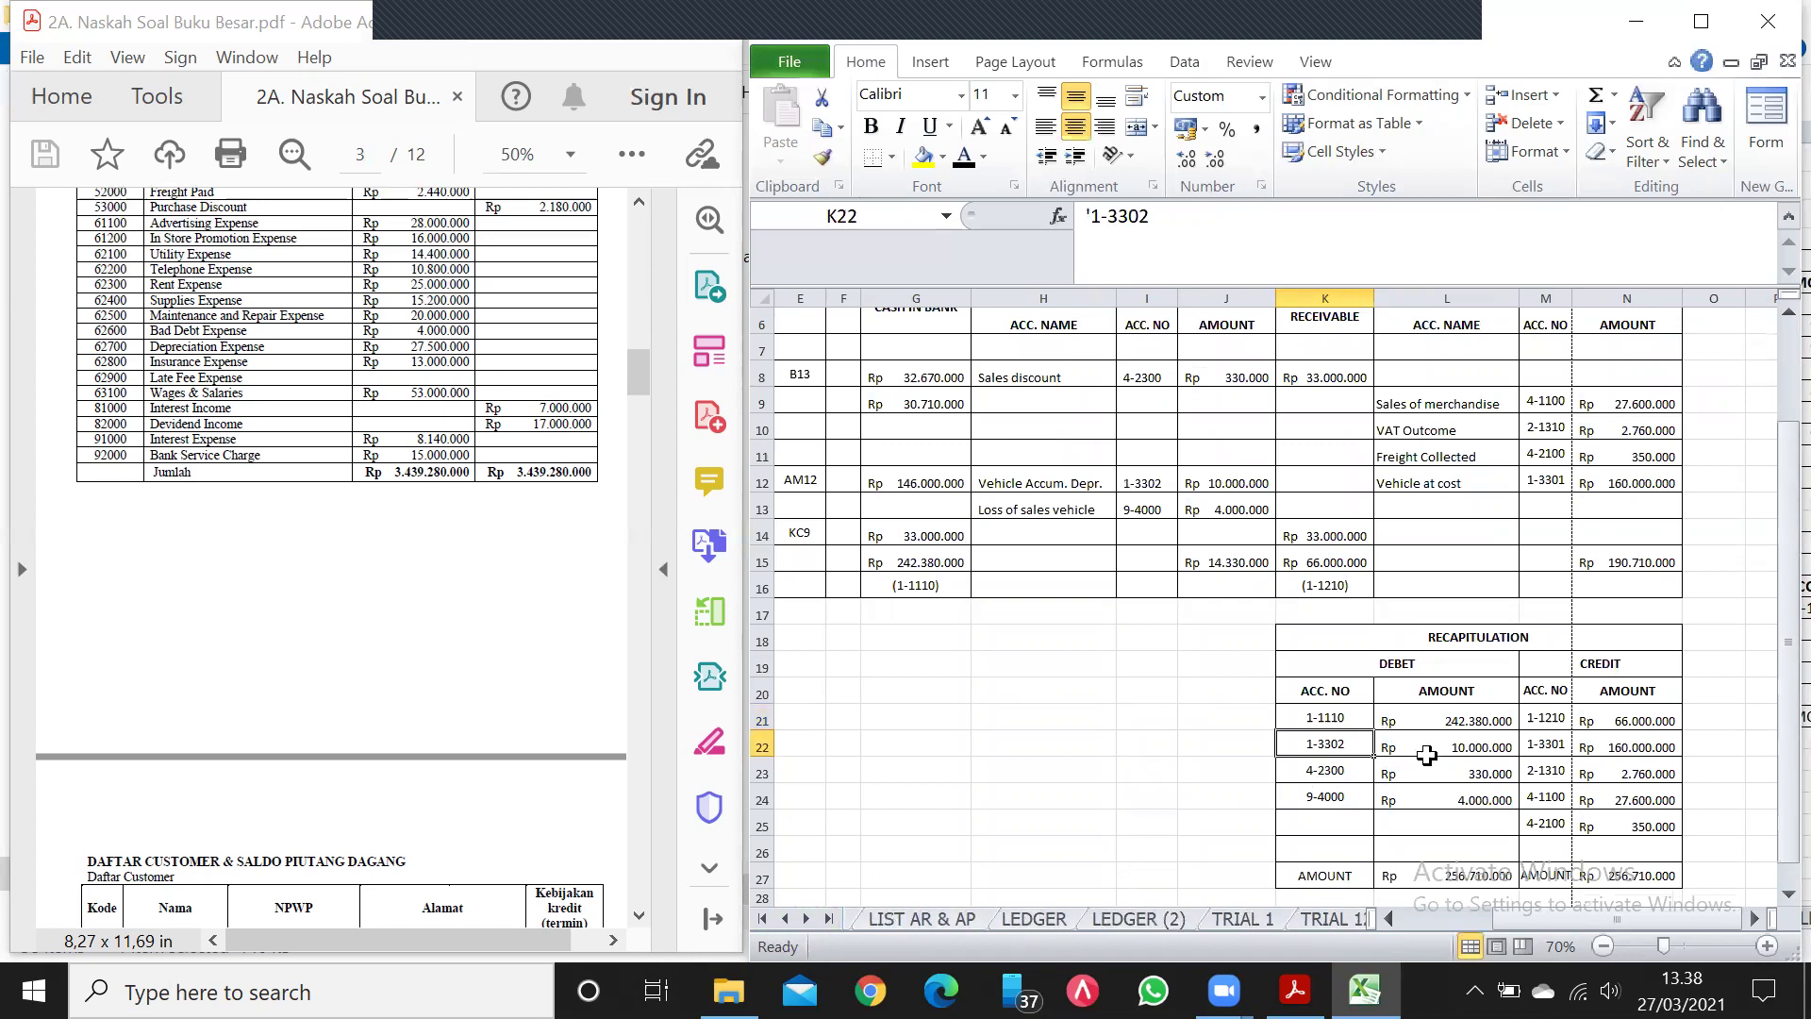
click(1025, 919)
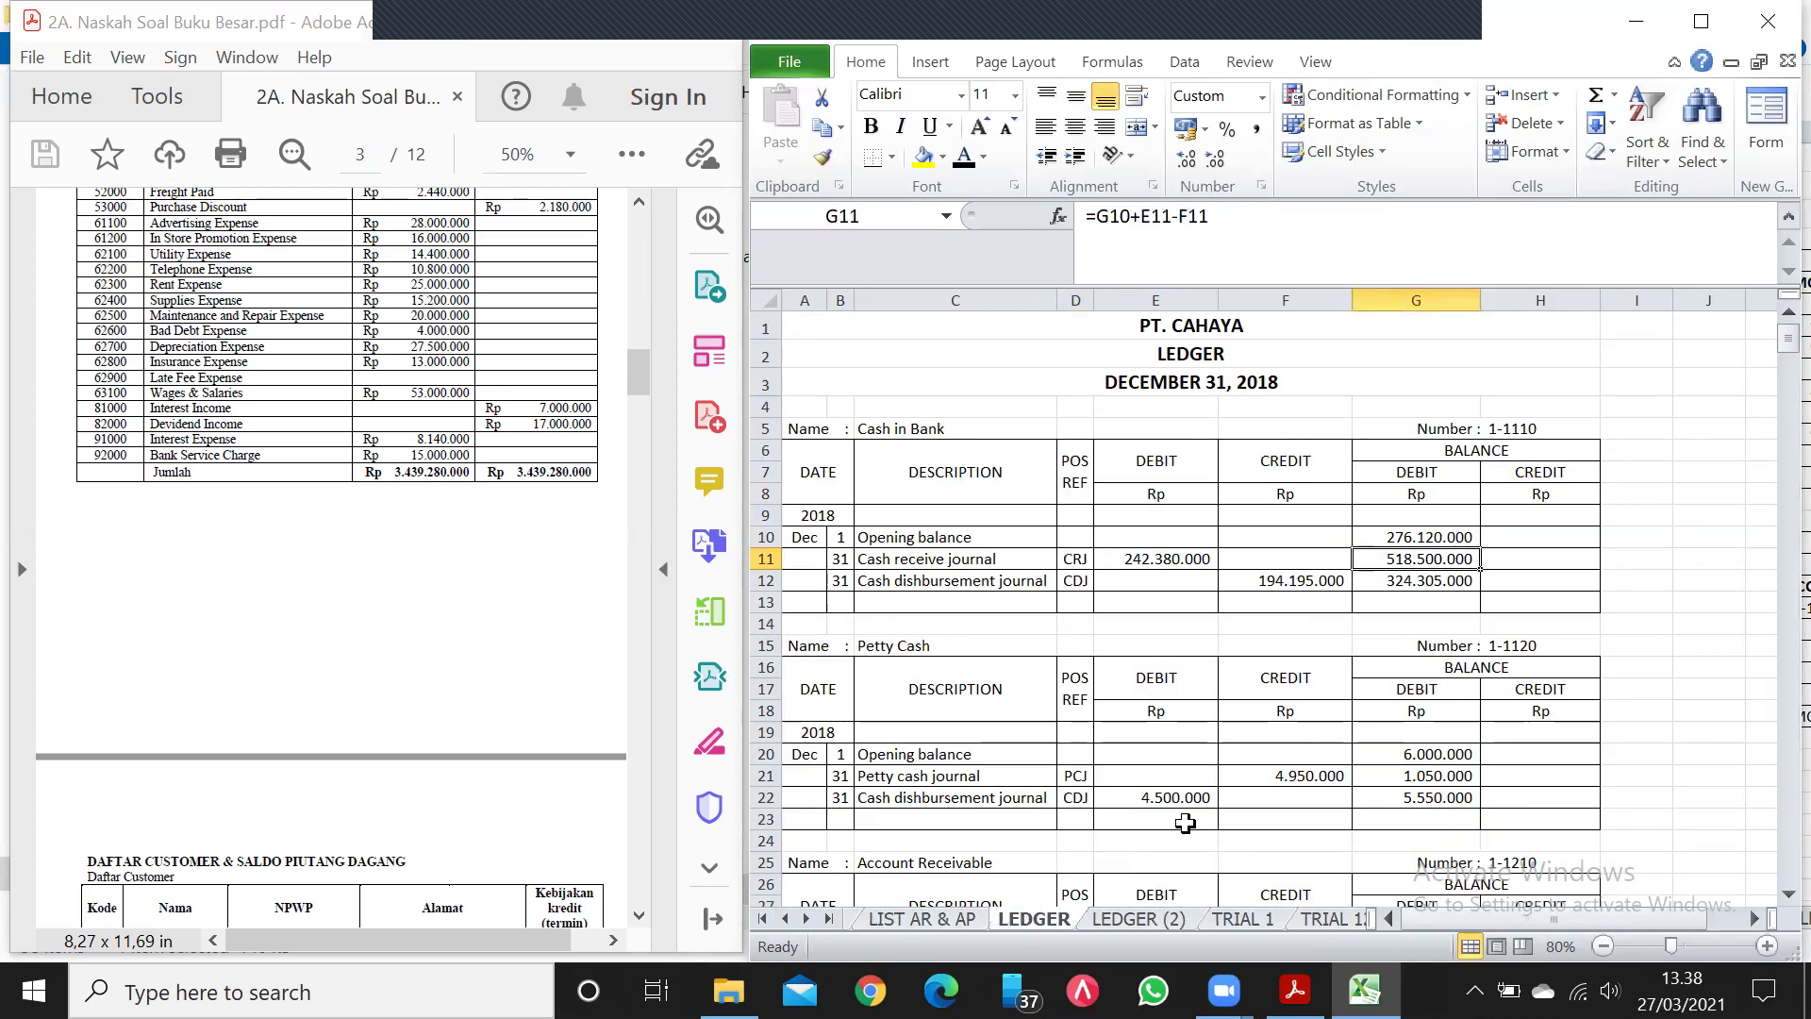
key(Page_Down)
key(Page_Down)
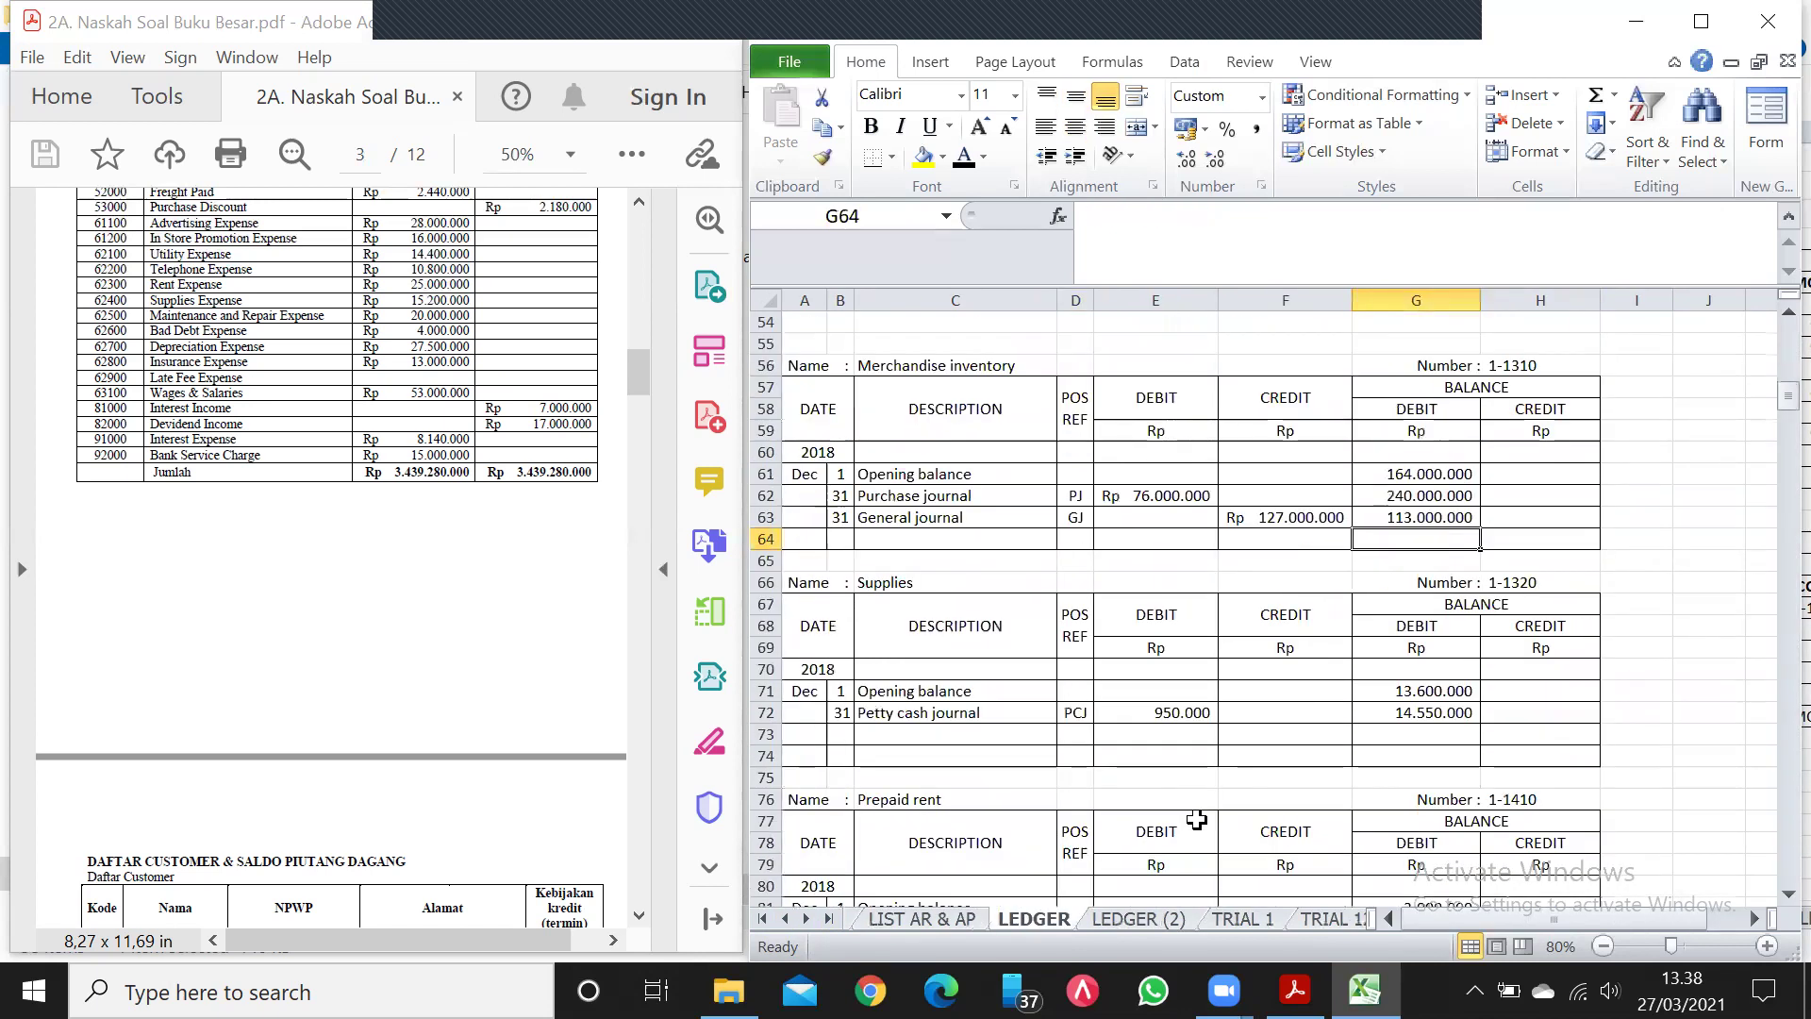
key(Page_Down)
key(Page_Down)
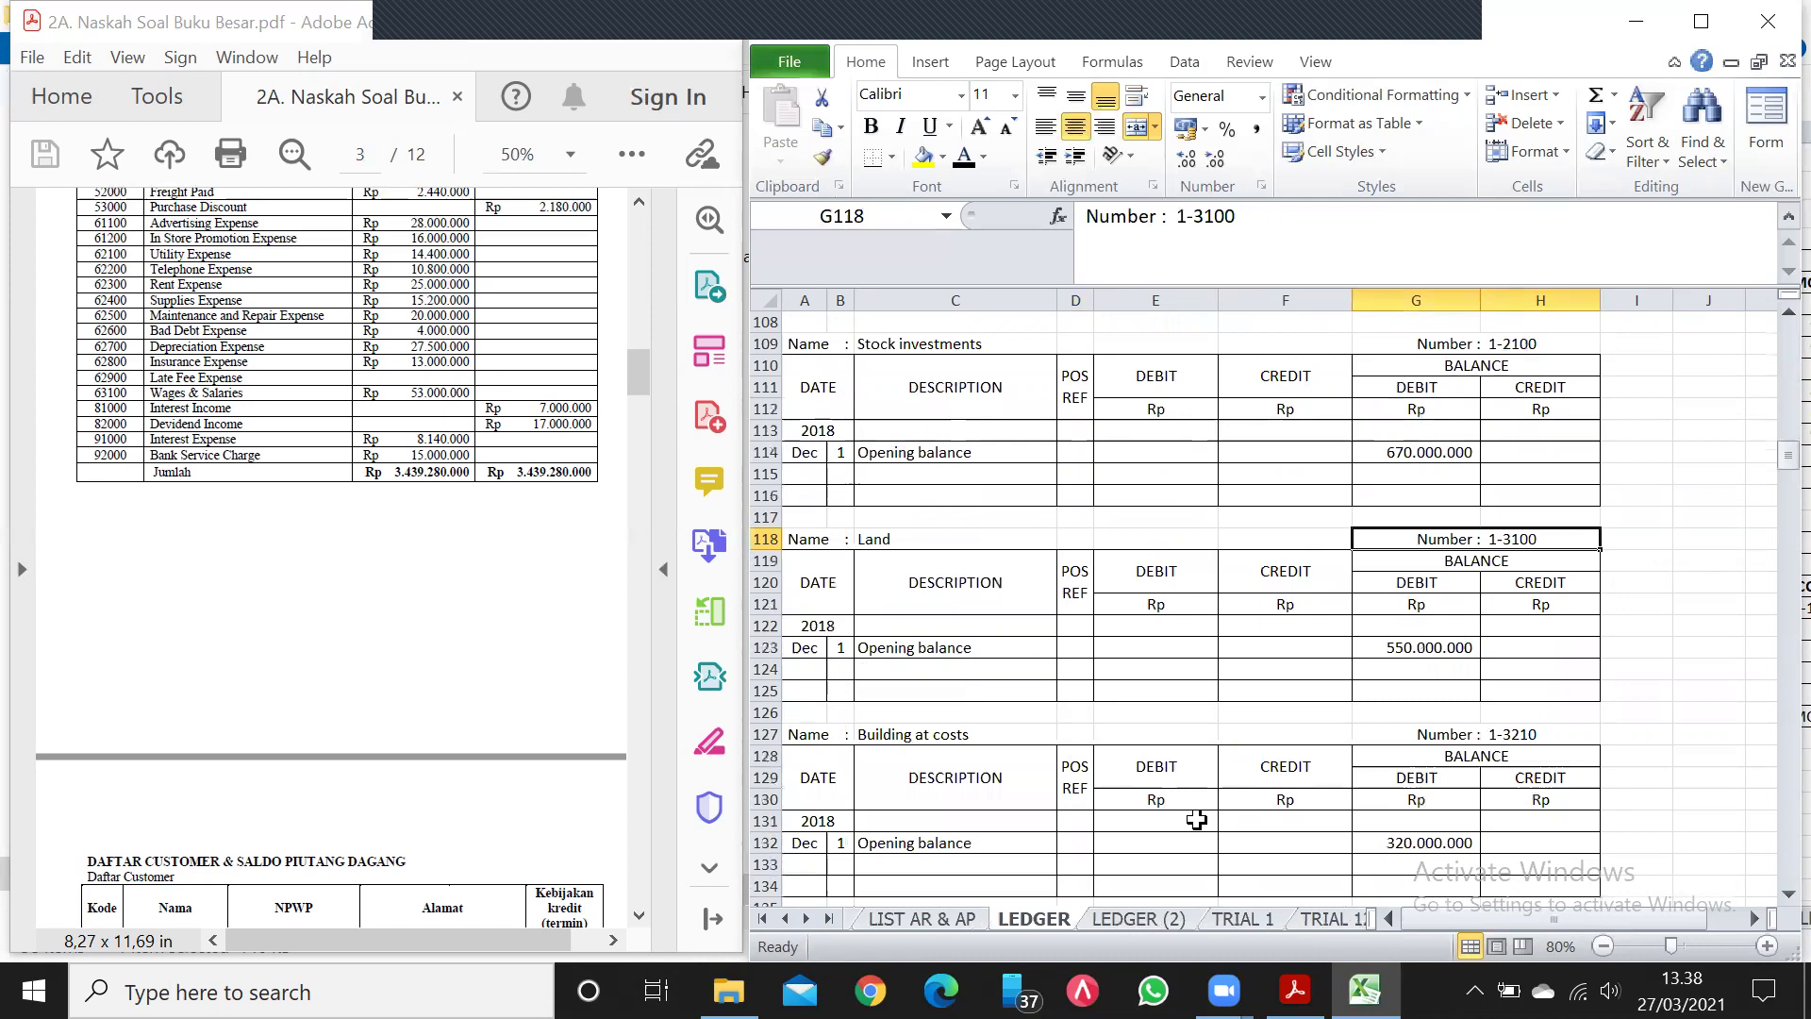
key(Page_Down)
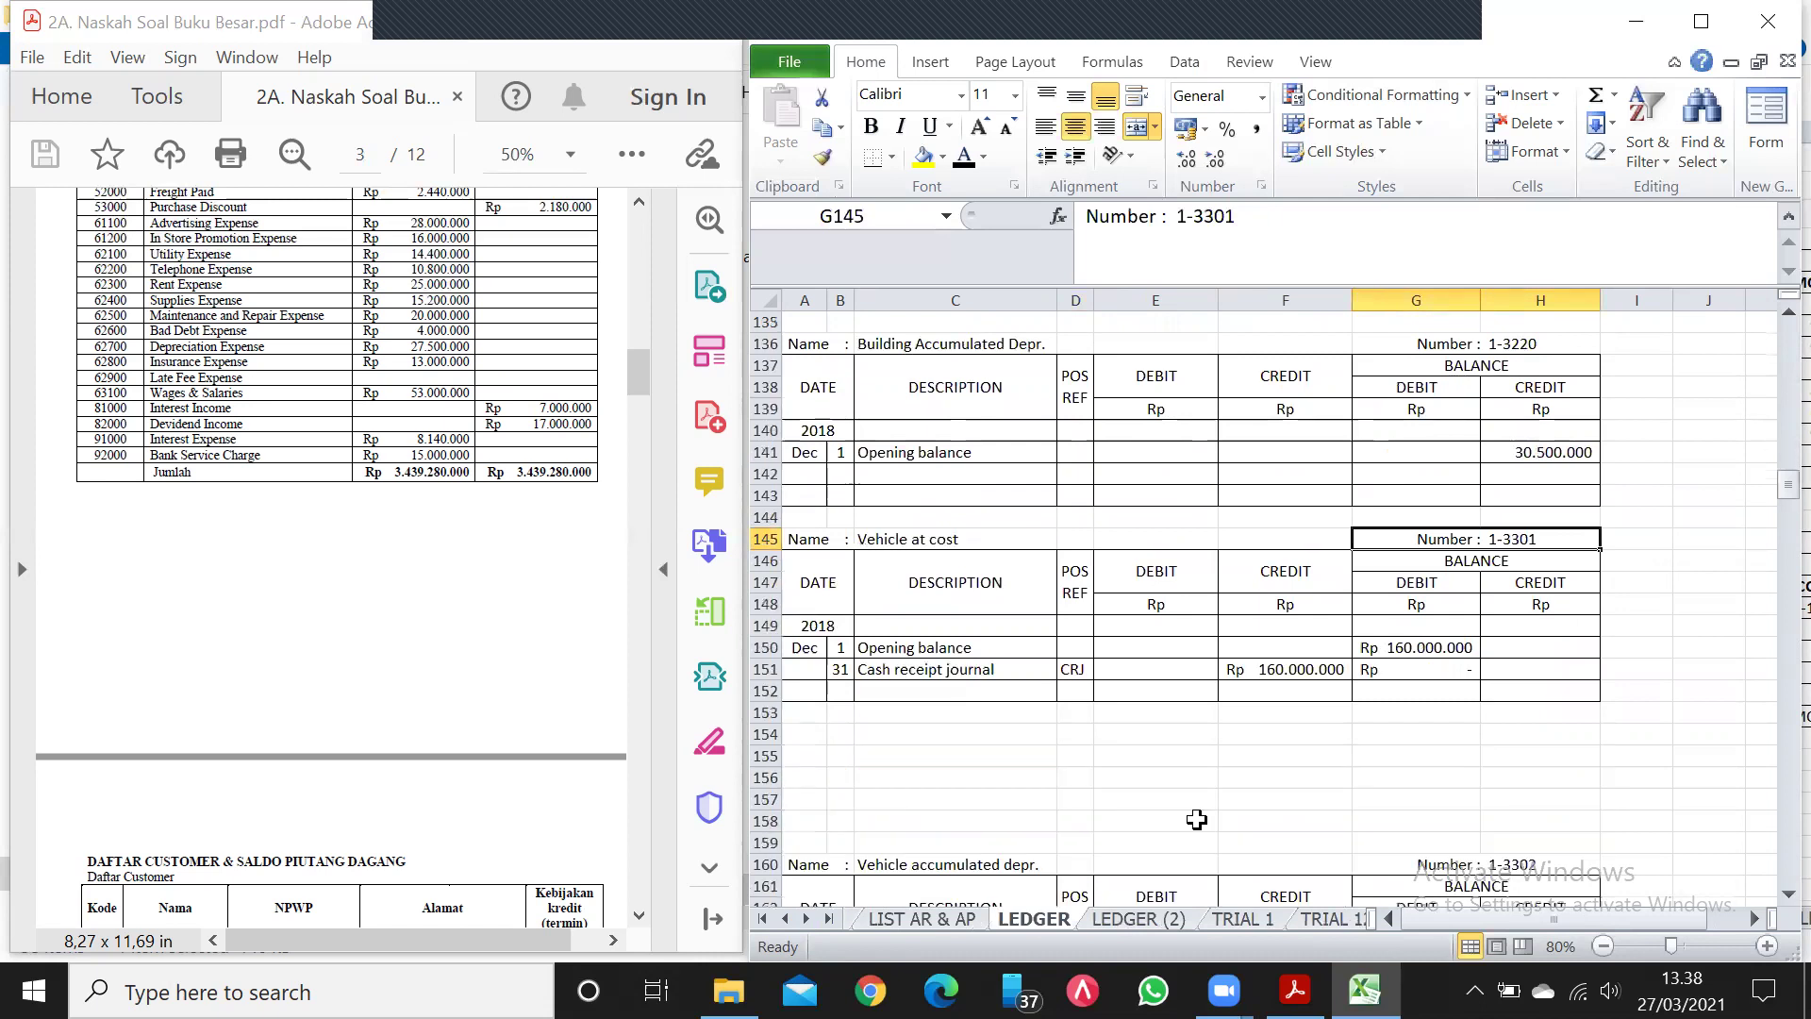
click(1195, 820)
key(Down)
key(Down)
key(Down)
key(Down)
key(Down)
key(Down)
key(Down)
key(Down)
key(Down)
key(Down)
key(Down)
key(Down)
key(Down)
key(Down)
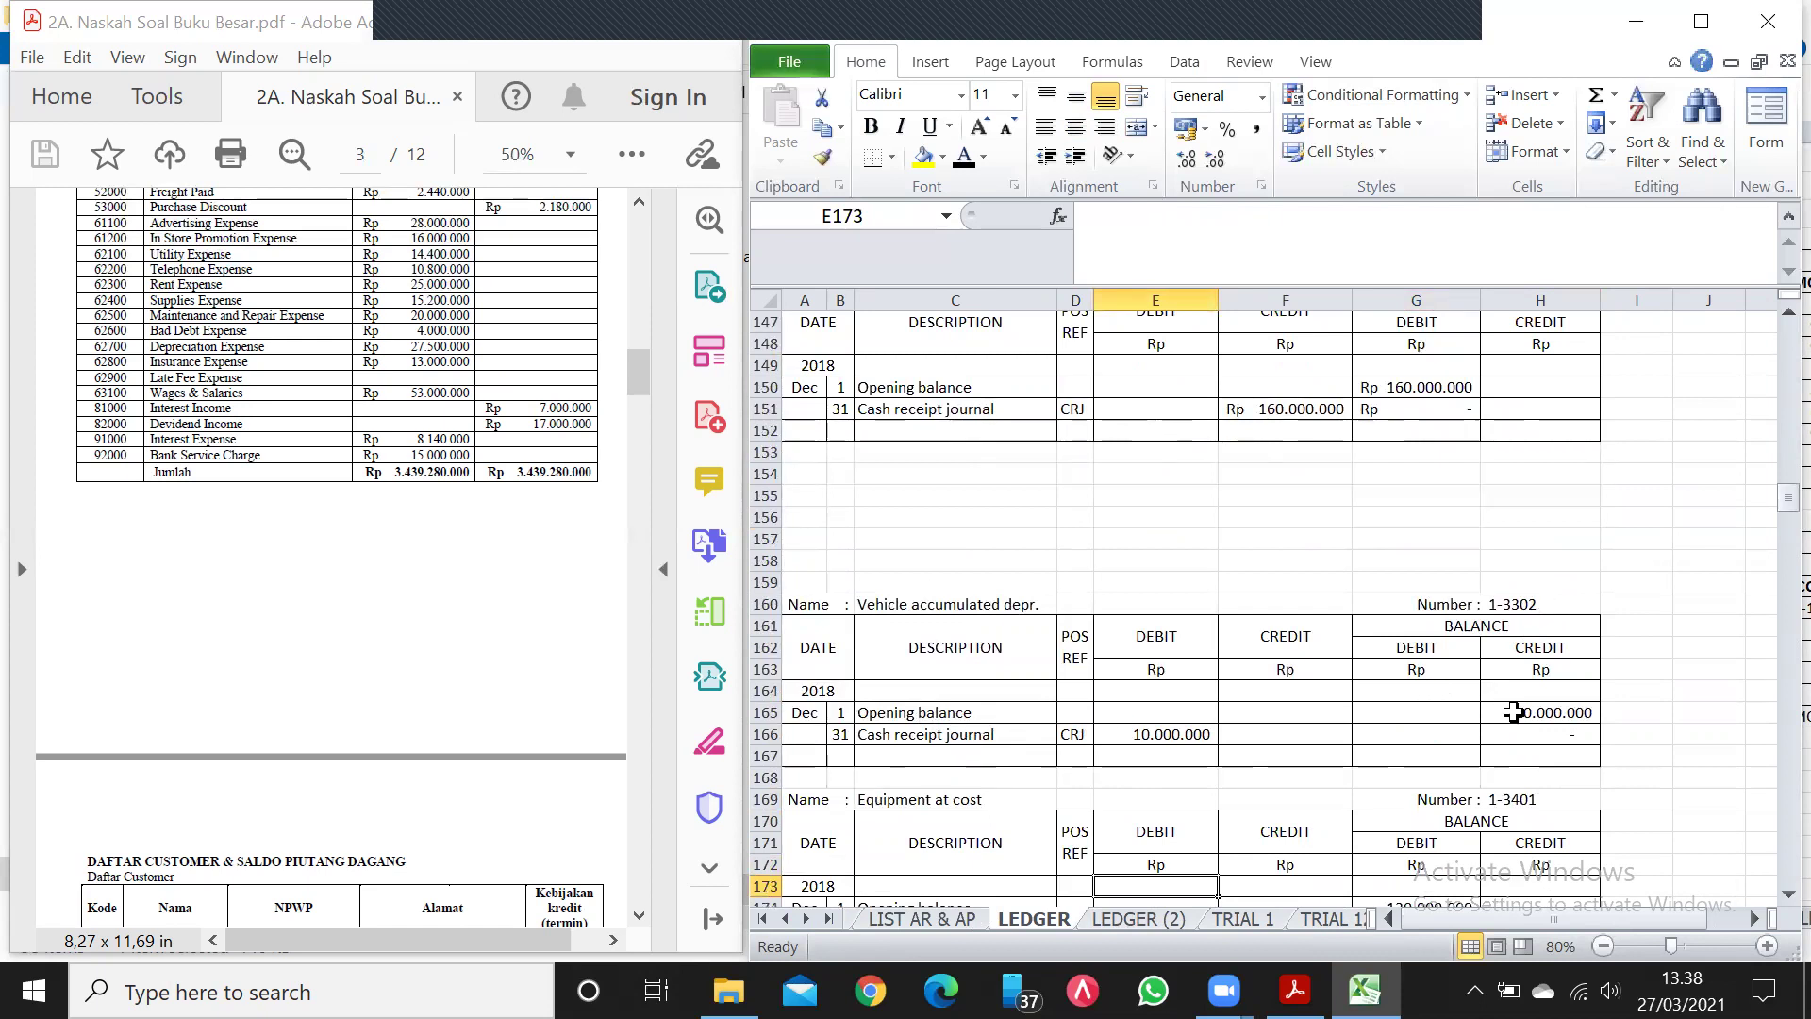
Check the day, description, posting reference and debit amount of Vehicle accumulated depr.'s cash receipt journal entry.
click(841, 731)
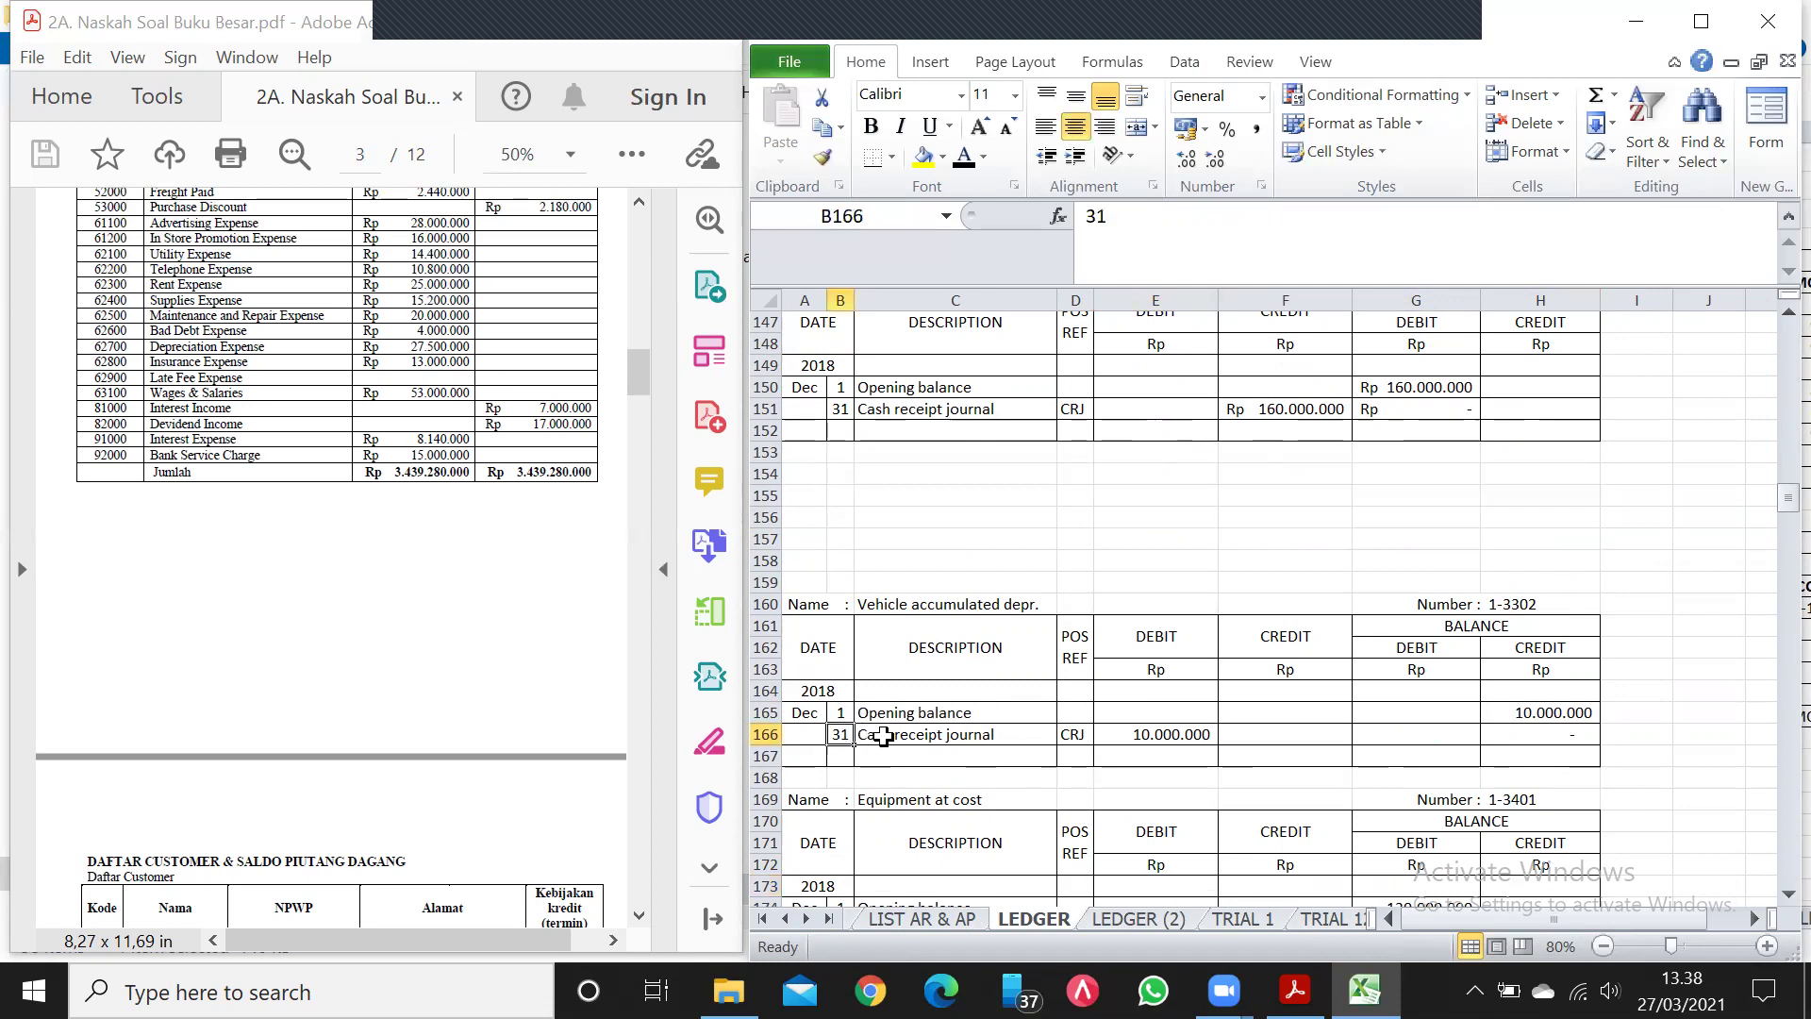
click(882, 736)
click(1082, 735)
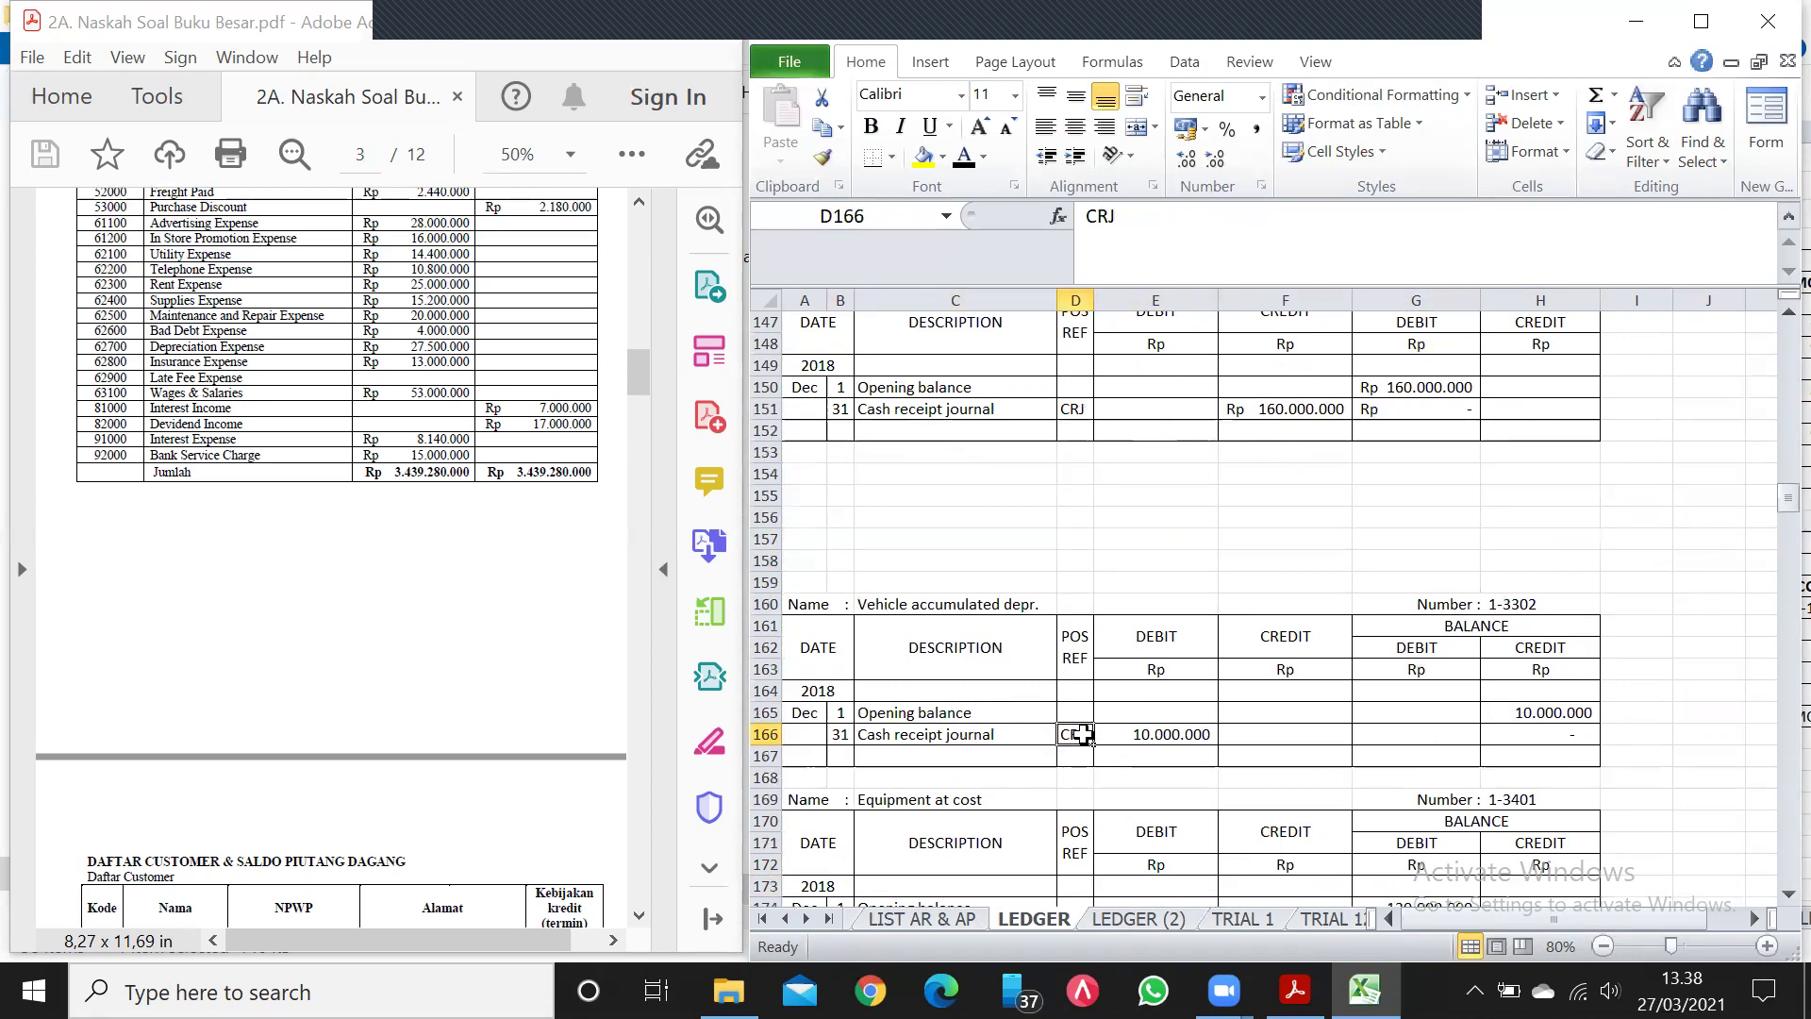
click(1147, 739)
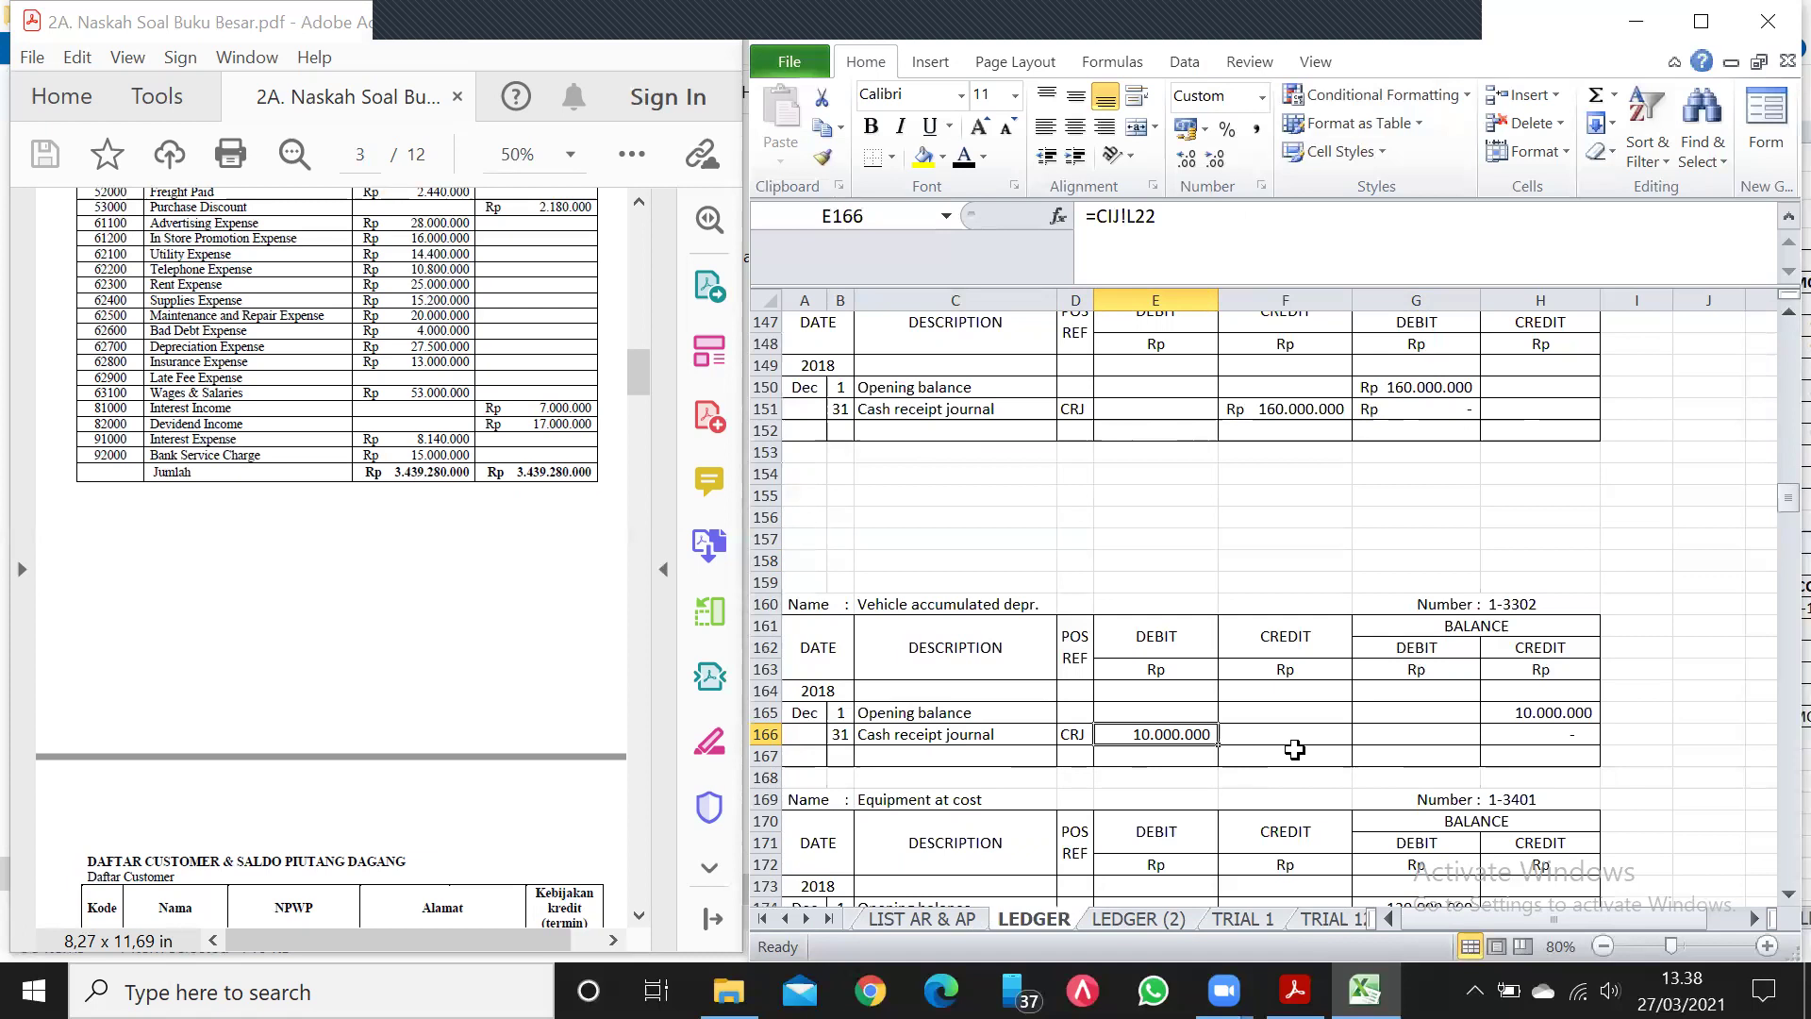
Trace how Vehicle accumulated depr.'s new credit balance subtracts the cash receipt journal debit from the opening balance.
click(1522, 707)
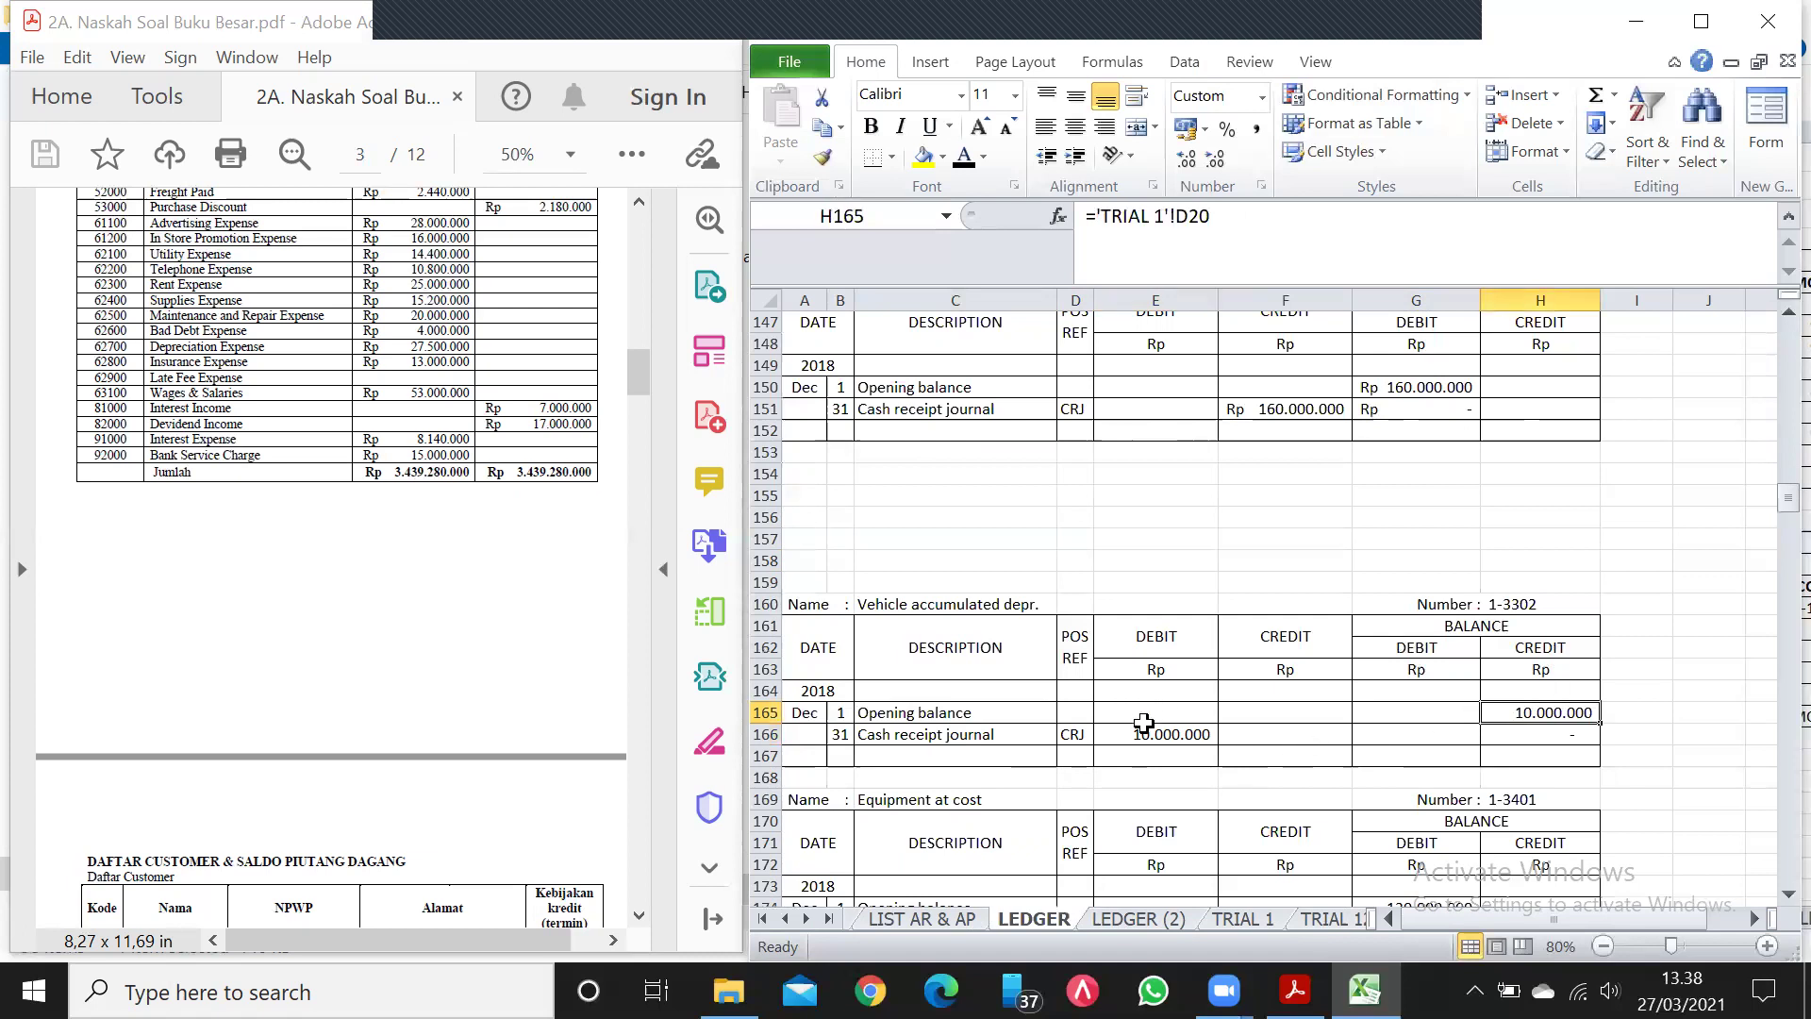
click(1182, 737)
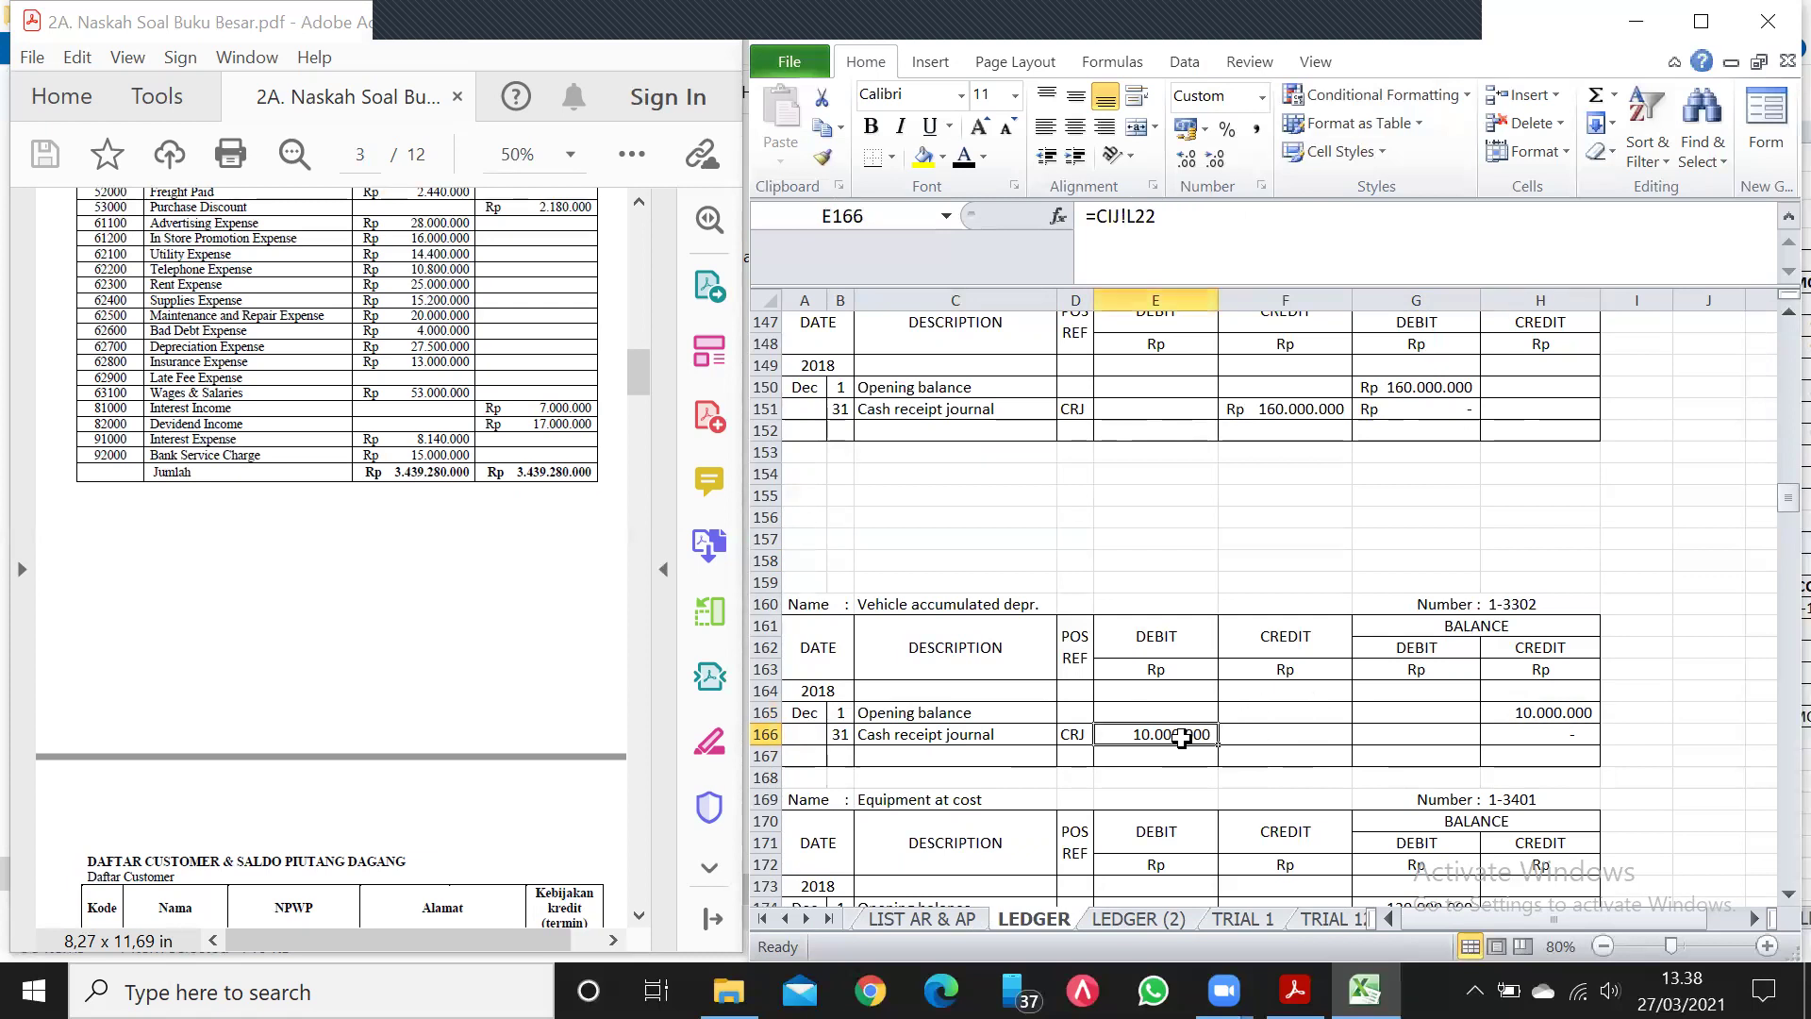
click(1543, 734)
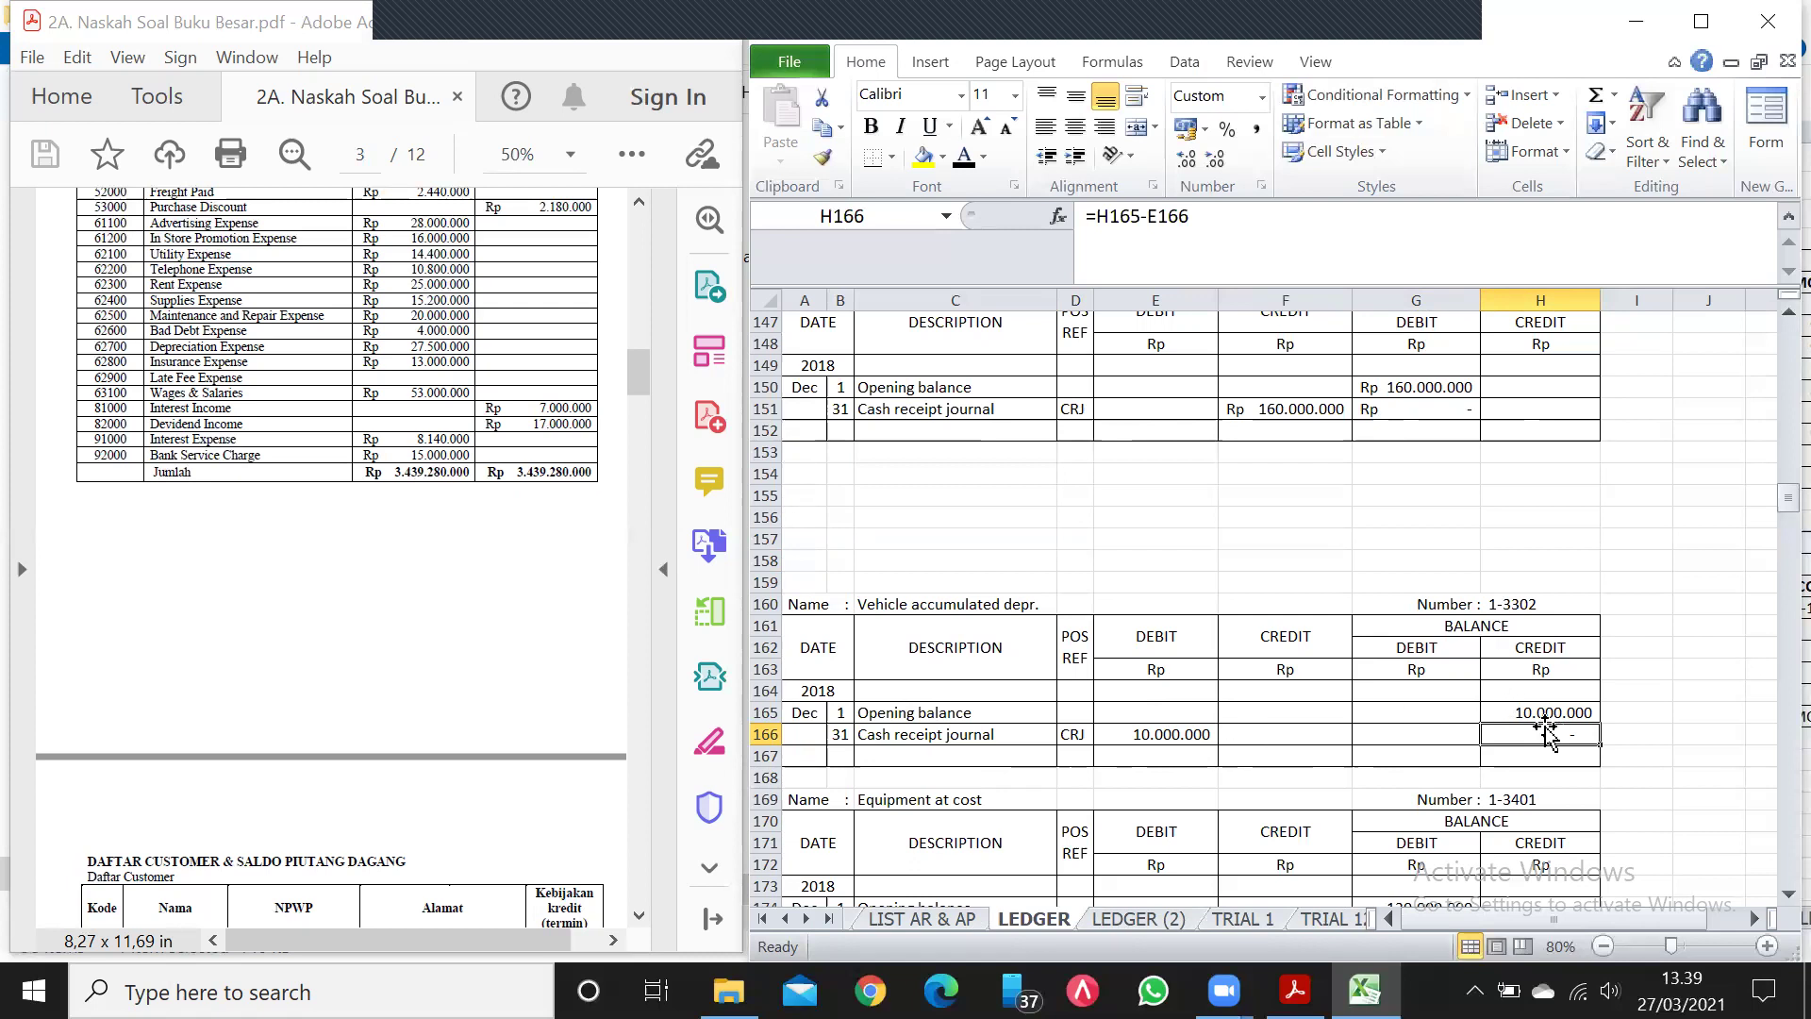
Reopen the CIJ sheet and locate account 4-2300 on the debit side of its recapitulation.
click(786, 917)
click(787, 917)
click(787, 917)
click(787, 917)
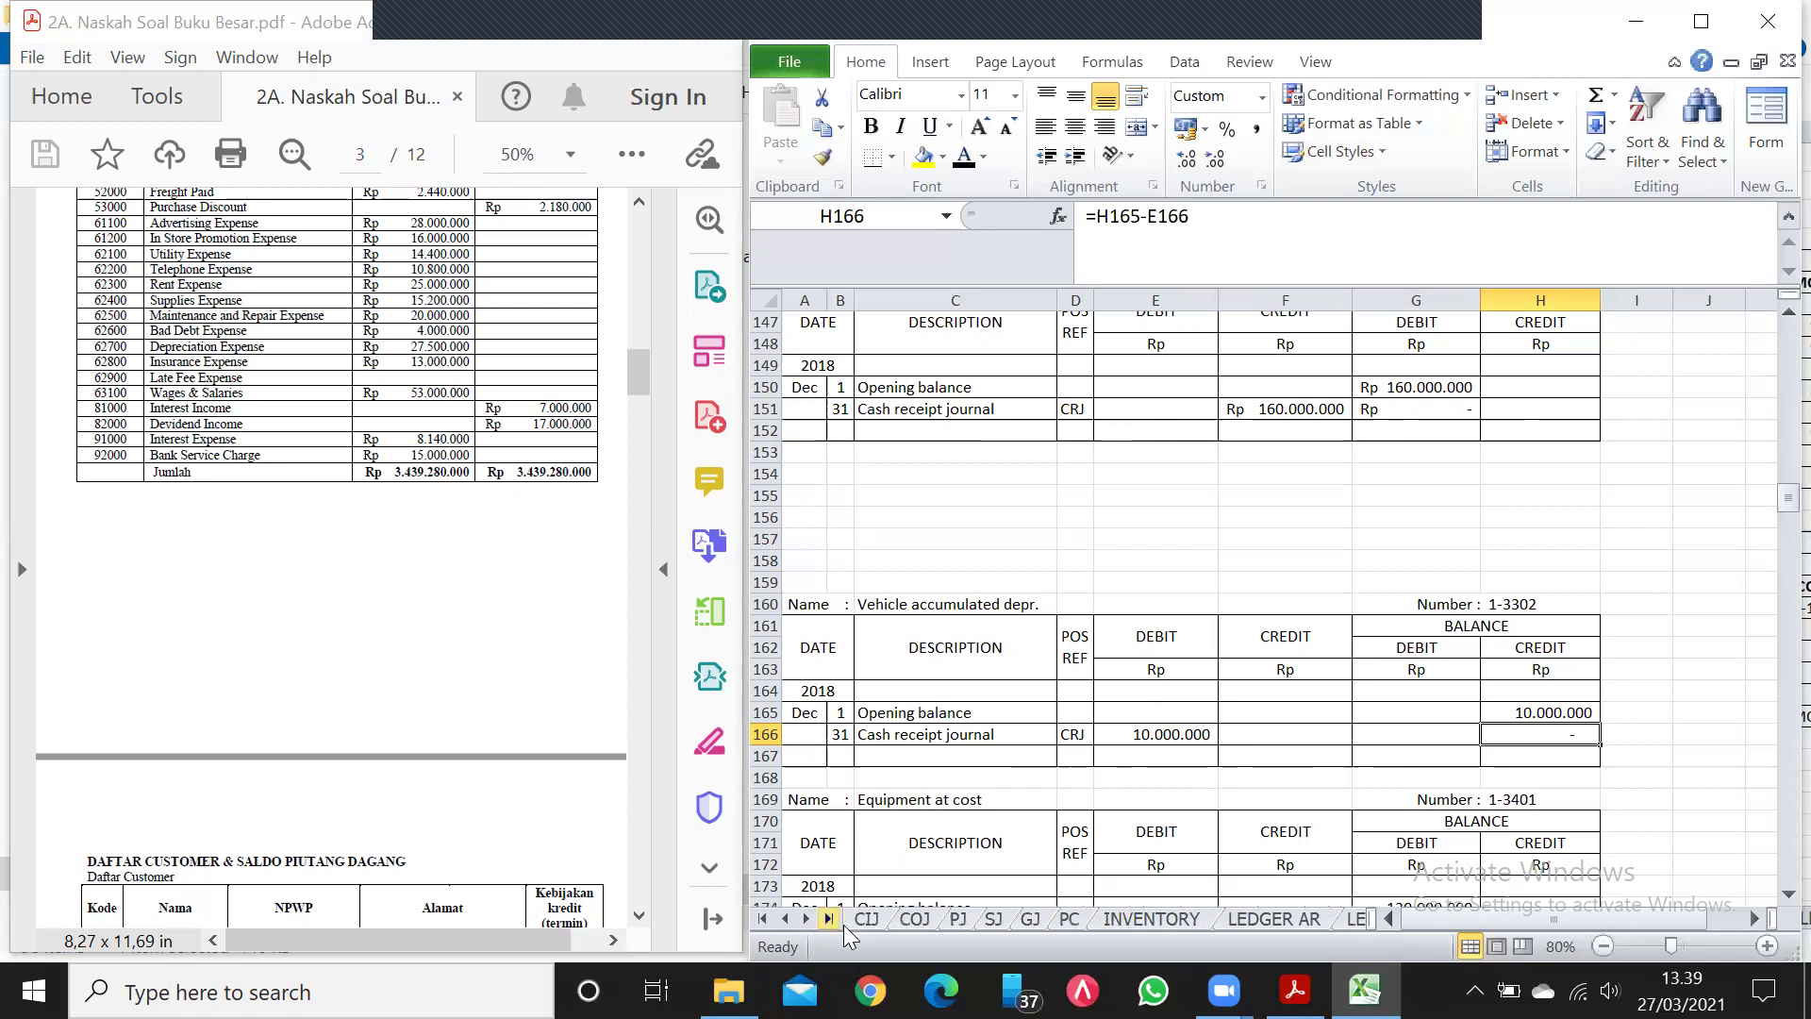
click(863, 920)
click(1310, 773)
Find the Sales discount ledger, number 4-2300, in the LEDGER sheet.
click(803, 918)
click(804, 919)
click(803, 919)
click(803, 919)
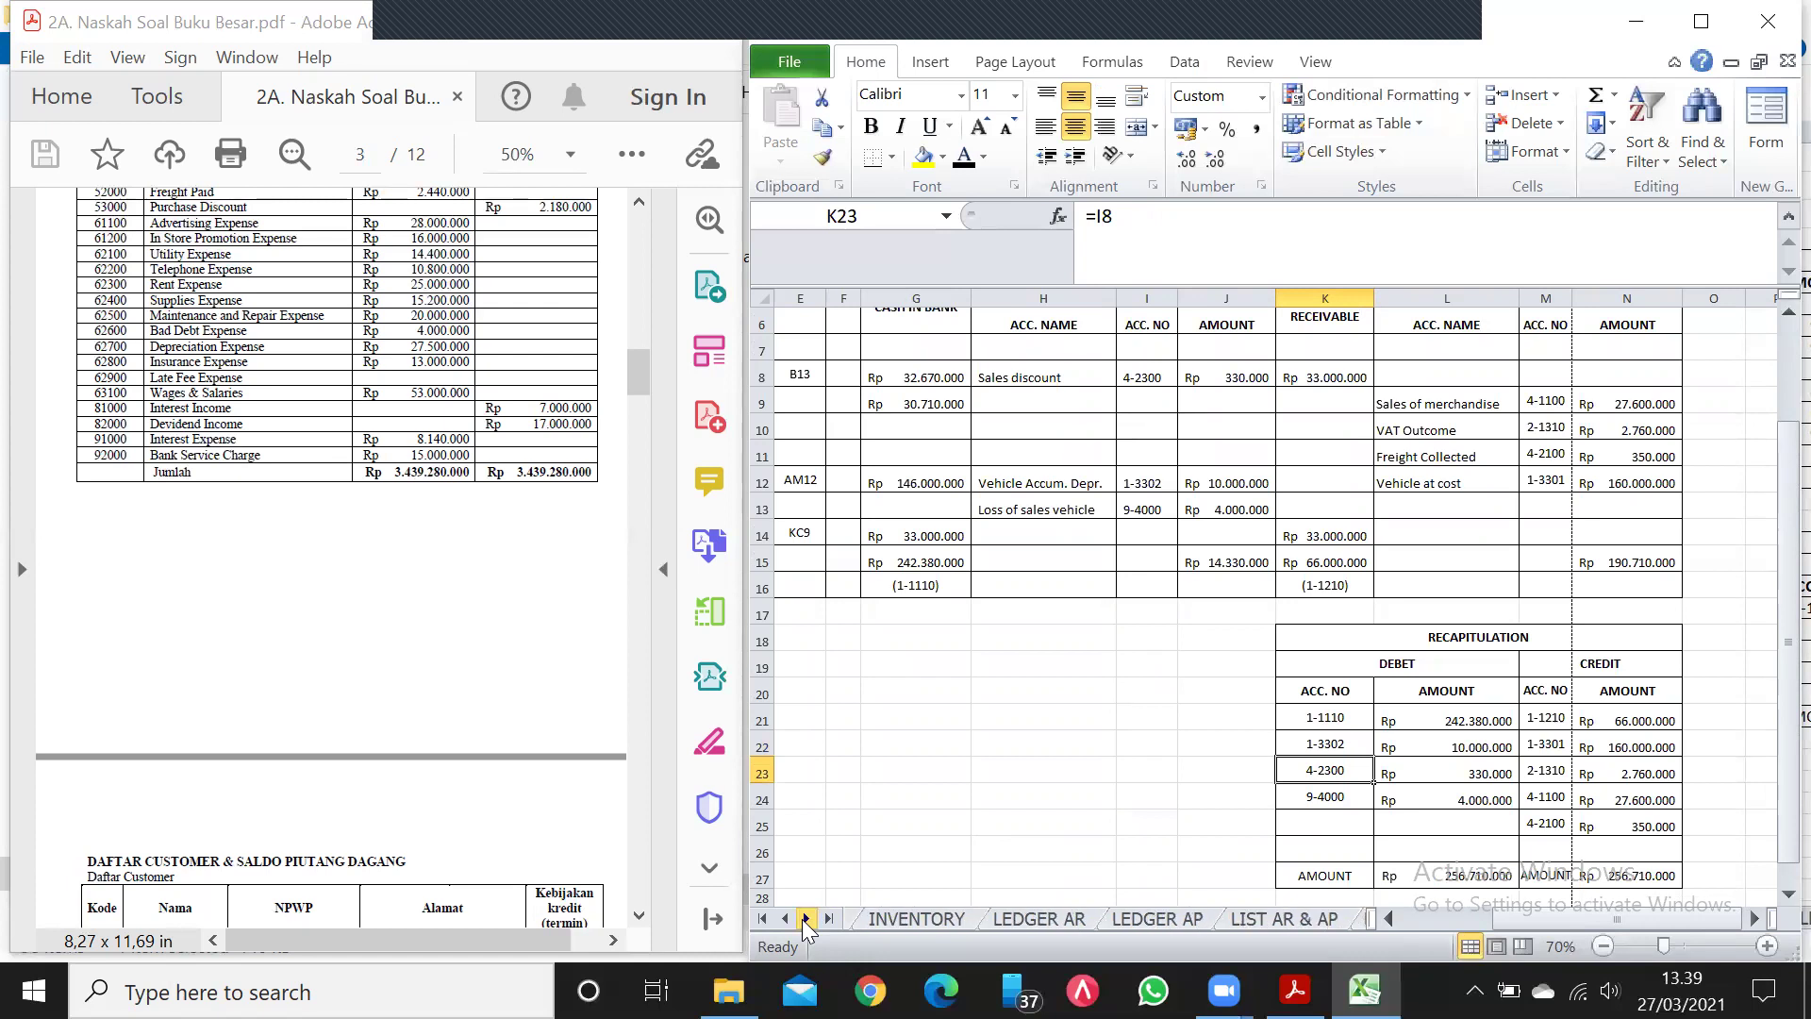
click(804, 919)
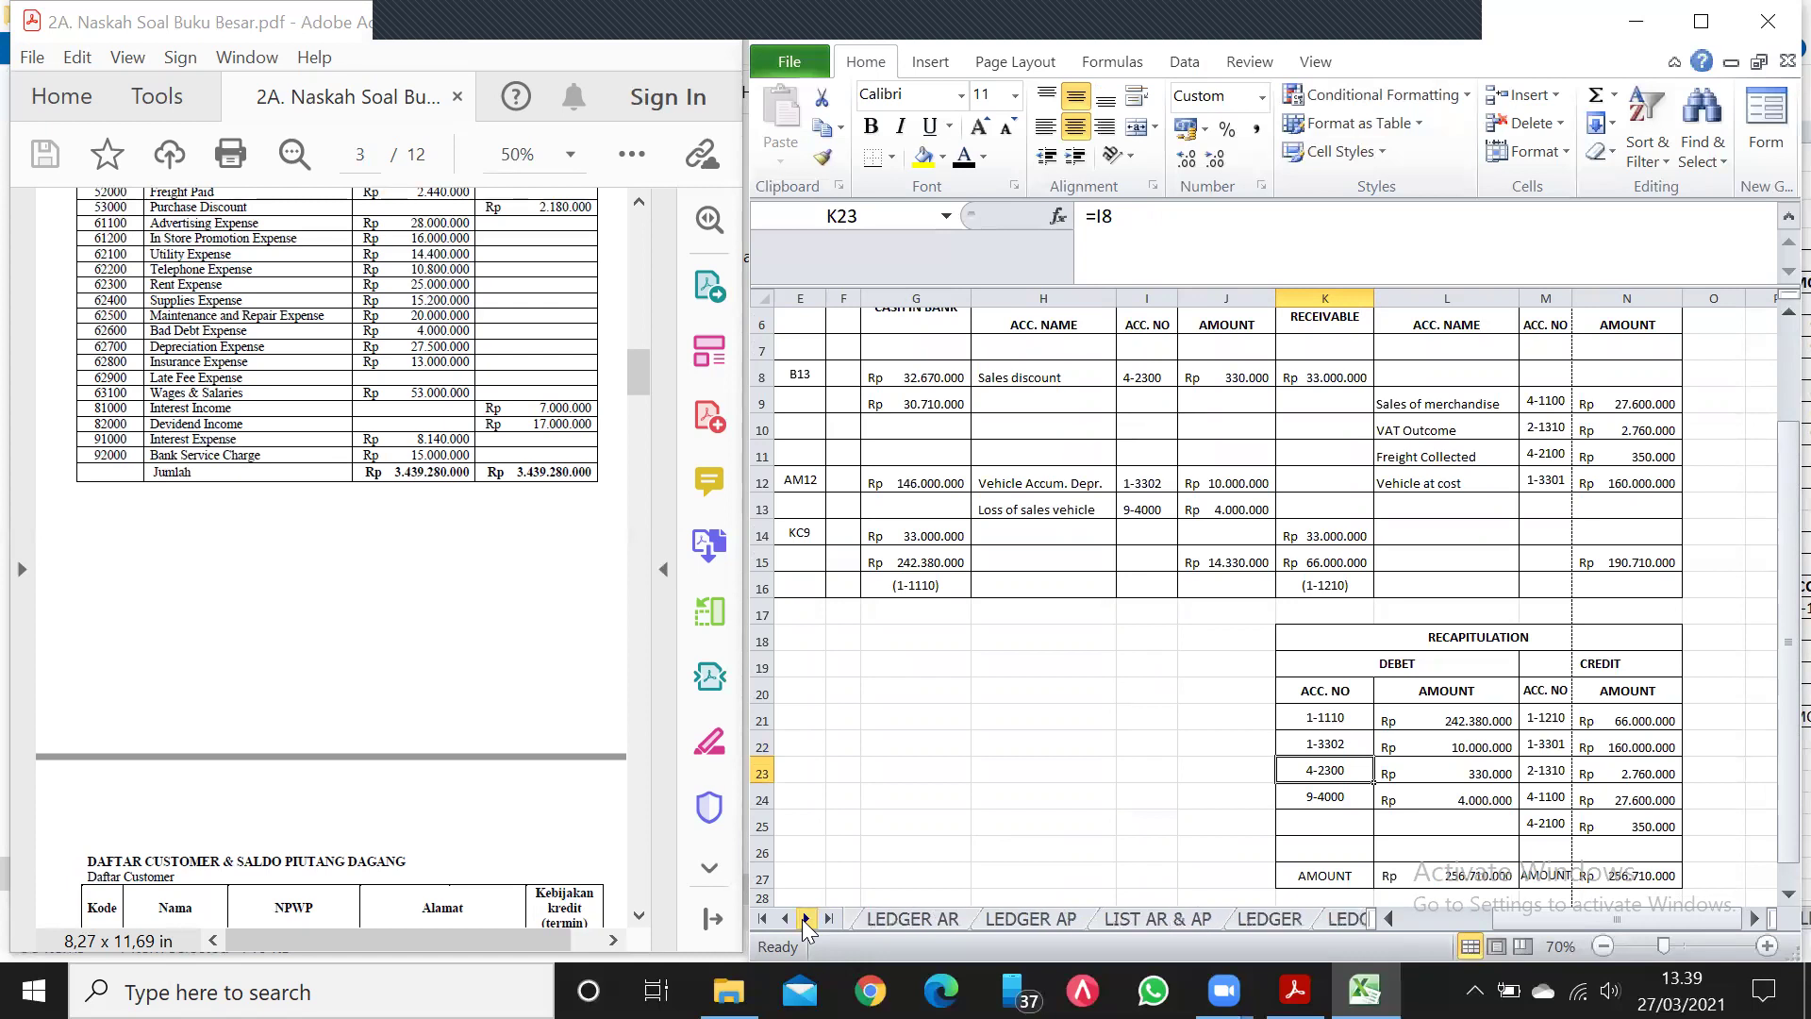
click(1264, 919)
key(Page_Down)
key(Page_Down)
key(Page_Down)
key(Page_Down)
key(Page_Down)
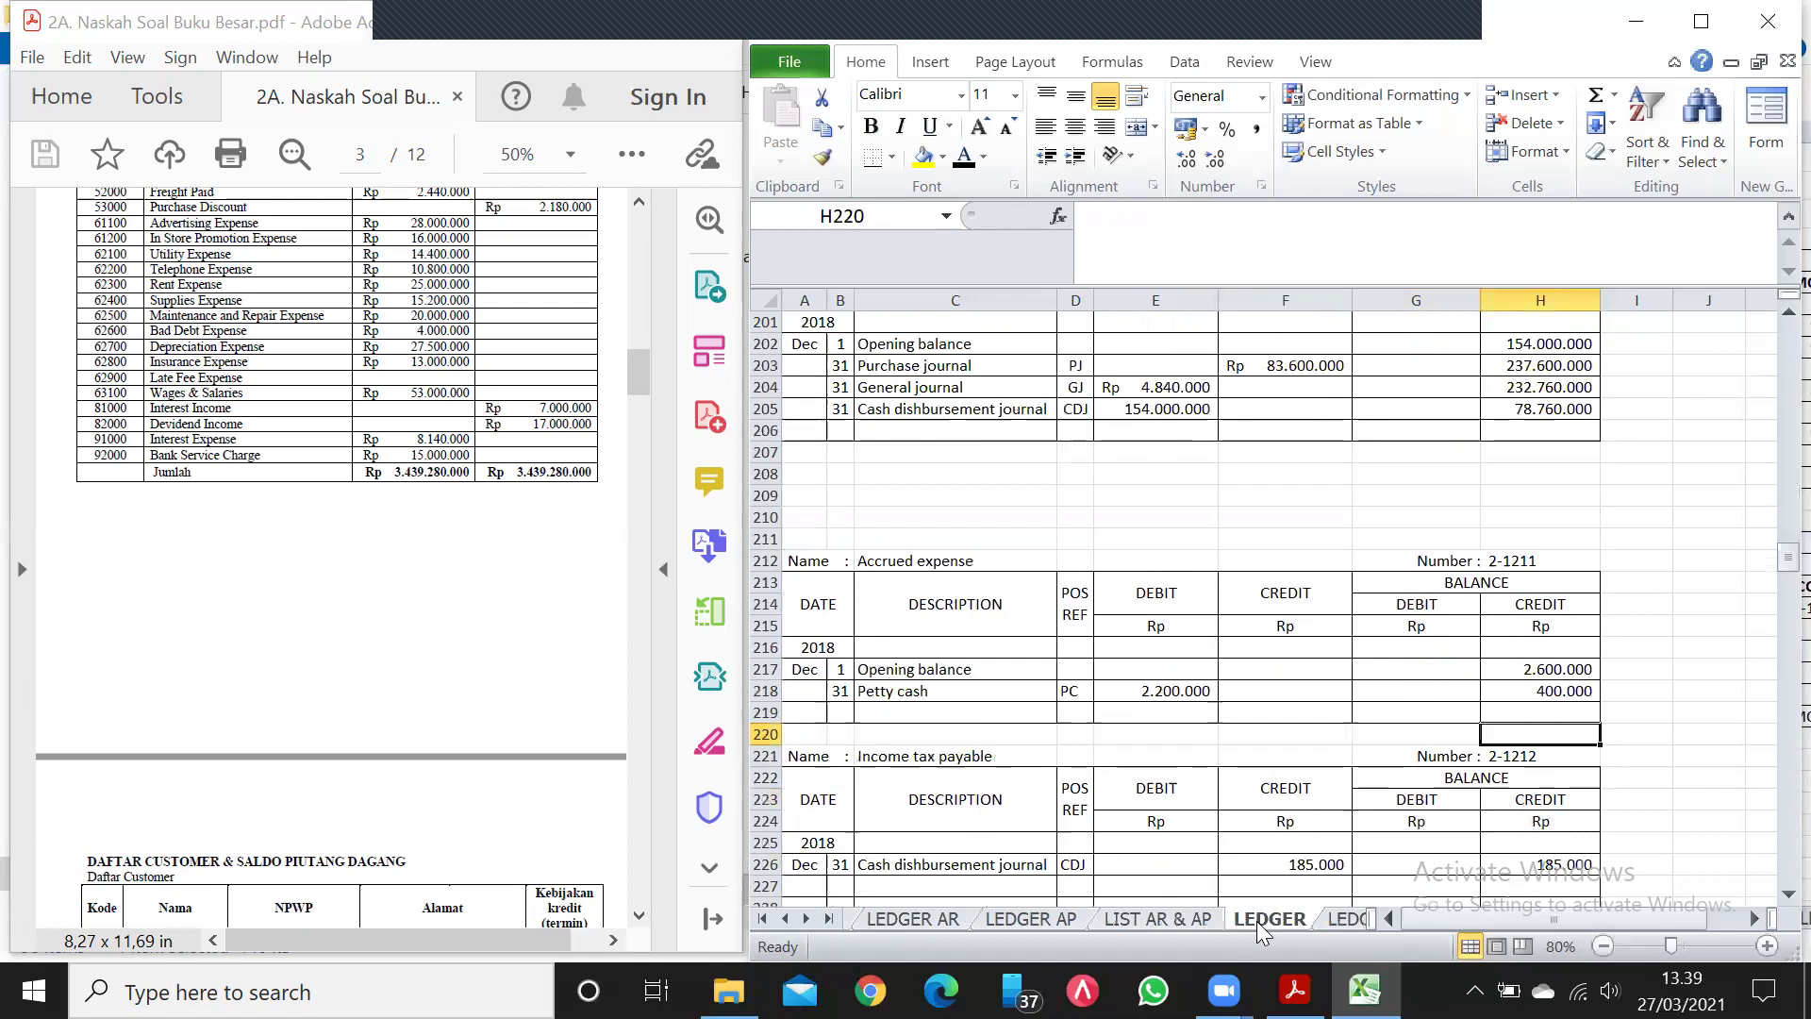
key(Page_Down)
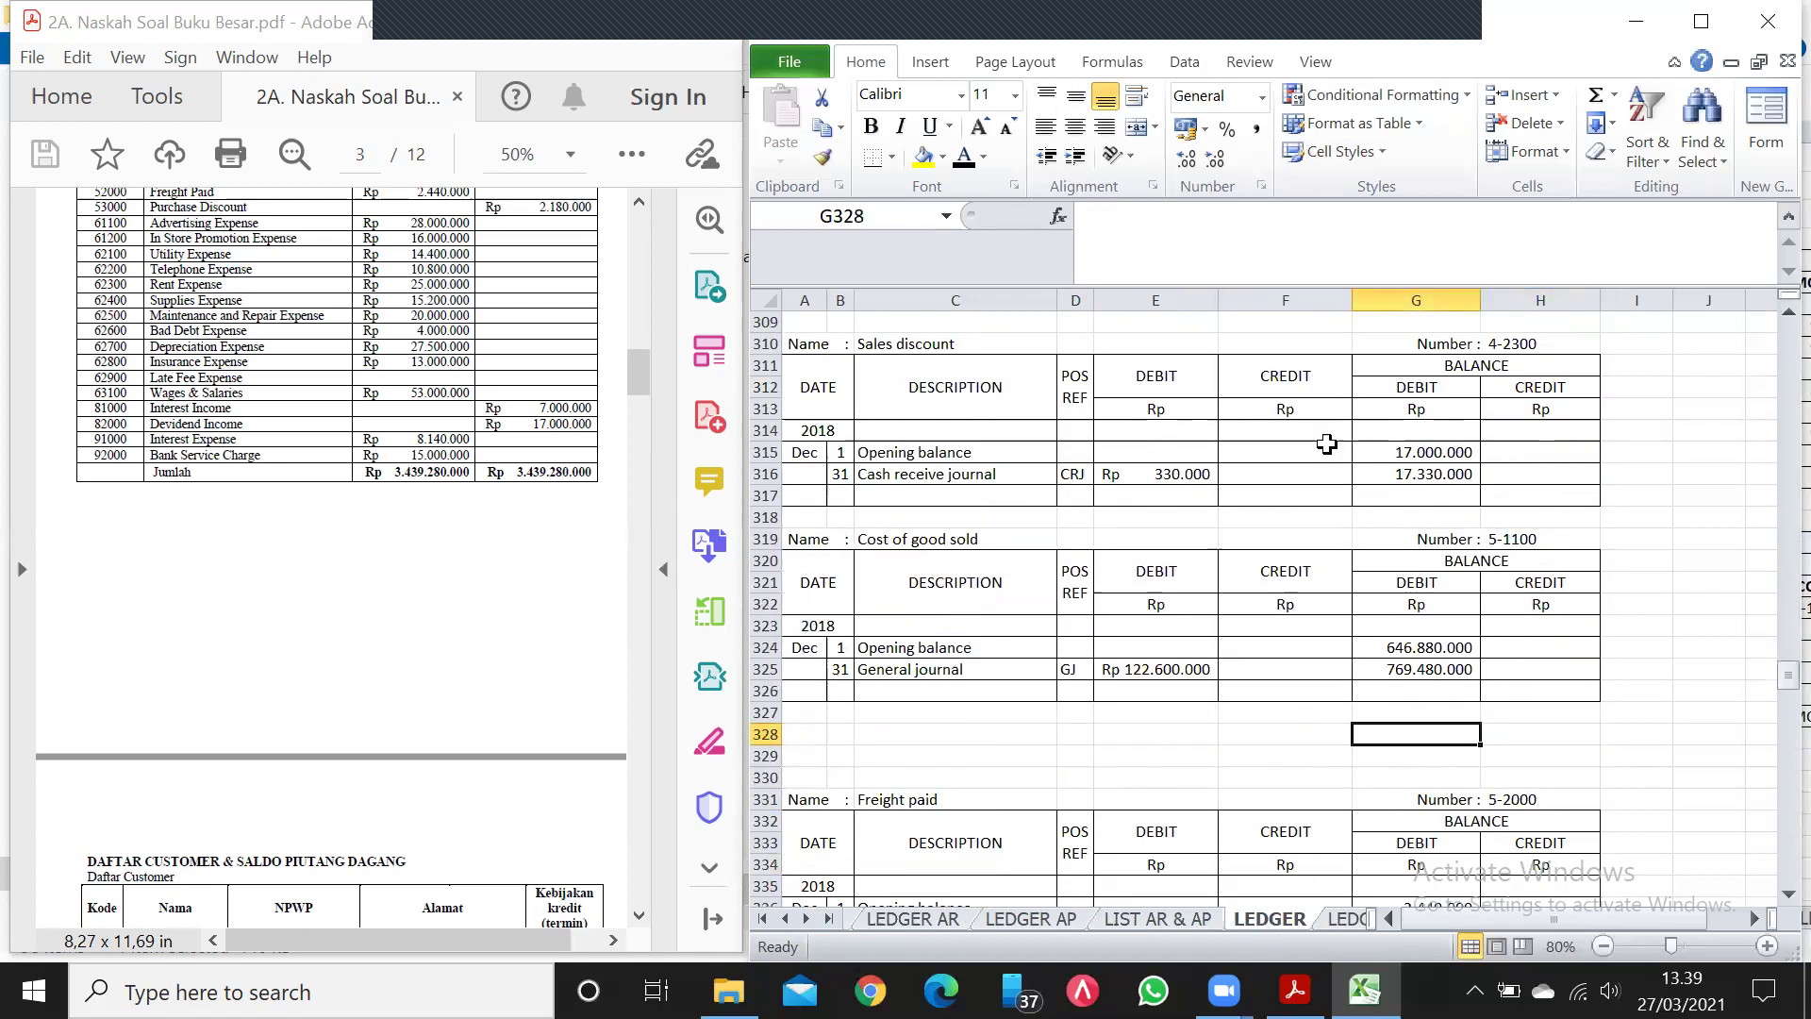
Review Sales discount's cash receive journal entry field by field and trace its new debit balance from the opening balance plus the posted debit.
click(844, 475)
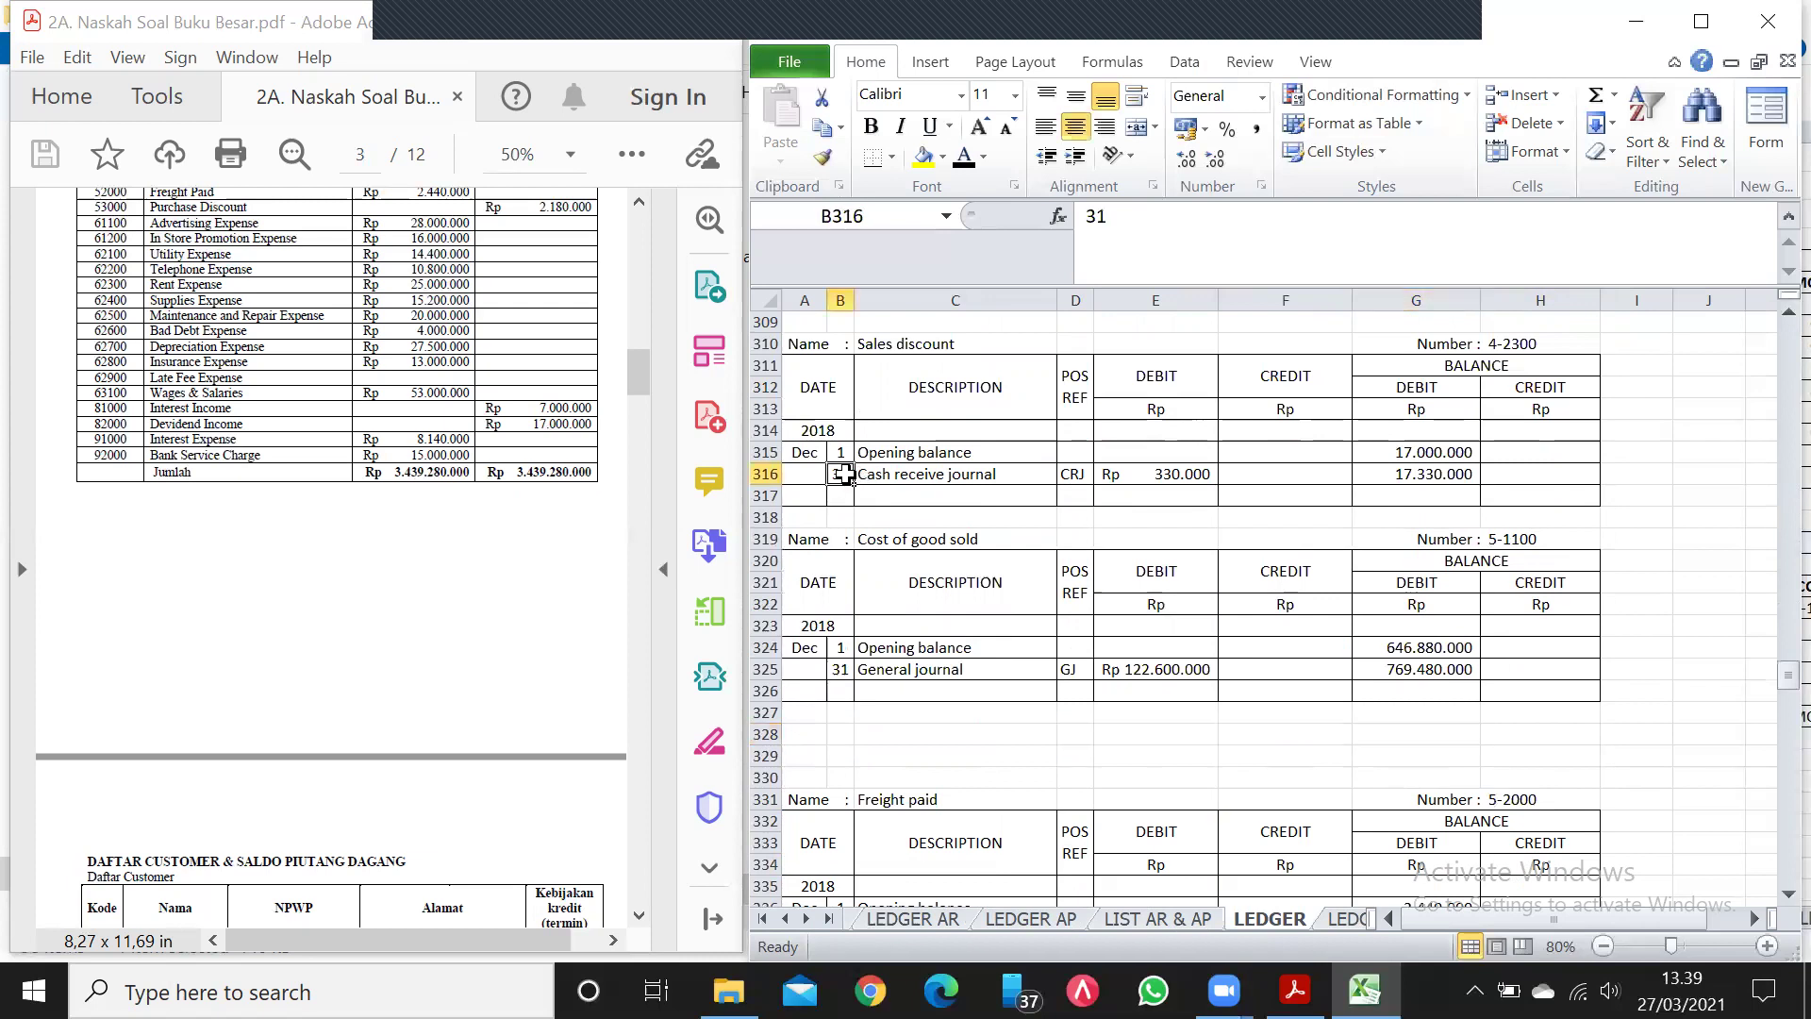
click(877, 477)
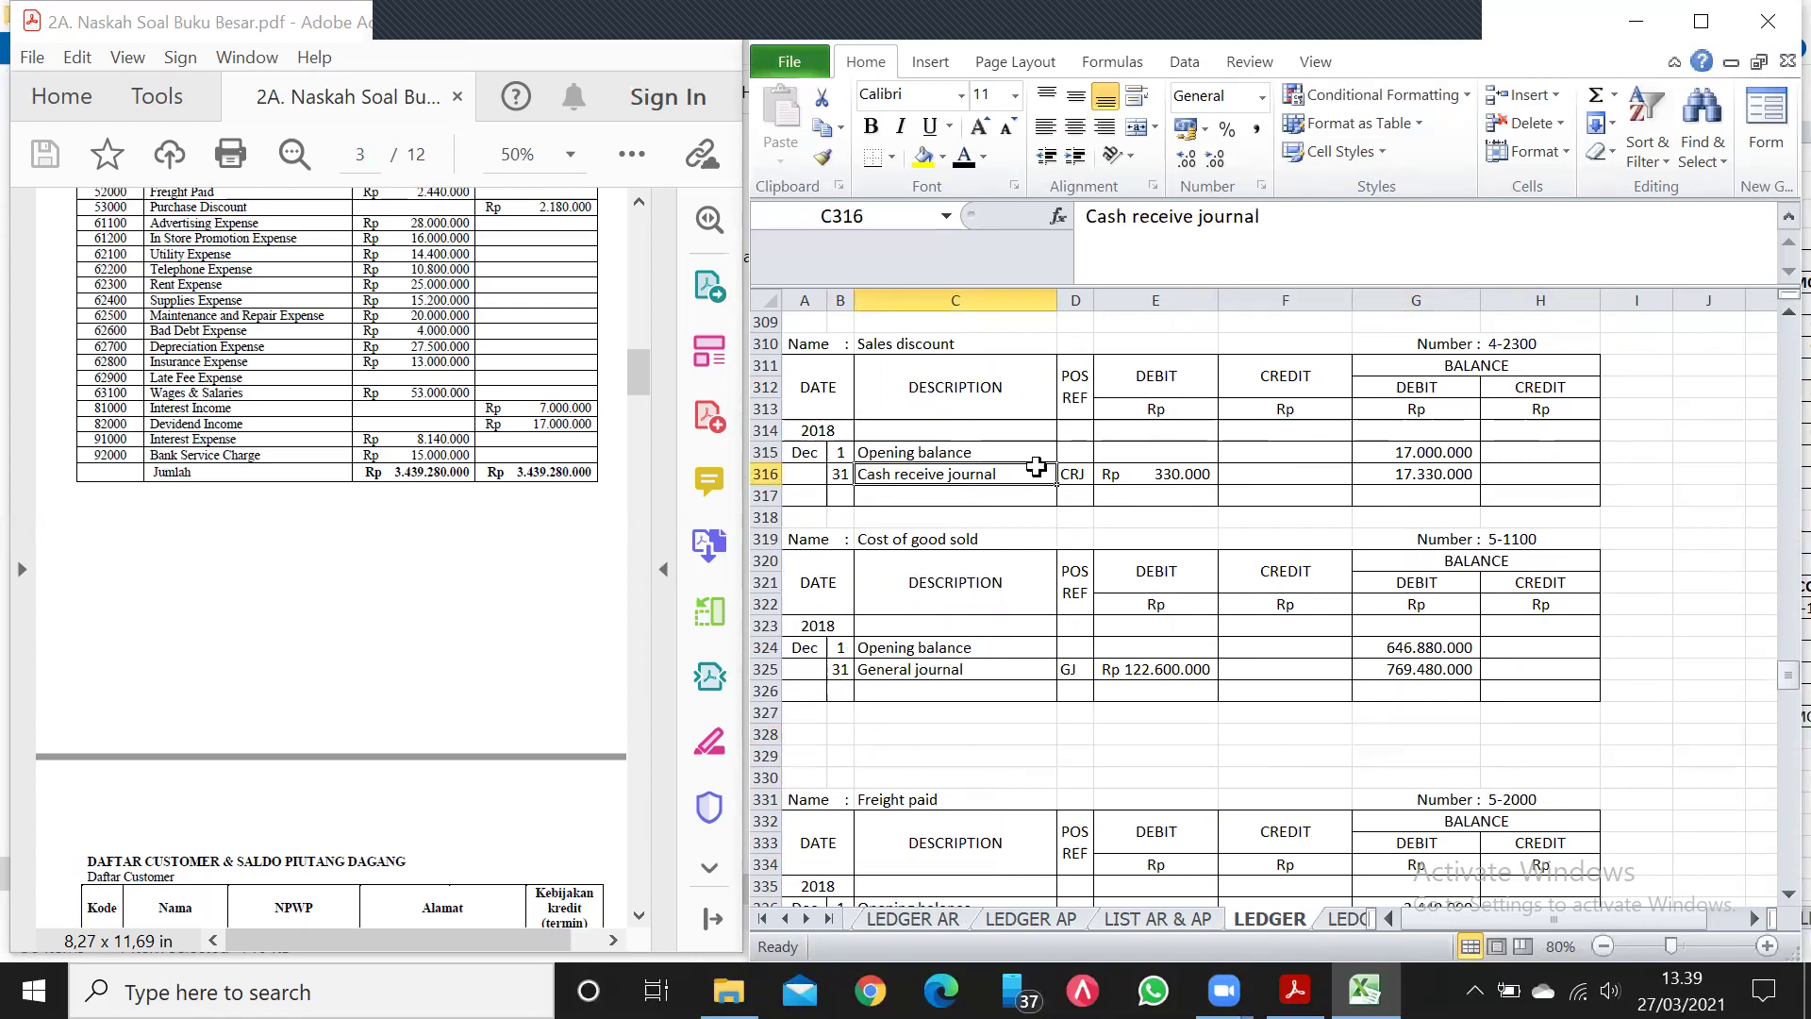
click(1069, 473)
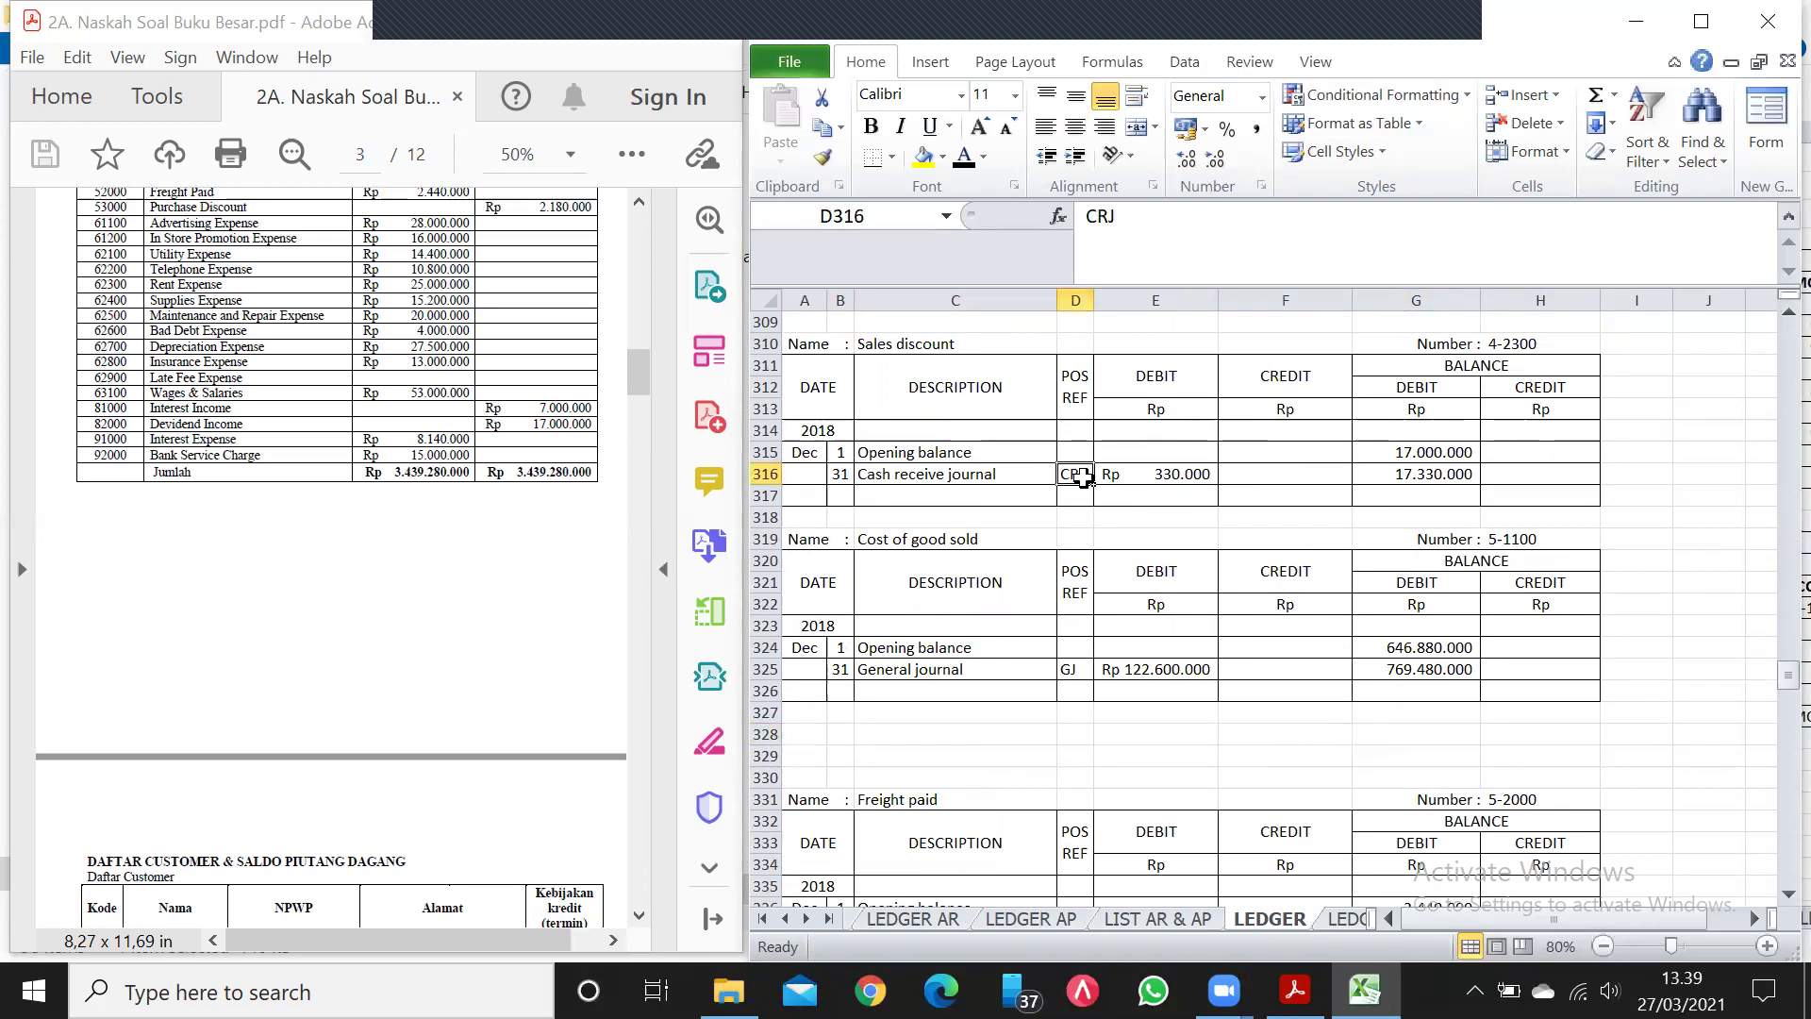
click(1185, 474)
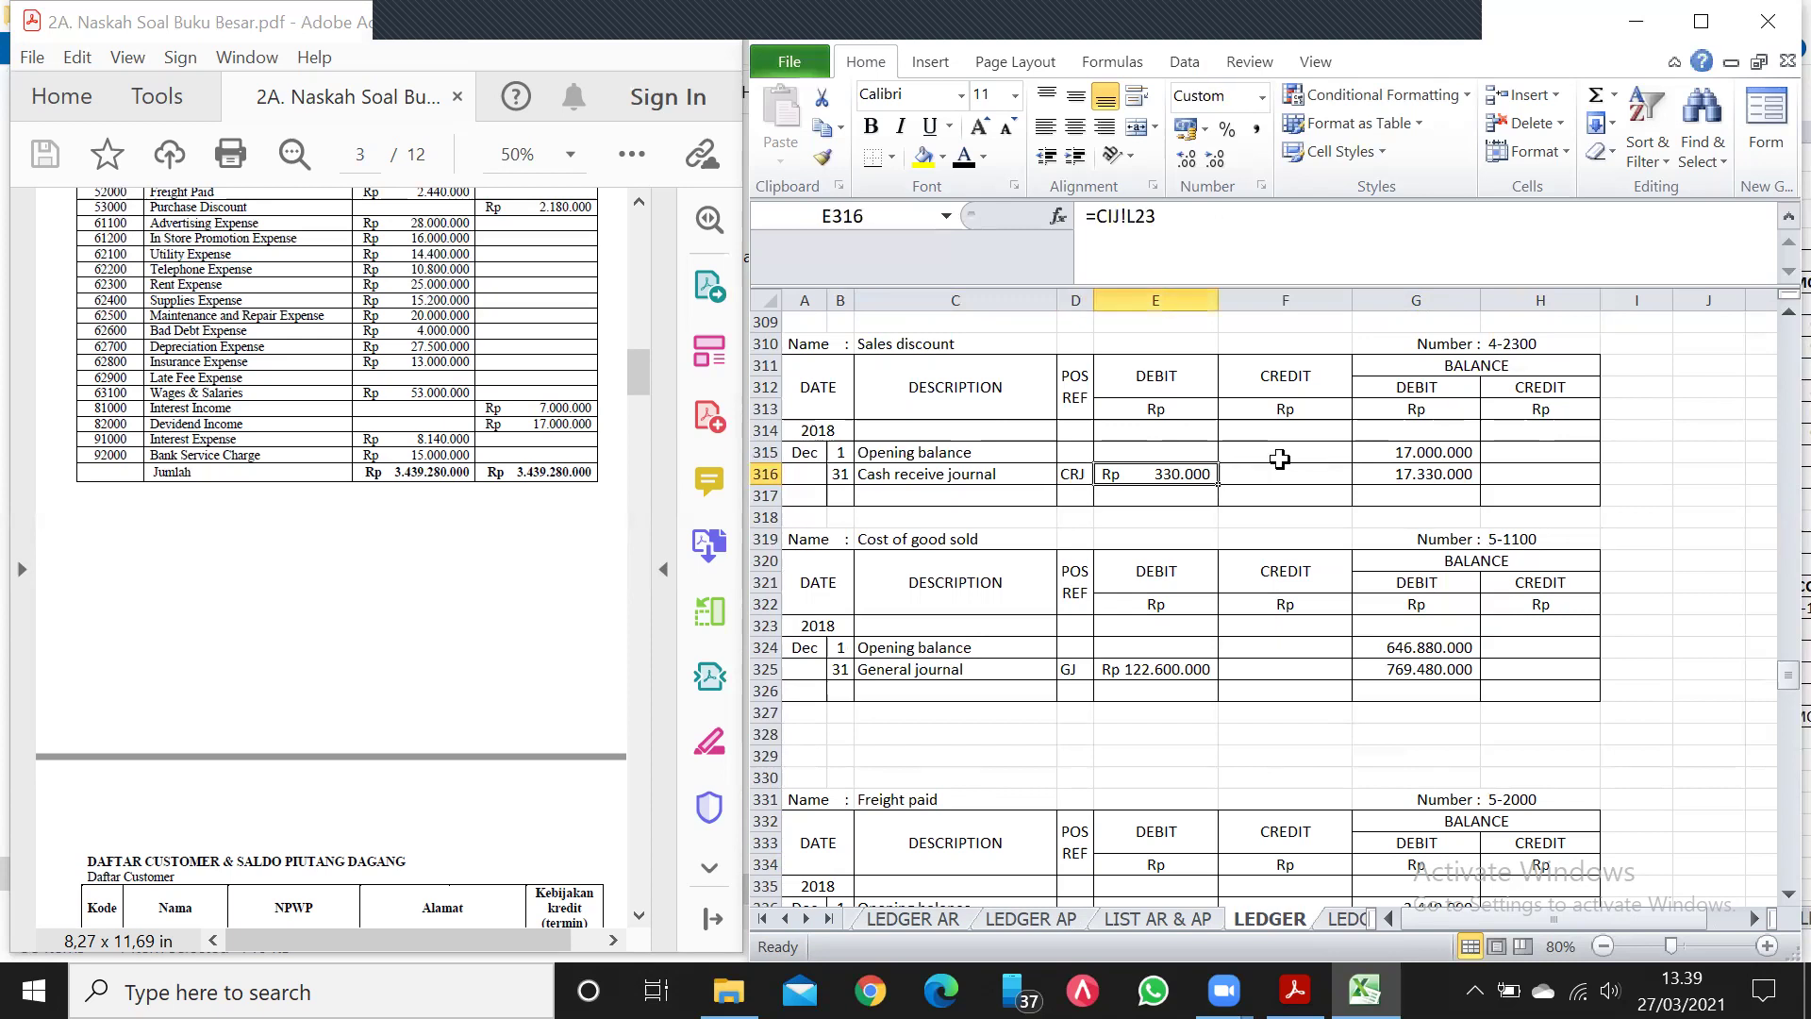
click(1379, 451)
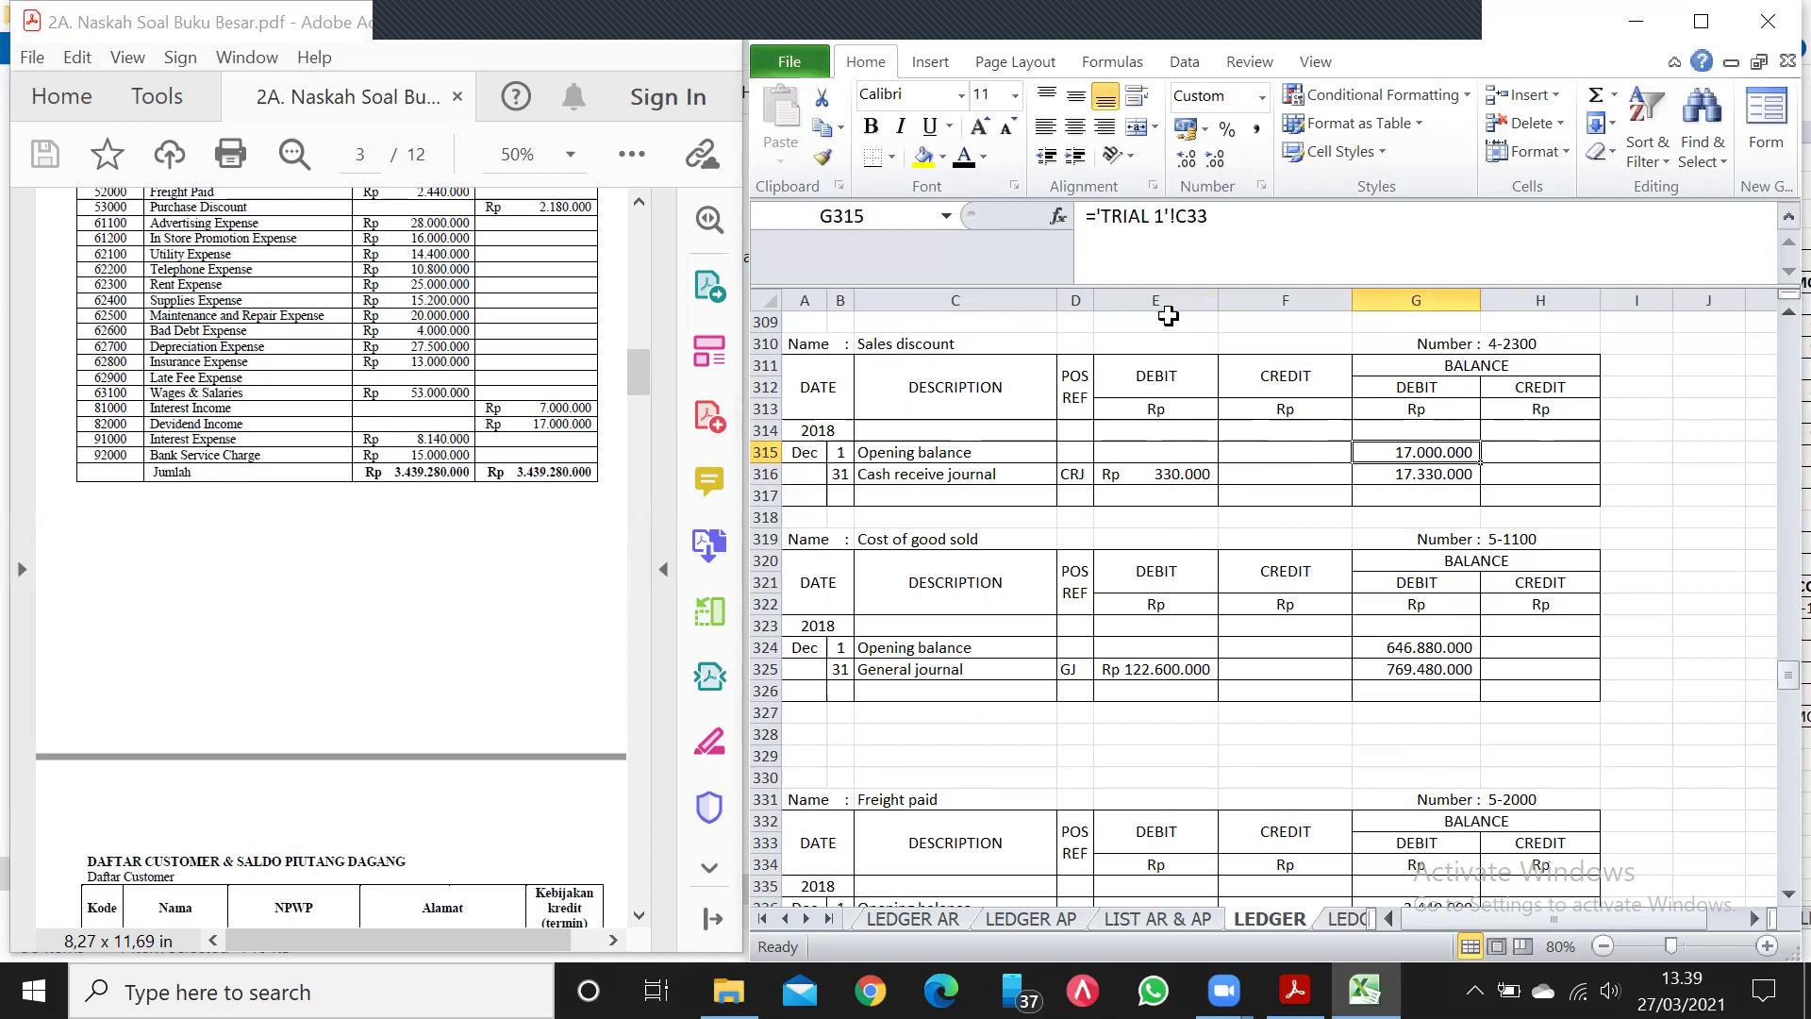
click(1401, 473)
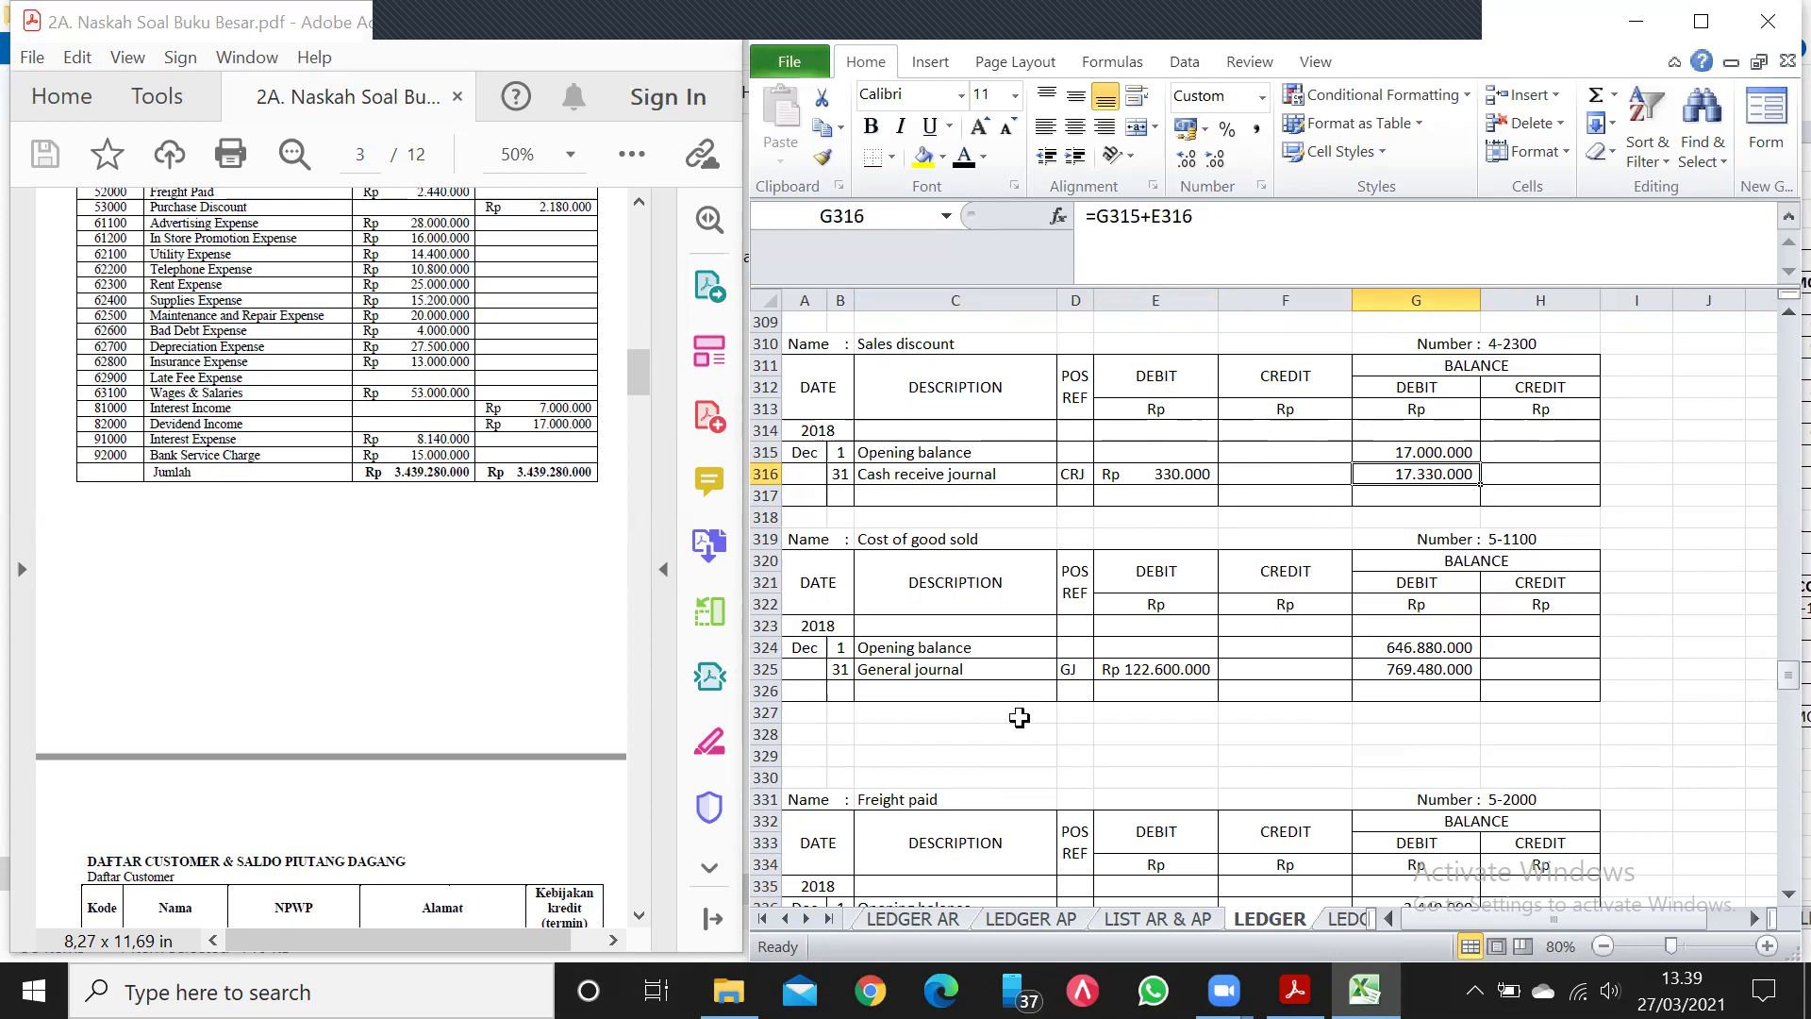
Look through the recapitulations of the special journals on the CIJ, COJ, PJ, SJ, GJ and PC sheets.
click(787, 917)
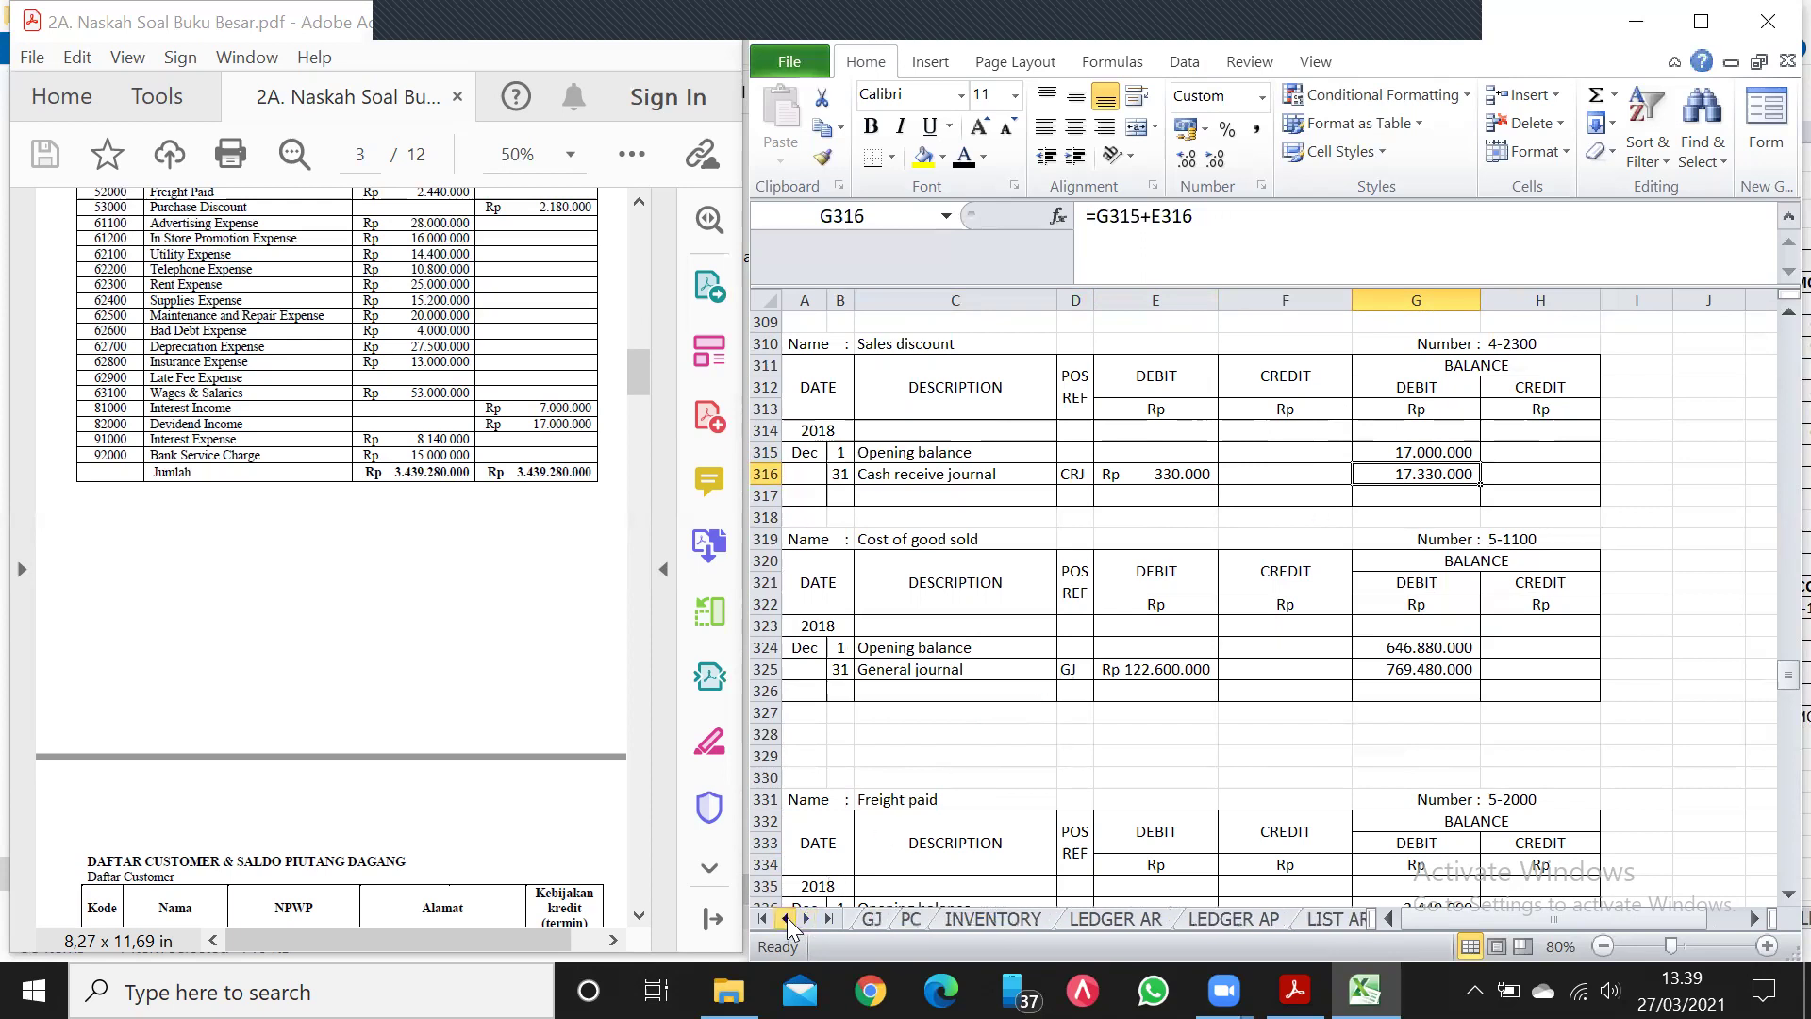
click(787, 917)
click(866, 916)
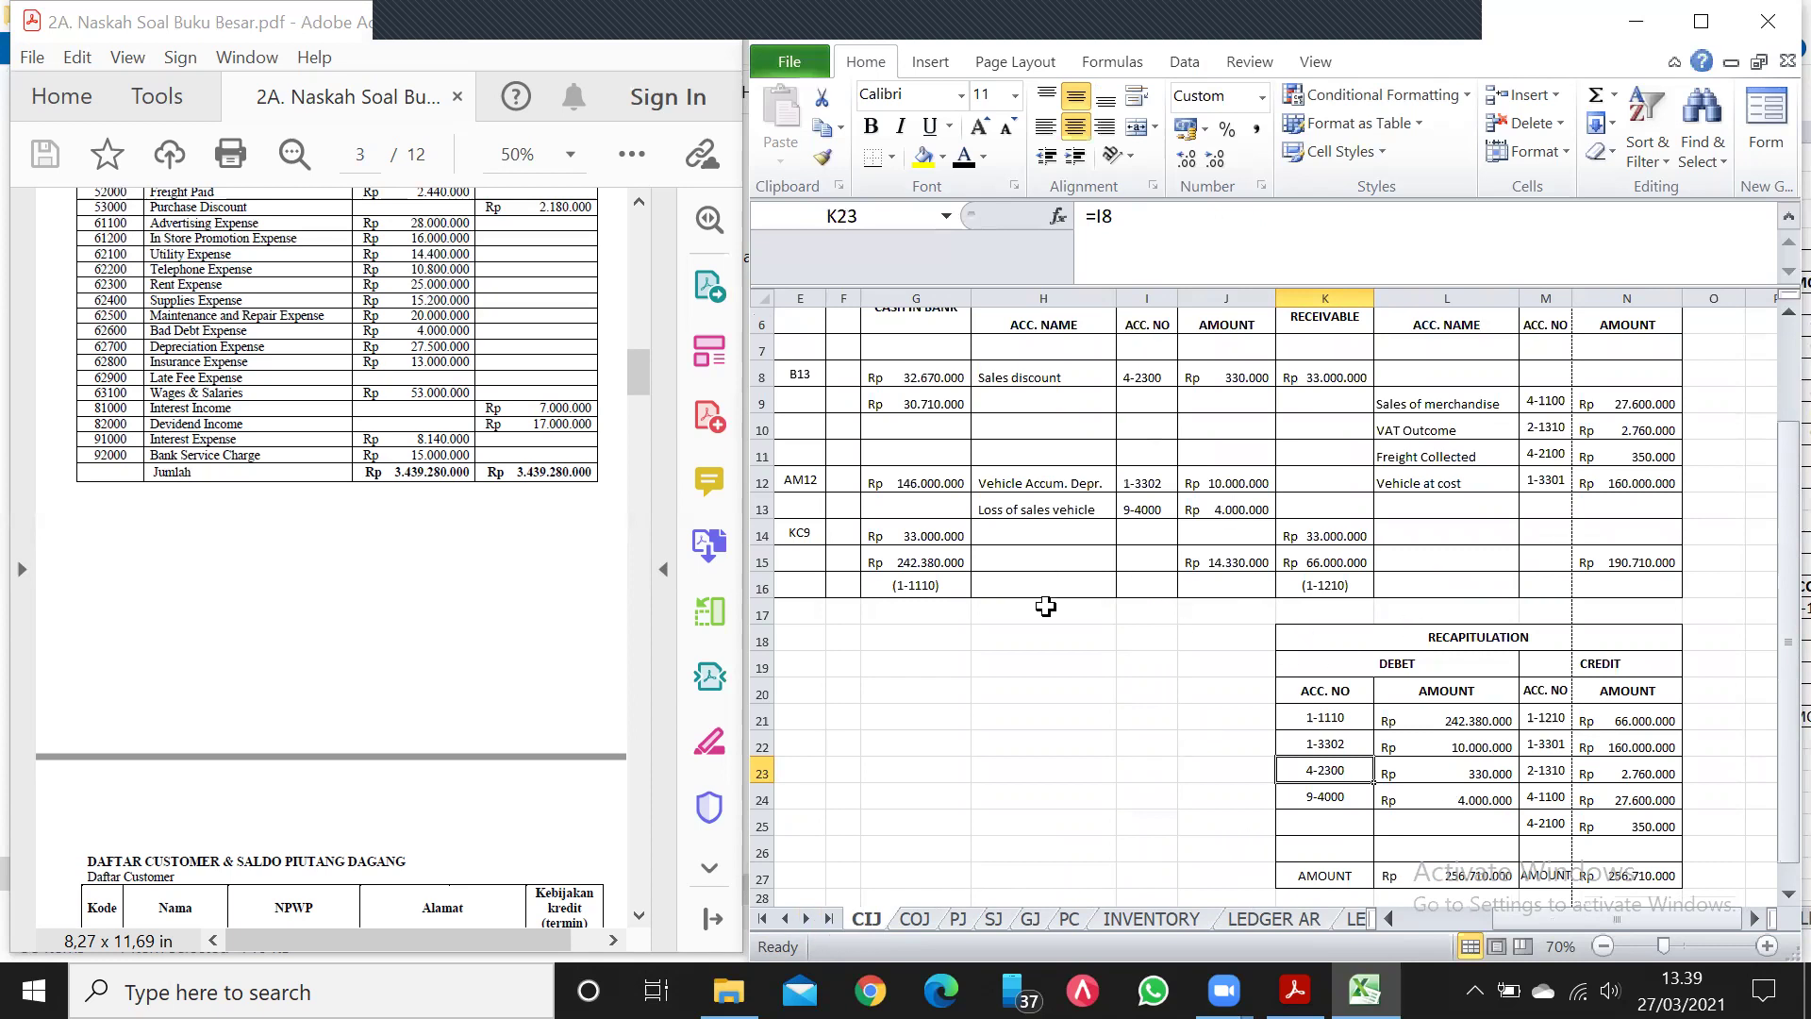
click(901, 917)
click(956, 919)
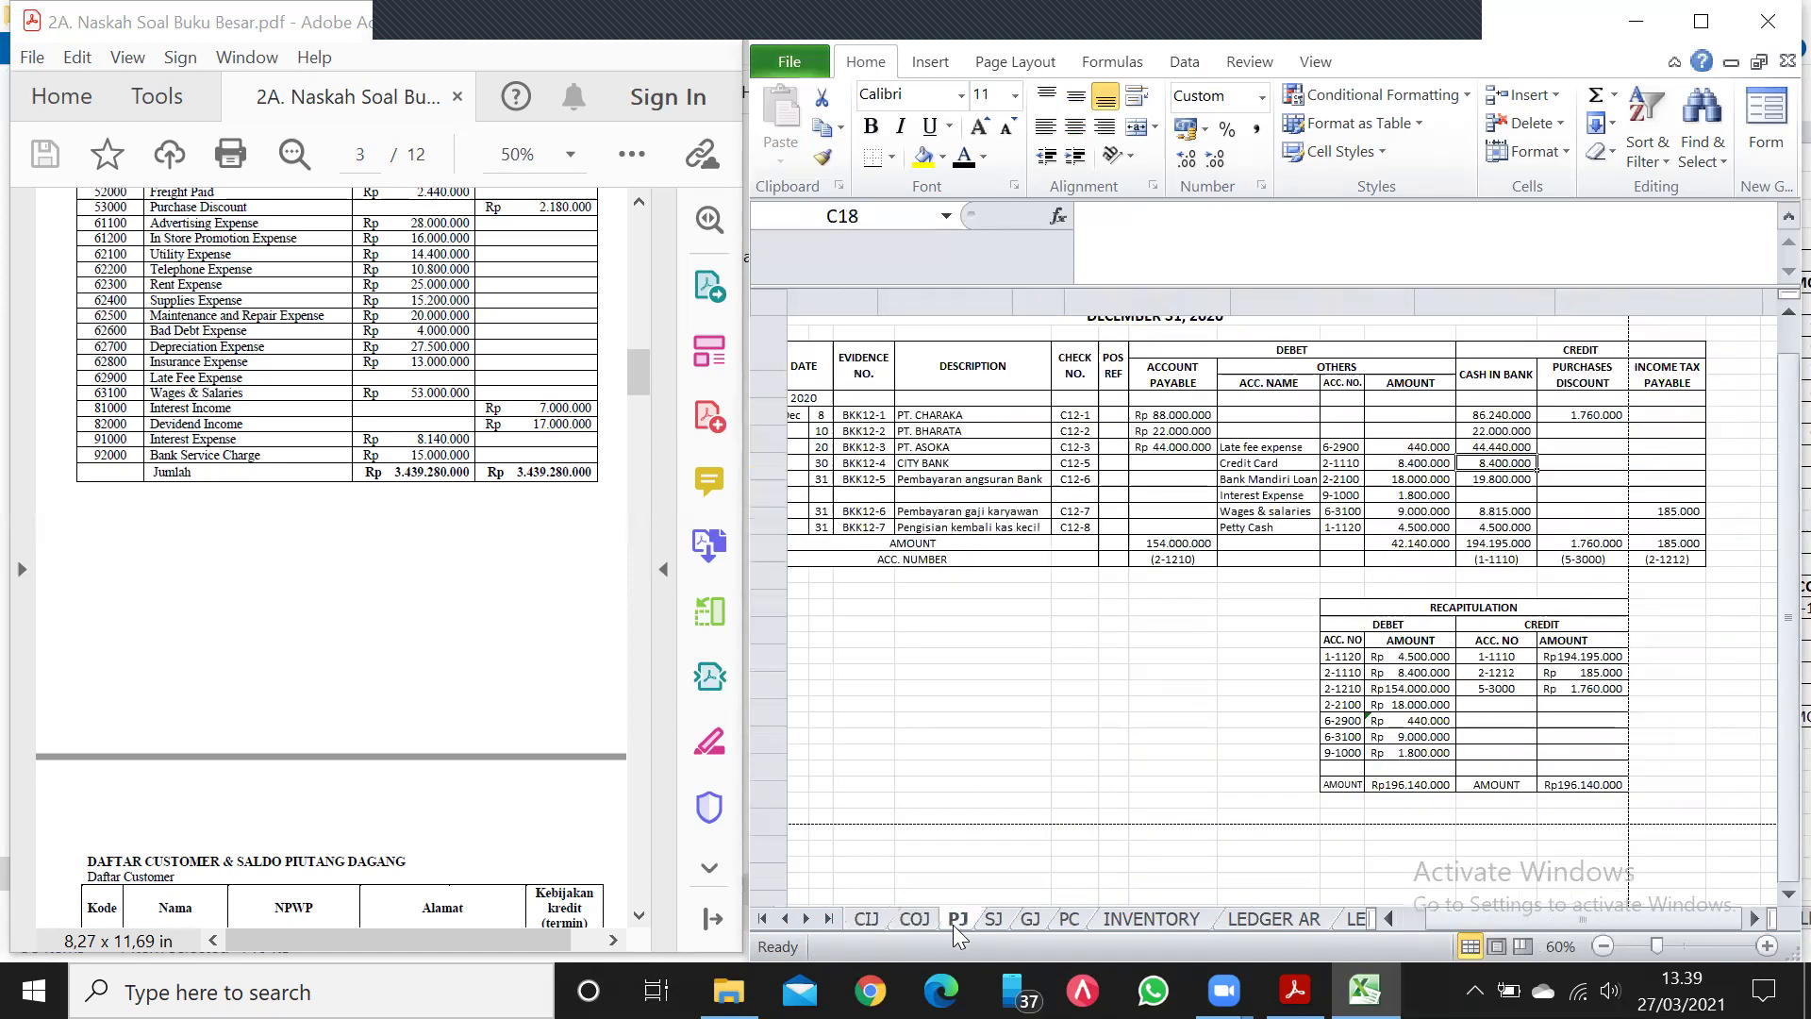
click(990, 919)
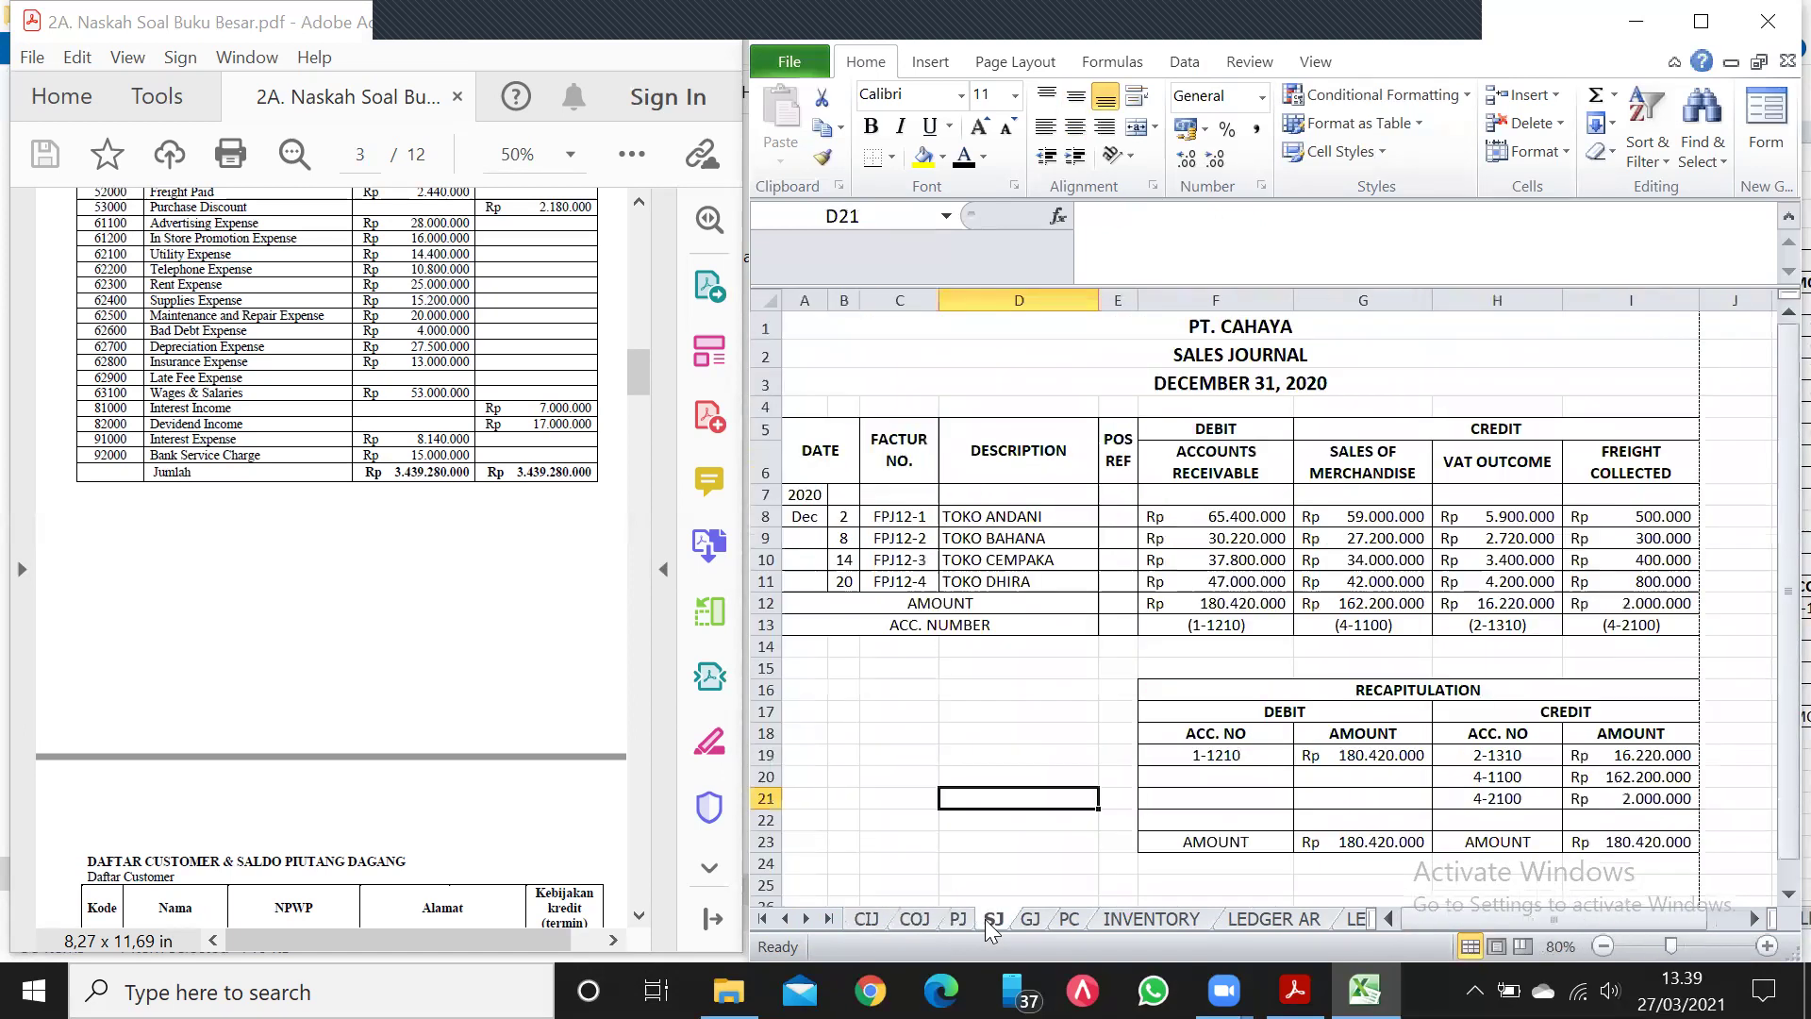
click(1029, 919)
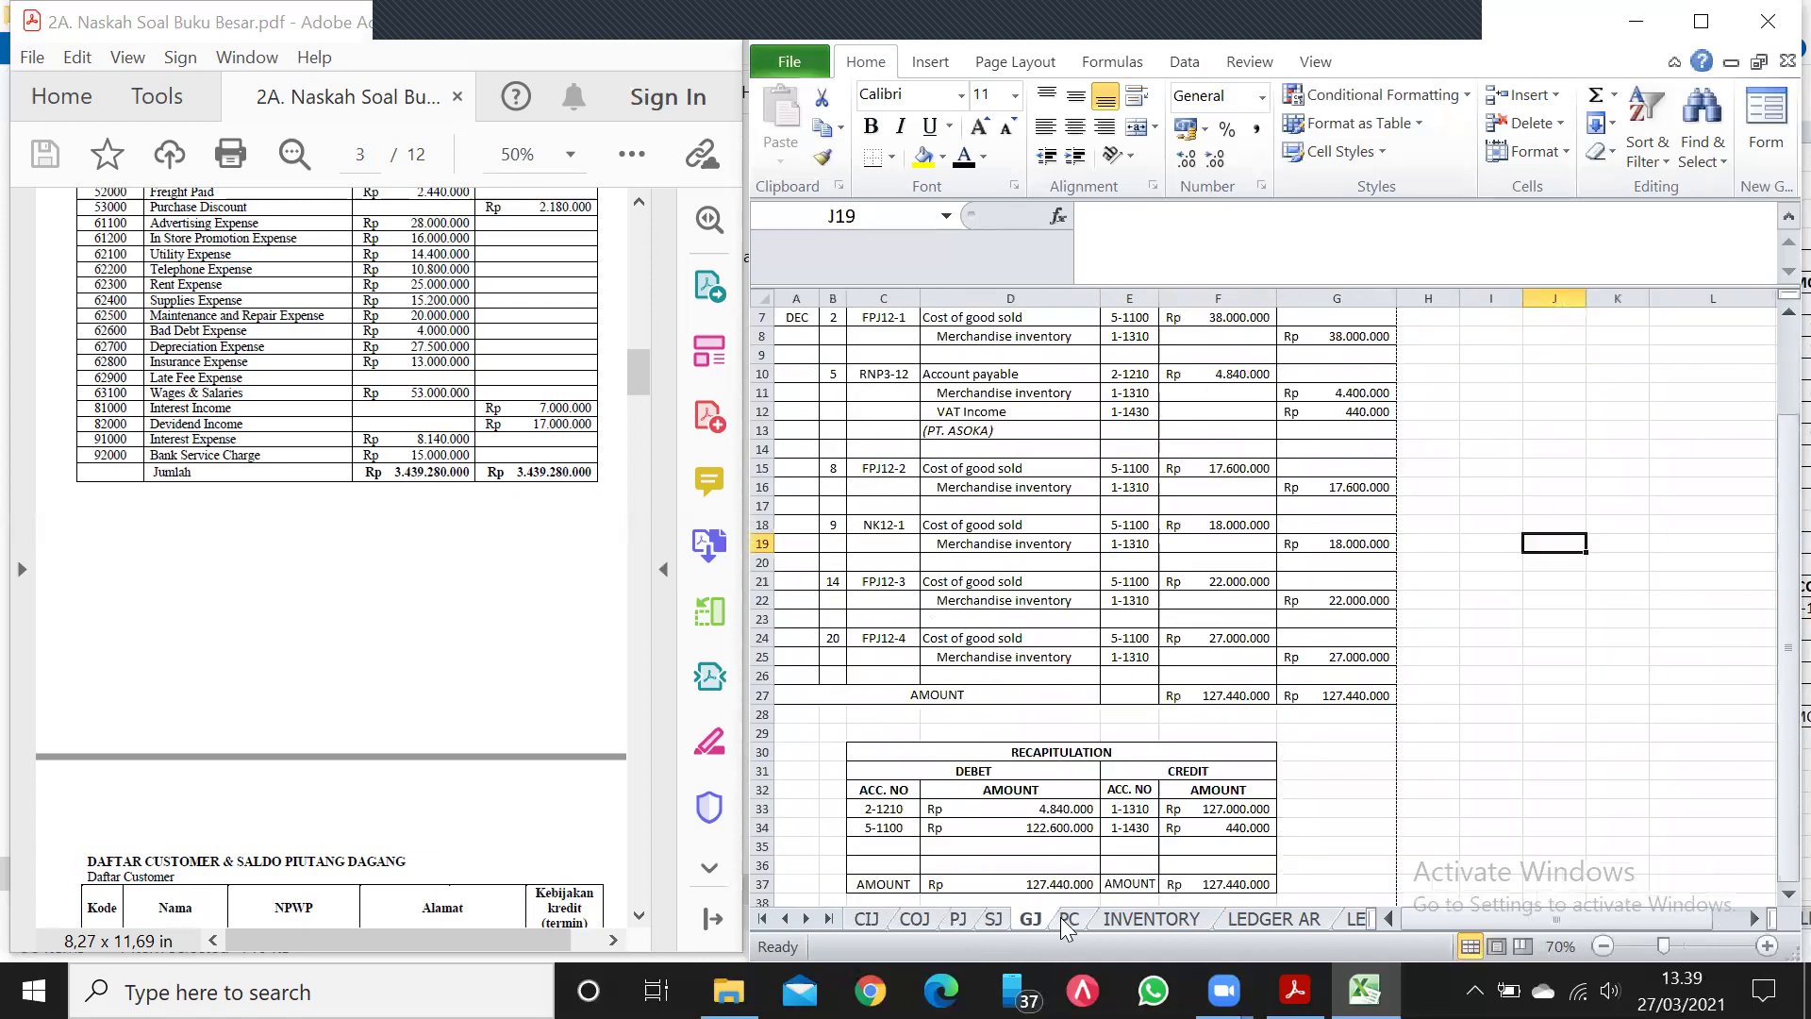
click(1066, 919)
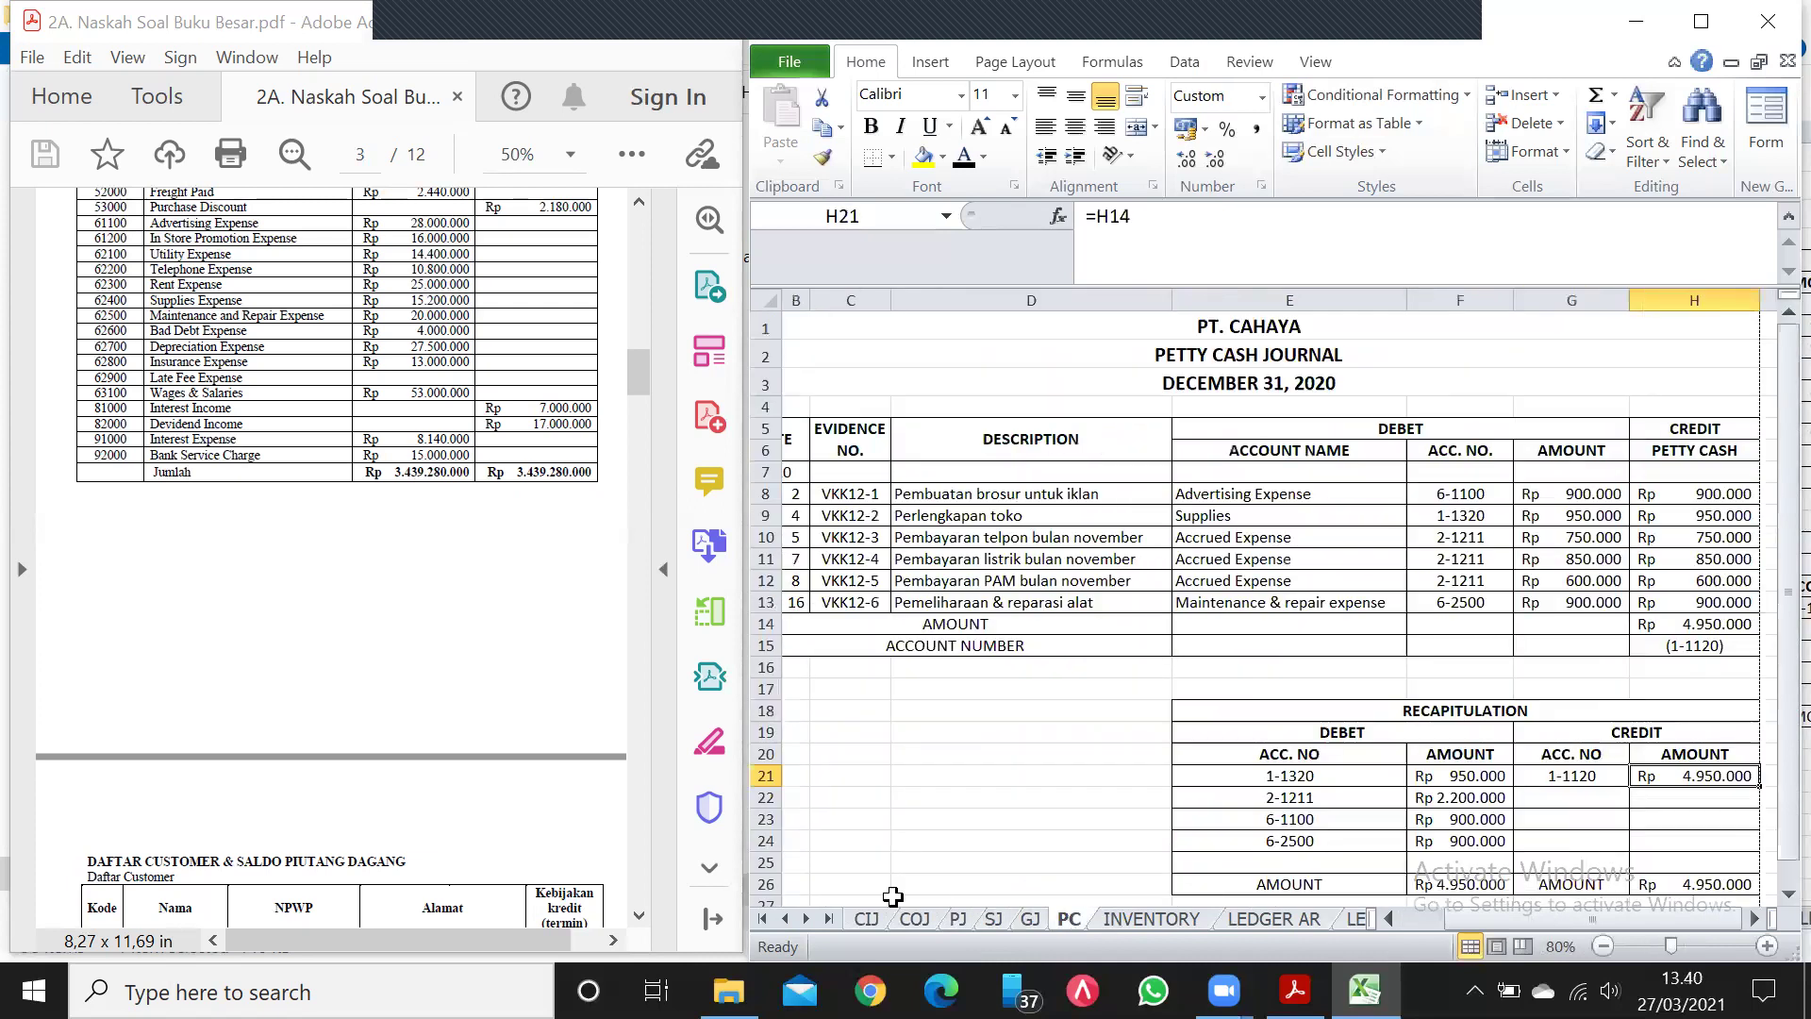
Return to the LEDGER sheet and recheck the day, description, posting reference and debit amount of Sales discount's cash receive journal entry.
click(807, 919)
click(807, 919)
click(807, 918)
click(807, 918)
click(807, 918)
click(807, 919)
click(807, 918)
click(807, 919)
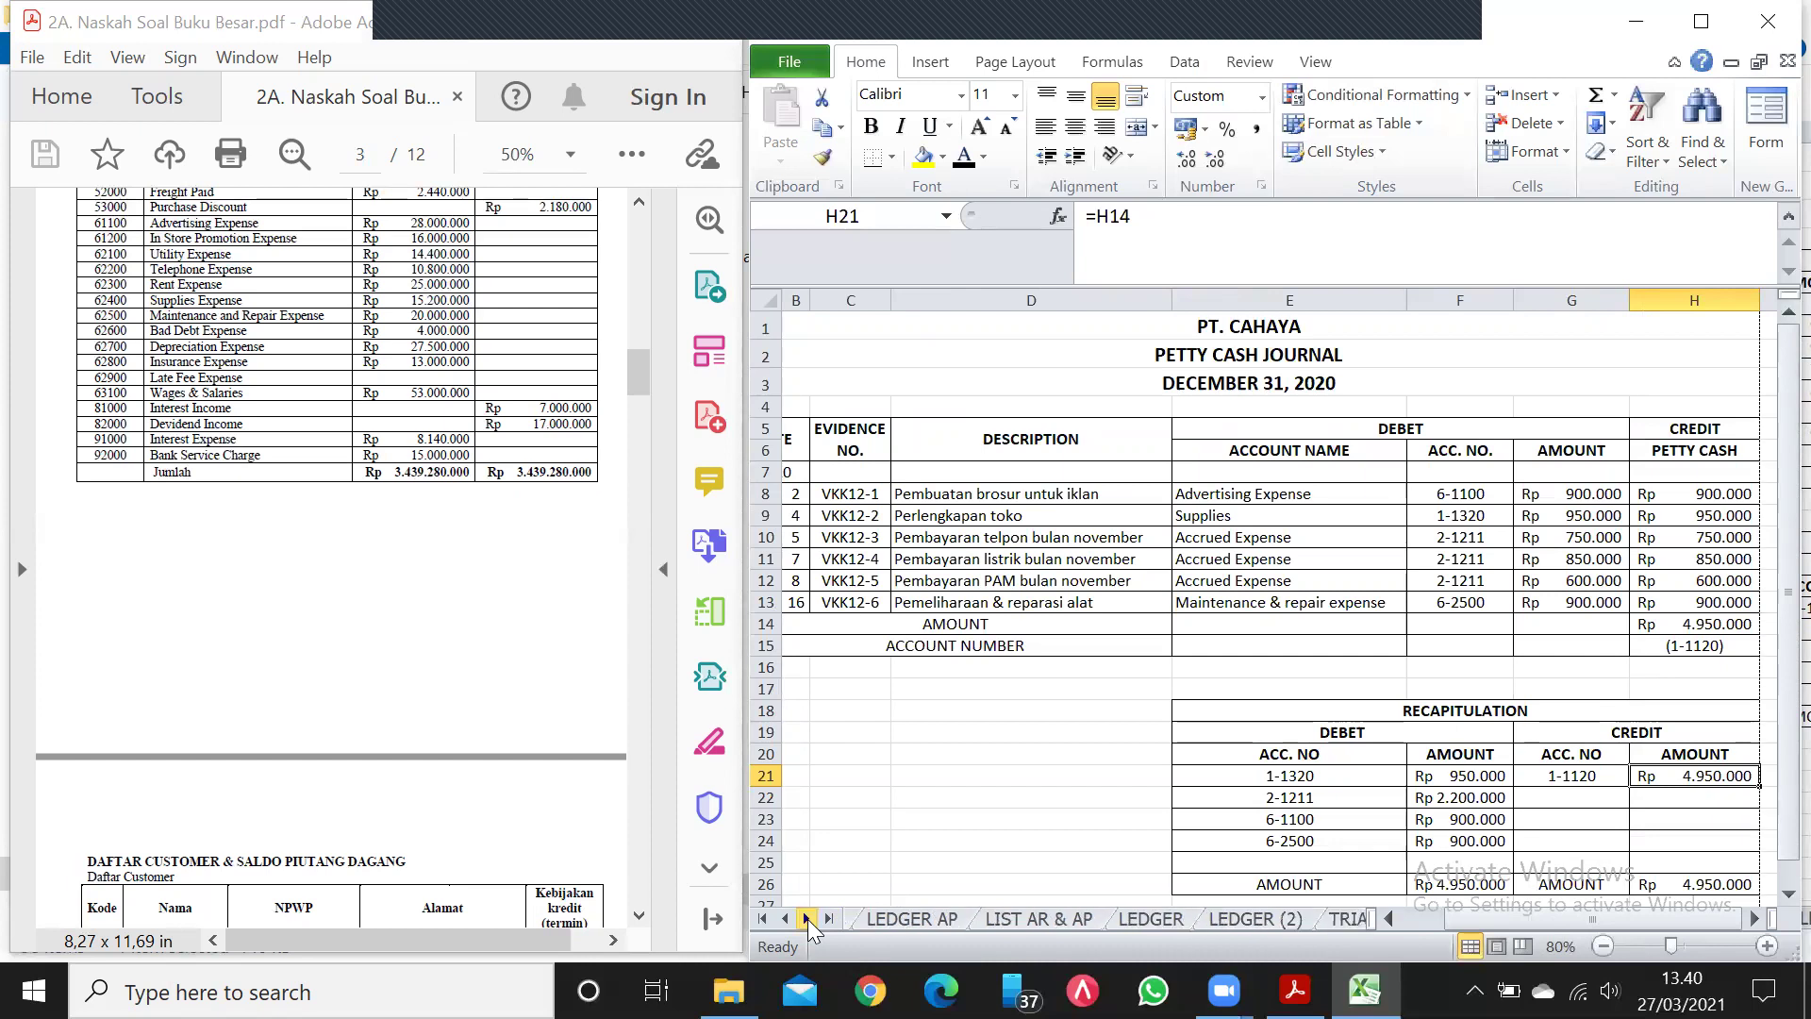
click(1147, 919)
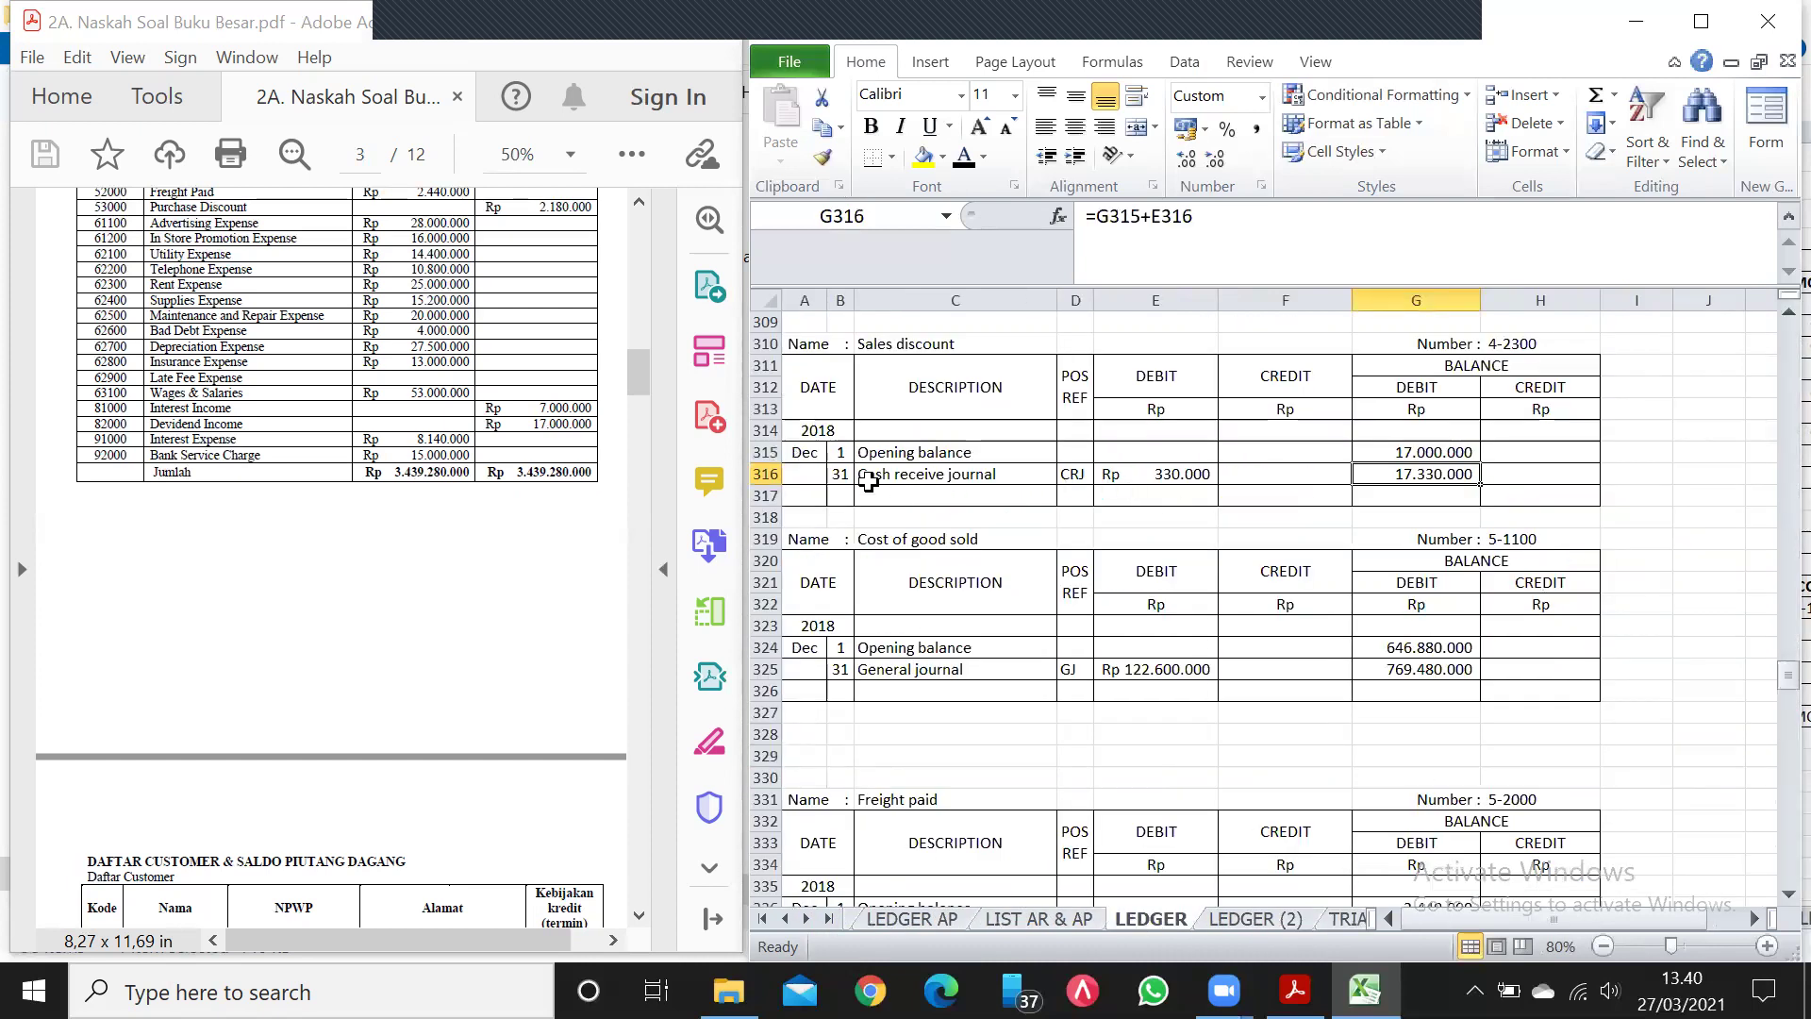
click(841, 474)
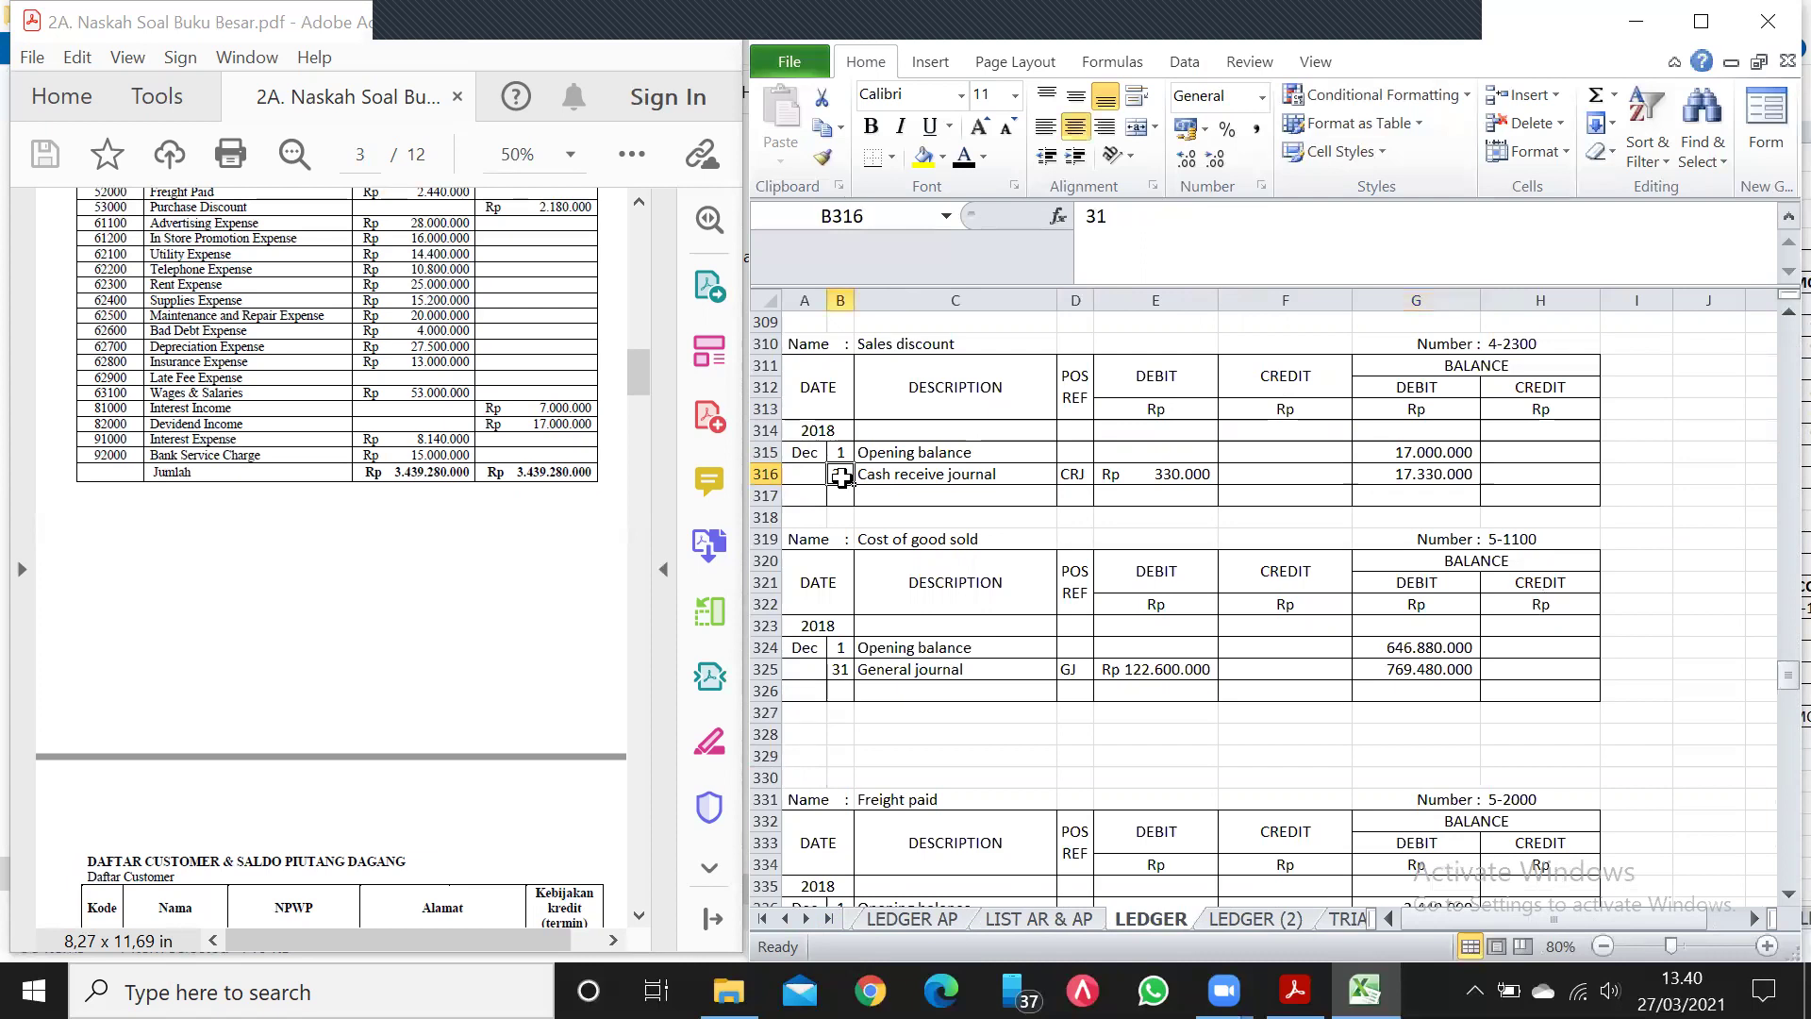
key(Right)
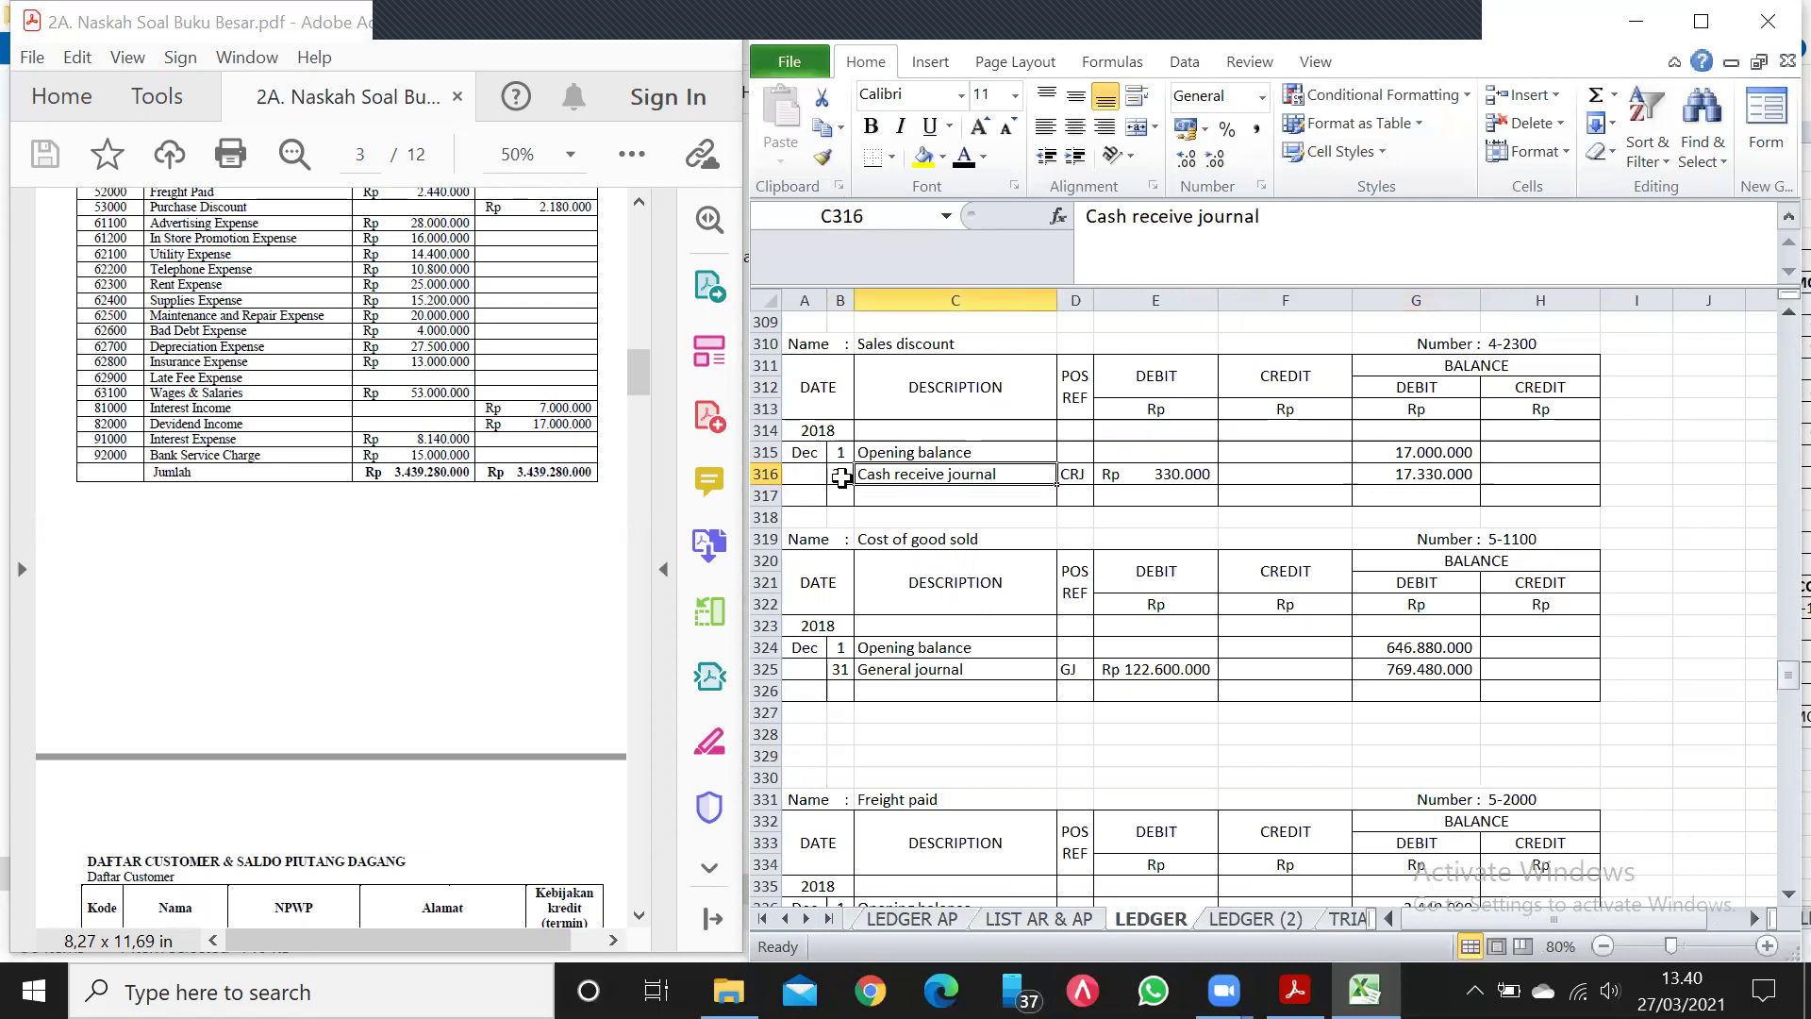
key(Right)
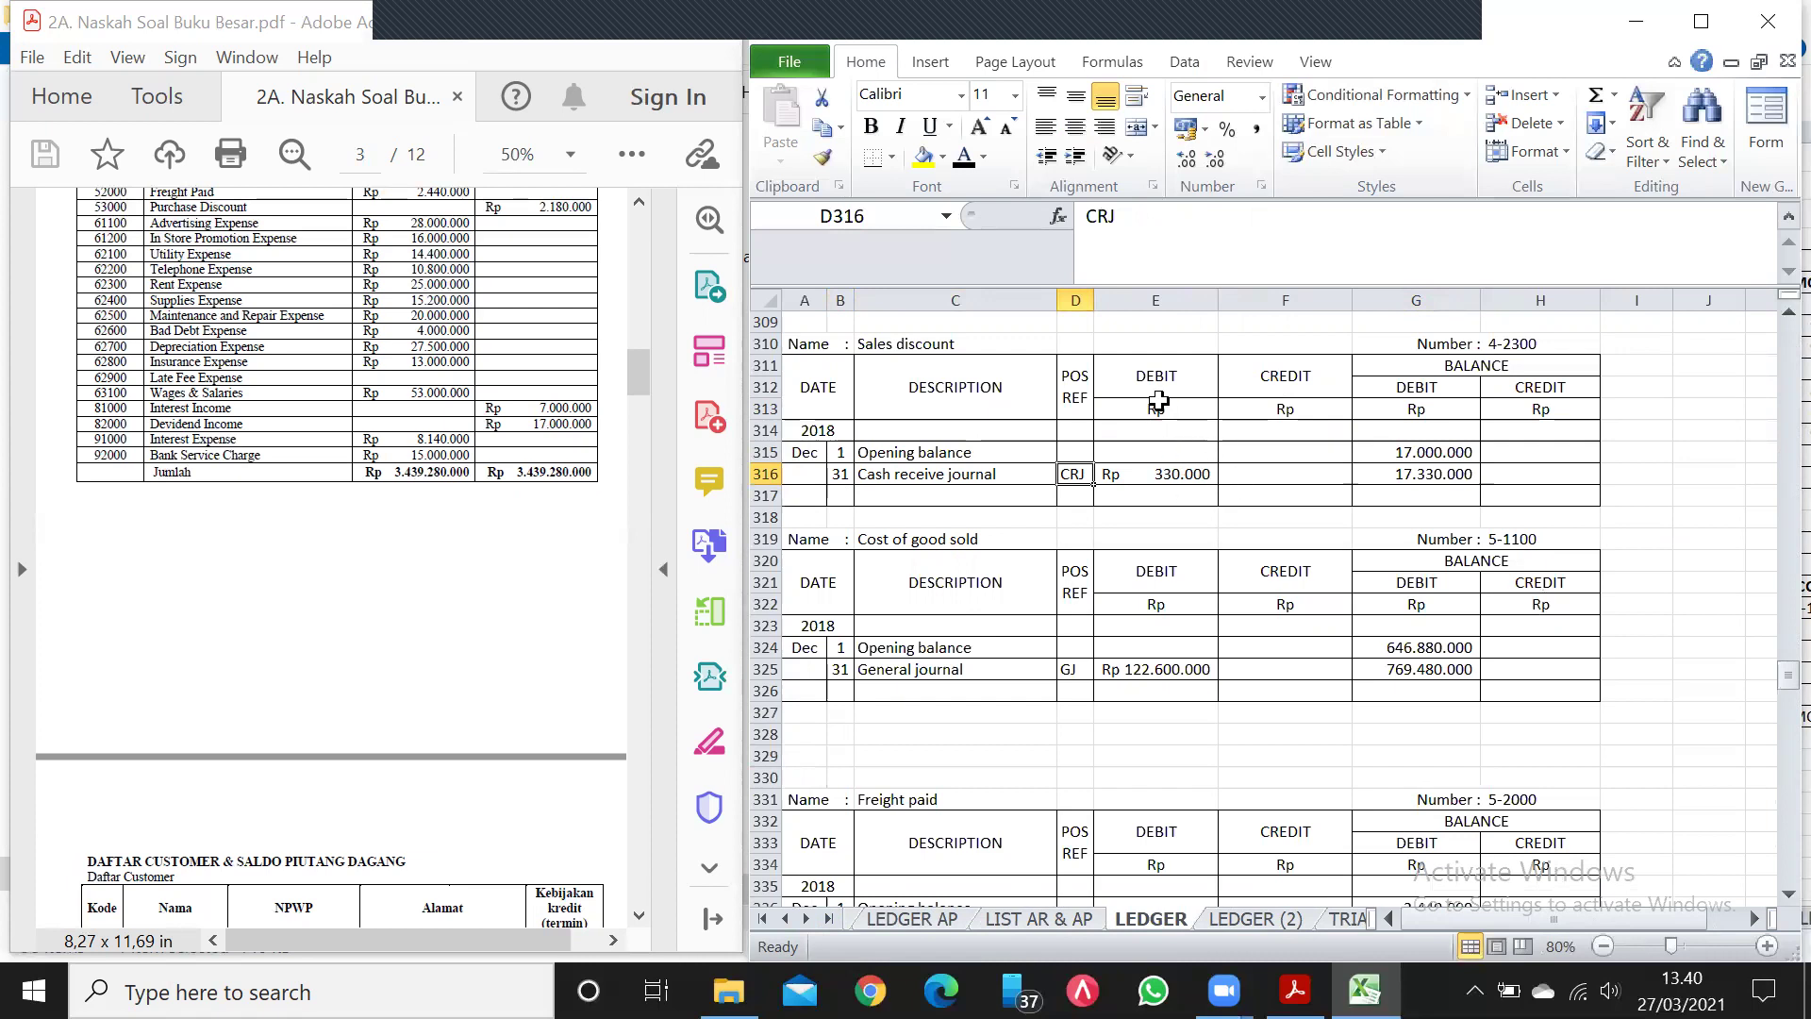
click(1255, 479)
click(1183, 477)
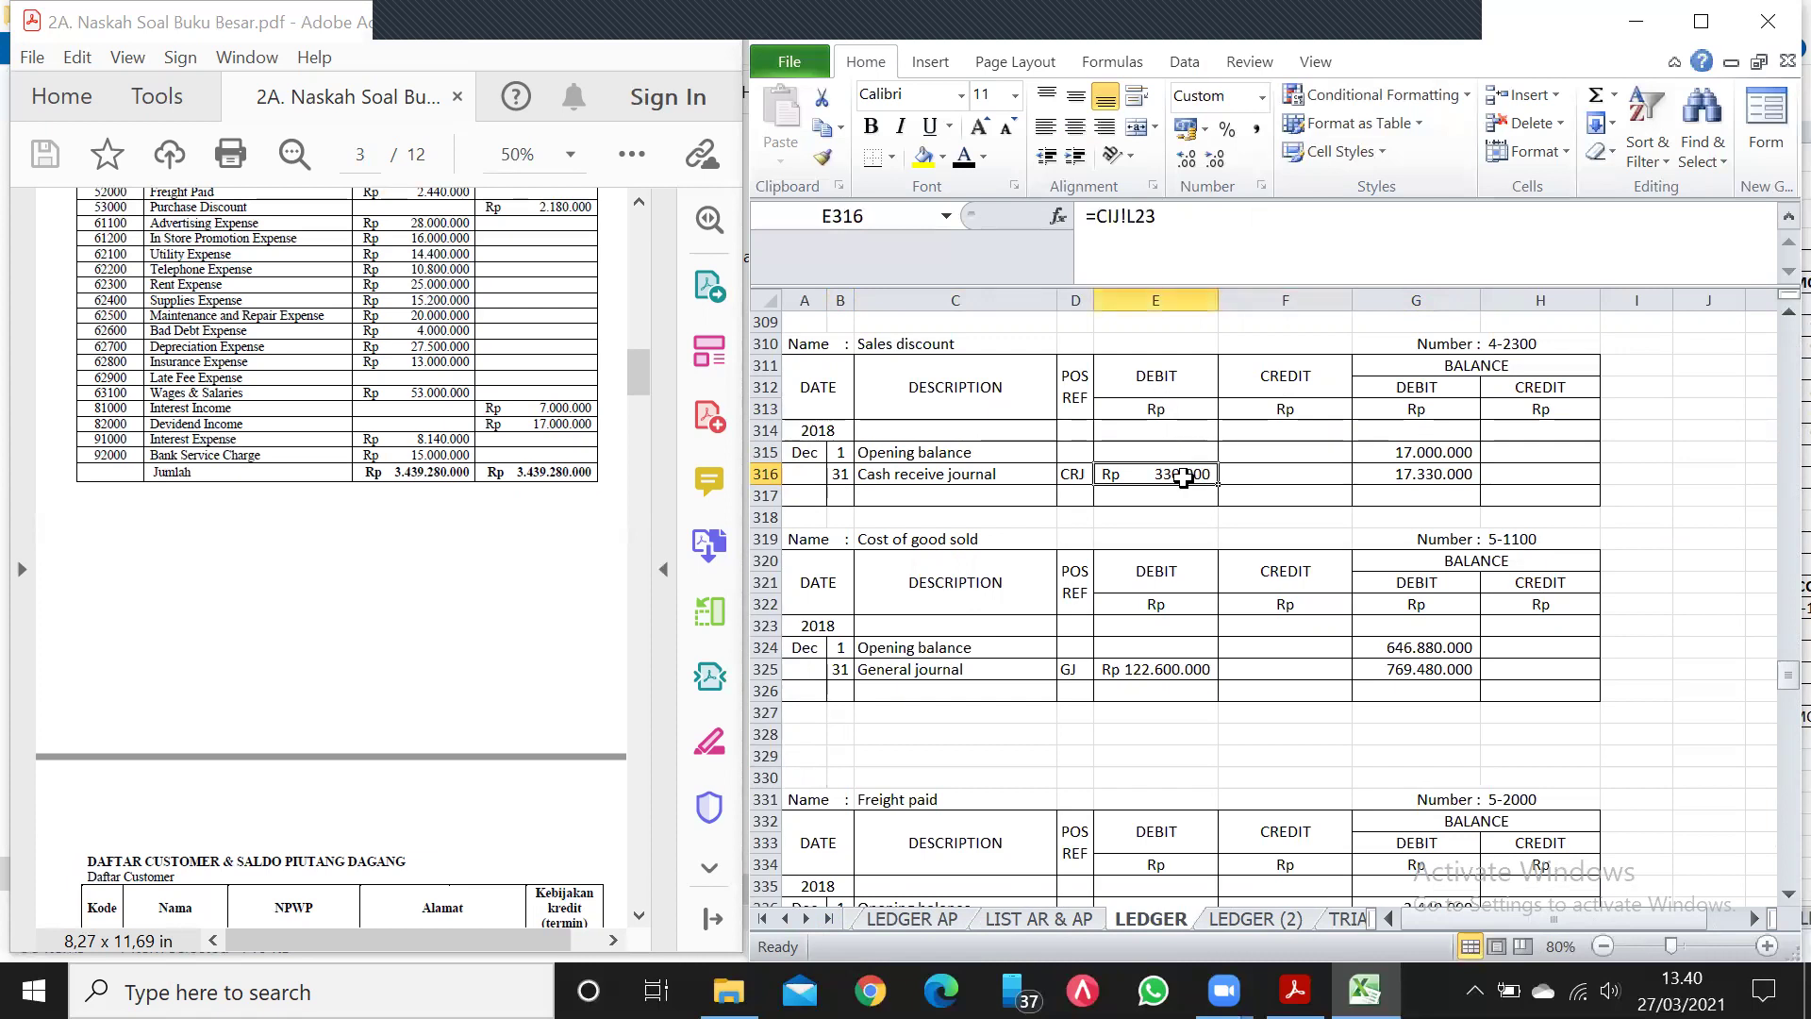
Compare the debit and credit sides of Sales discount's posting and balance columns to examine how the balance is worked out.
click(1442, 456)
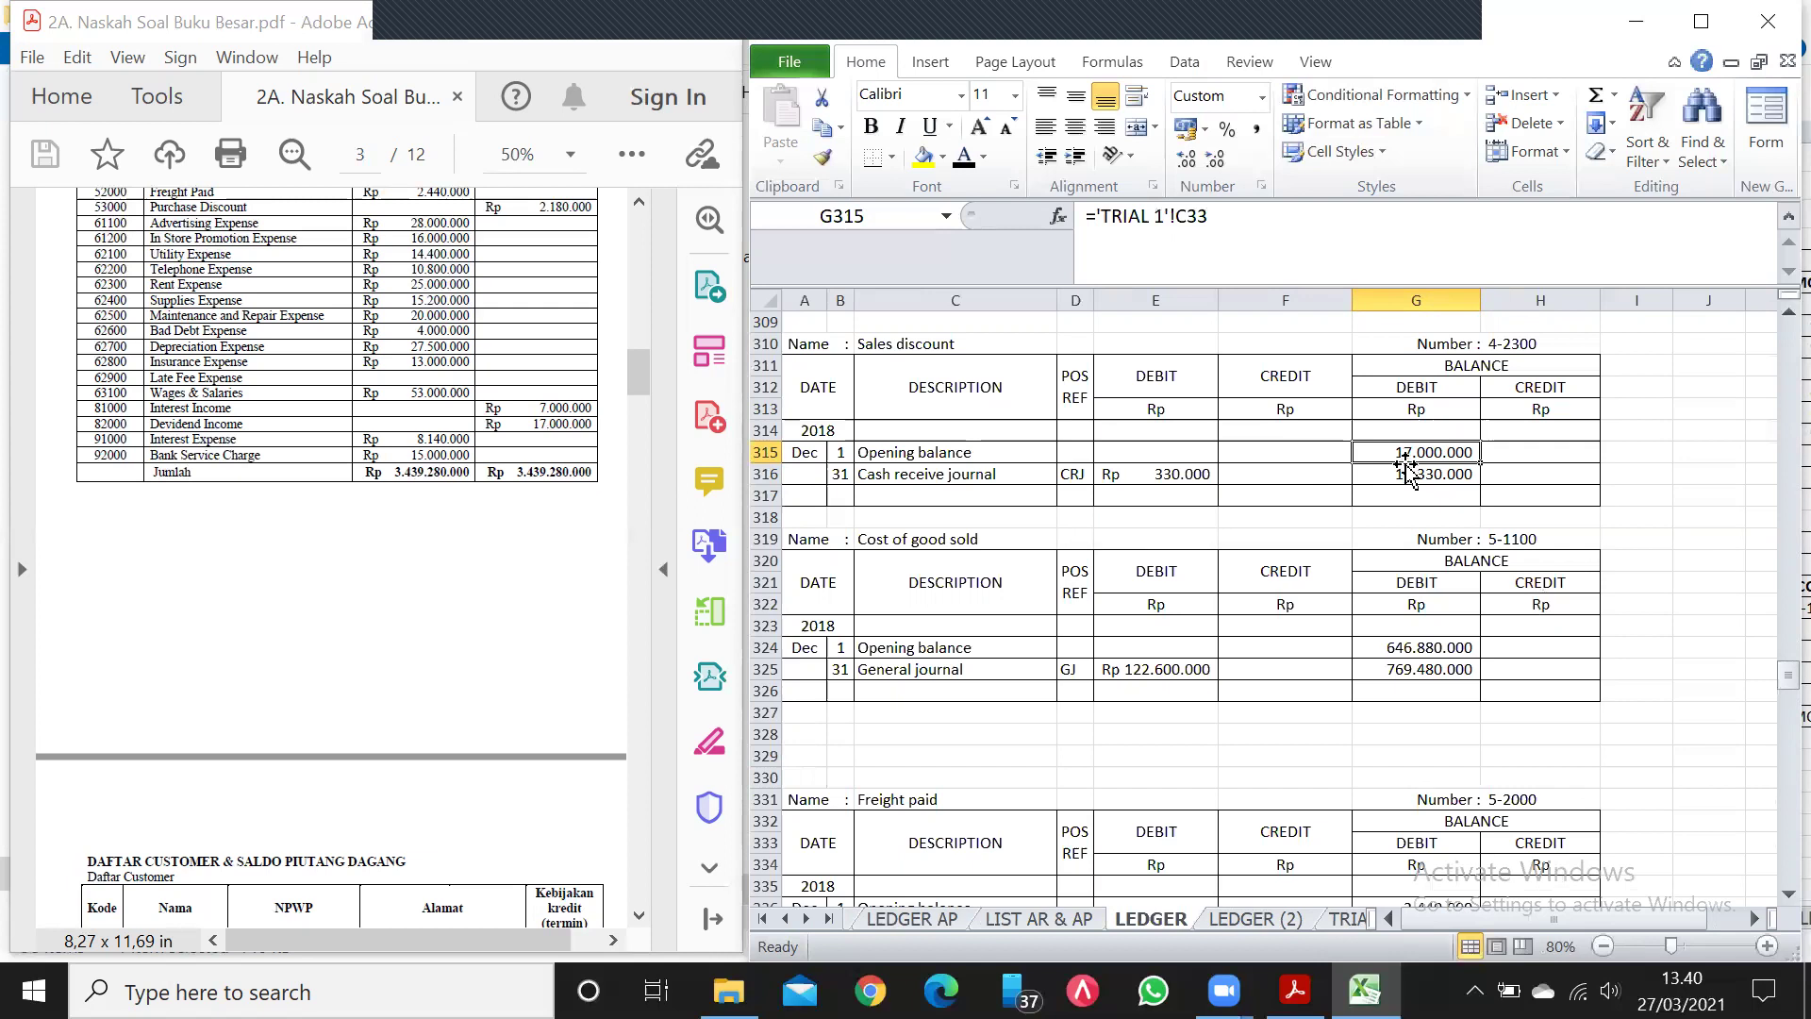
click(1526, 459)
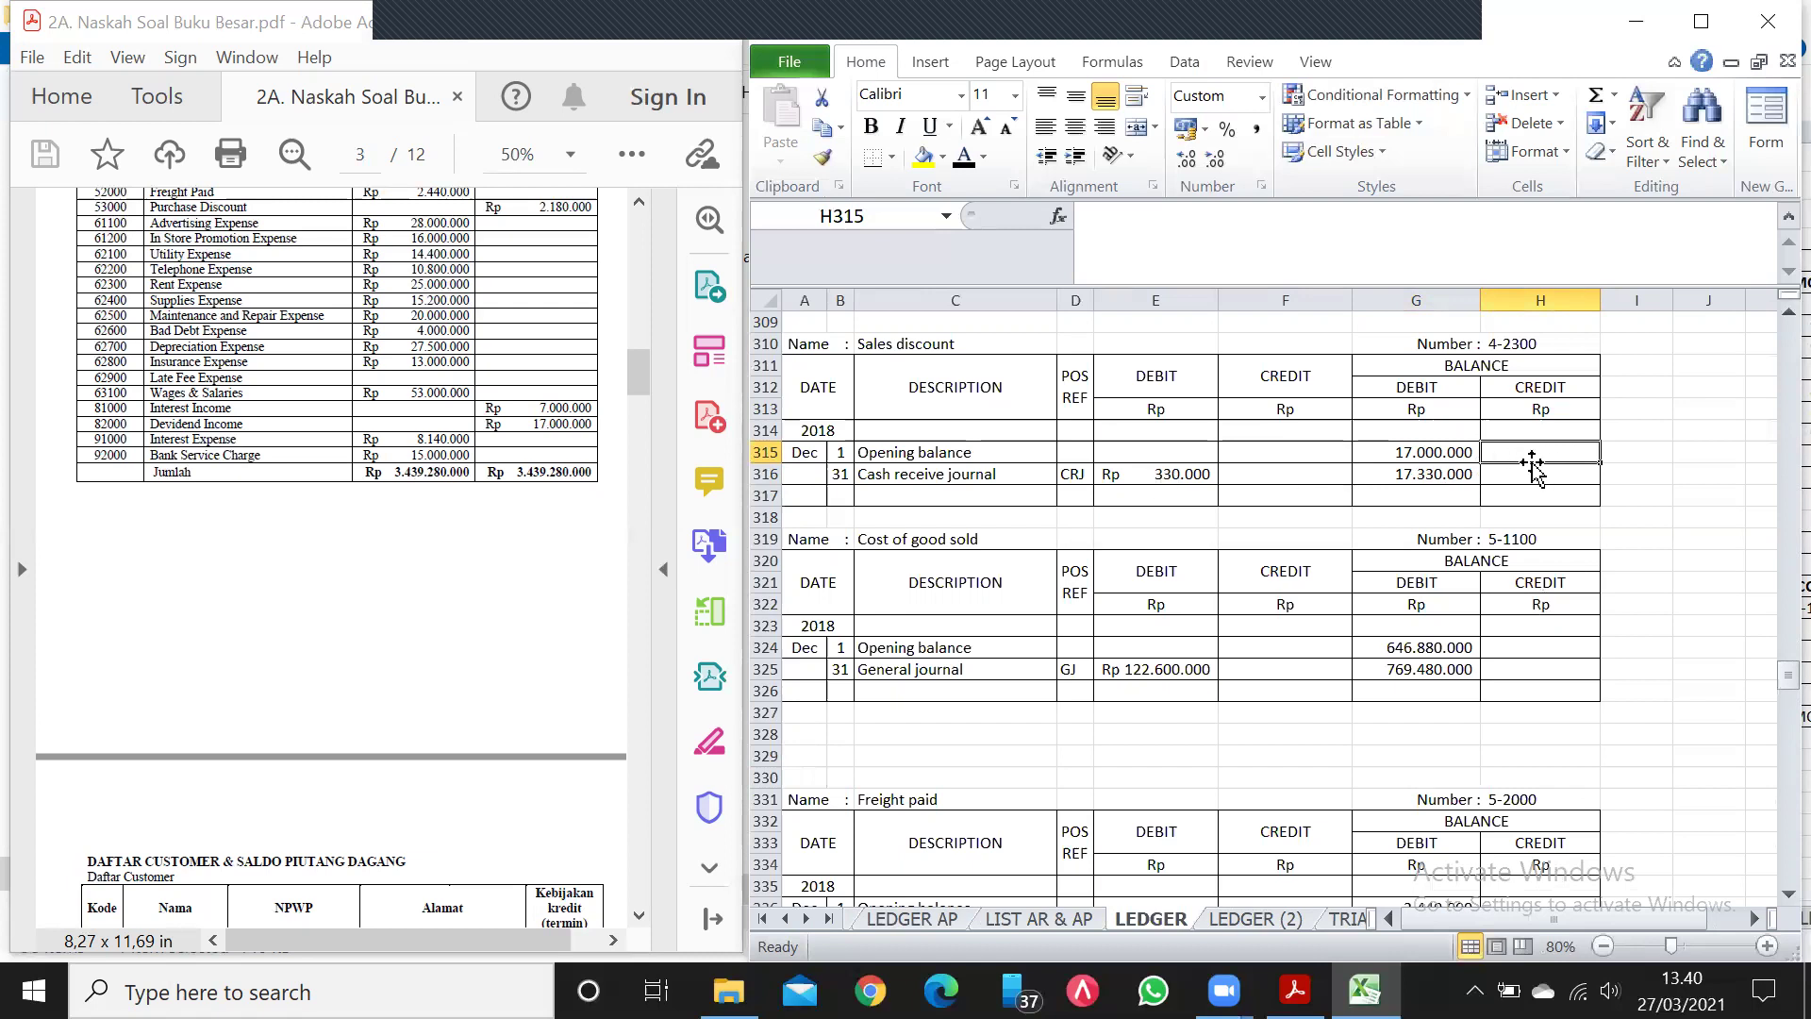
click(1312, 472)
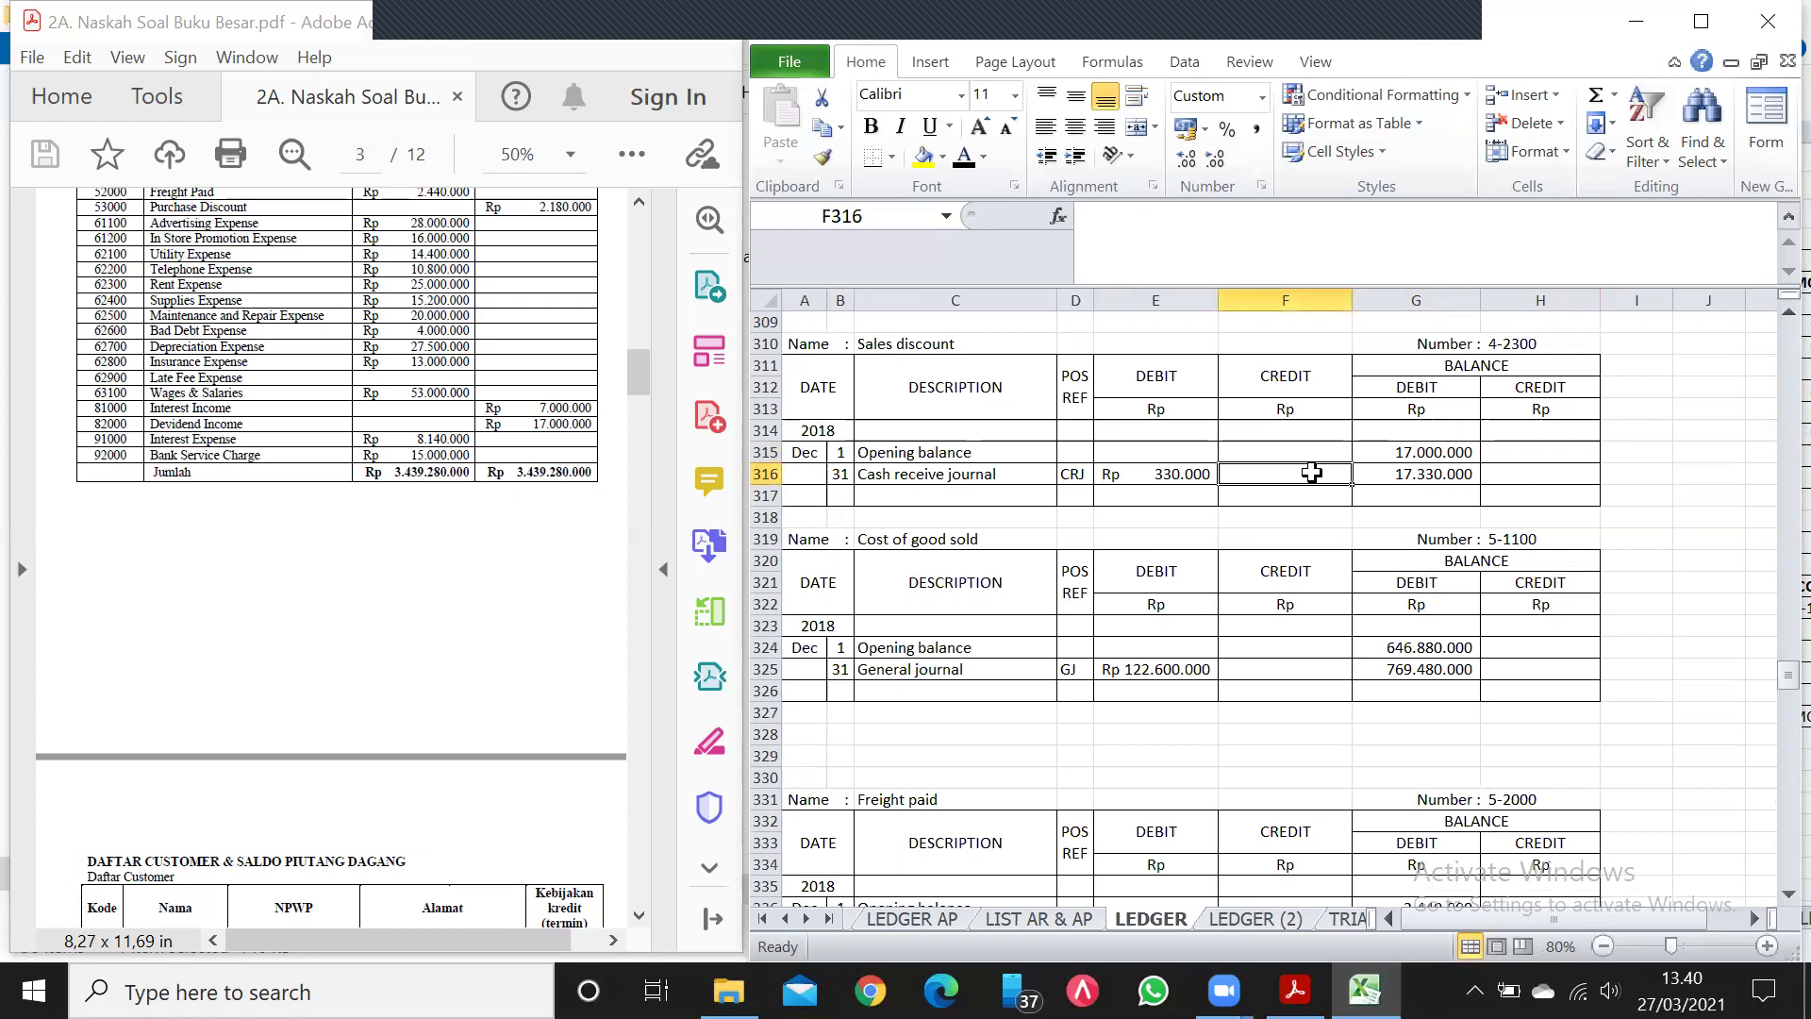
click(1563, 478)
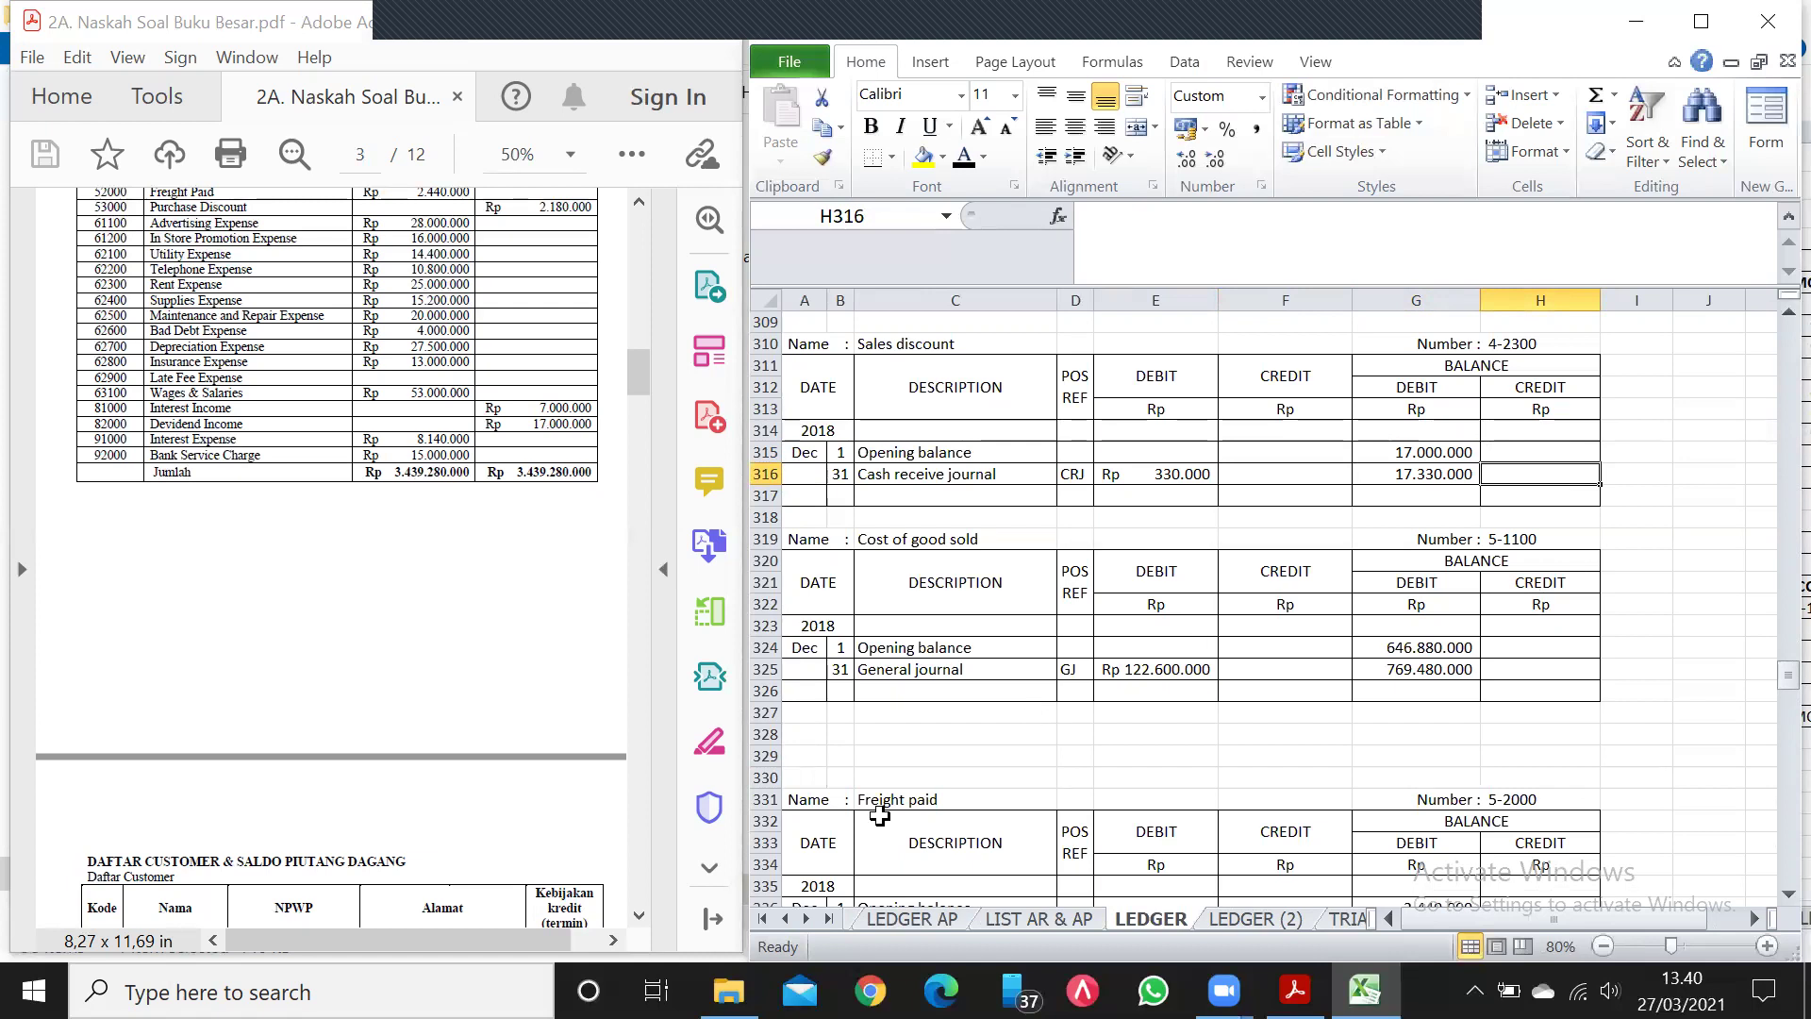
Reopen the CIJ sheet and review its recapitulation accounts from 1-1110 on the debit side to 4-2100 on the credit side.
click(782, 919)
click(782, 919)
click(783, 918)
click(862, 920)
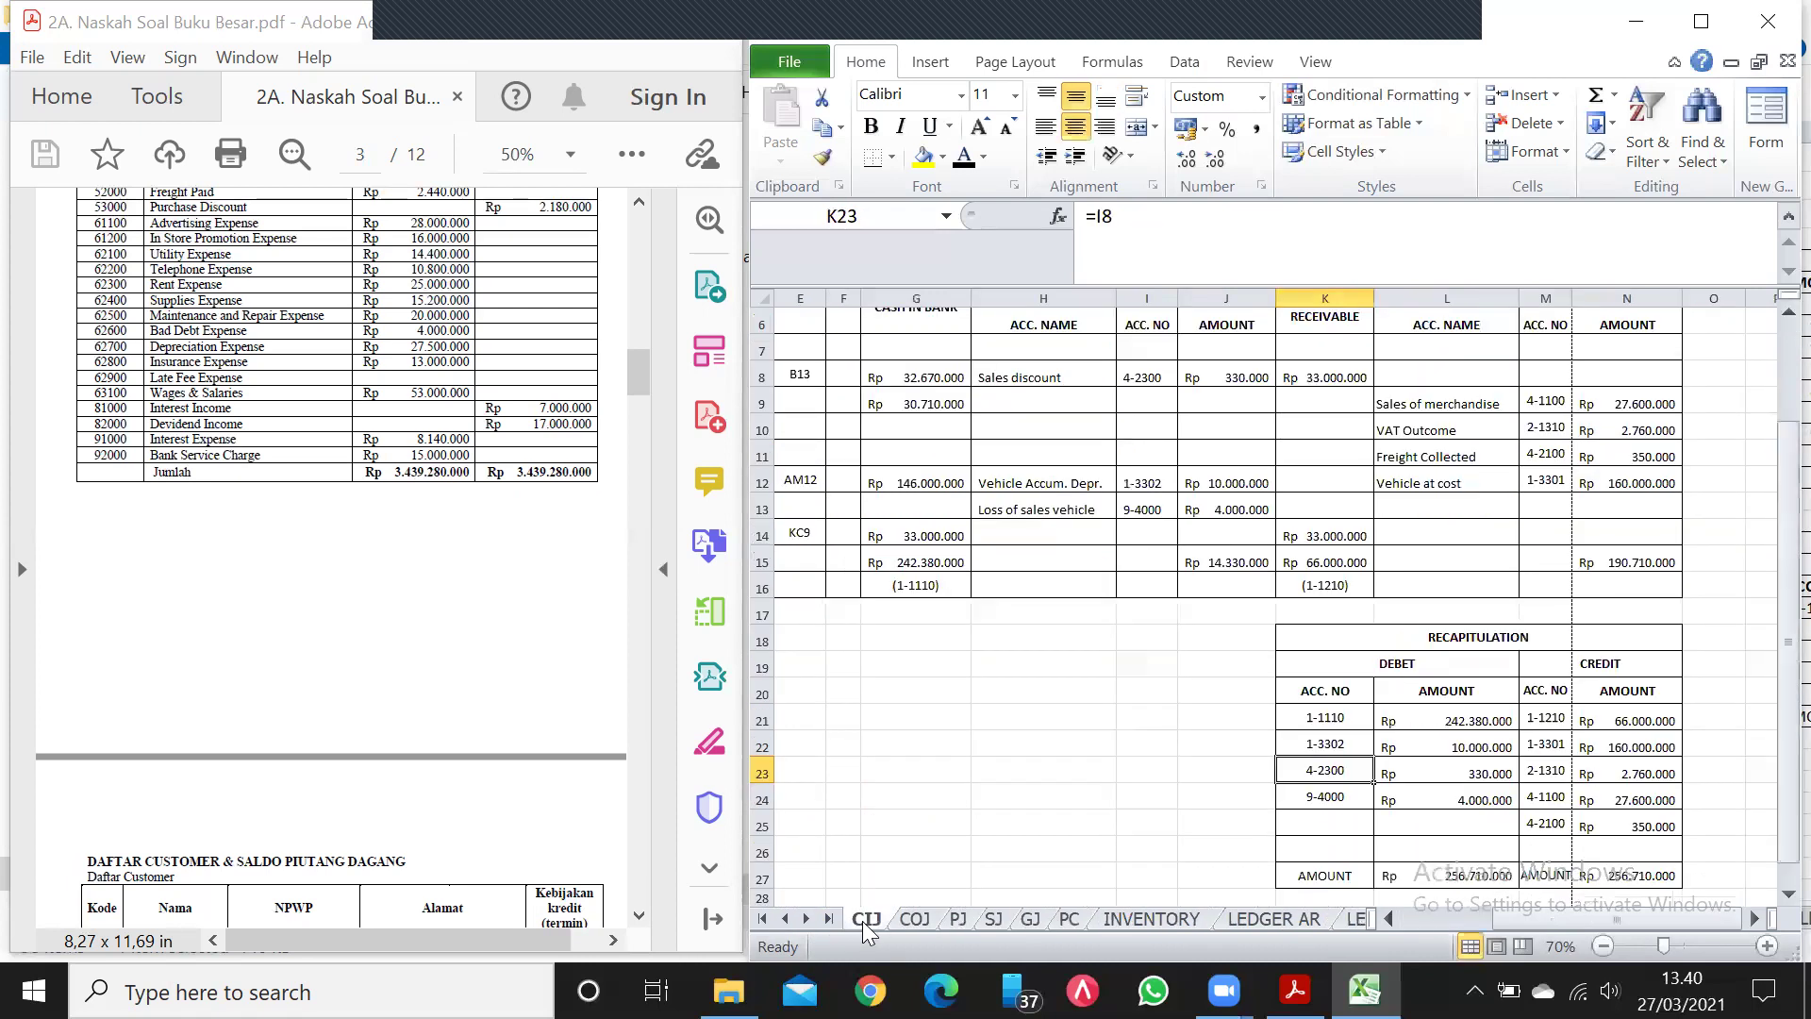
click(1348, 716)
click(1530, 821)
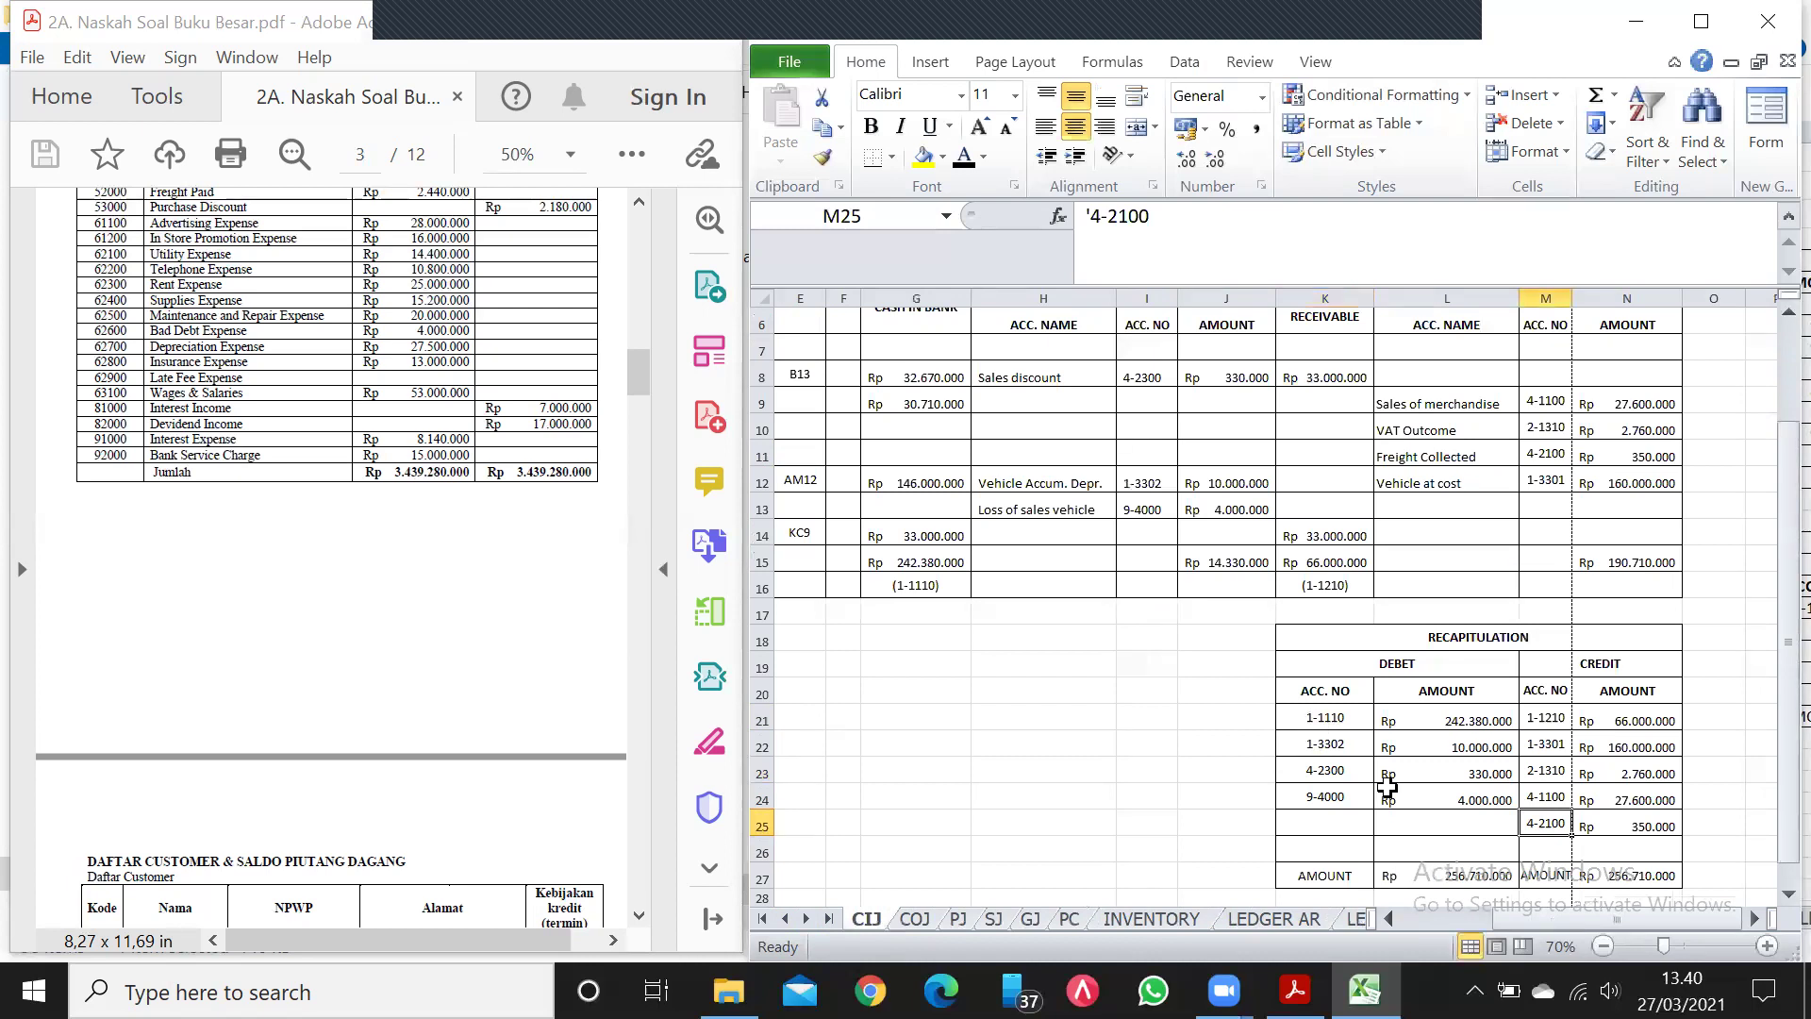
Review the debit and credit accounts in the recapitulations on the COJ, PJ and PC sheets, starting with 1-1120 on COJ.
click(917, 923)
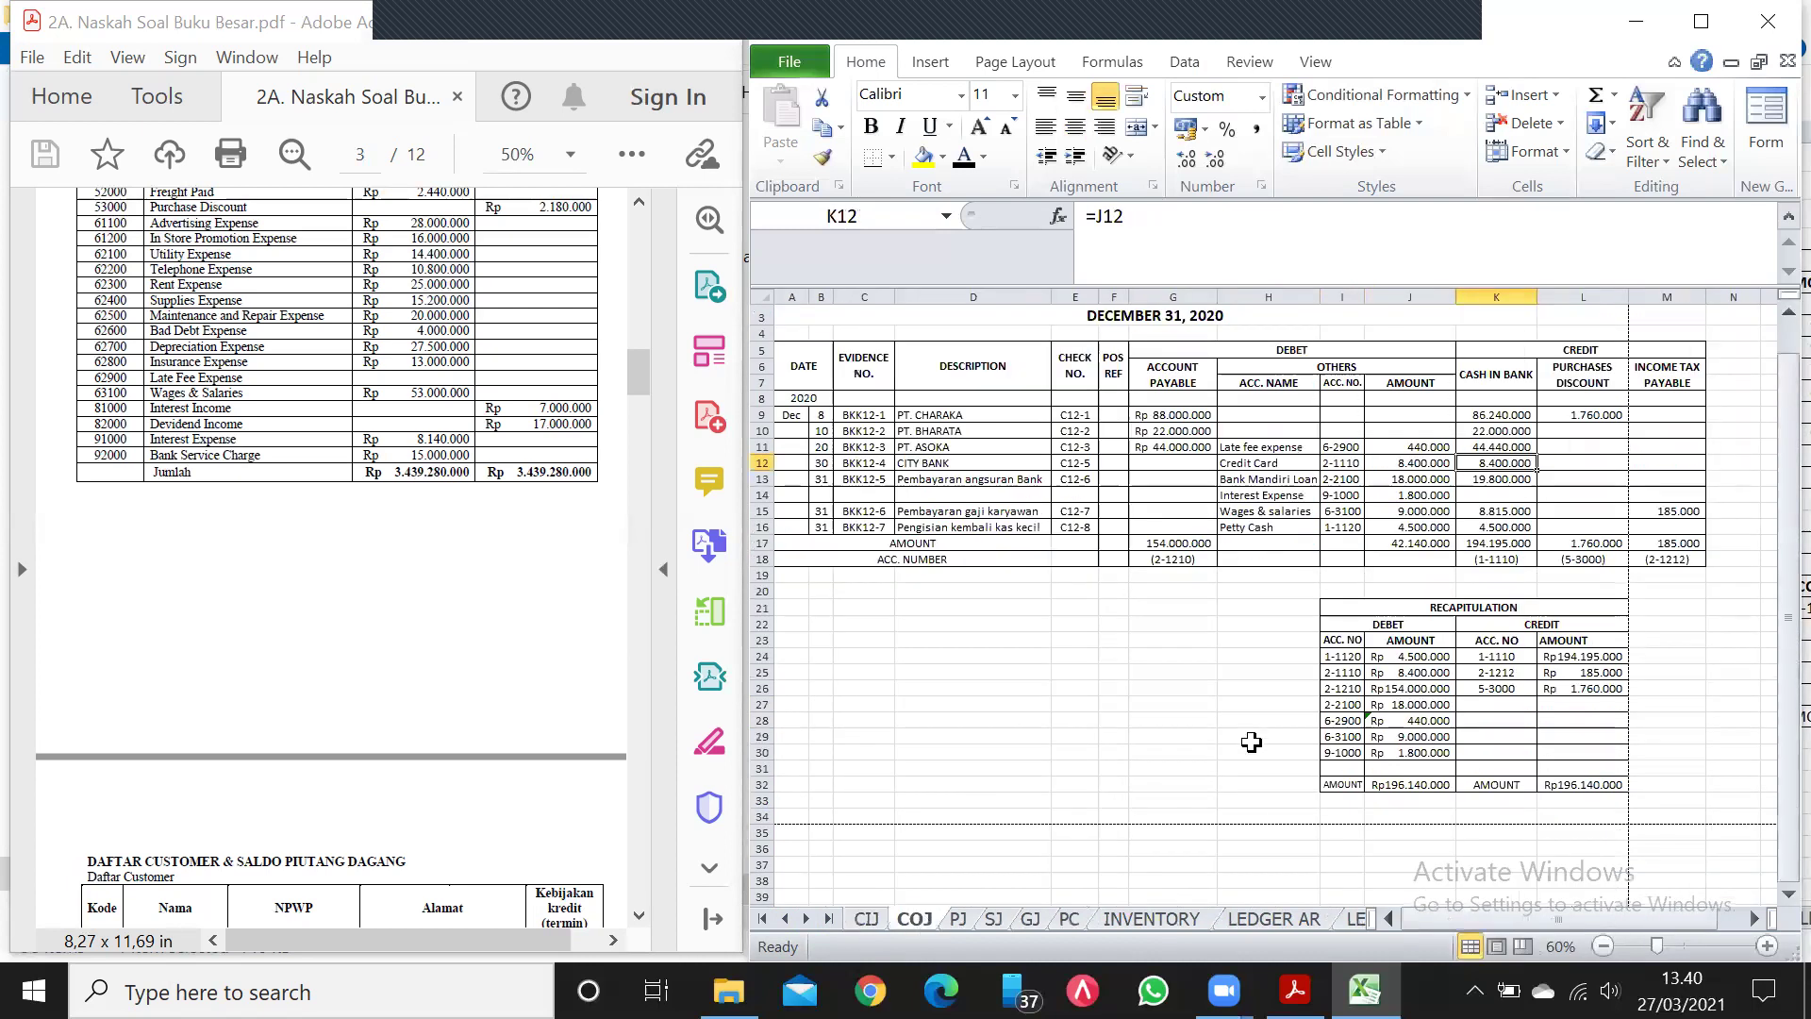
click(1330, 658)
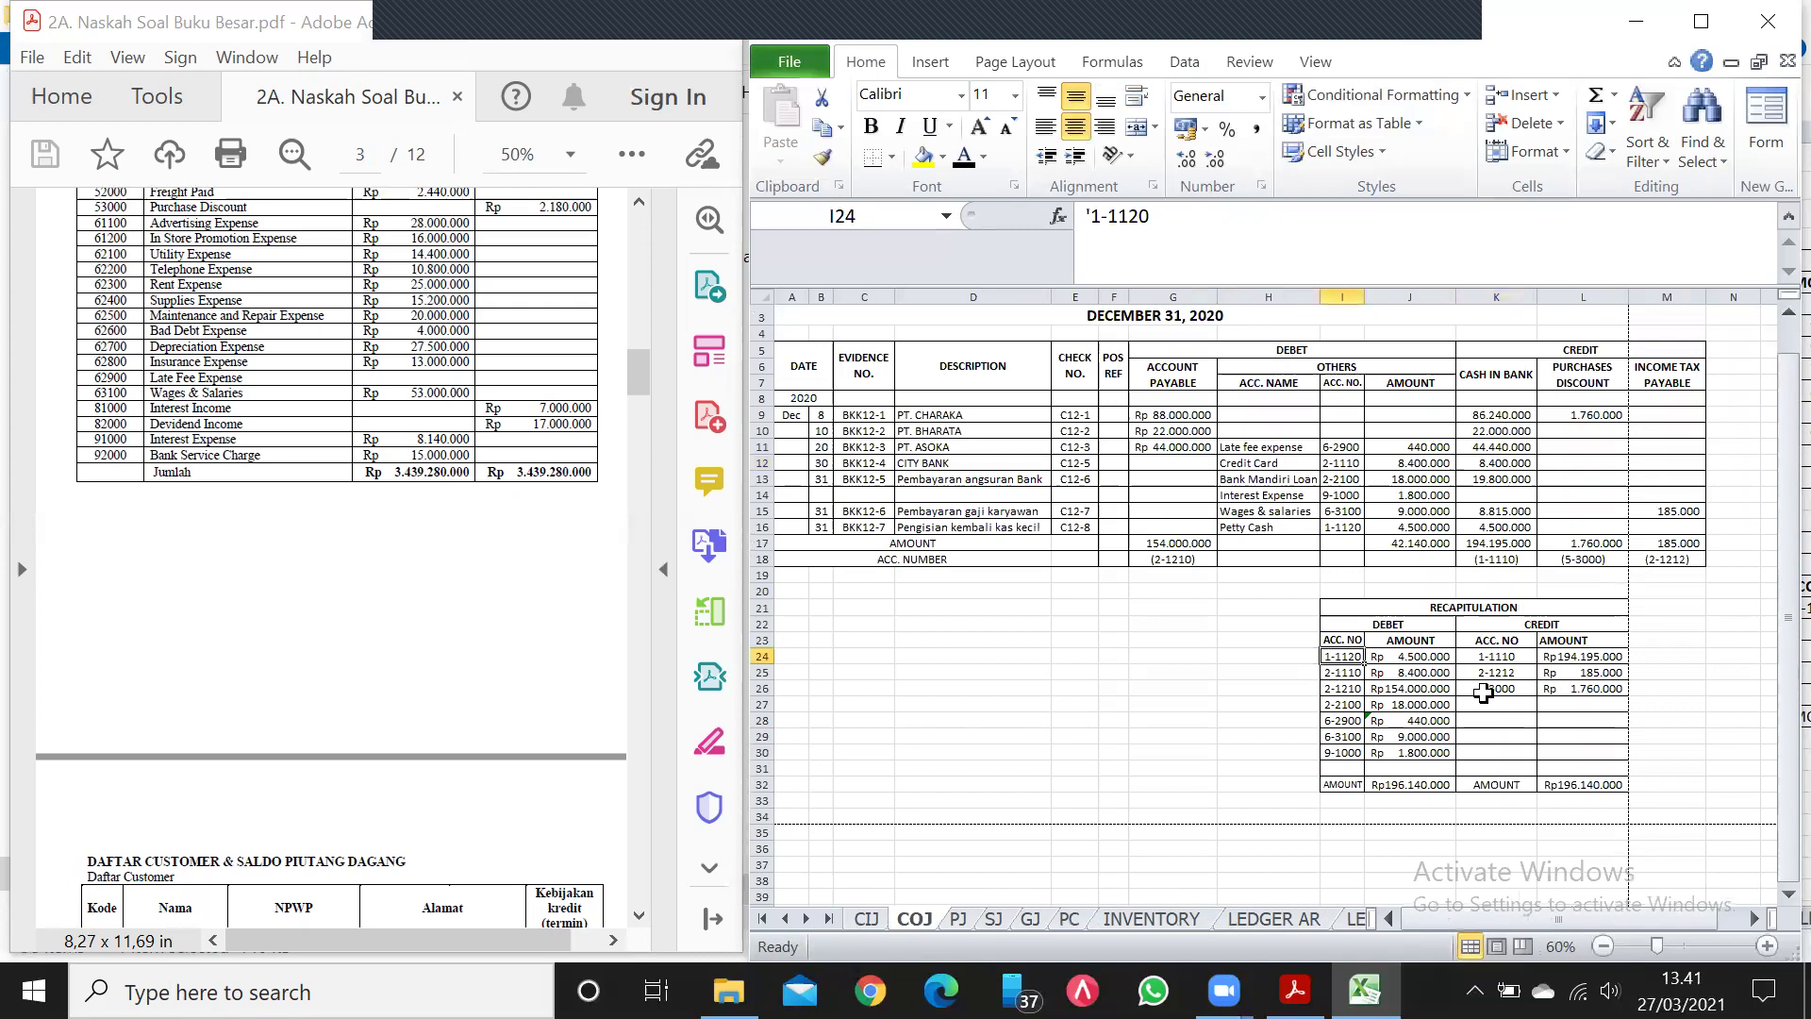
click(962, 913)
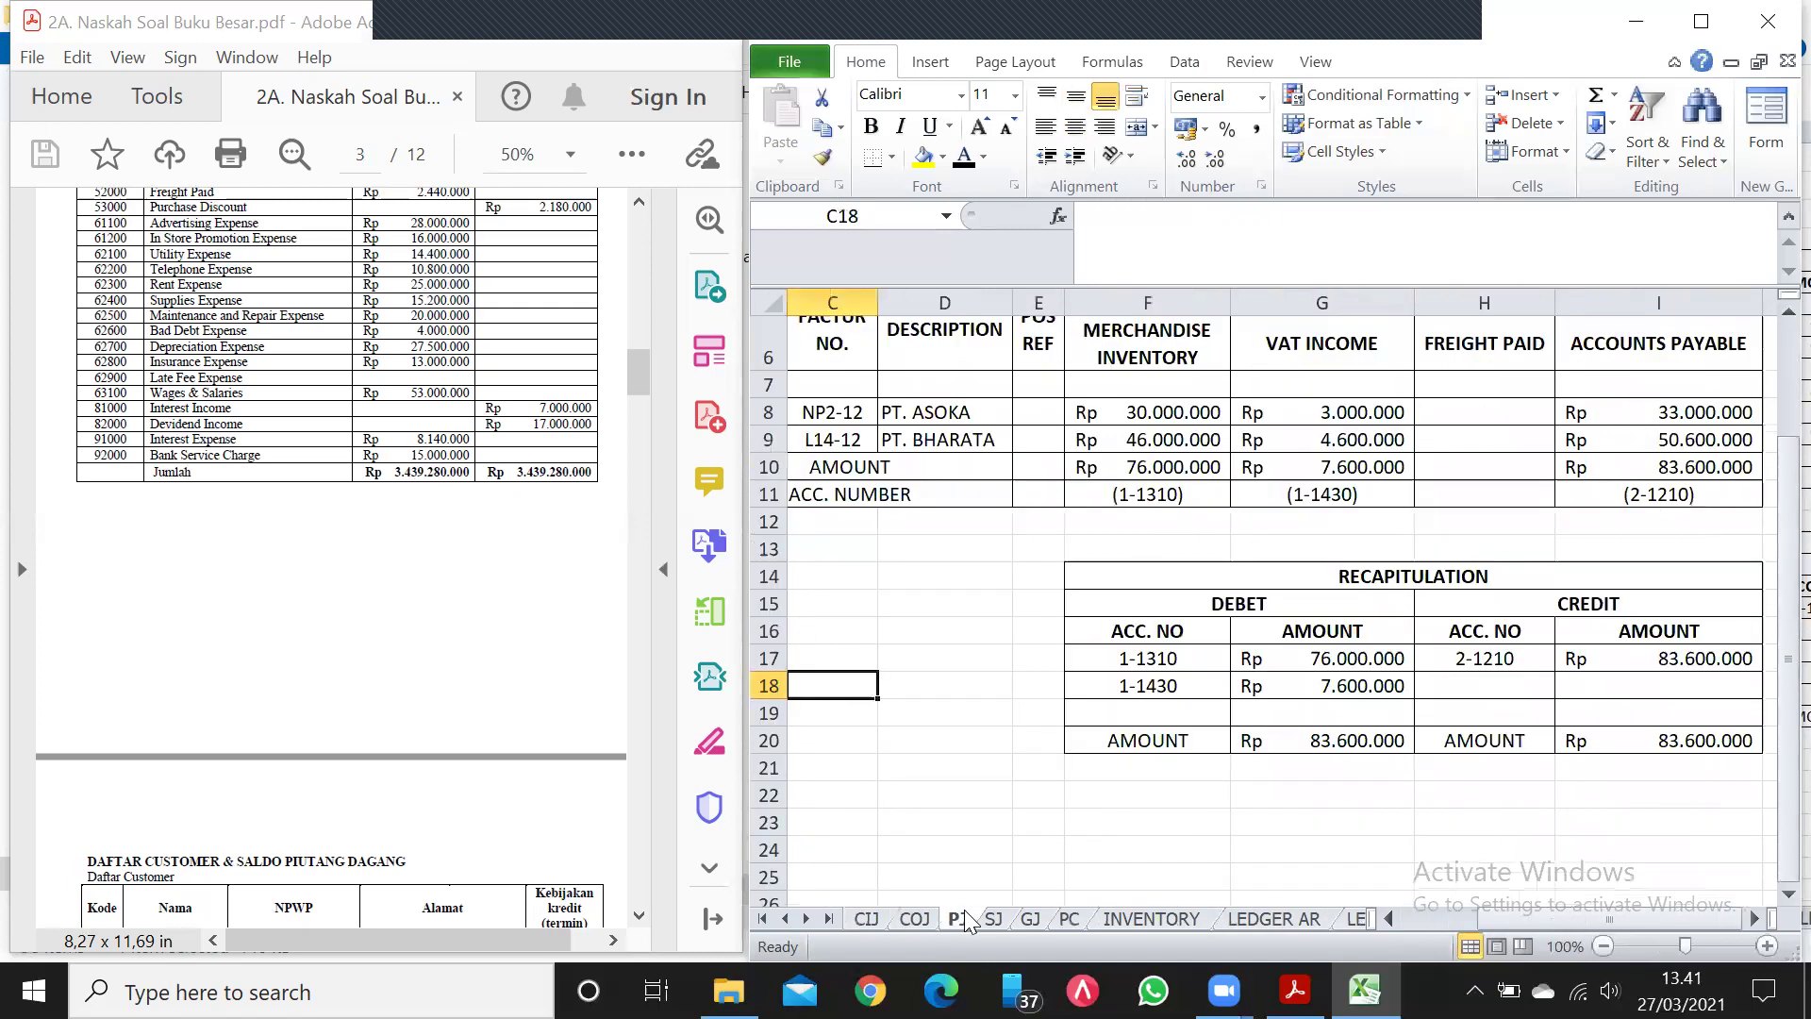
click(1190, 666)
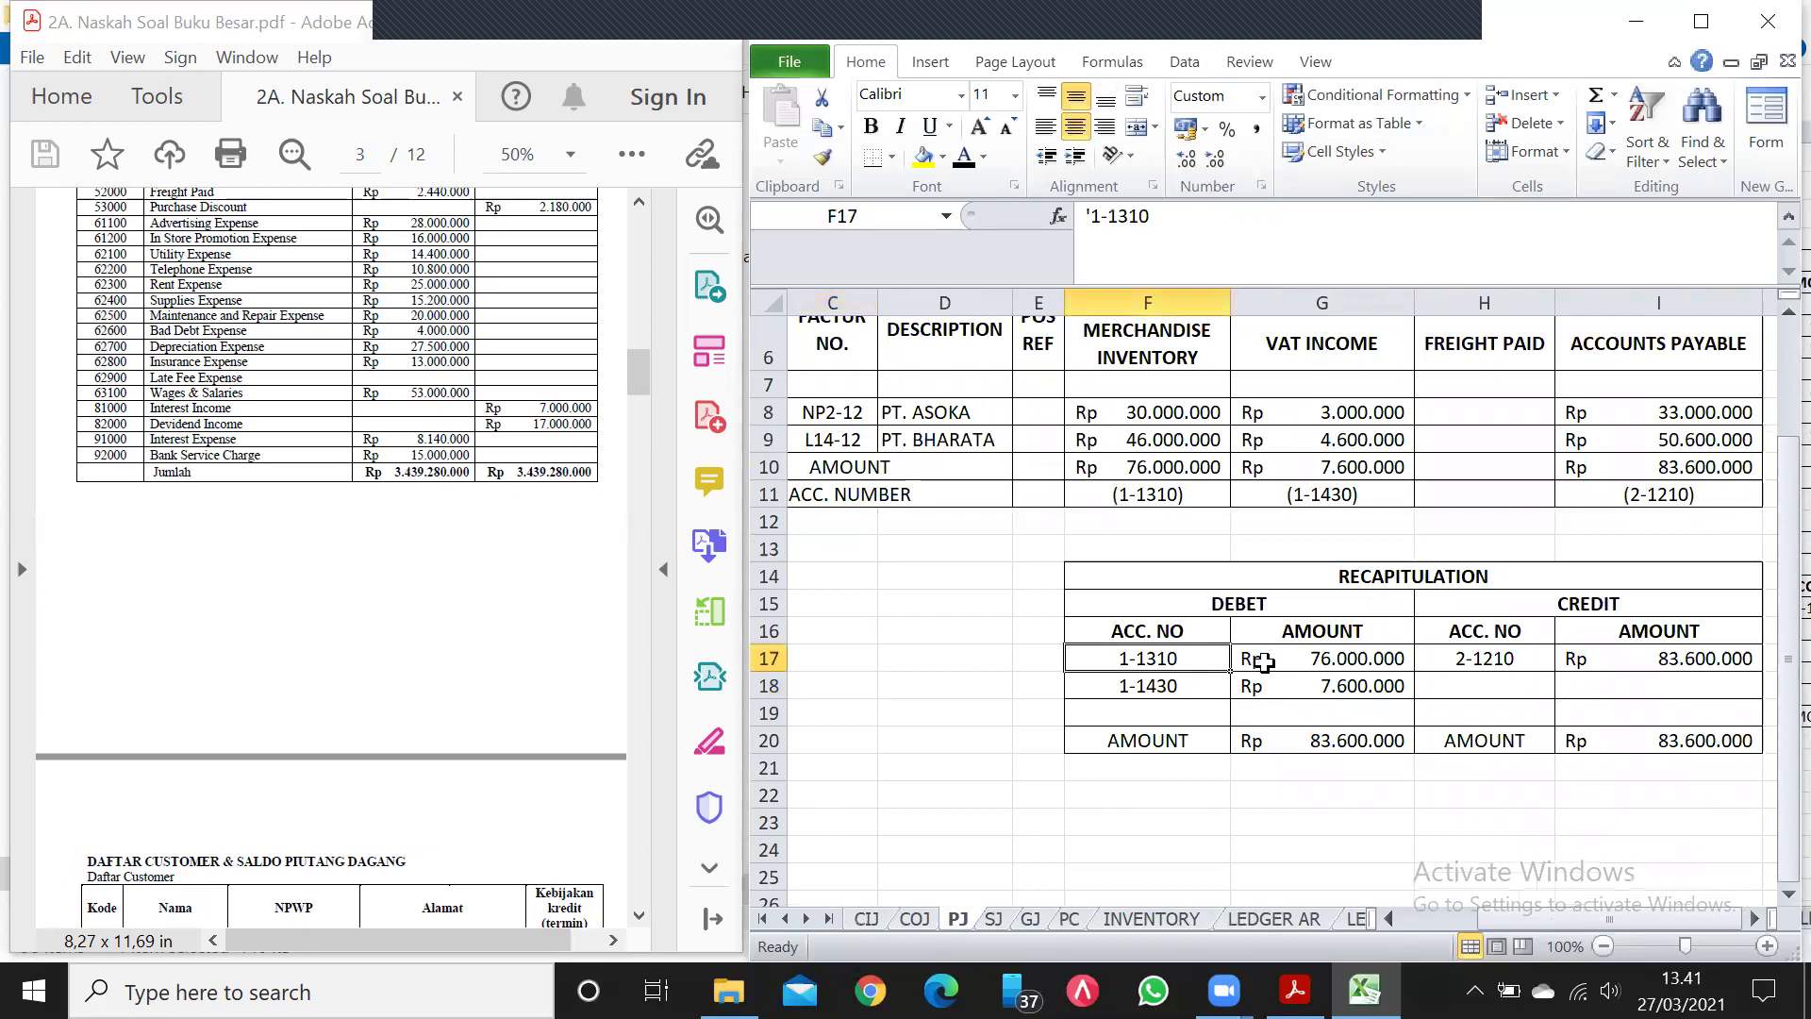
click(1473, 659)
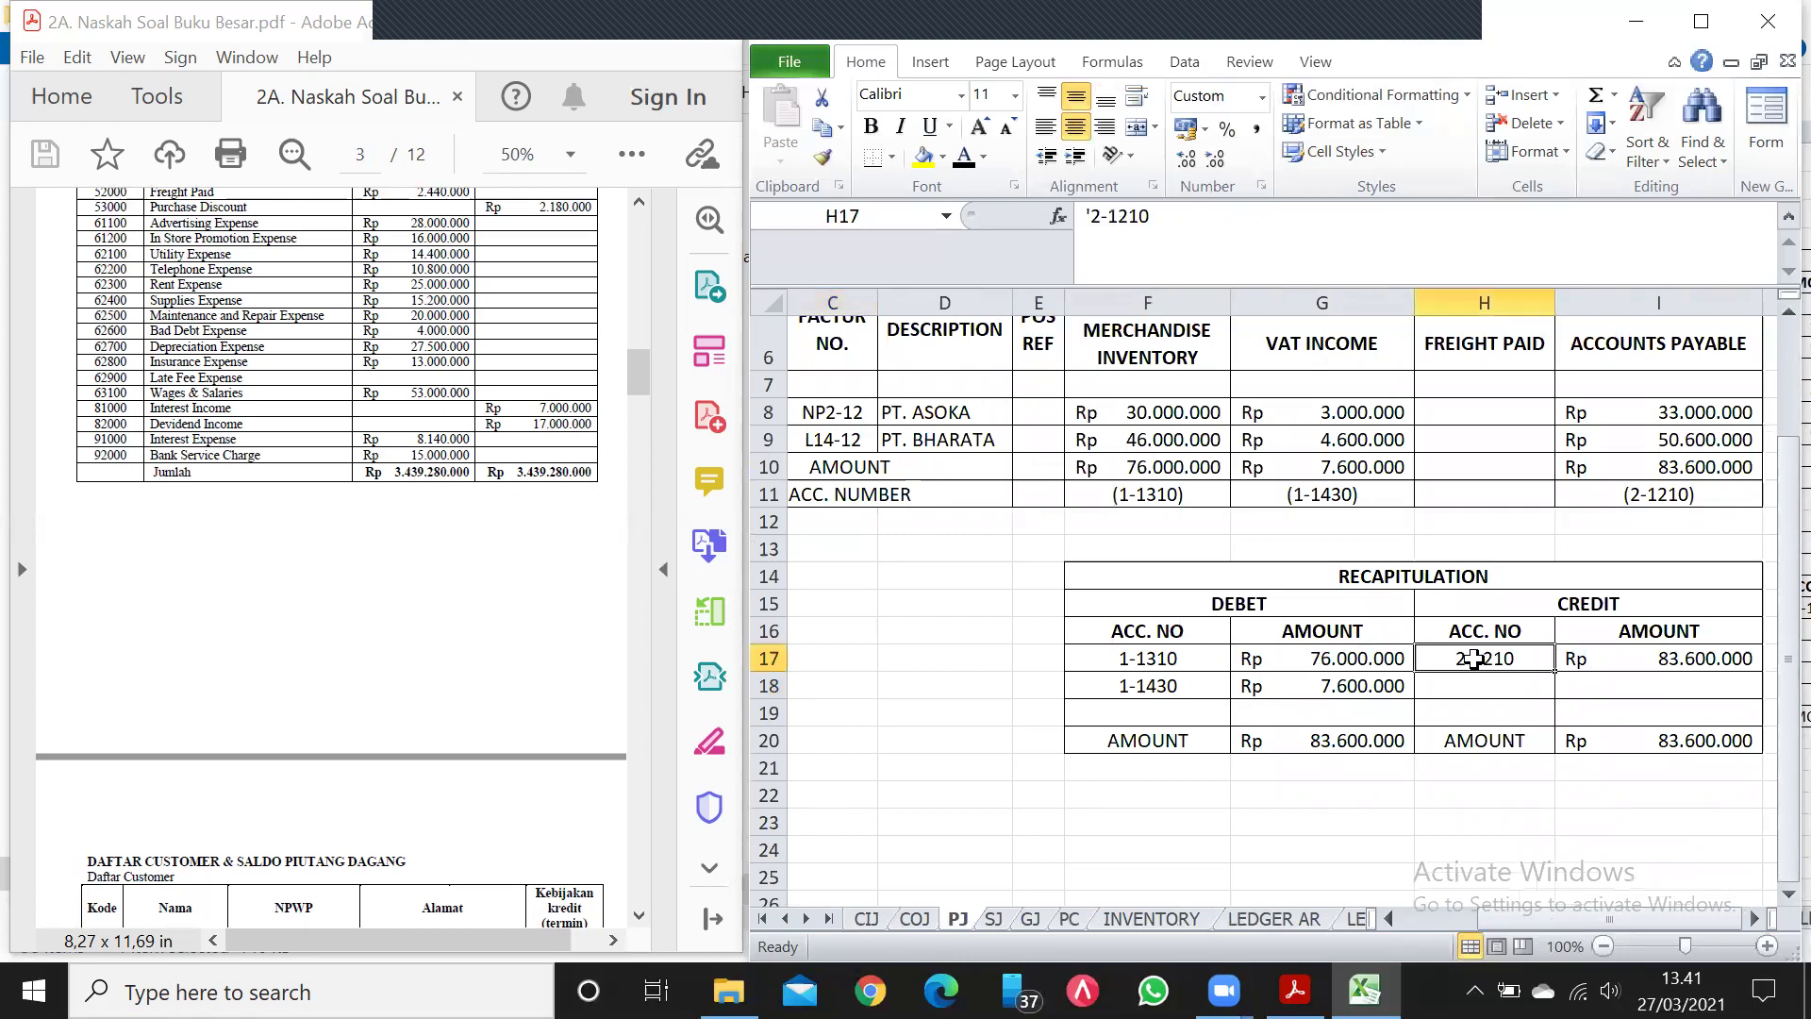
click(1070, 916)
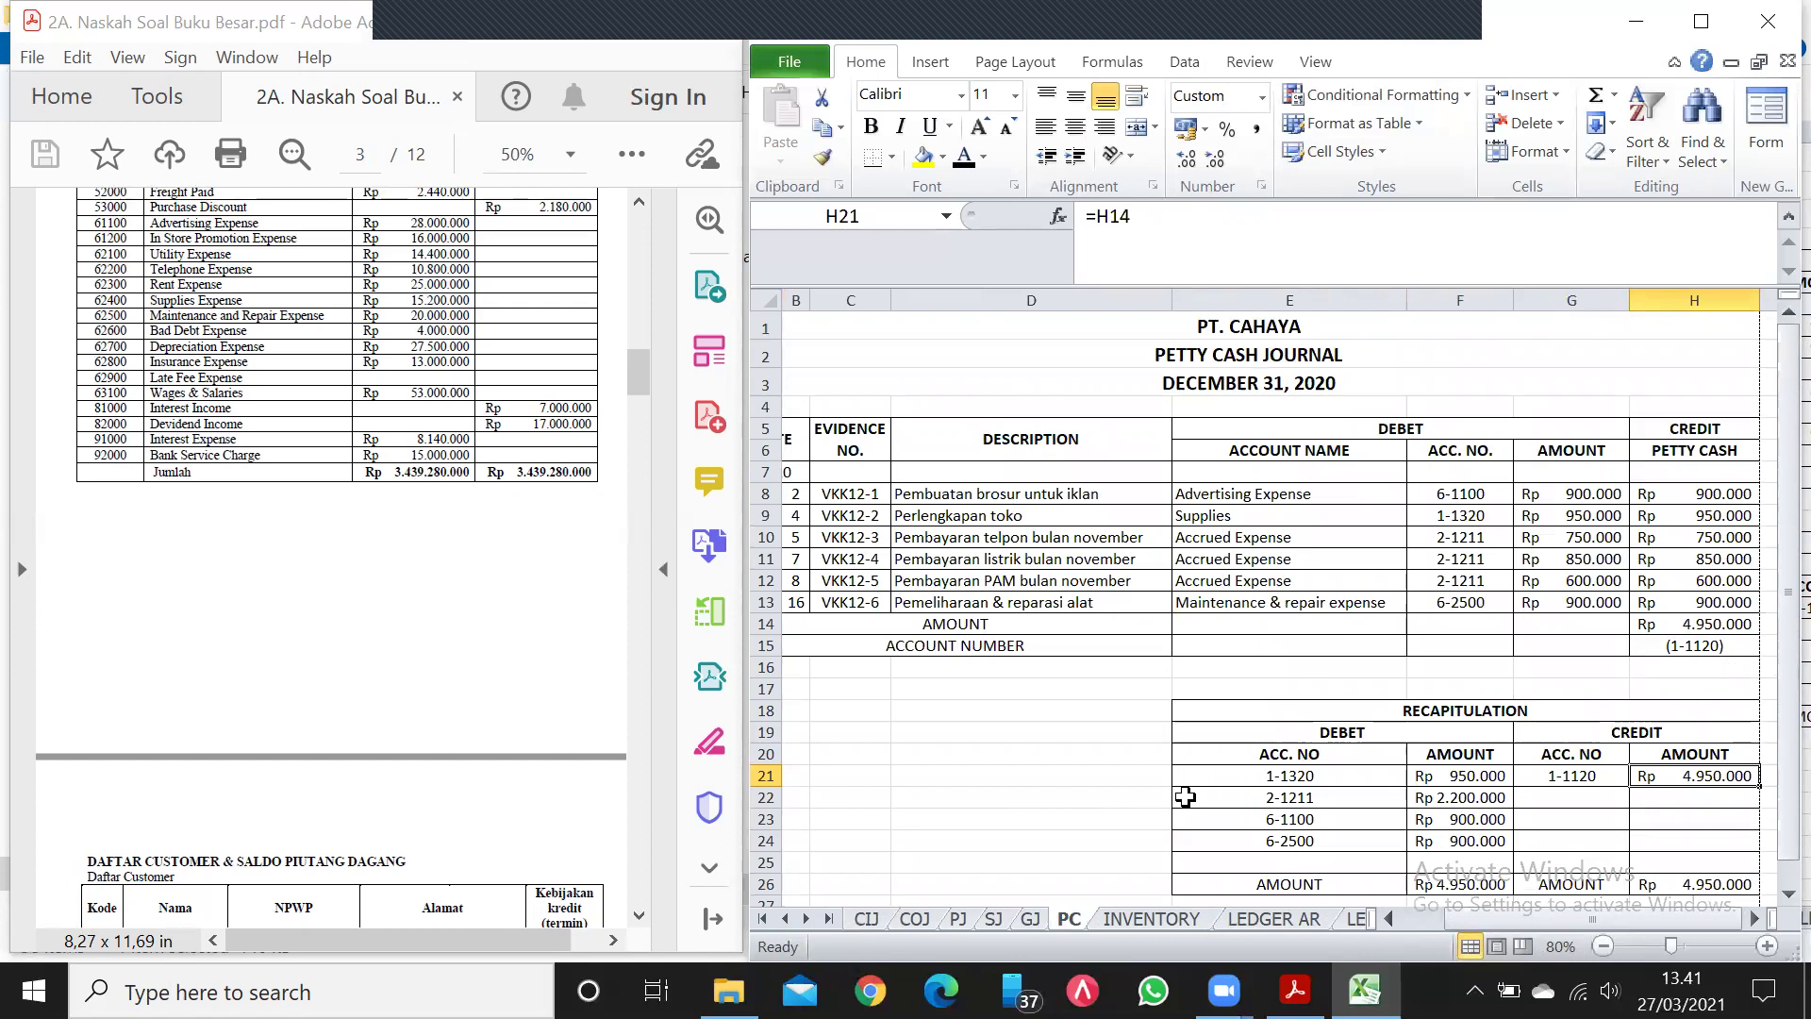
click(1273, 776)
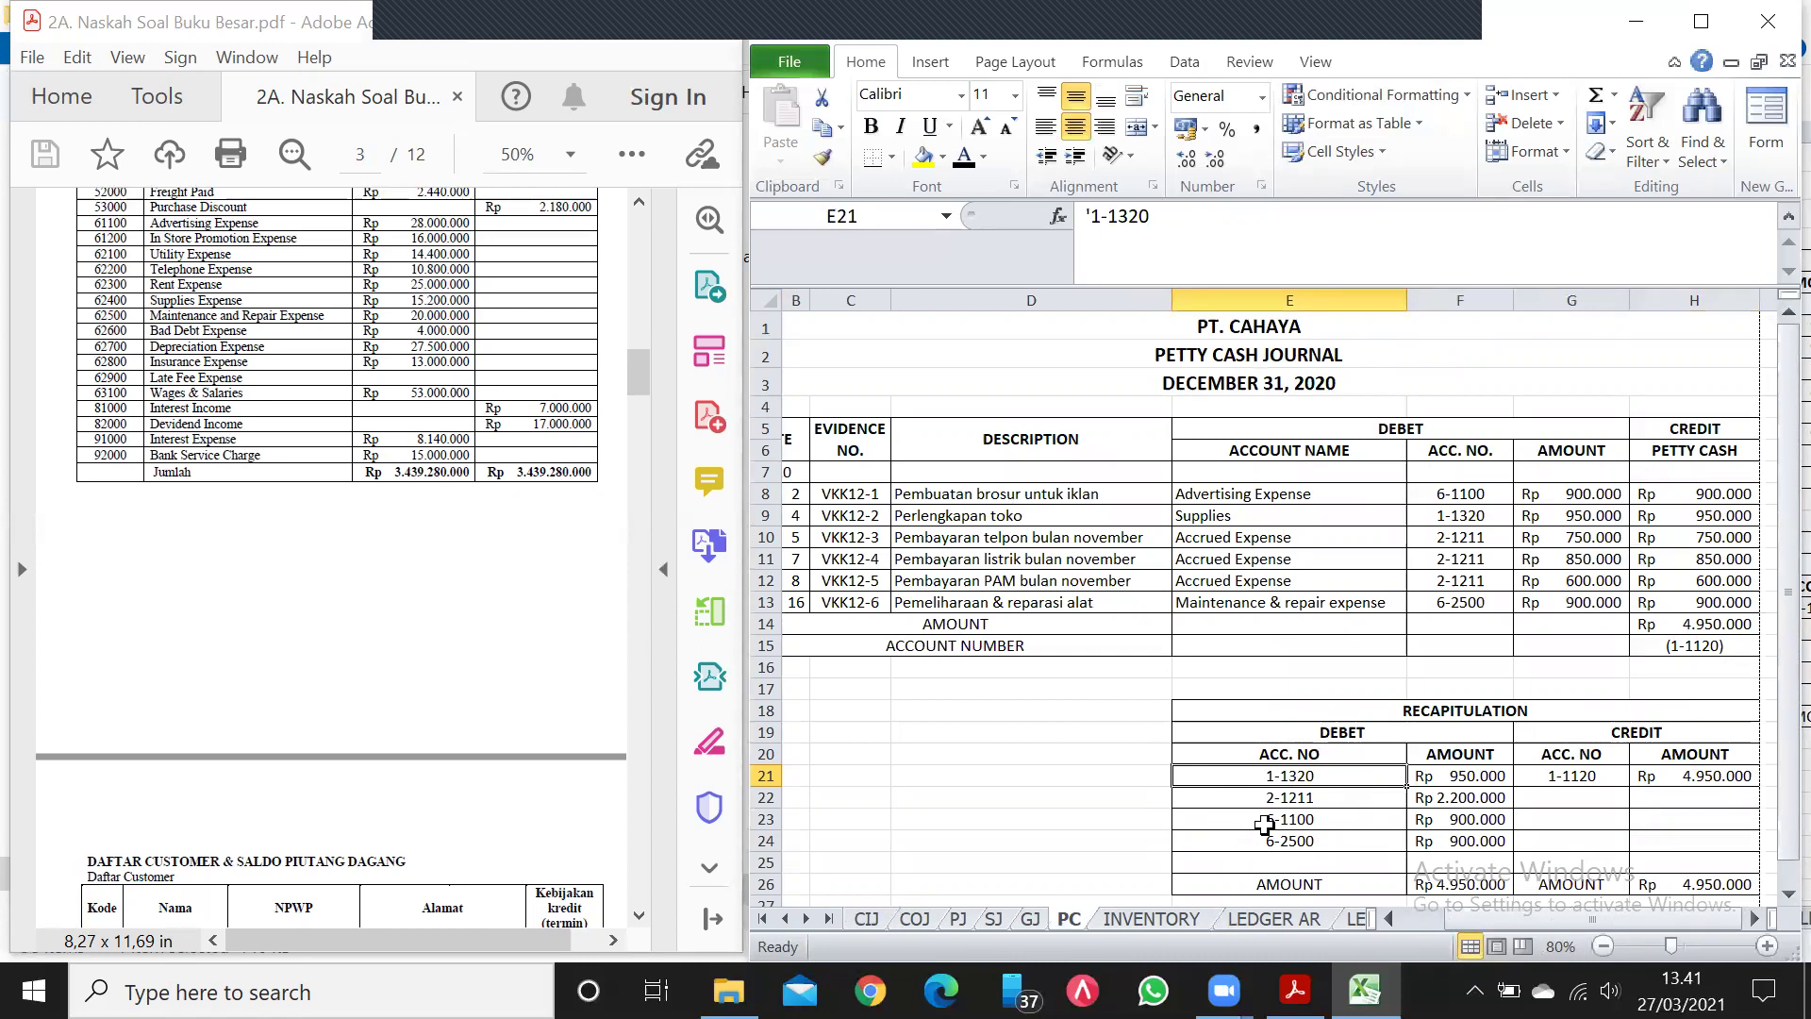
Return to the LEDGER sheet and examine the Cash in Bank and Petty Cash accounts at its beginning.
click(797, 924)
click(797, 924)
click(796, 924)
click(797, 923)
click(797, 923)
click(797, 923)
click(797, 923)
click(797, 923)
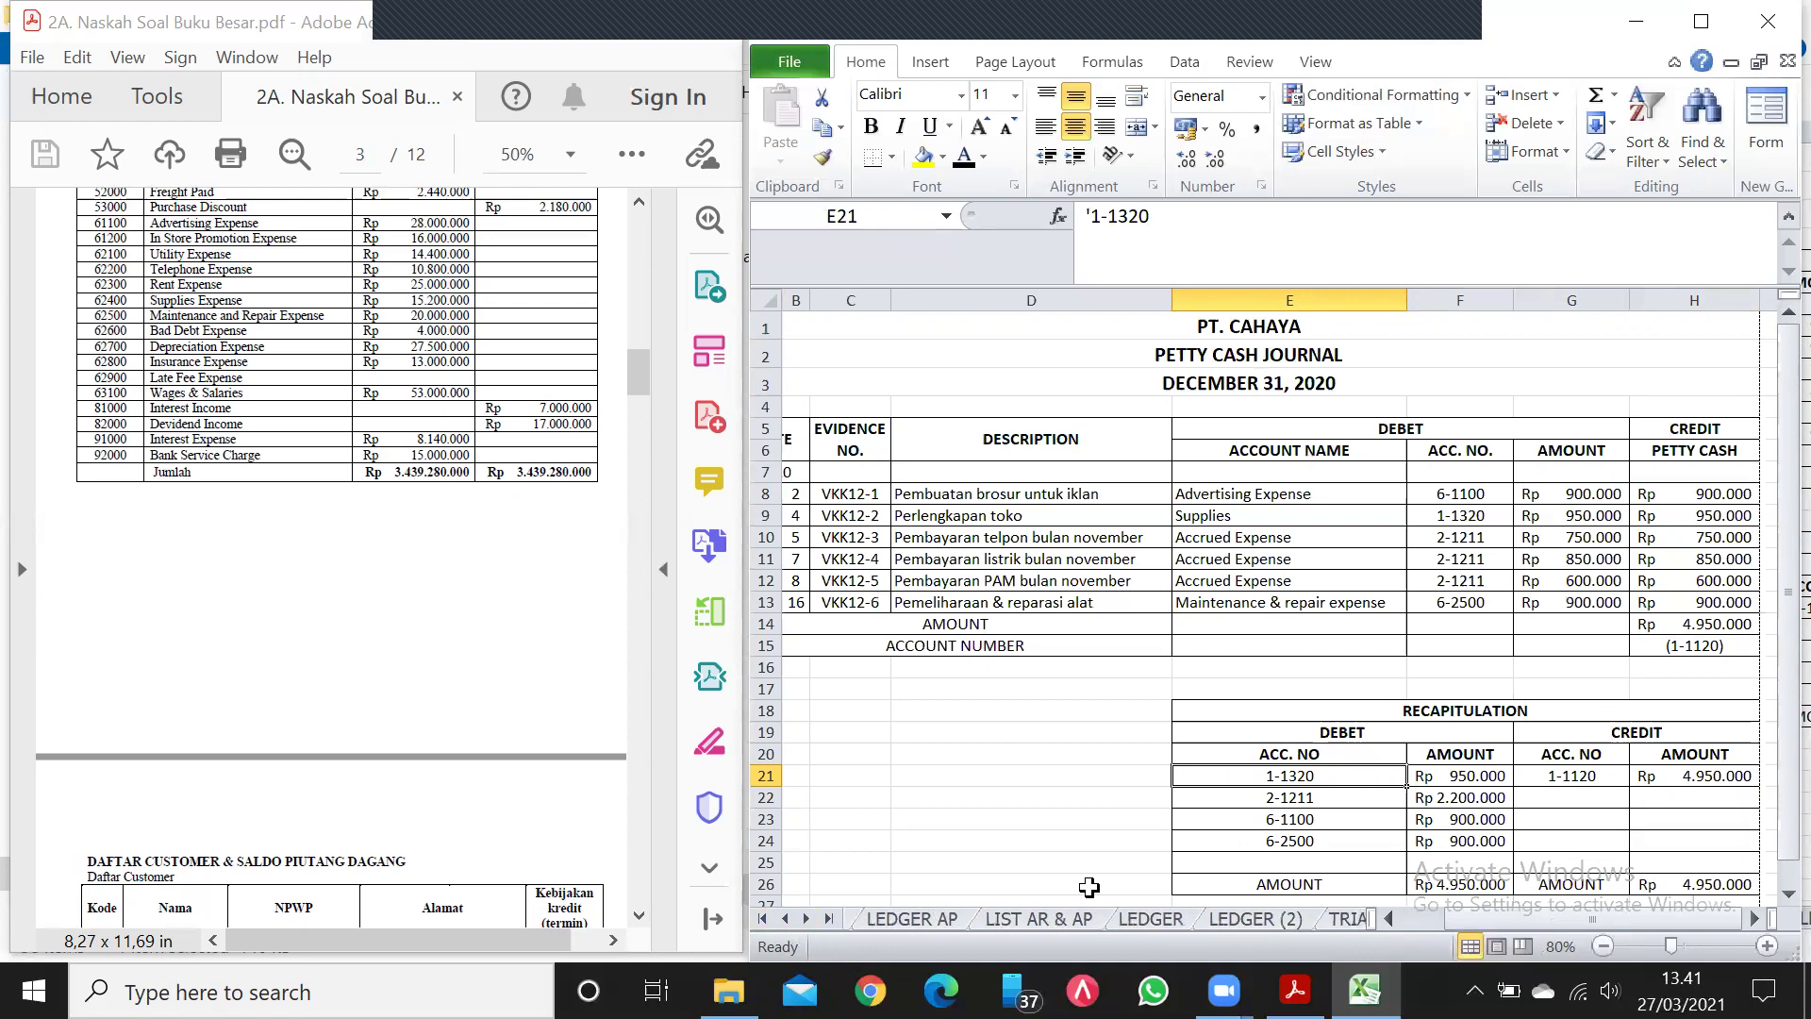
click(1142, 923)
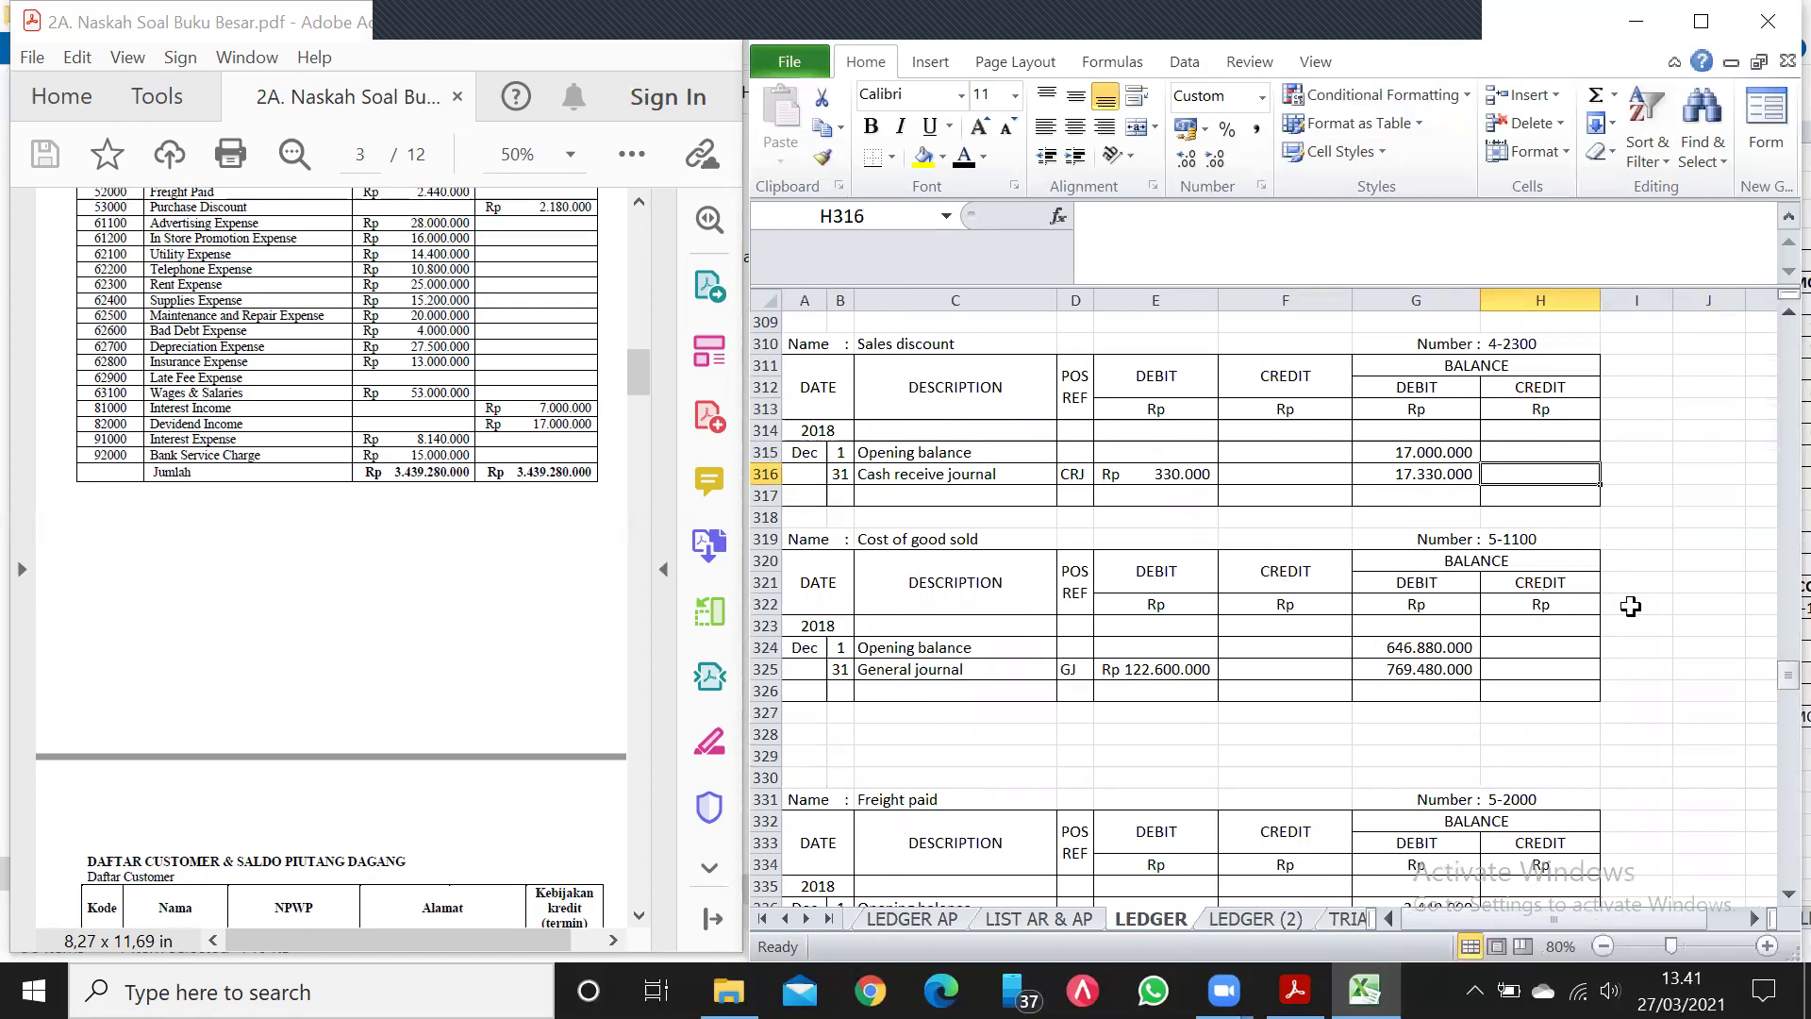
drag(1771, 667, 1774, 332)
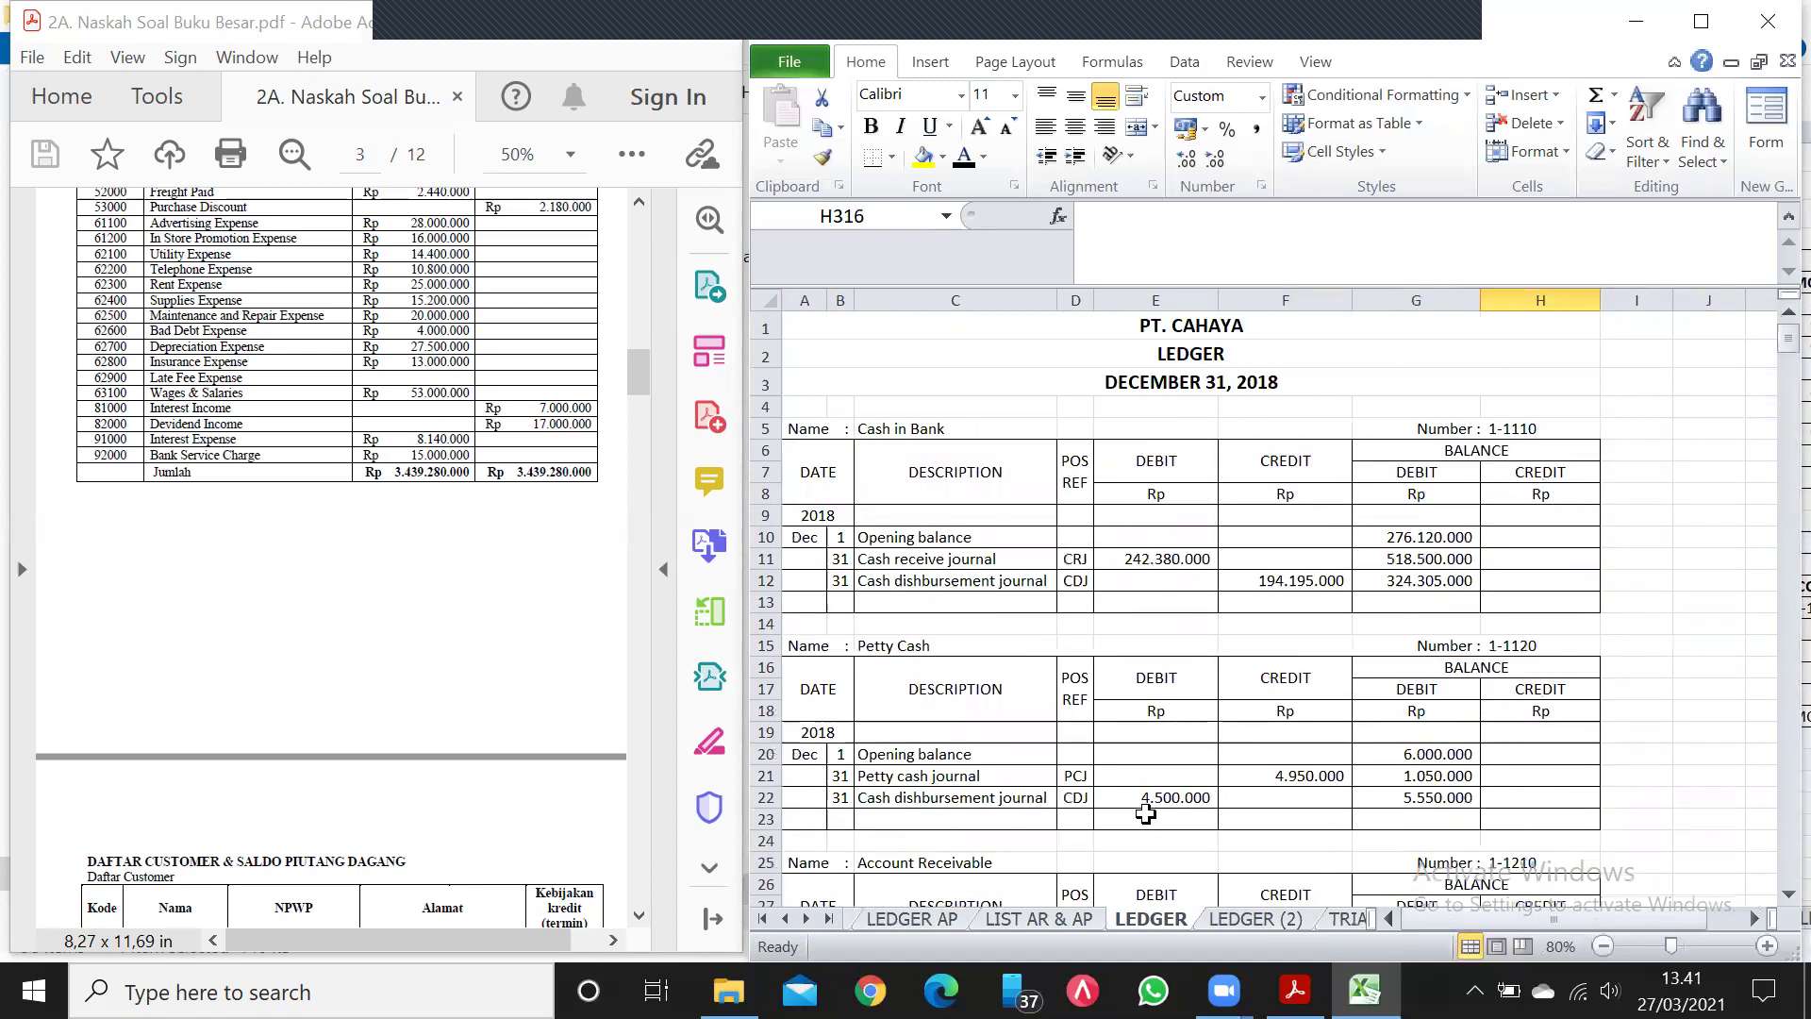
Compare Cash in bank's debit amount on the TRIAL 12 sheet with the account's final balance on the LEDGER sheet.
click(807, 918)
click(806, 918)
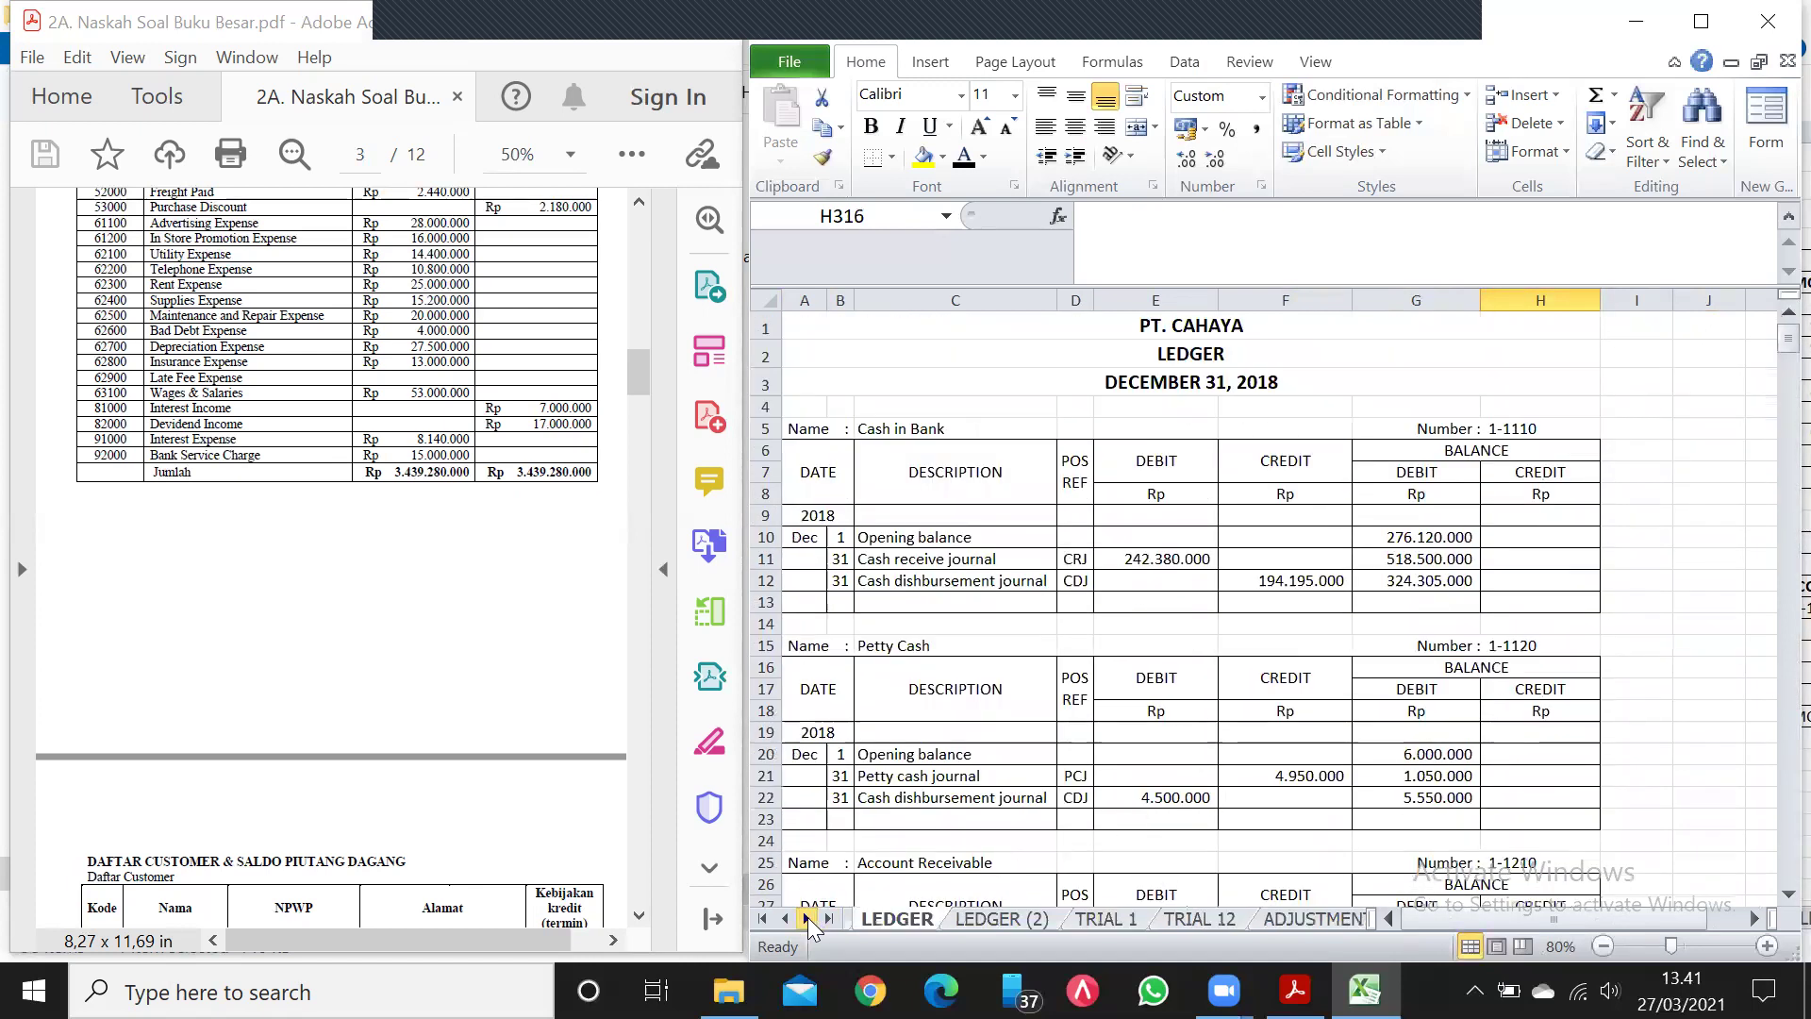
click(1219, 920)
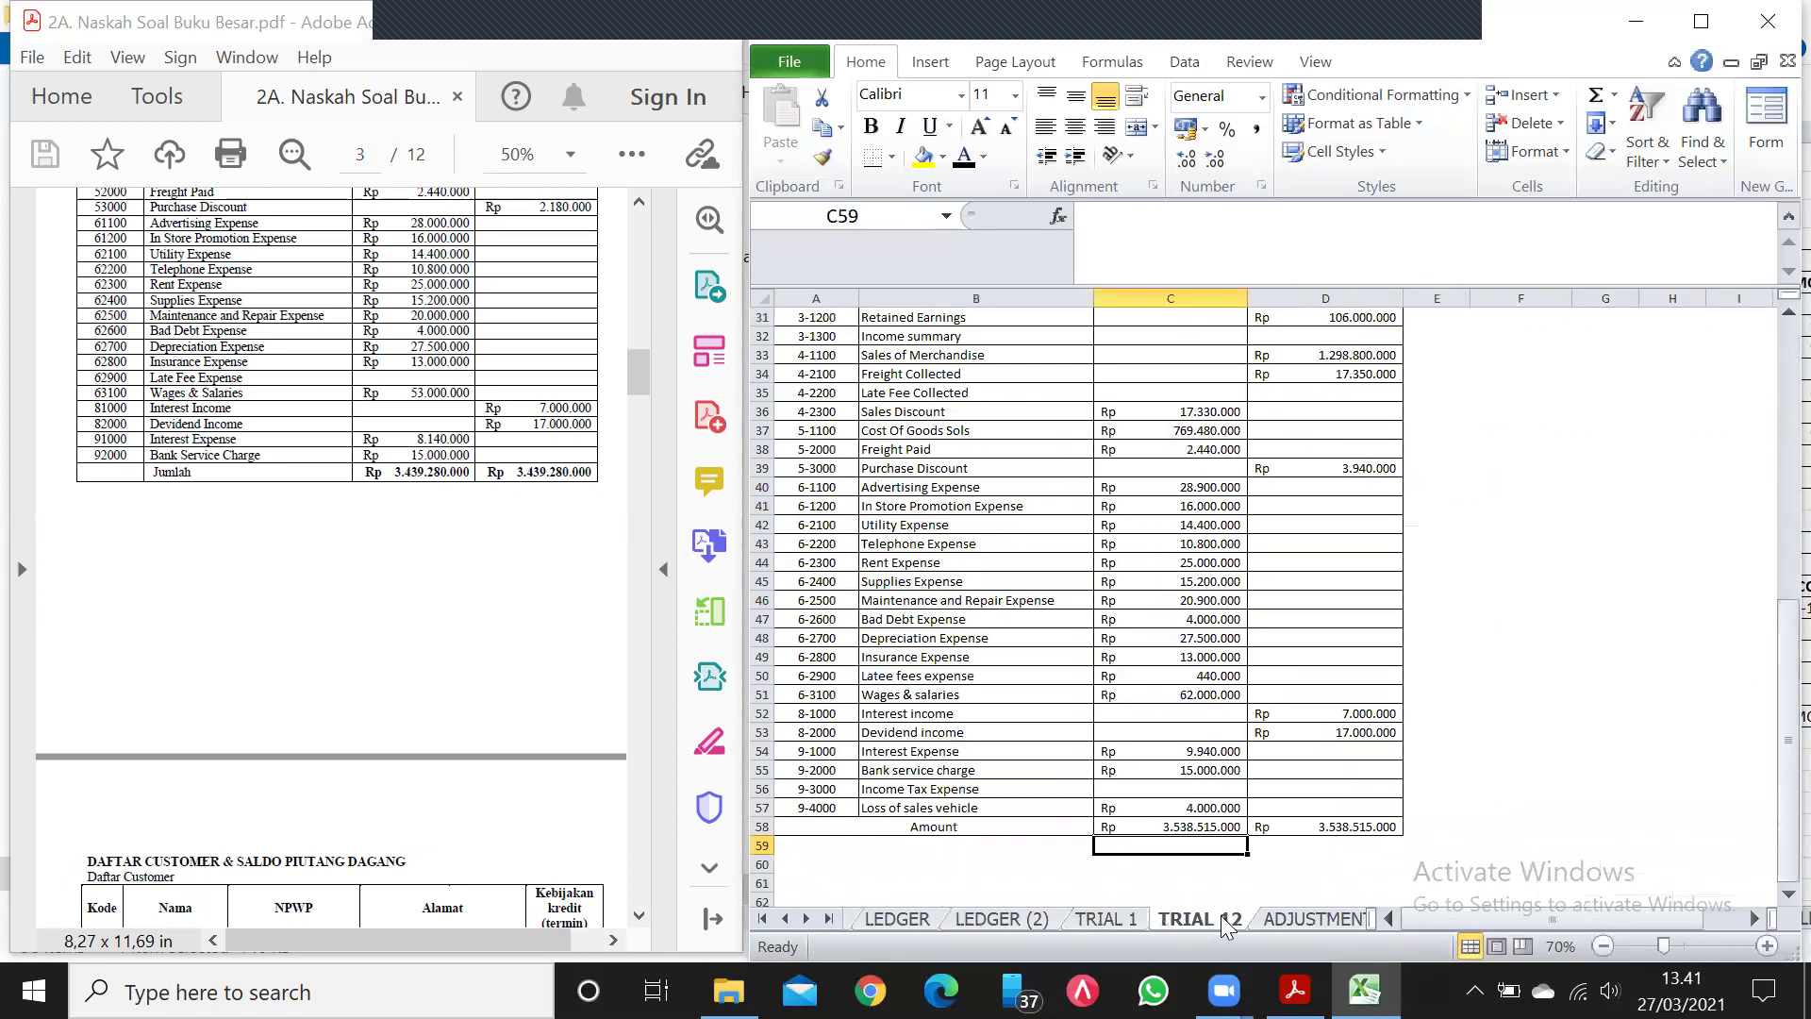
drag(1773, 618, 1773, 434)
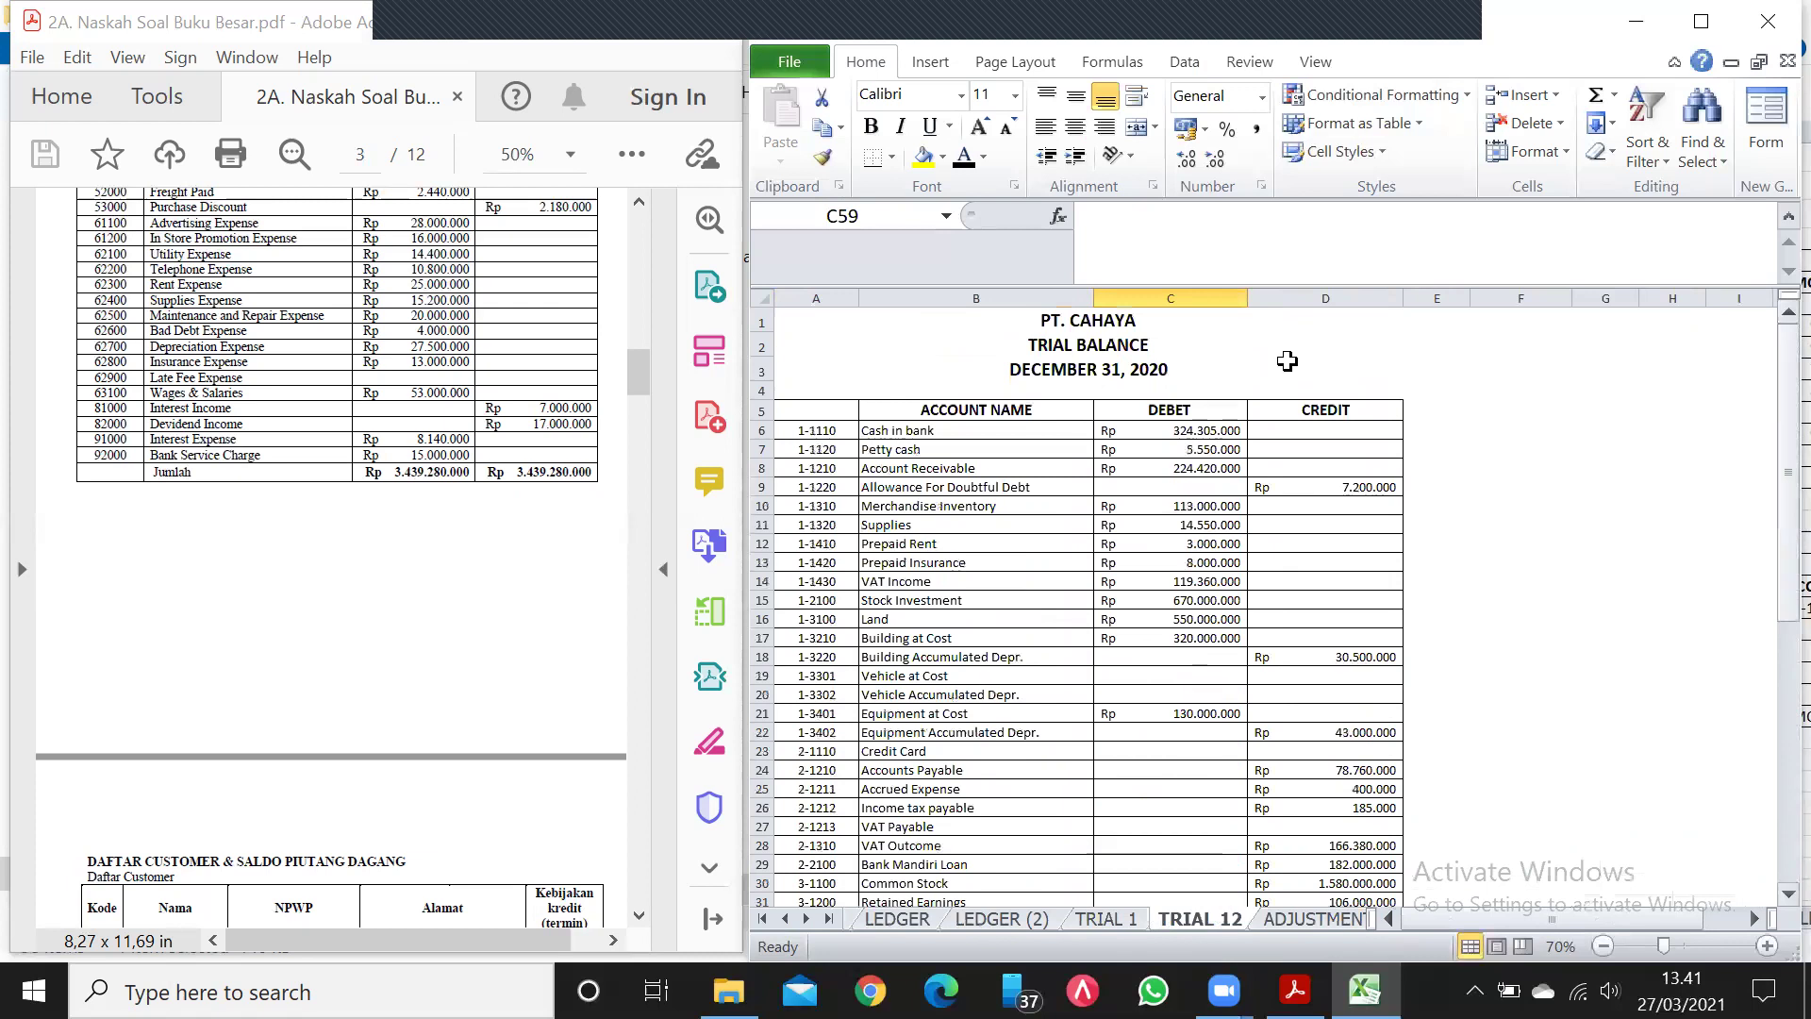
click(1213, 432)
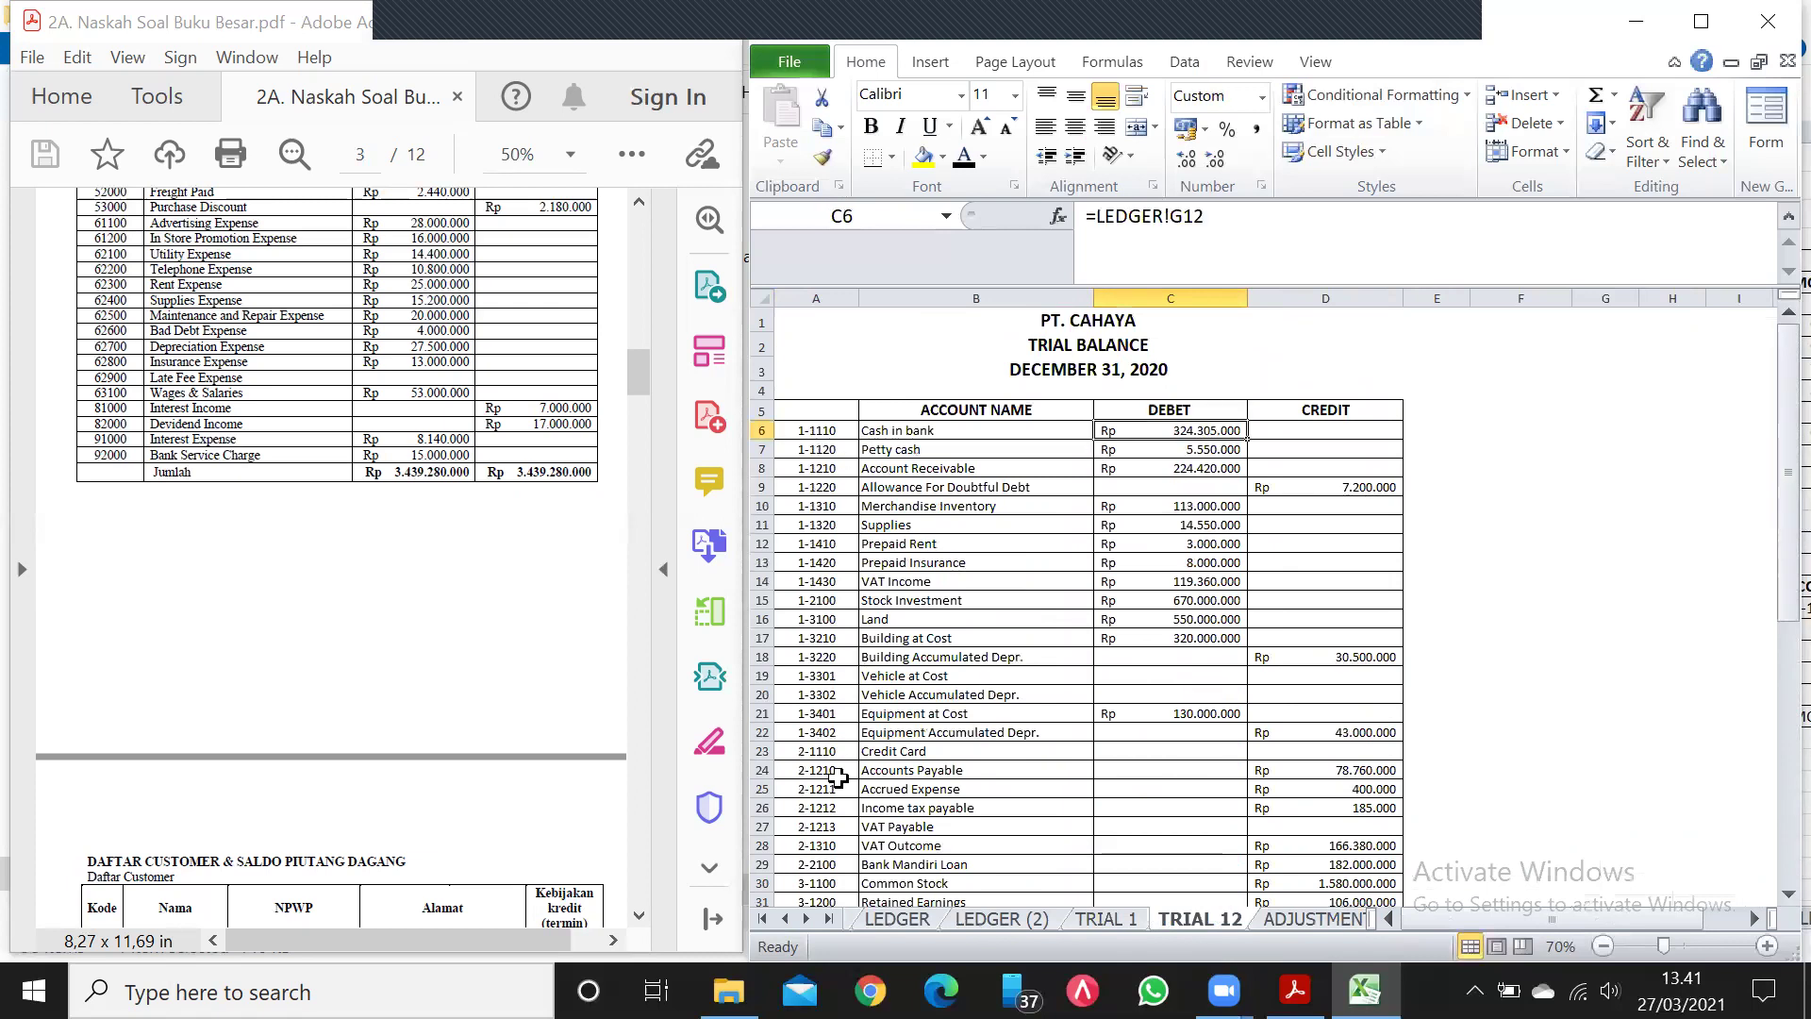
click(873, 916)
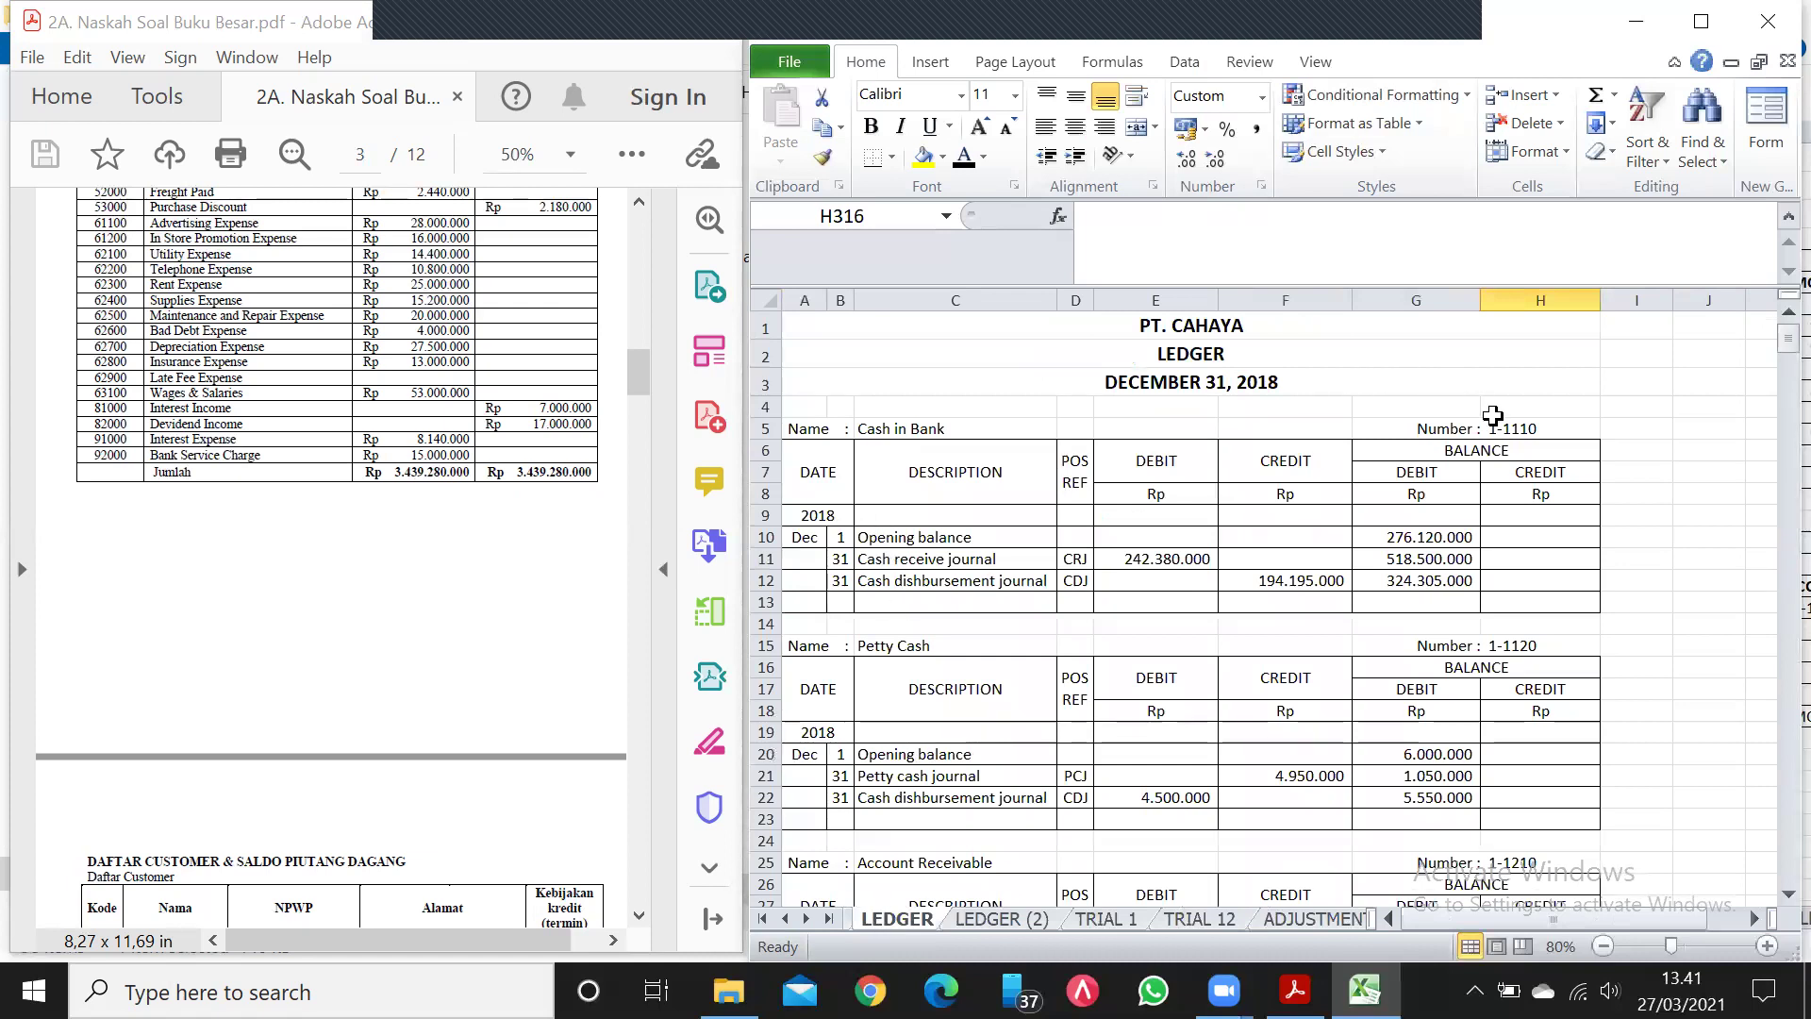
click(1460, 580)
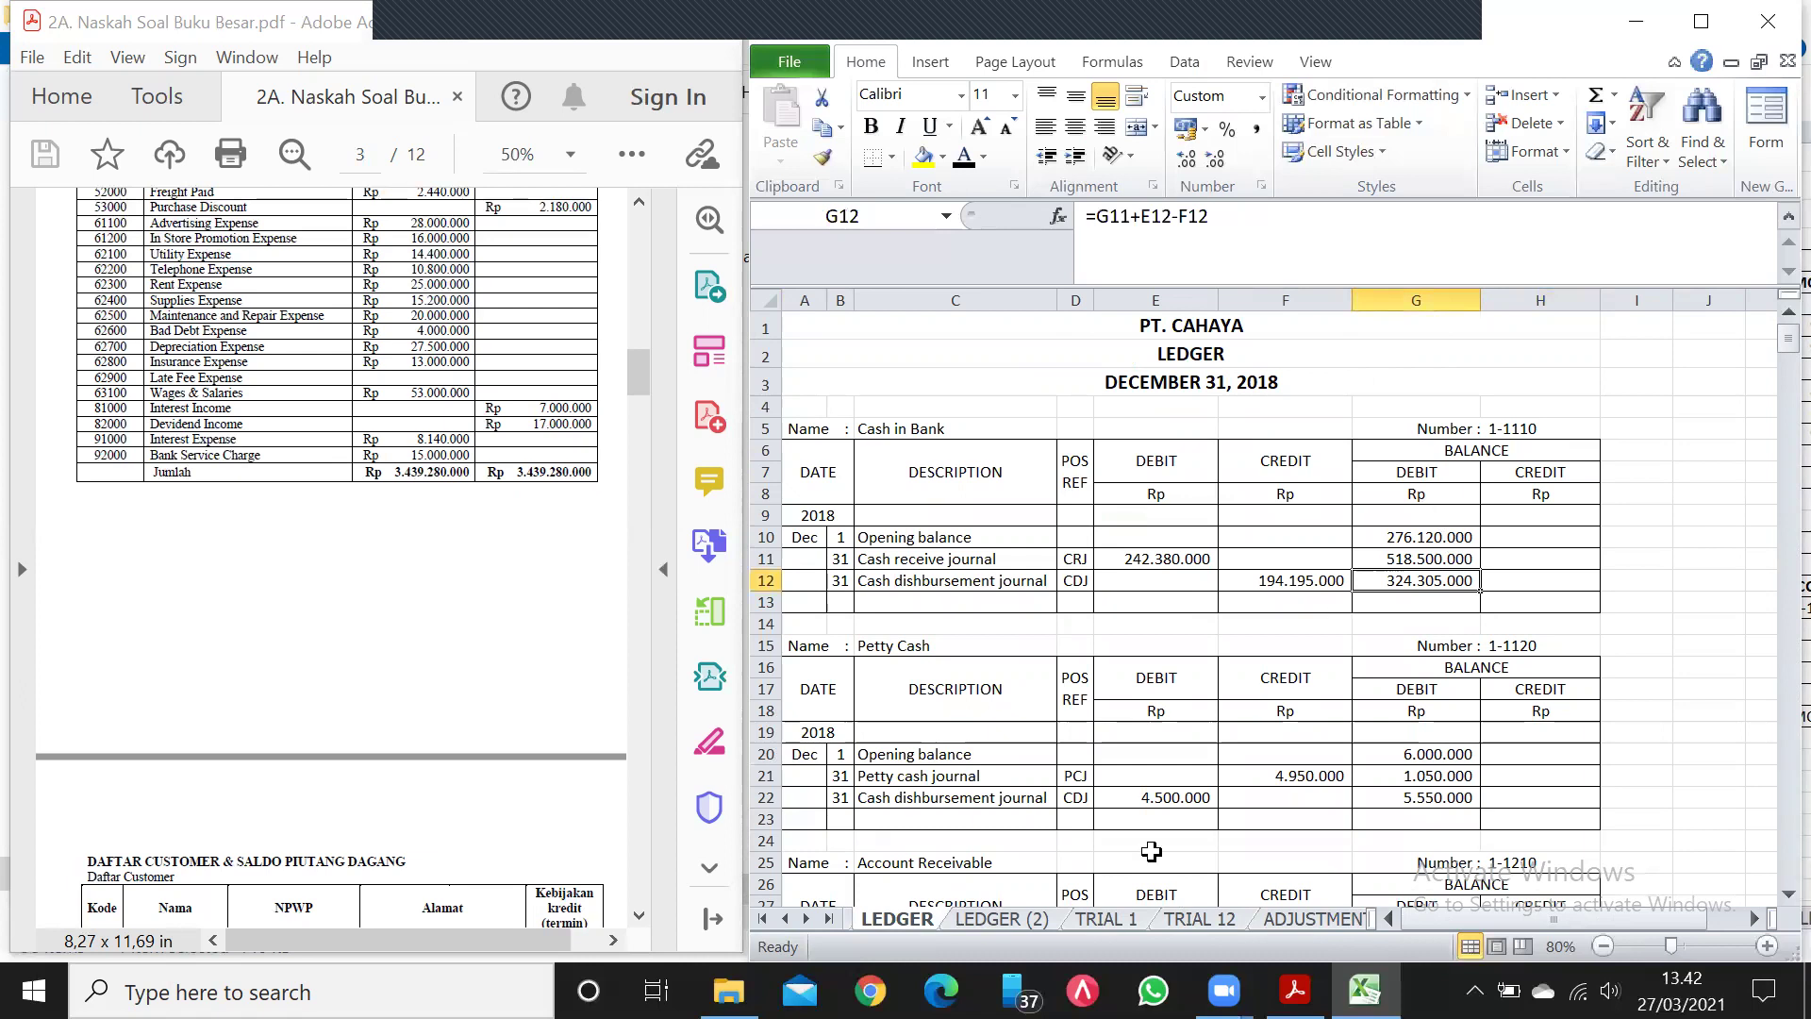
click(1198, 919)
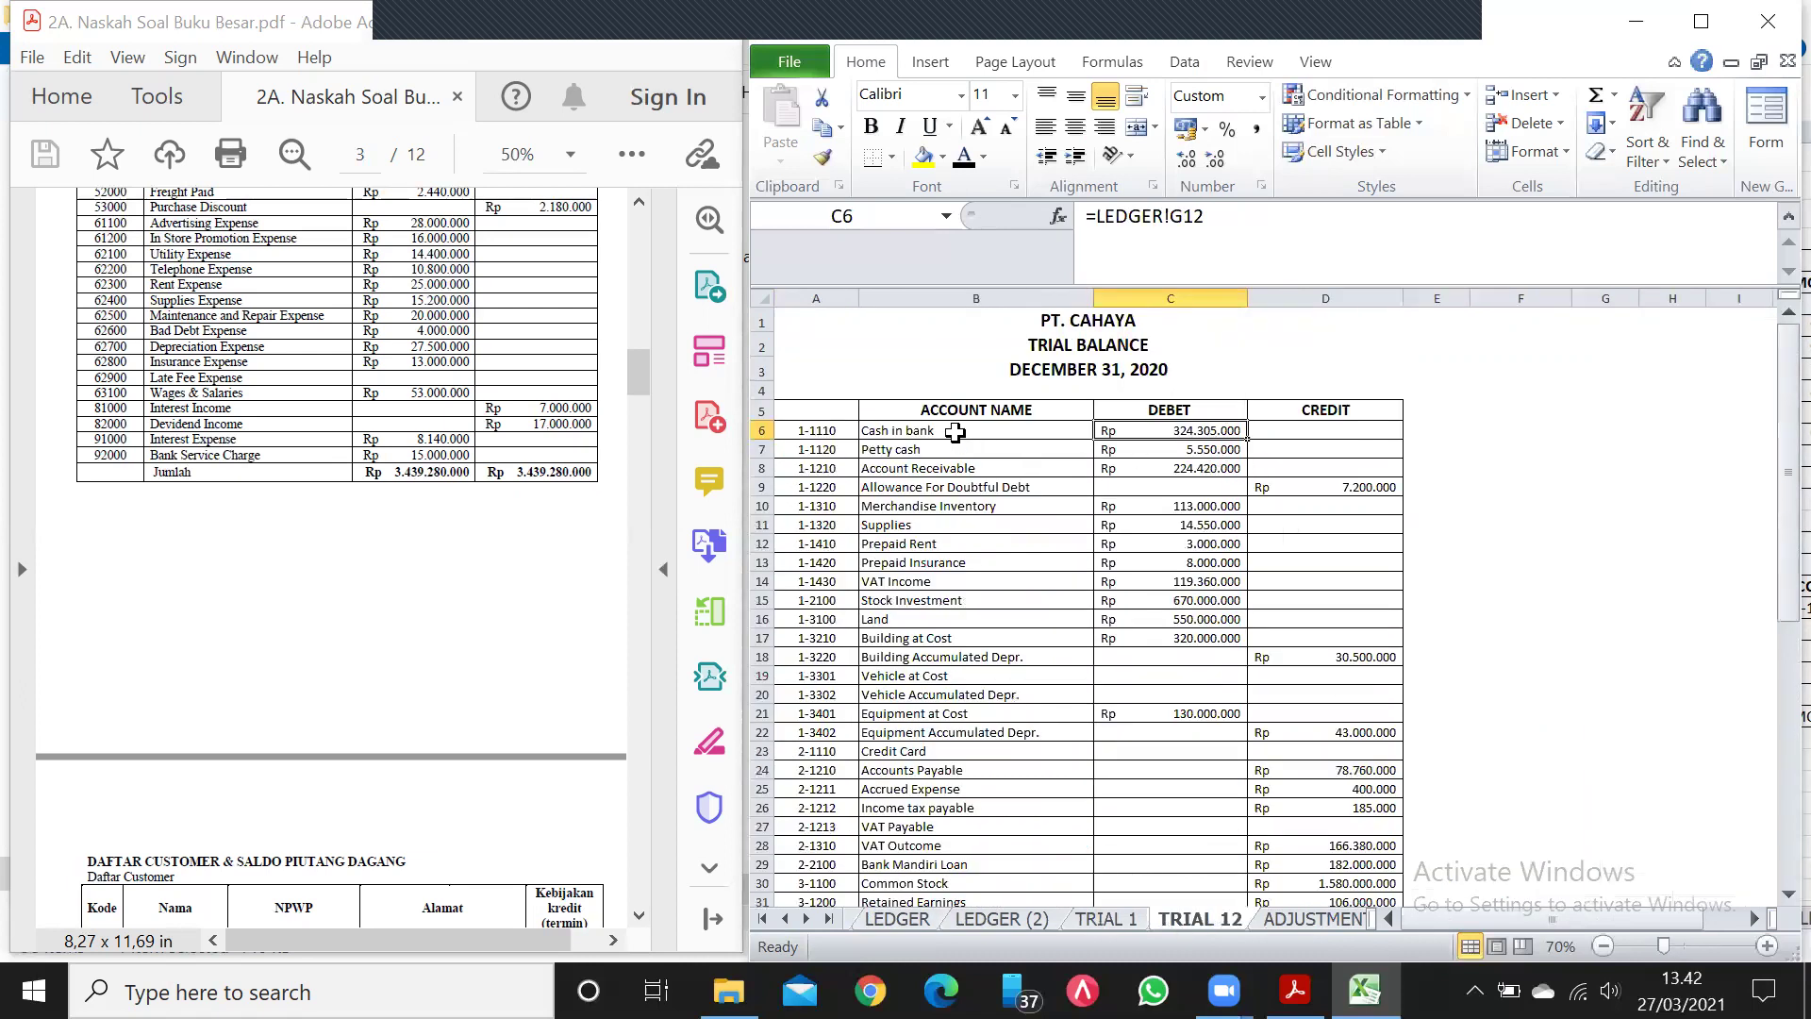
Check Petty Cash's final balance in the ledger against its debit amount in the December 31 trial balance.
click(915, 920)
click(1448, 795)
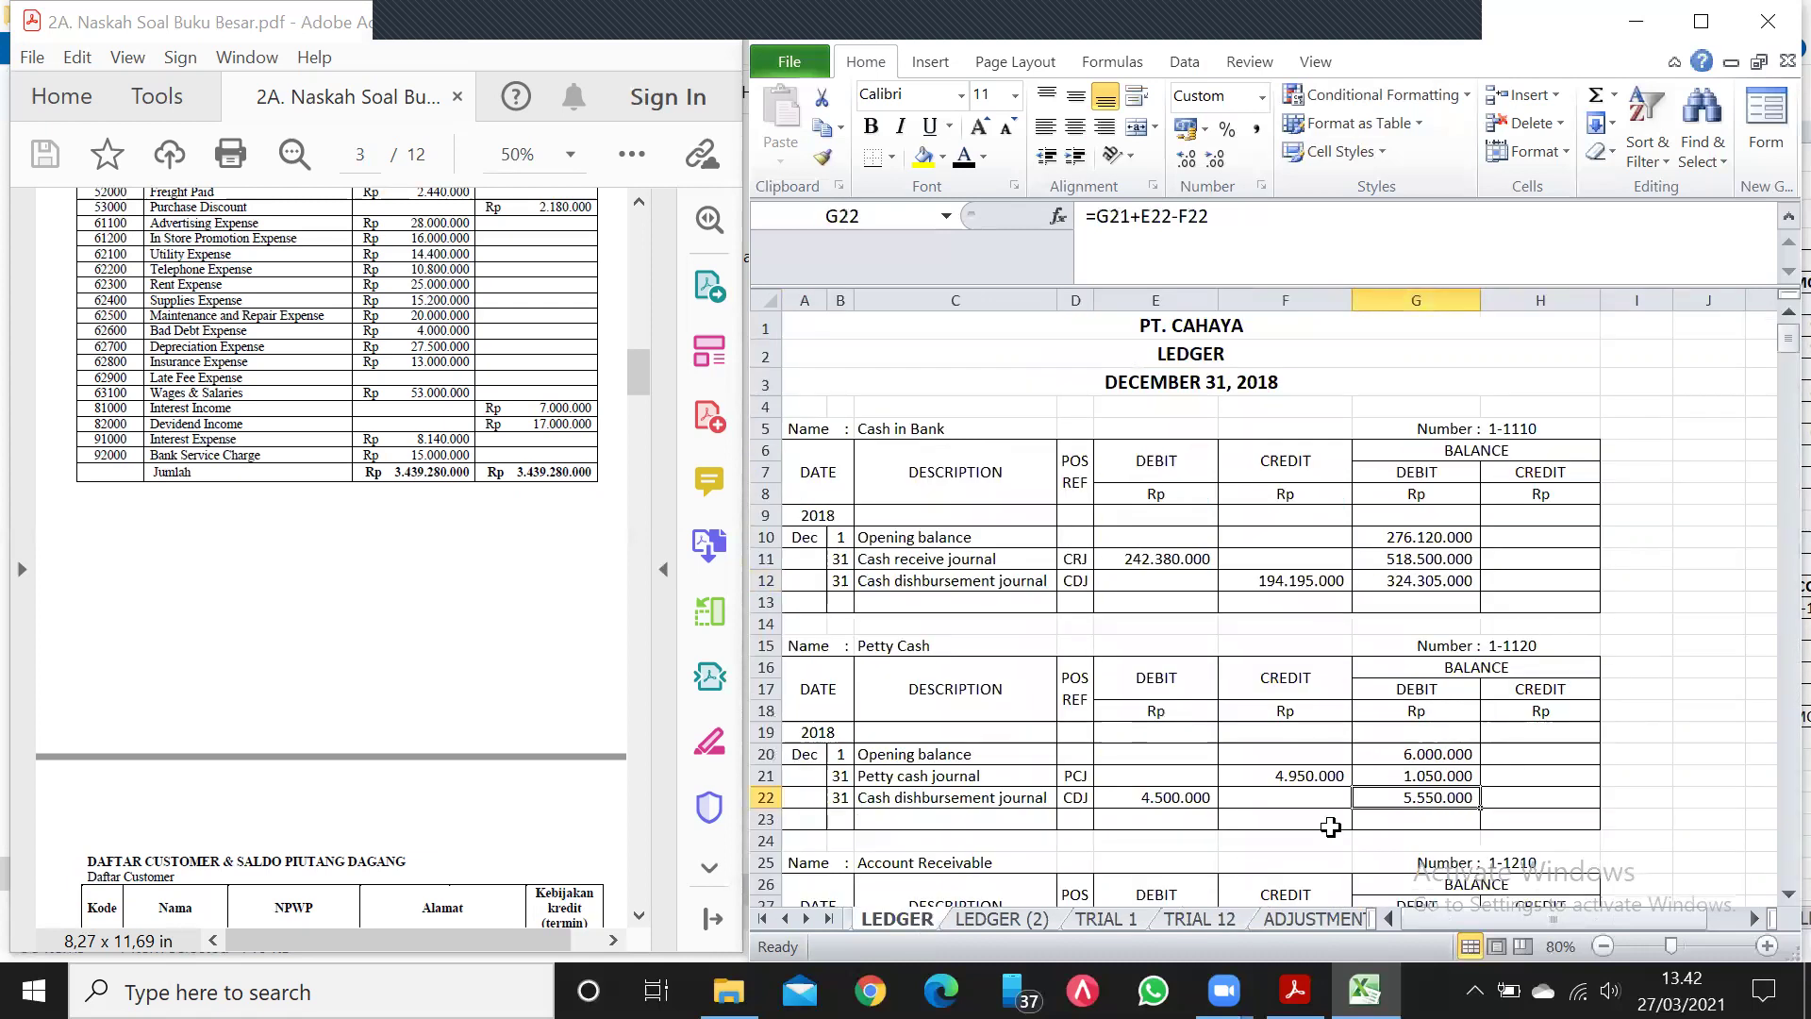
click(1231, 922)
click(1228, 453)
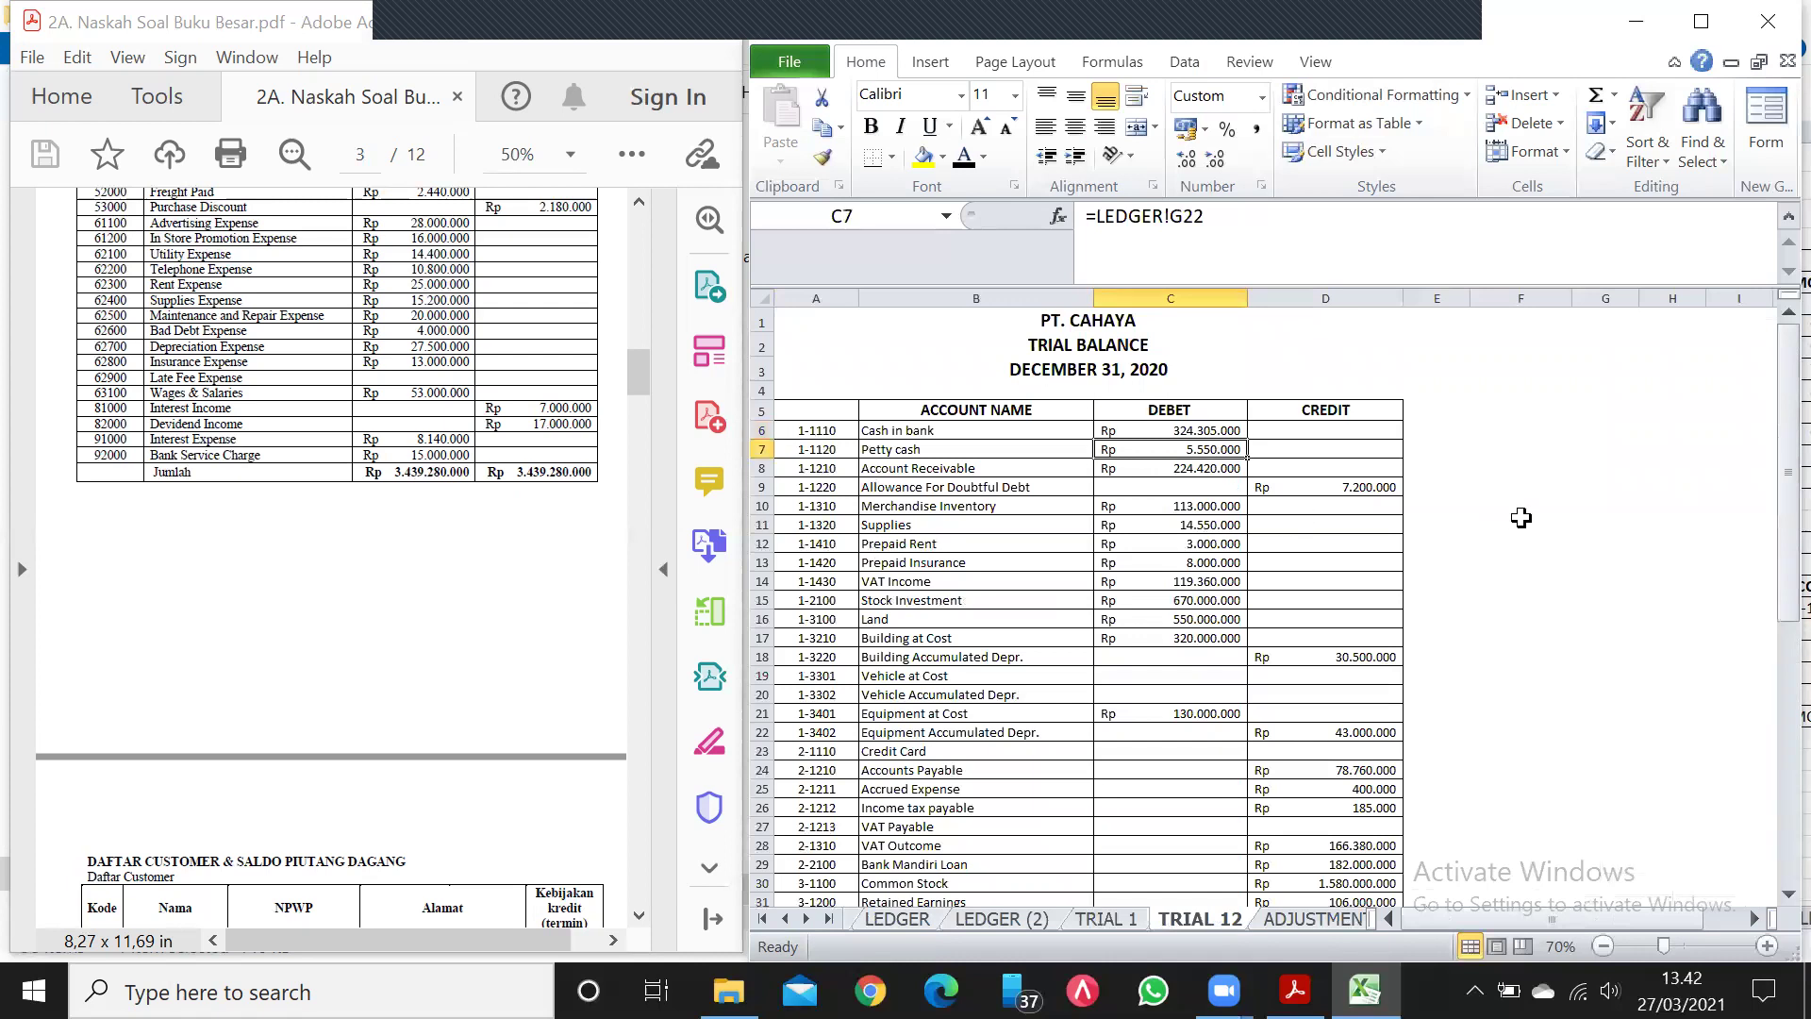
Trace Account Receivable's final balance on the LEDGER sheet to its debit amount on the TRIAL 12 sheet.
click(923, 918)
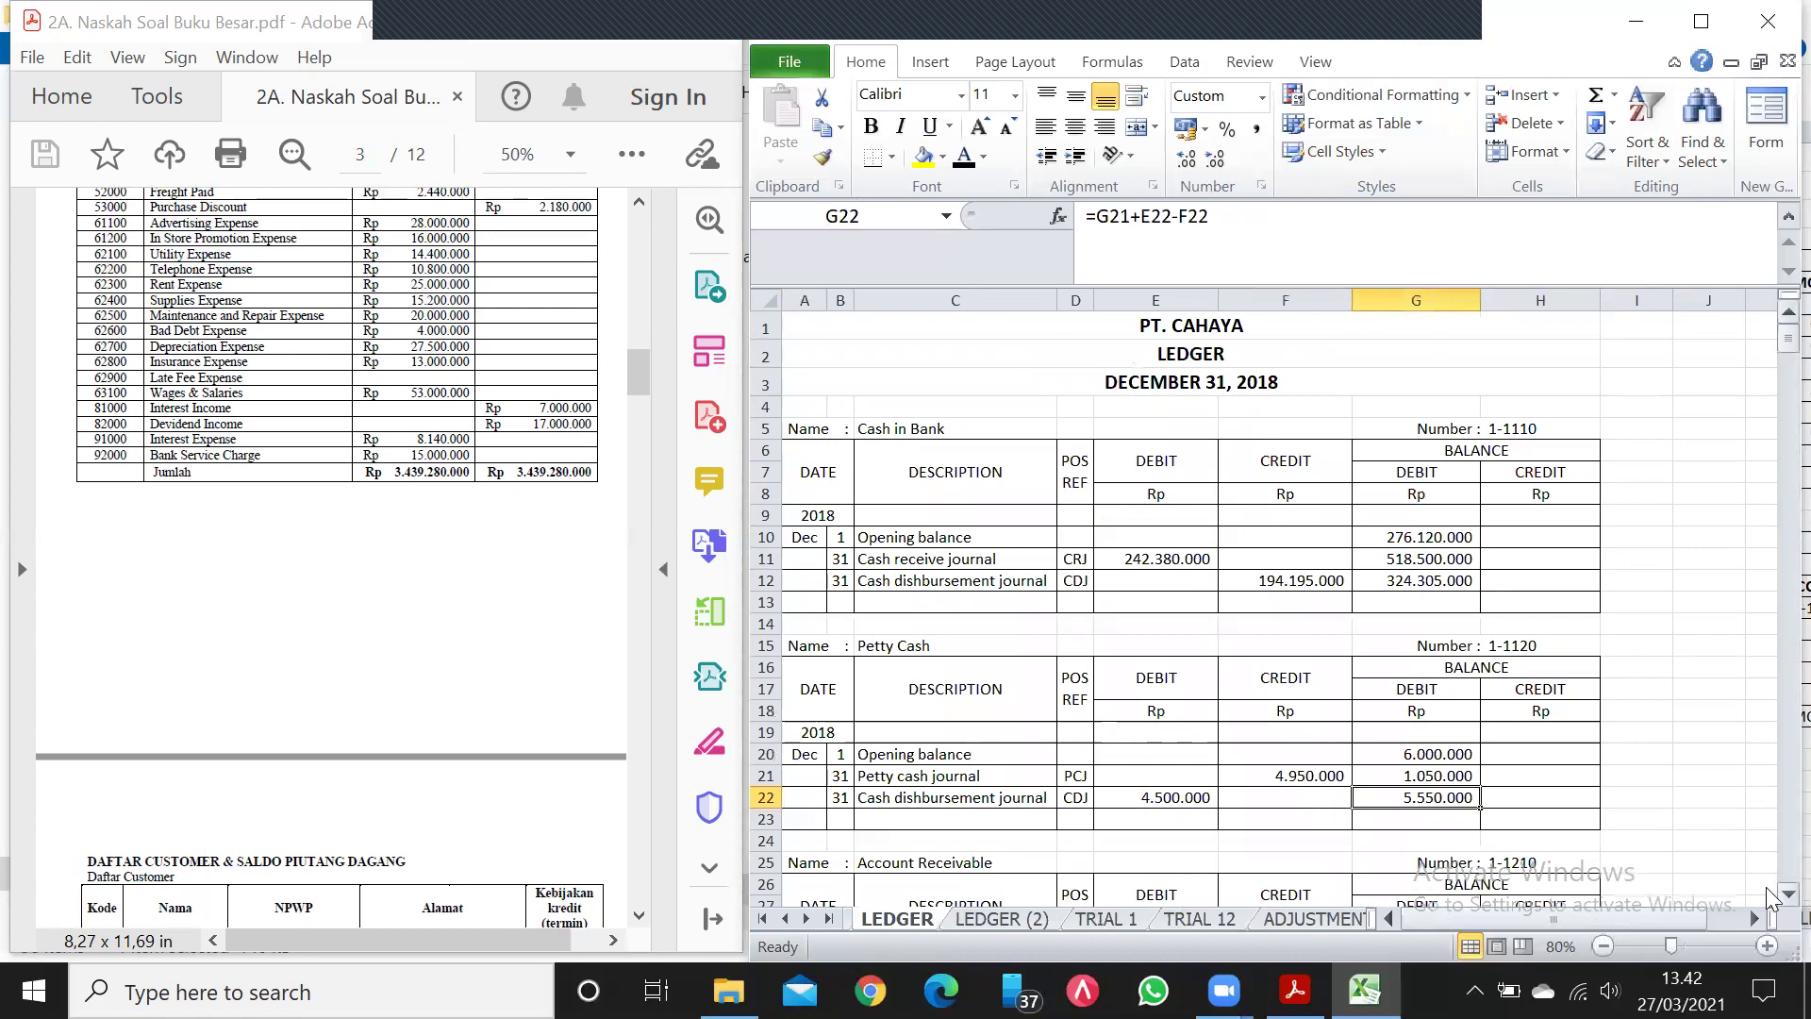
scroll(1767, 890, down, 3)
scroll(1767, 890, down, 3)
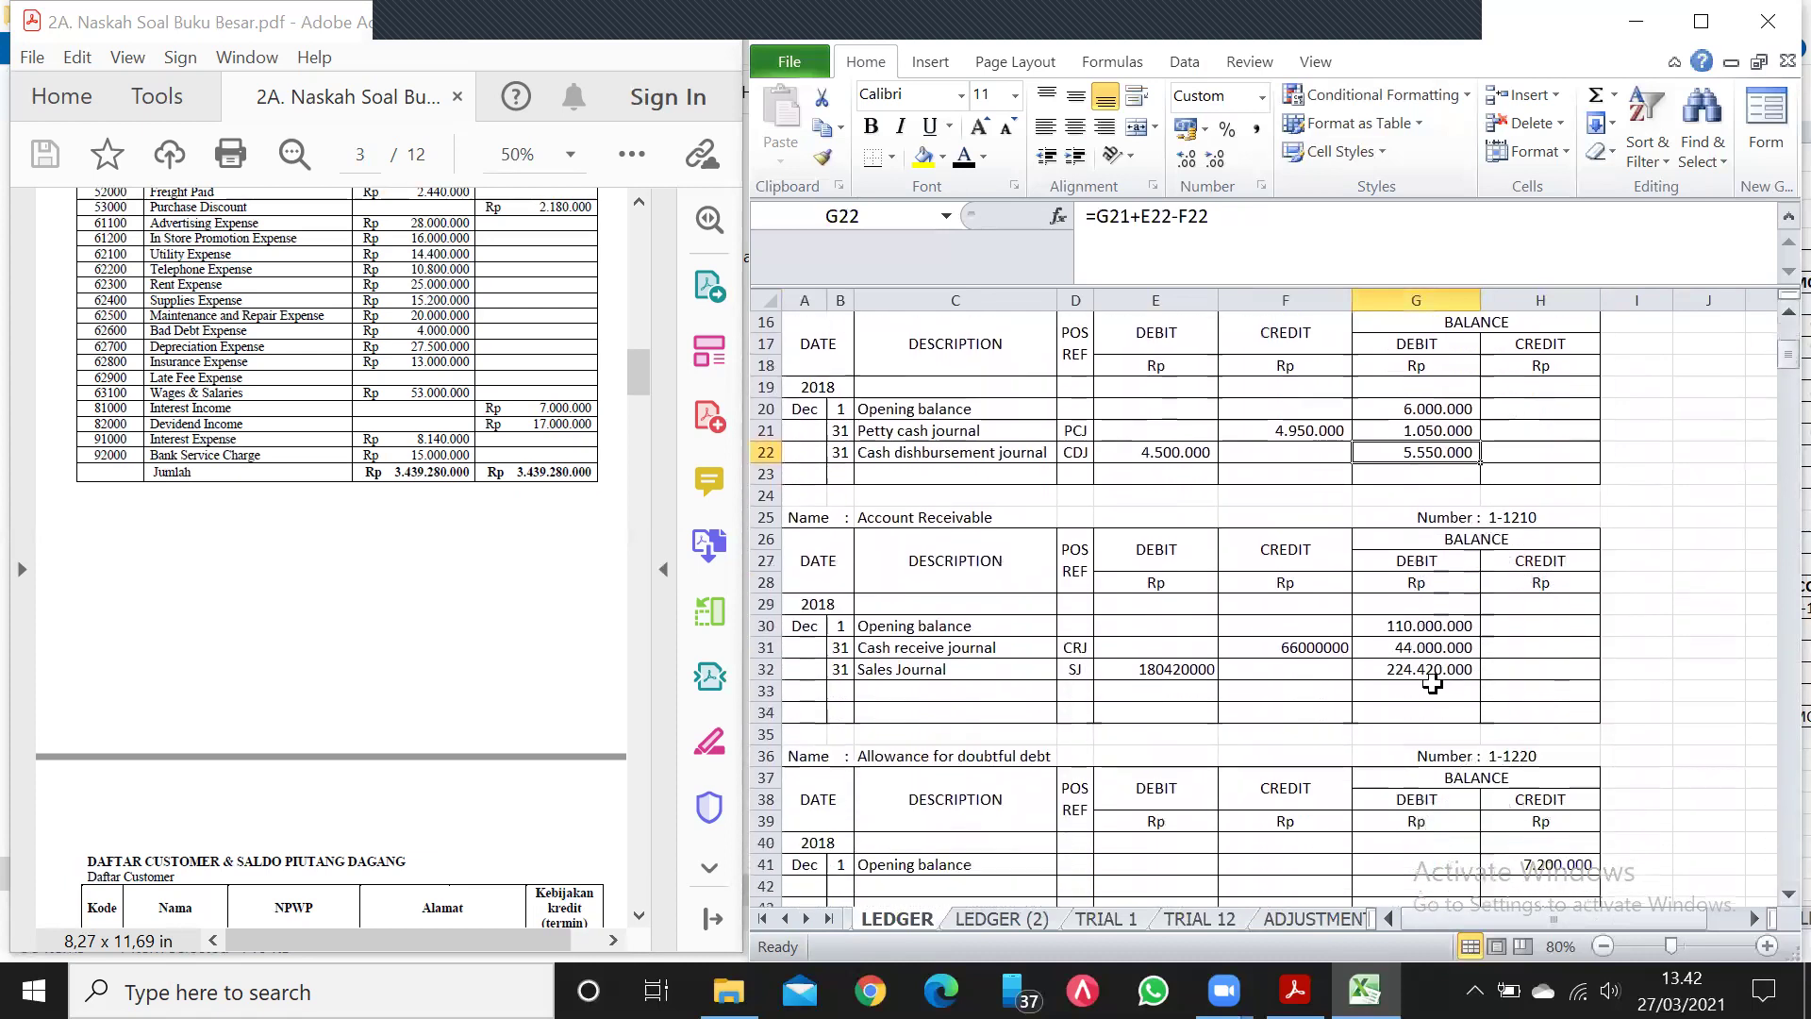
click(1429, 670)
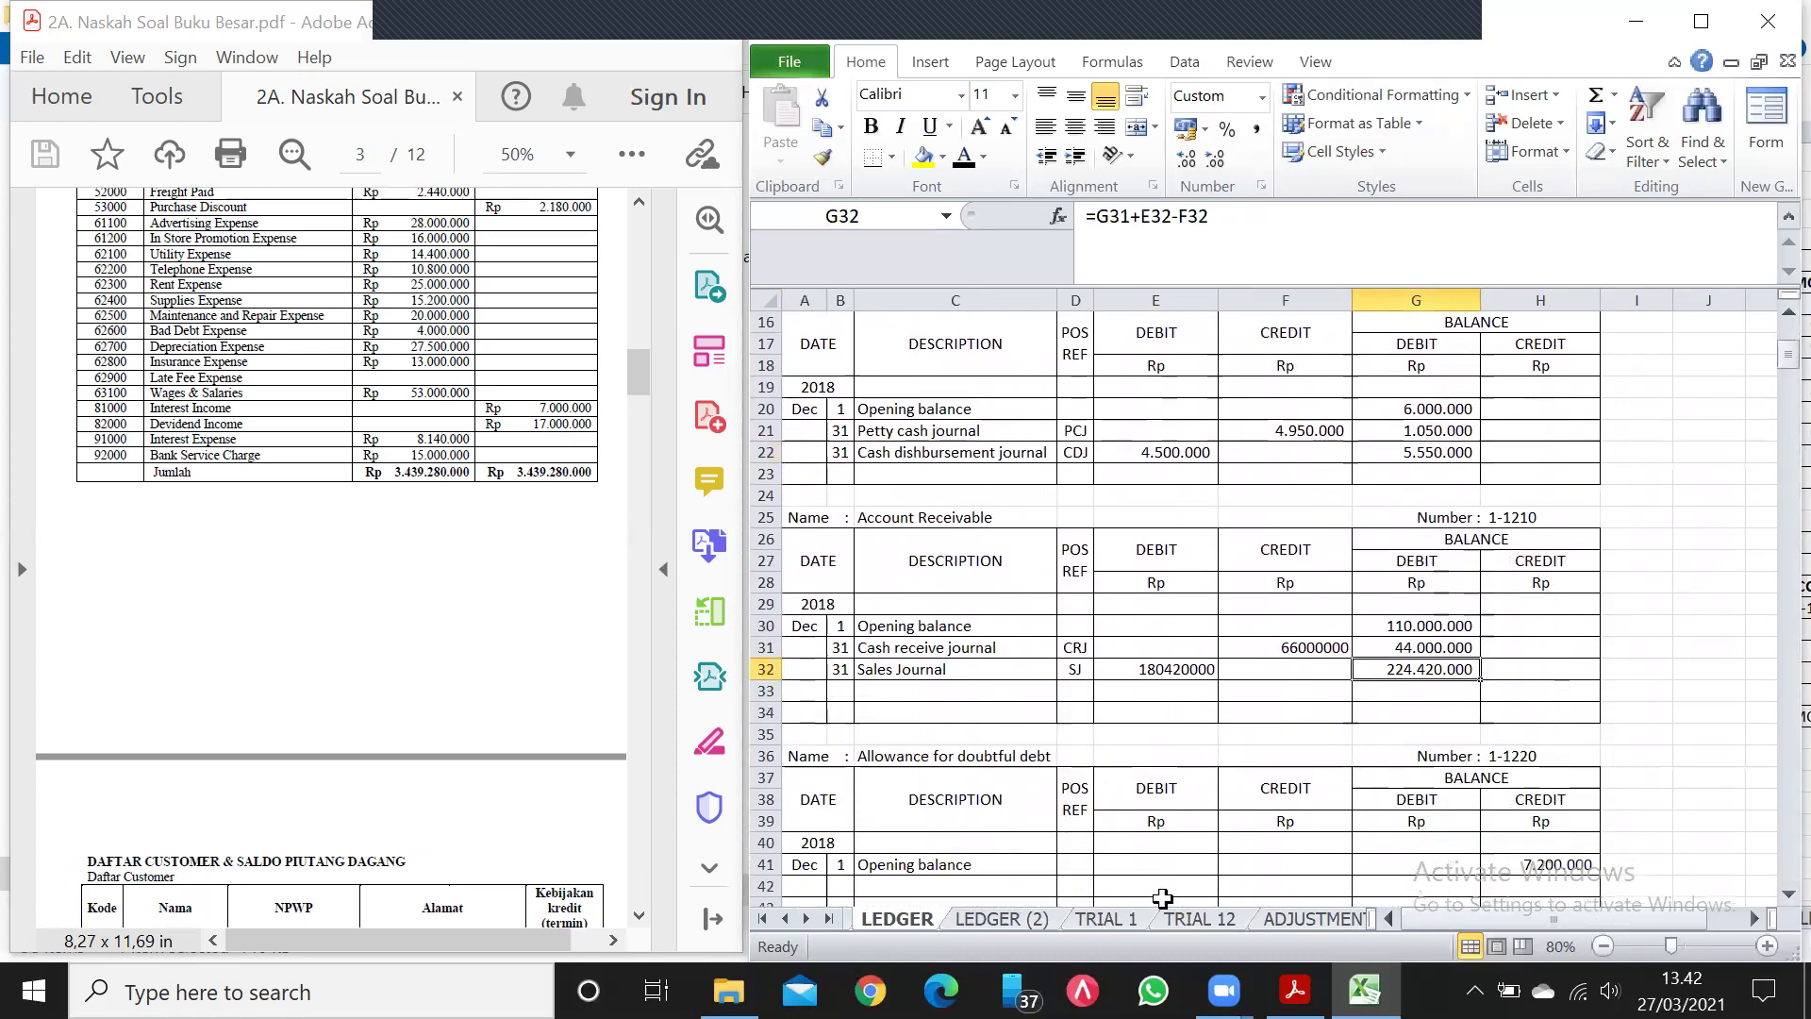
click(1188, 919)
click(1178, 468)
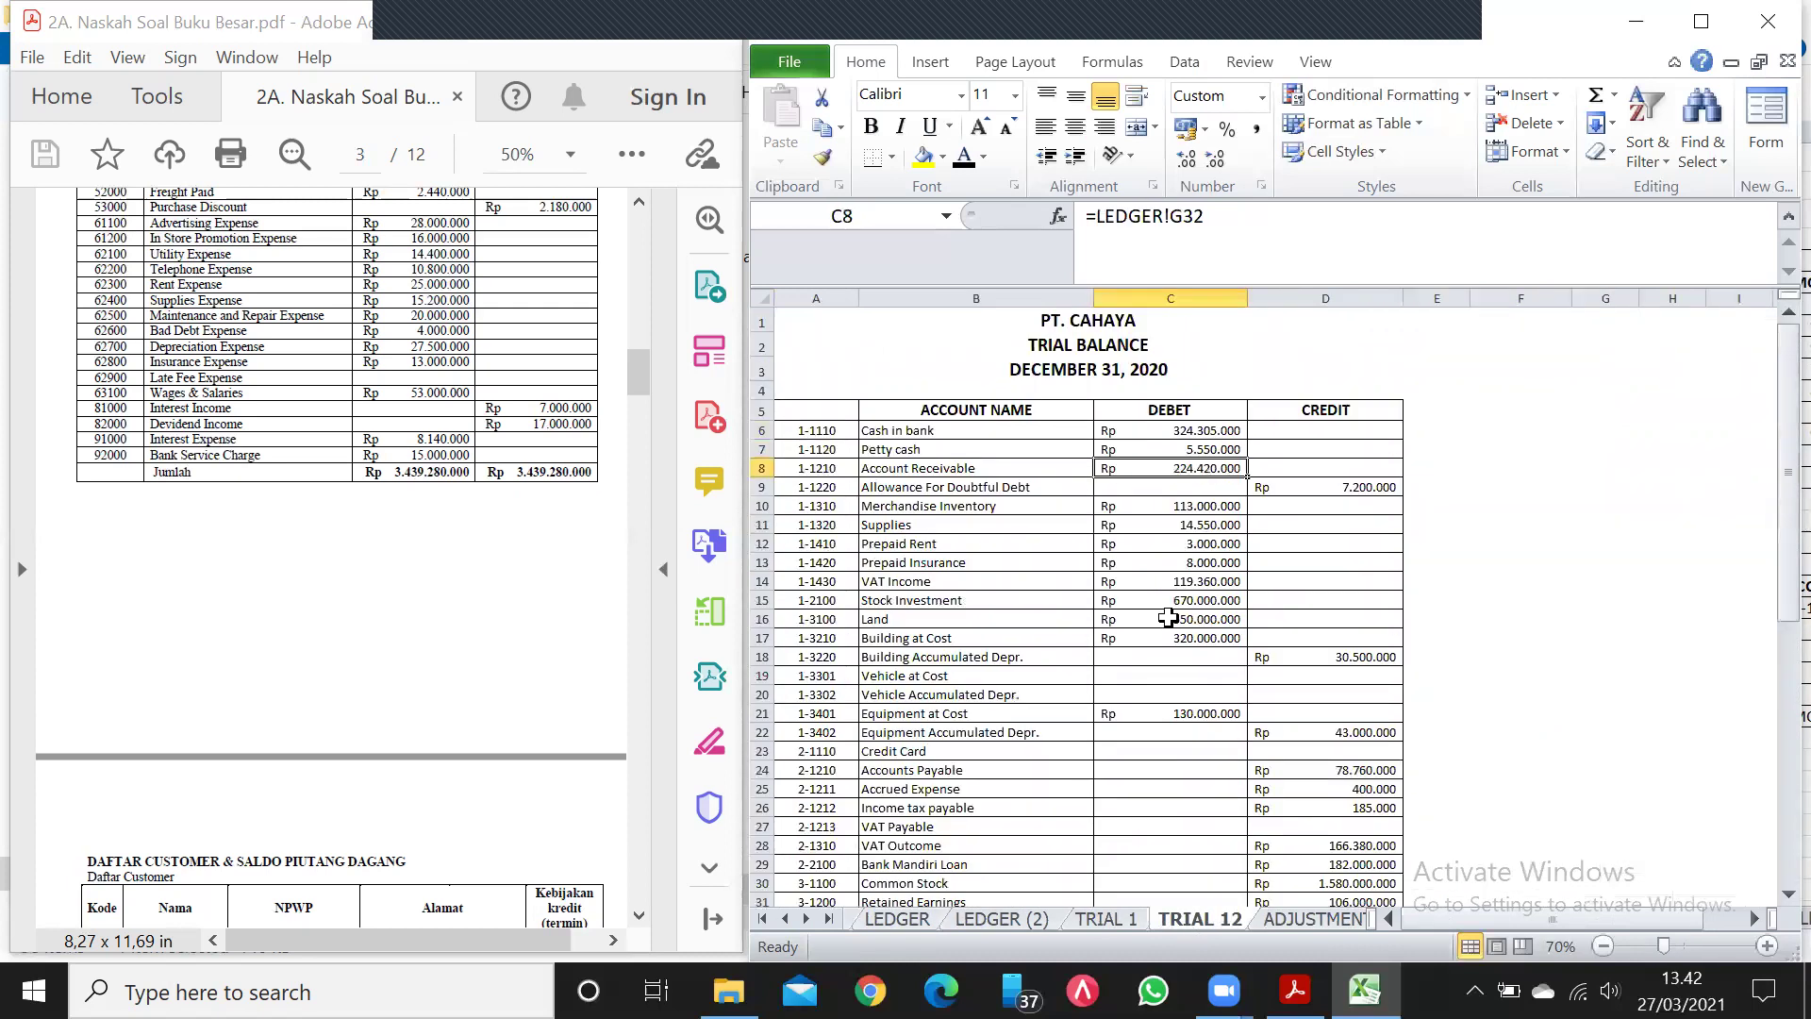
Compare the ledger balance of Allowance for doubtful debt with its credit amount on the TRIAL 12 sheet.
click(896, 919)
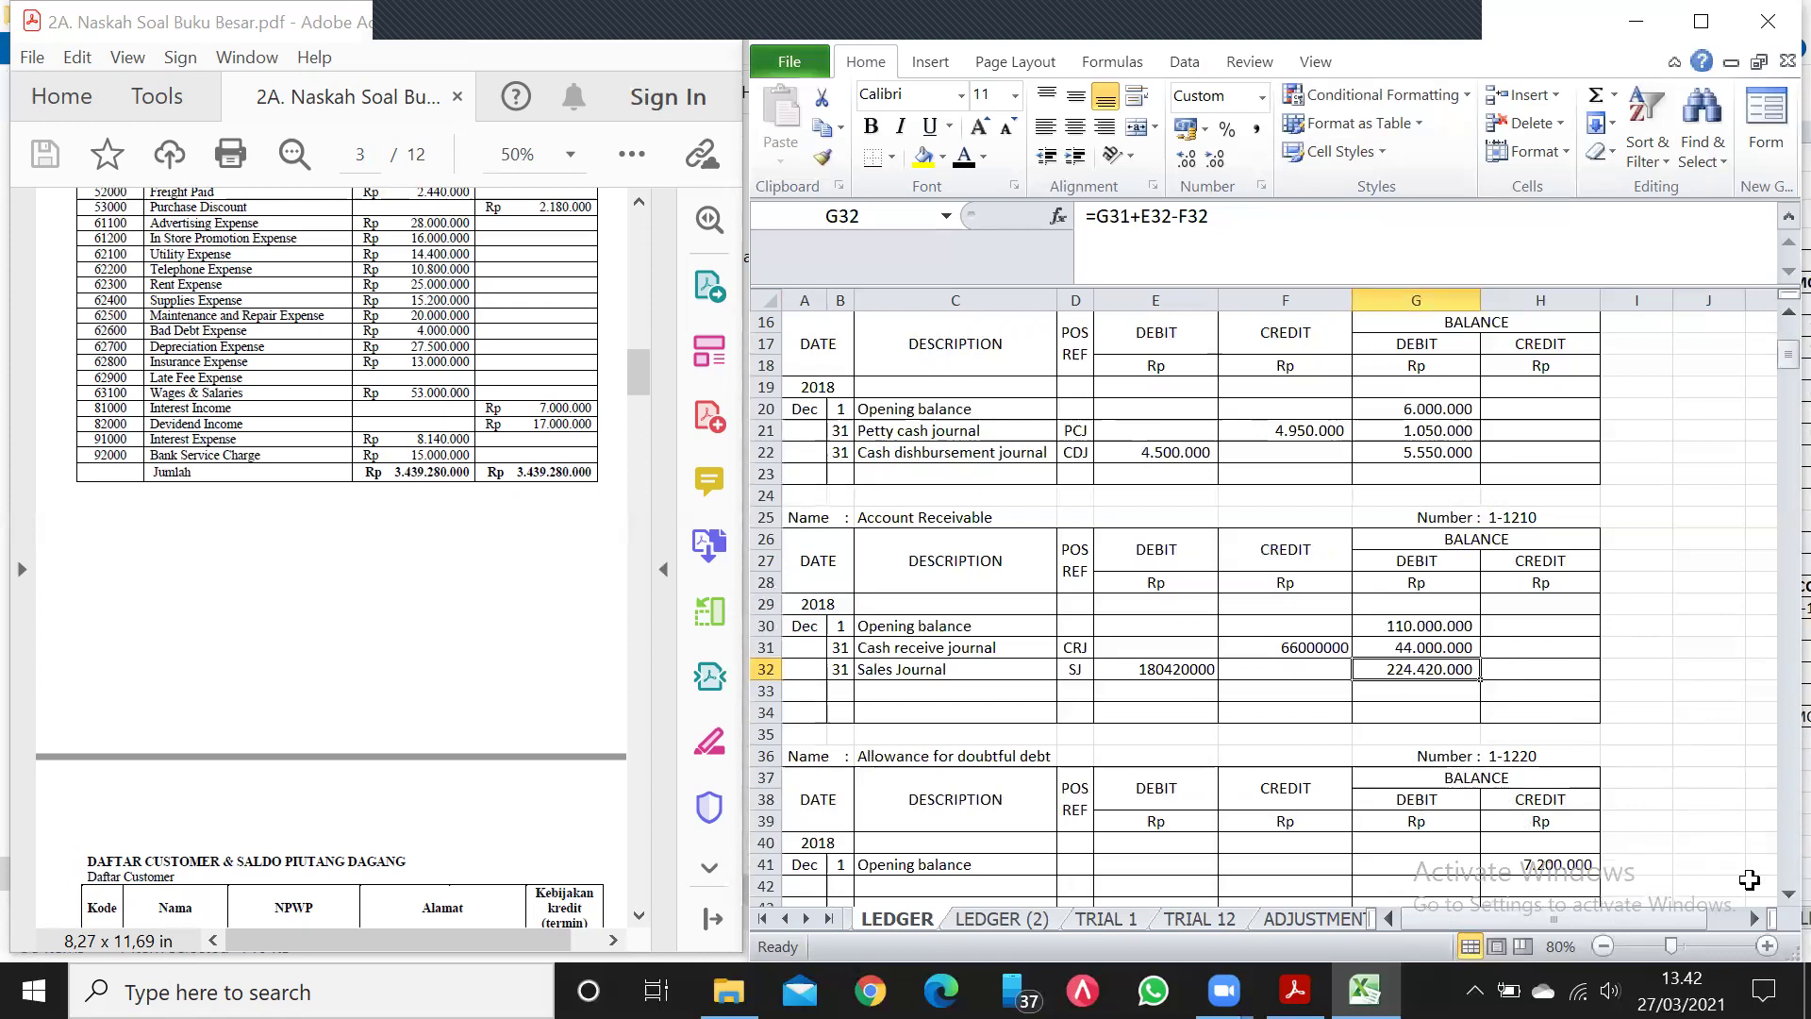
scroll(1771, 910, down, 3)
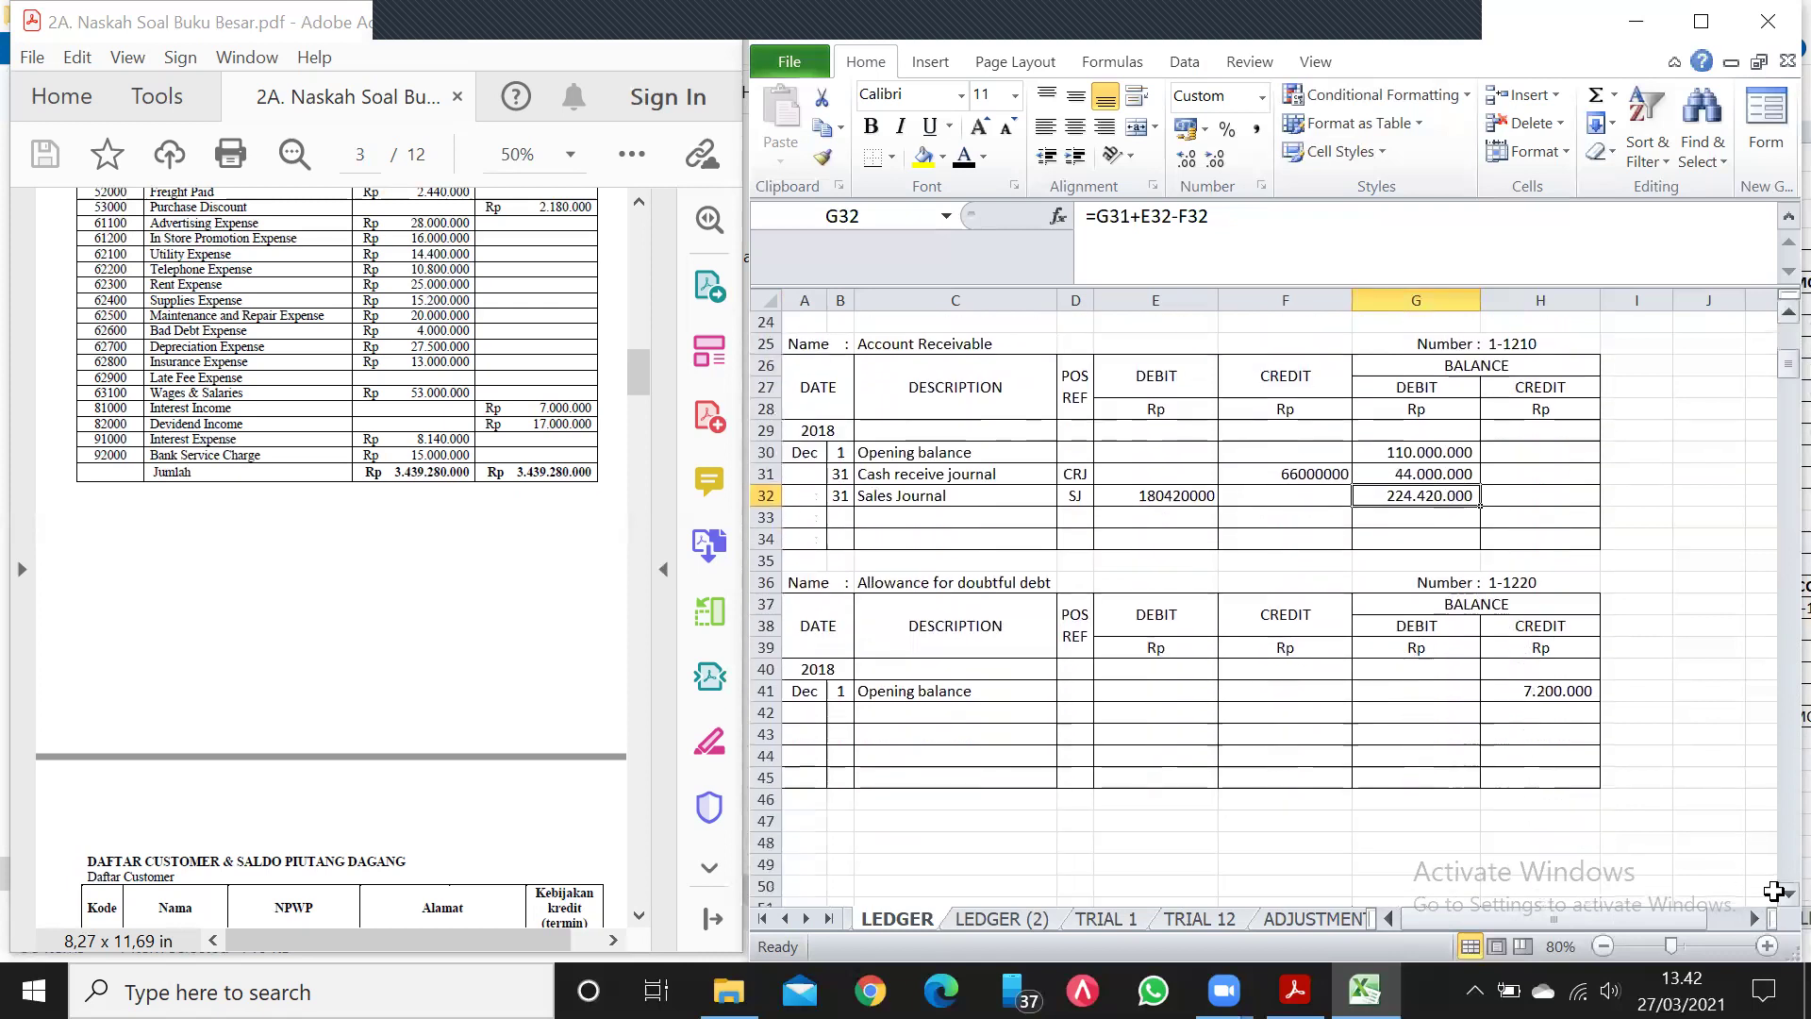
click(1552, 686)
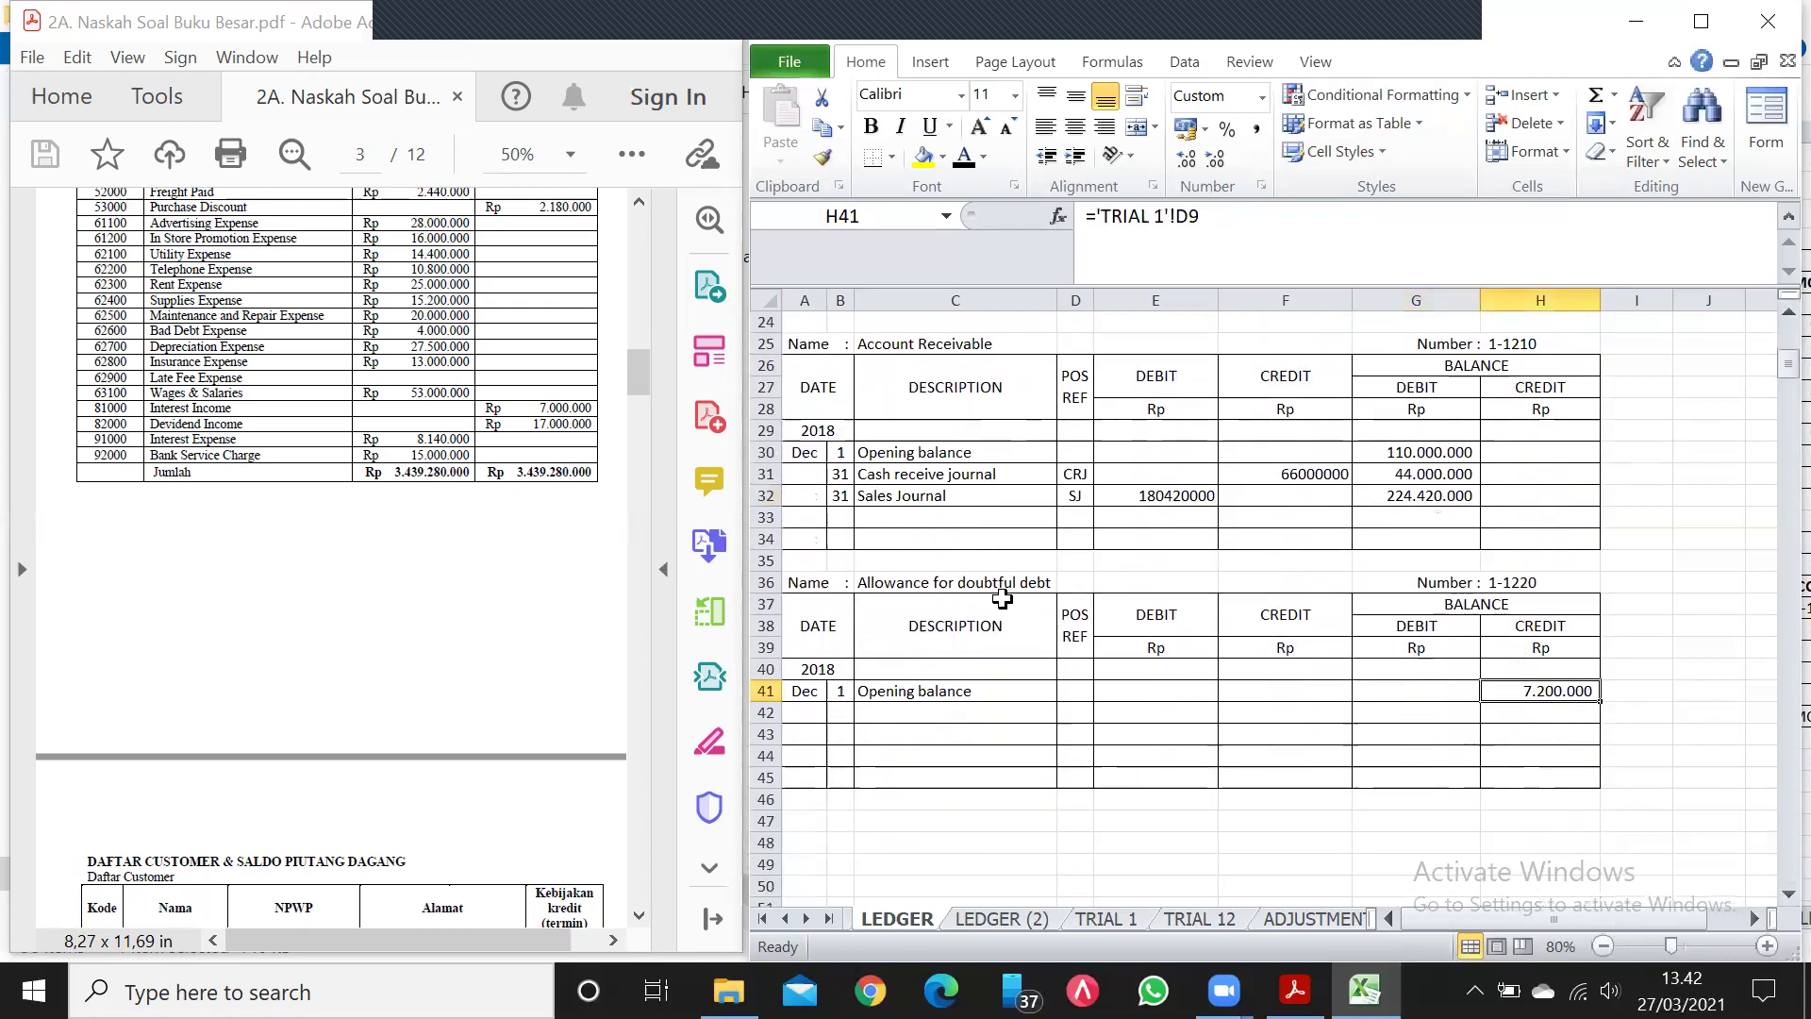
click(1193, 920)
click(1316, 484)
Examine the debit and credit totals in the Amount row of the December 31 trial balance.
drag(1781, 421, 1771, 714)
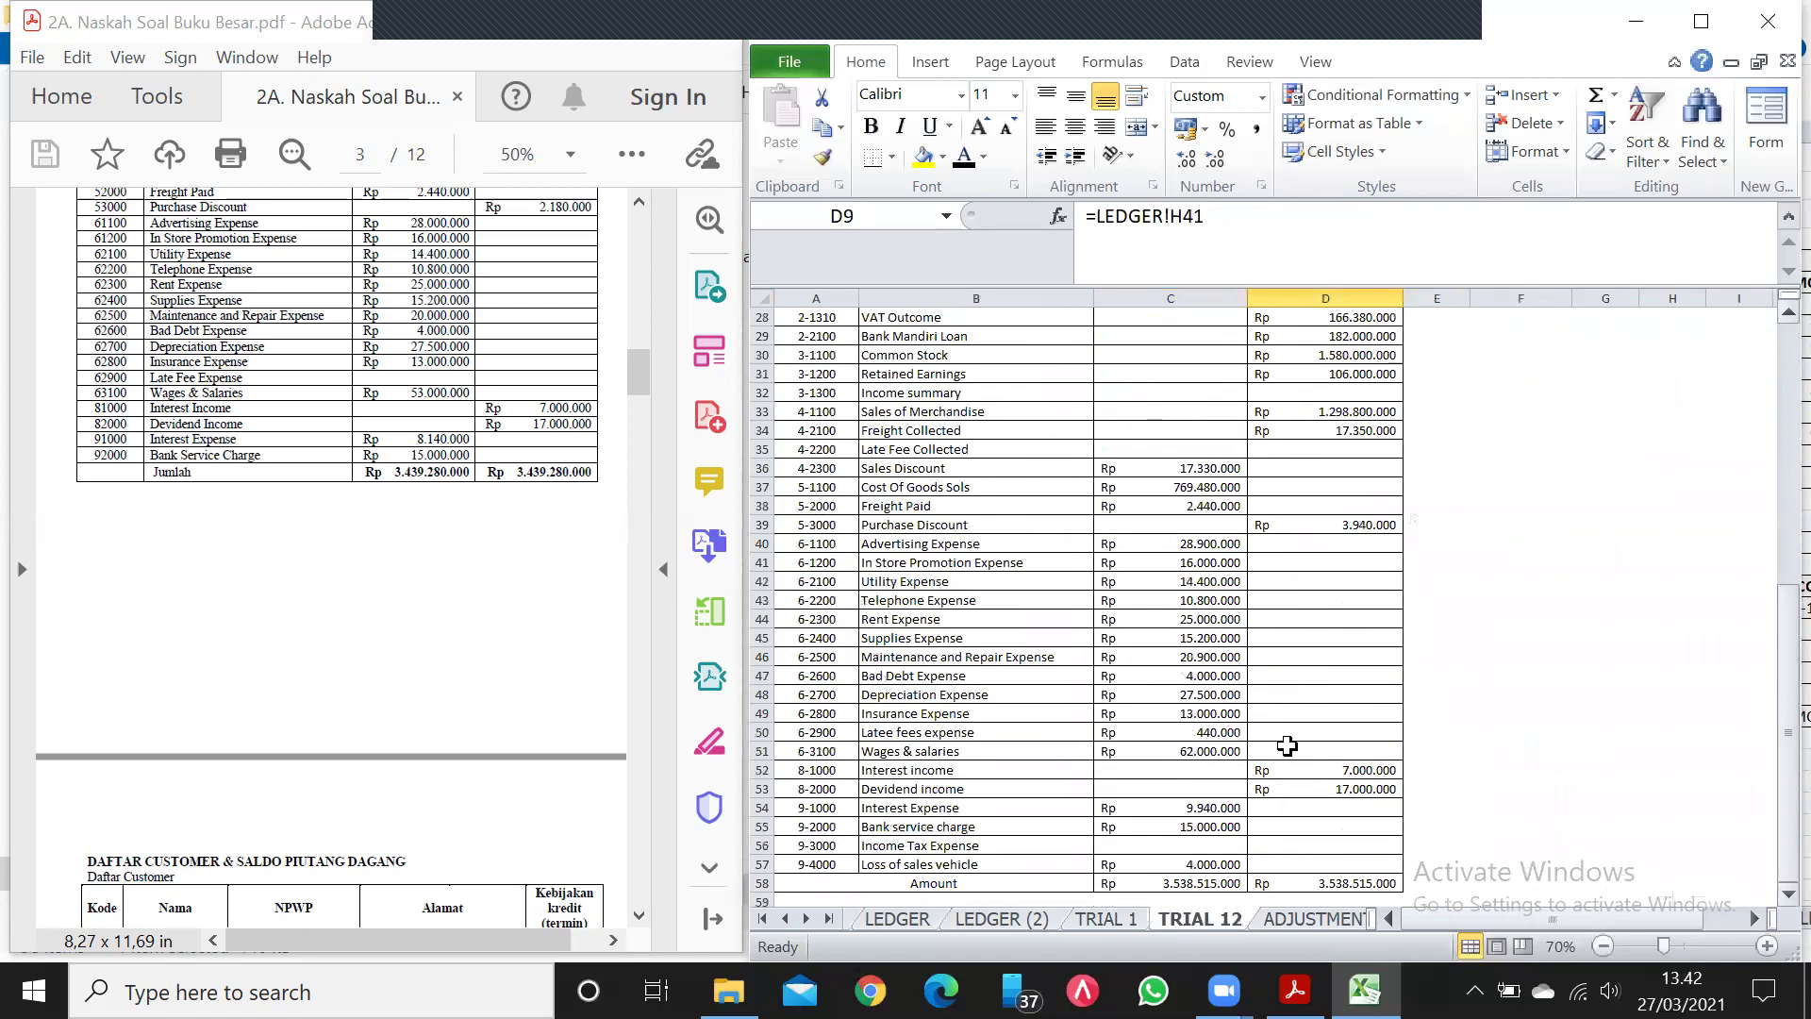
click(1179, 883)
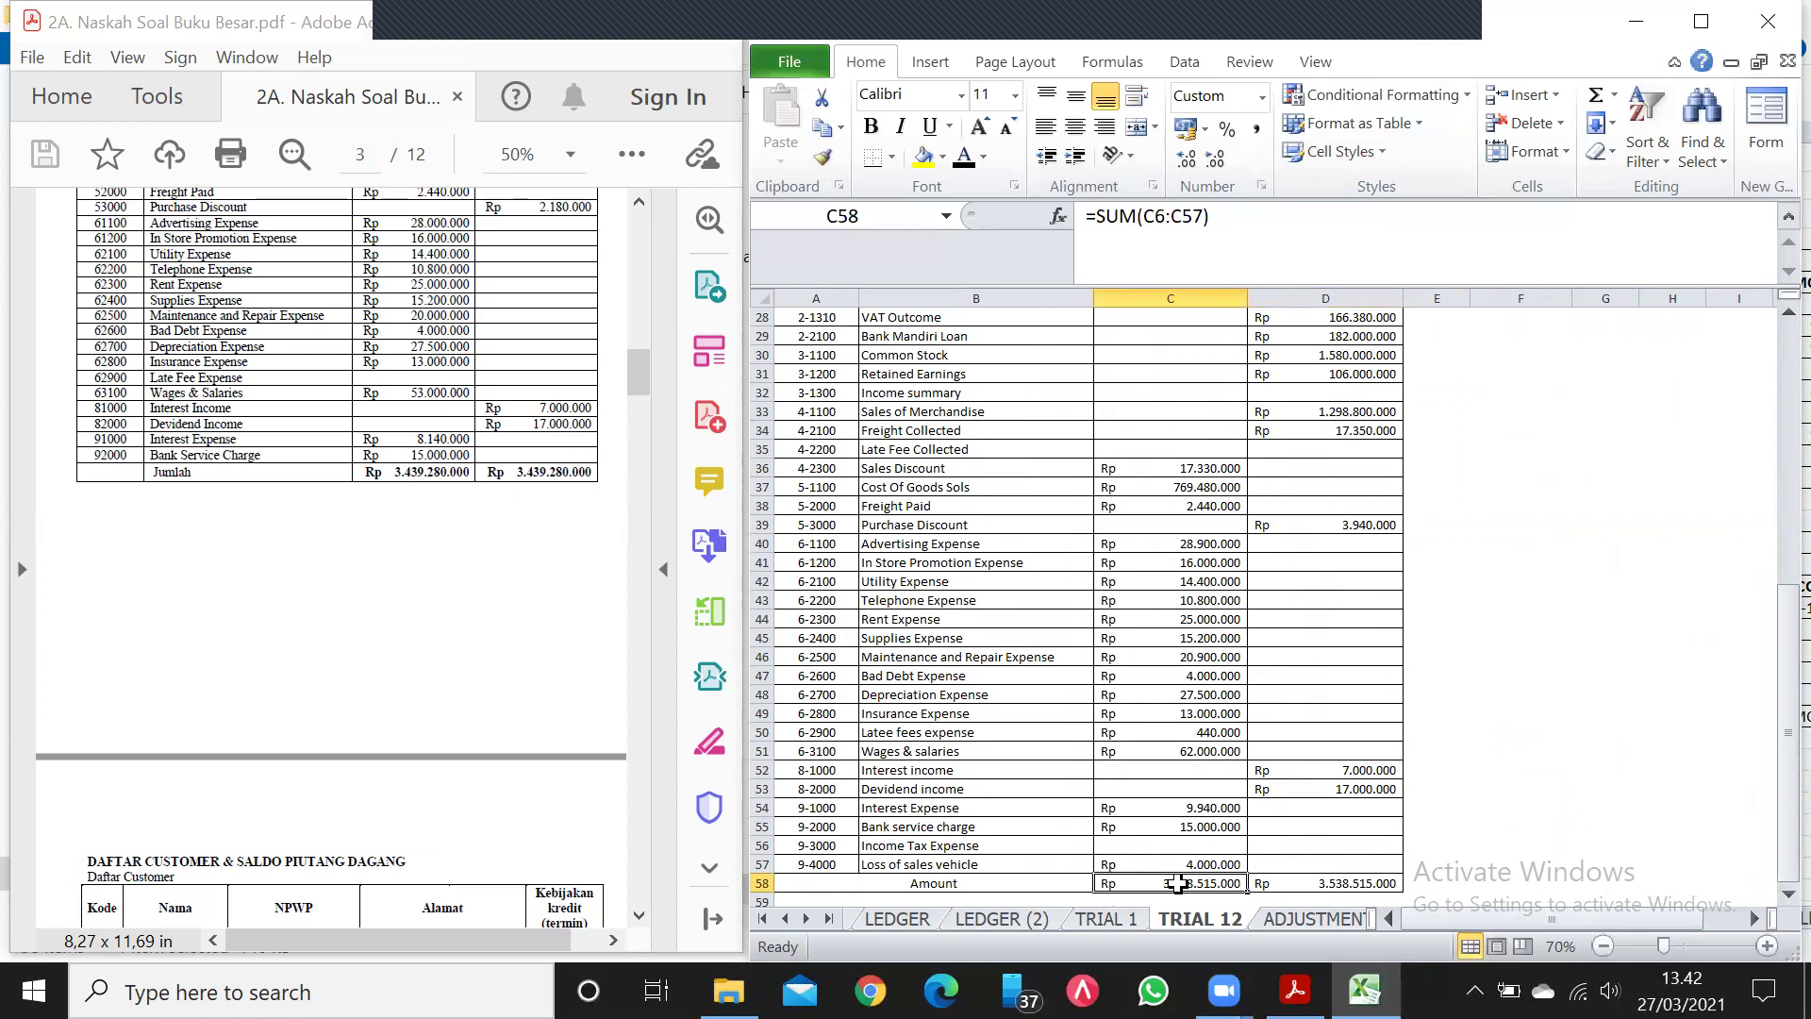
click(1283, 879)
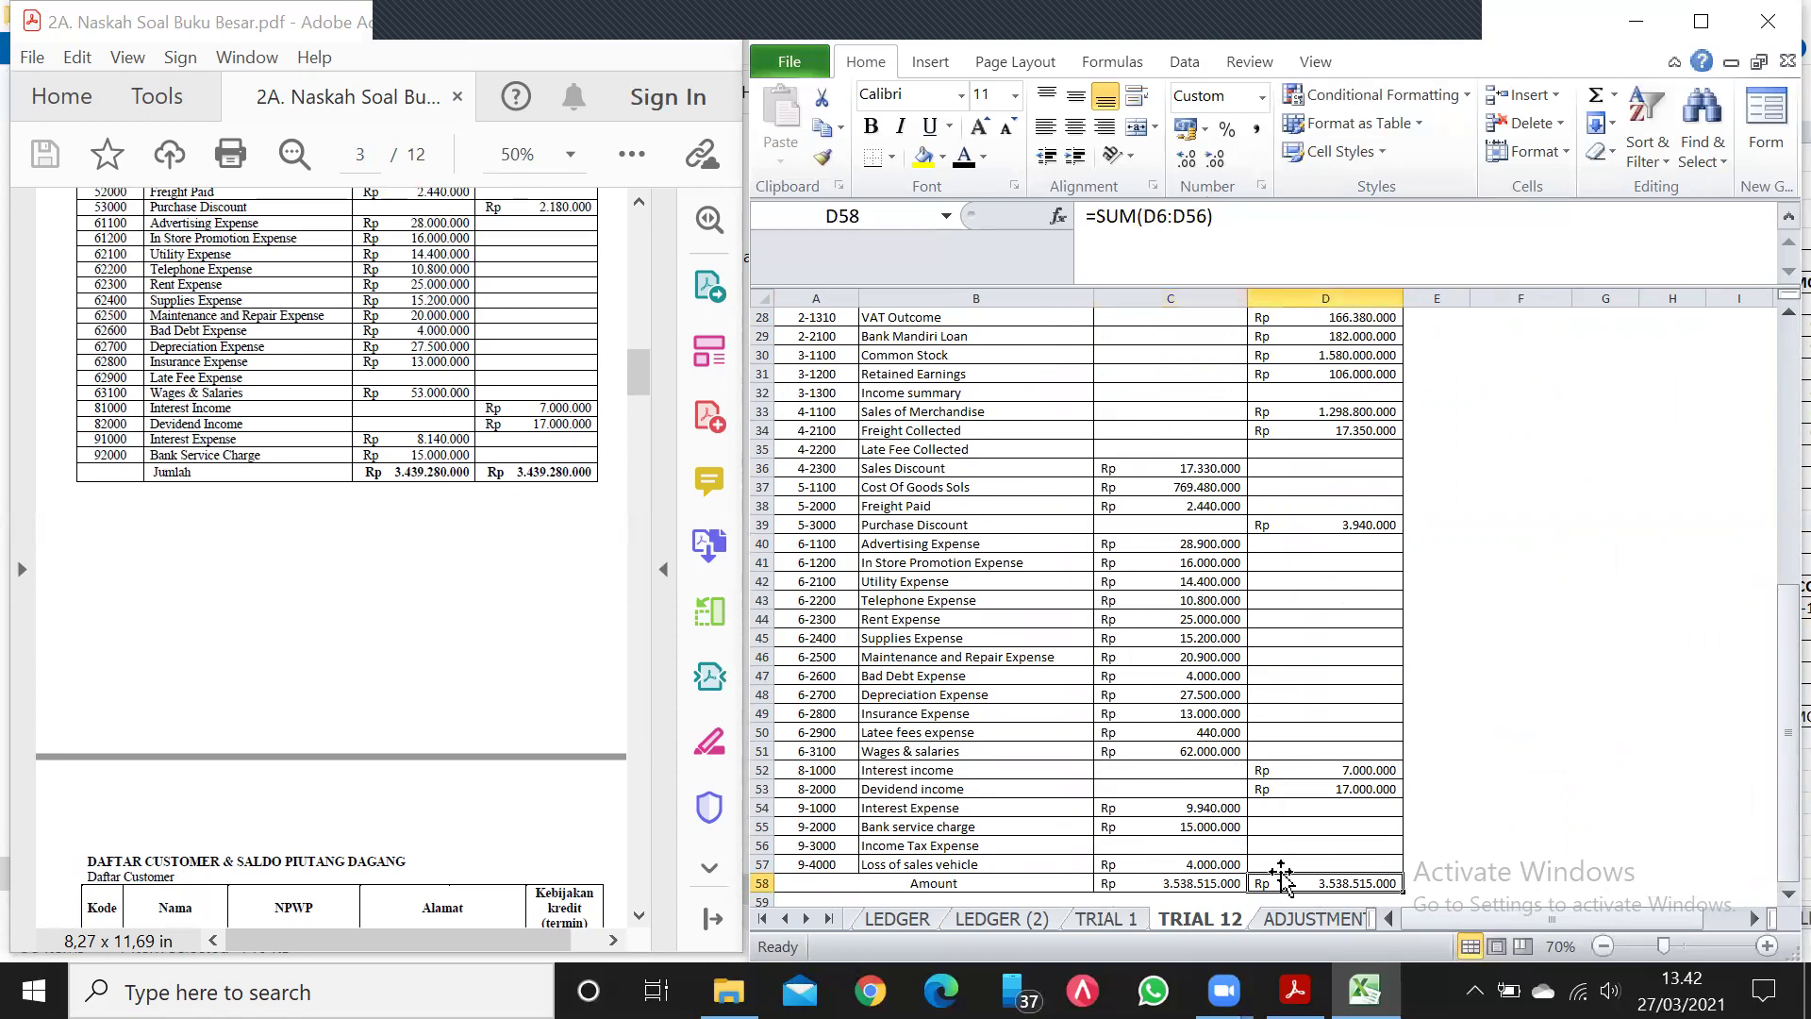